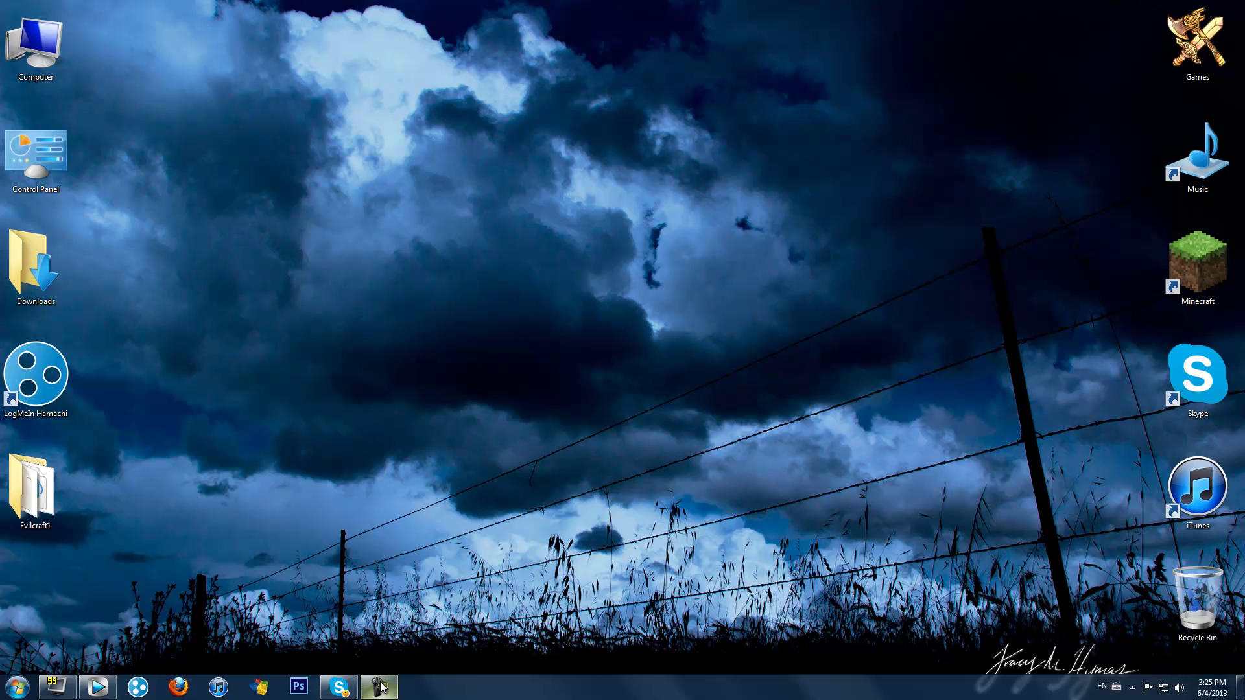
Open Fraps to check its movie capture settings, and exit the program.
left_click(53, 690)
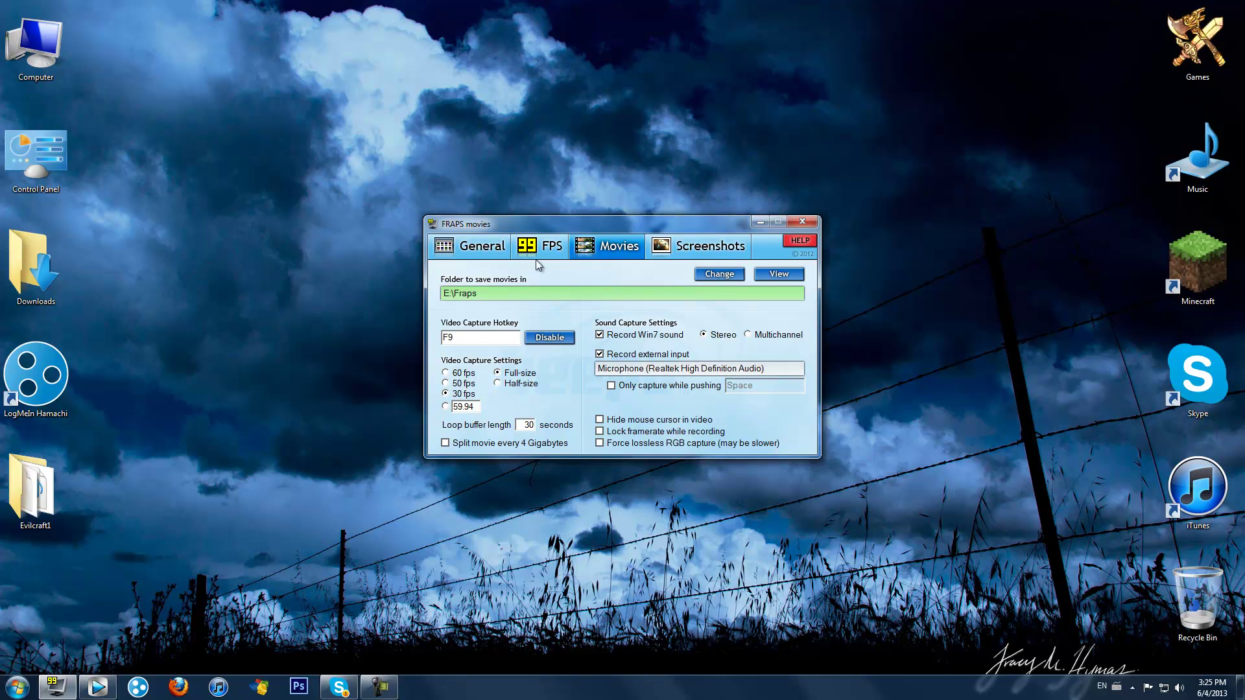
left_click(803, 224)
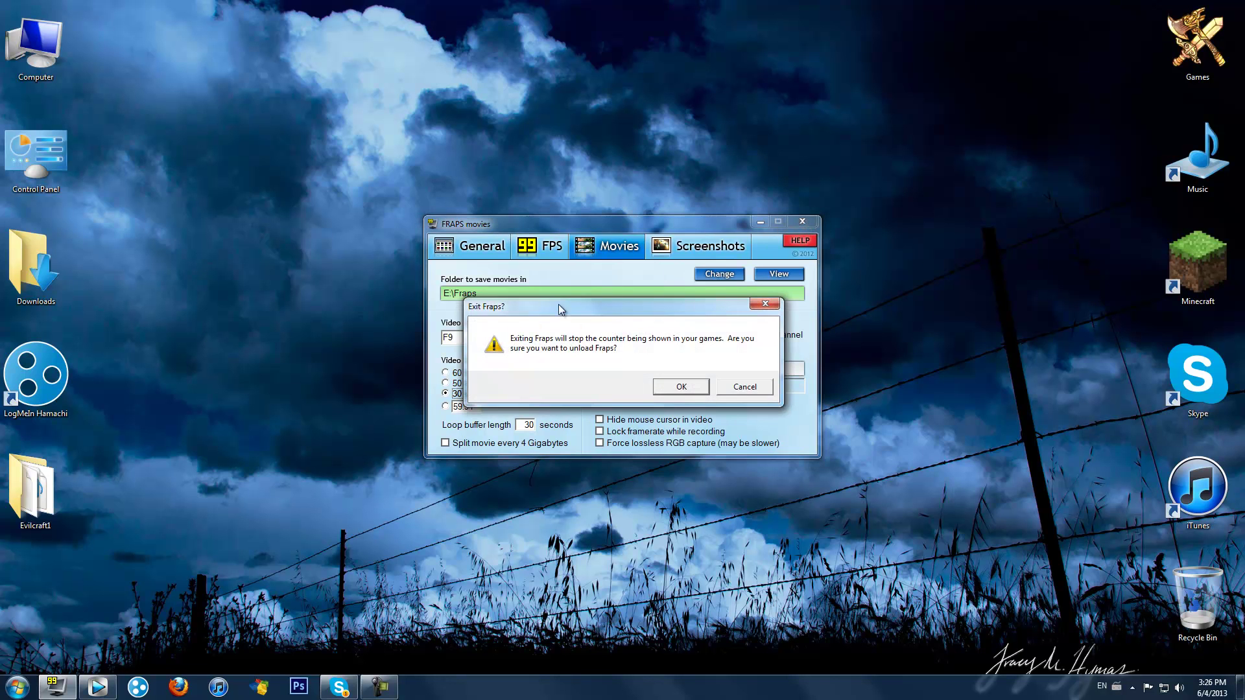
left_click(681, 387)
Open the Fraps folder on Local Disk (E:) and select all the recorded video files.
double_click(36, 49)
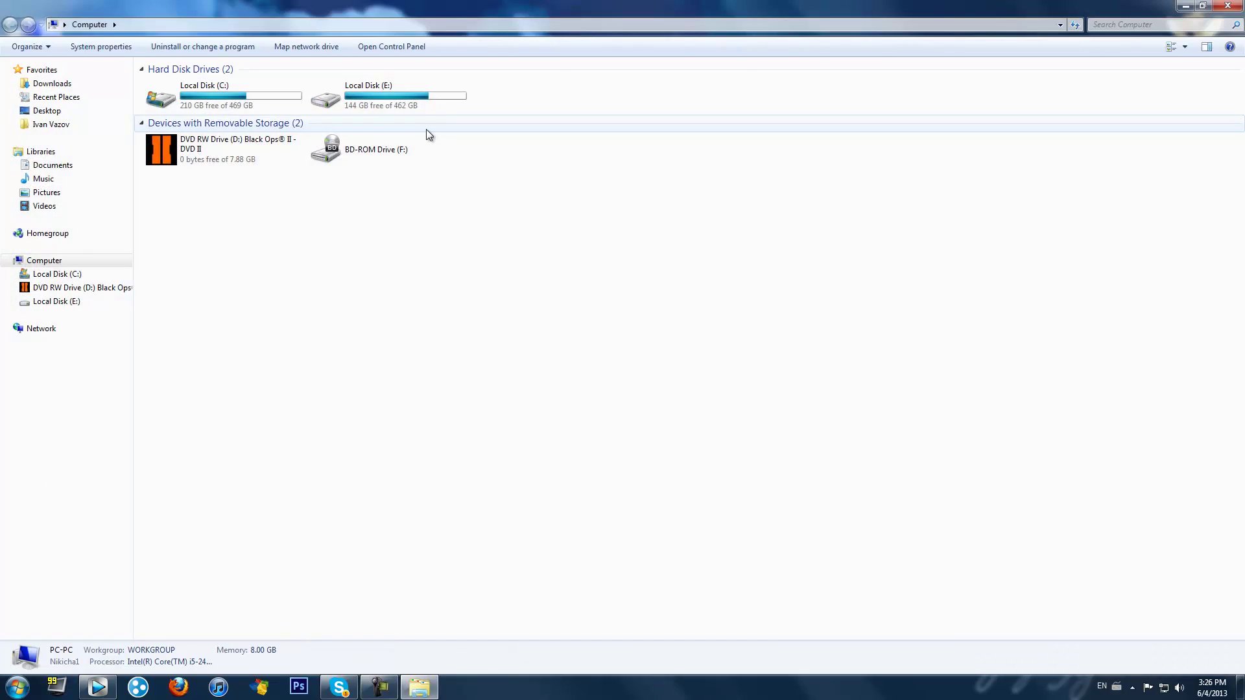
double_click(402, 101)
double_click(854, 90)
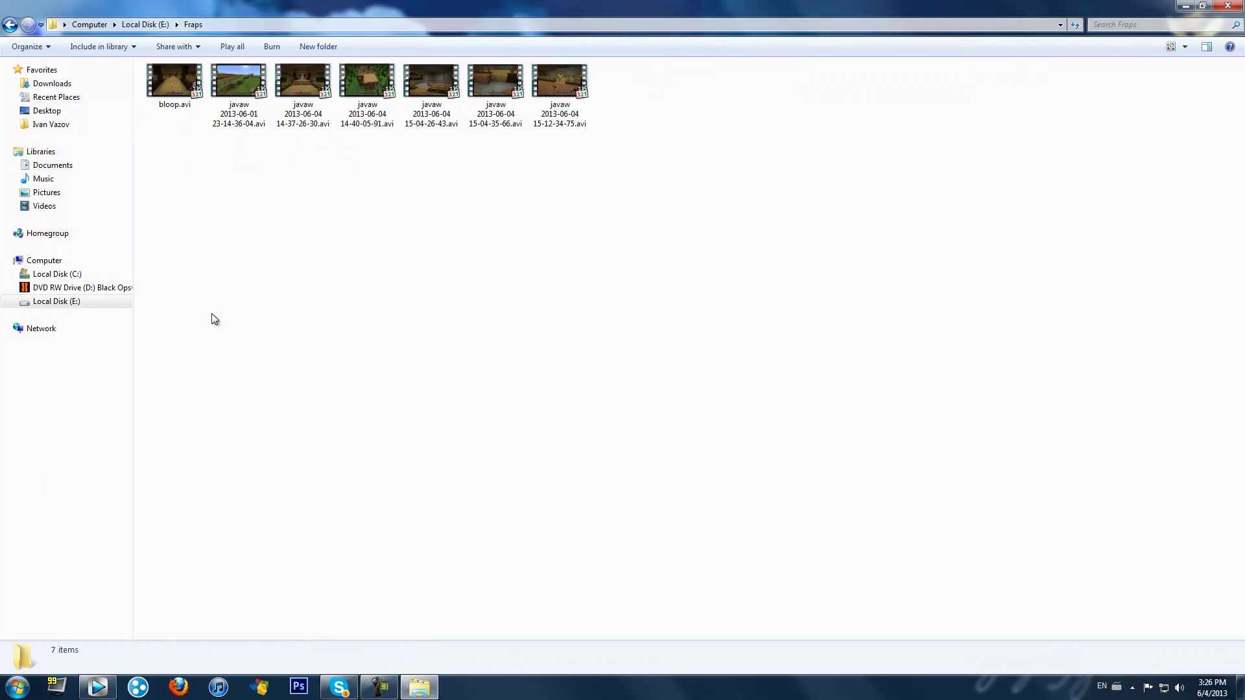
left_click_drag(175, 208, 718, 19)
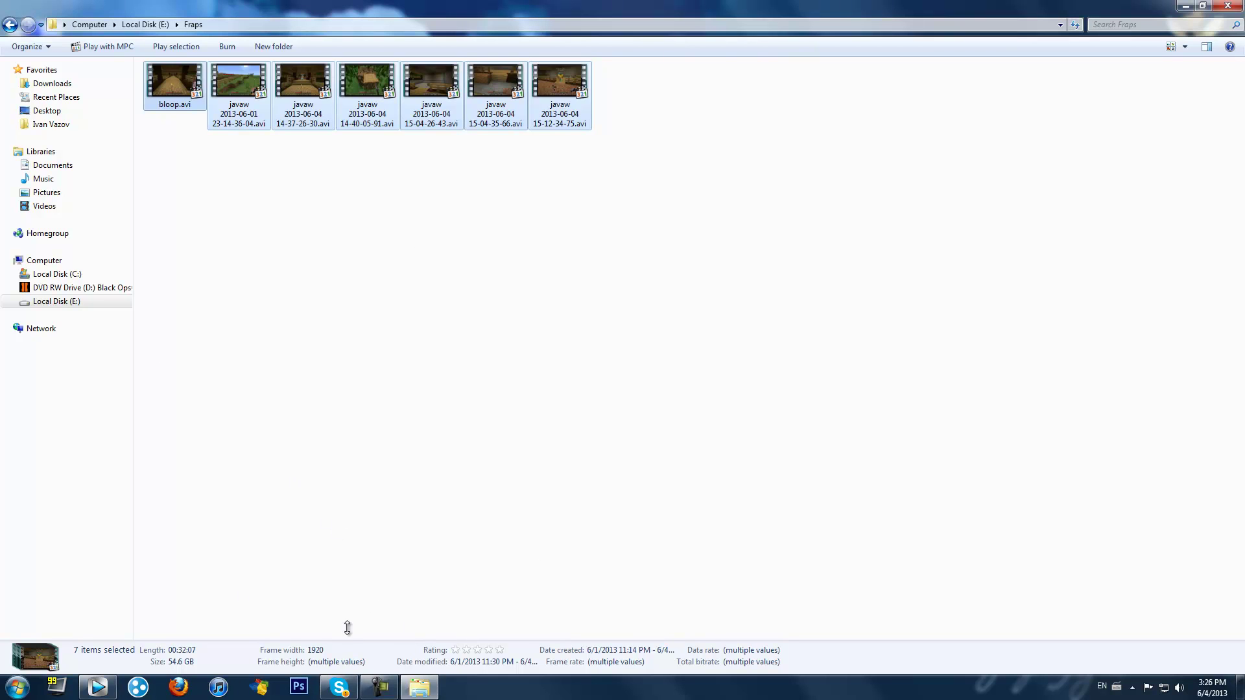
mouse_move(110, 692)
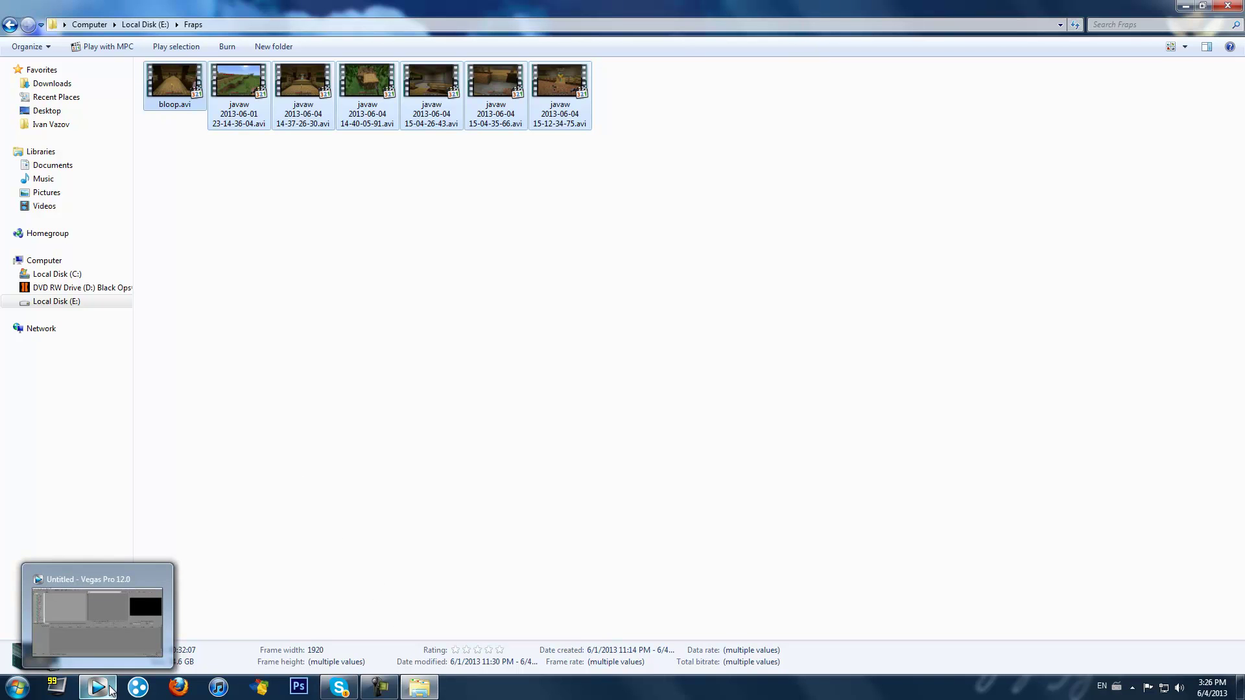
left_click(111, 692)
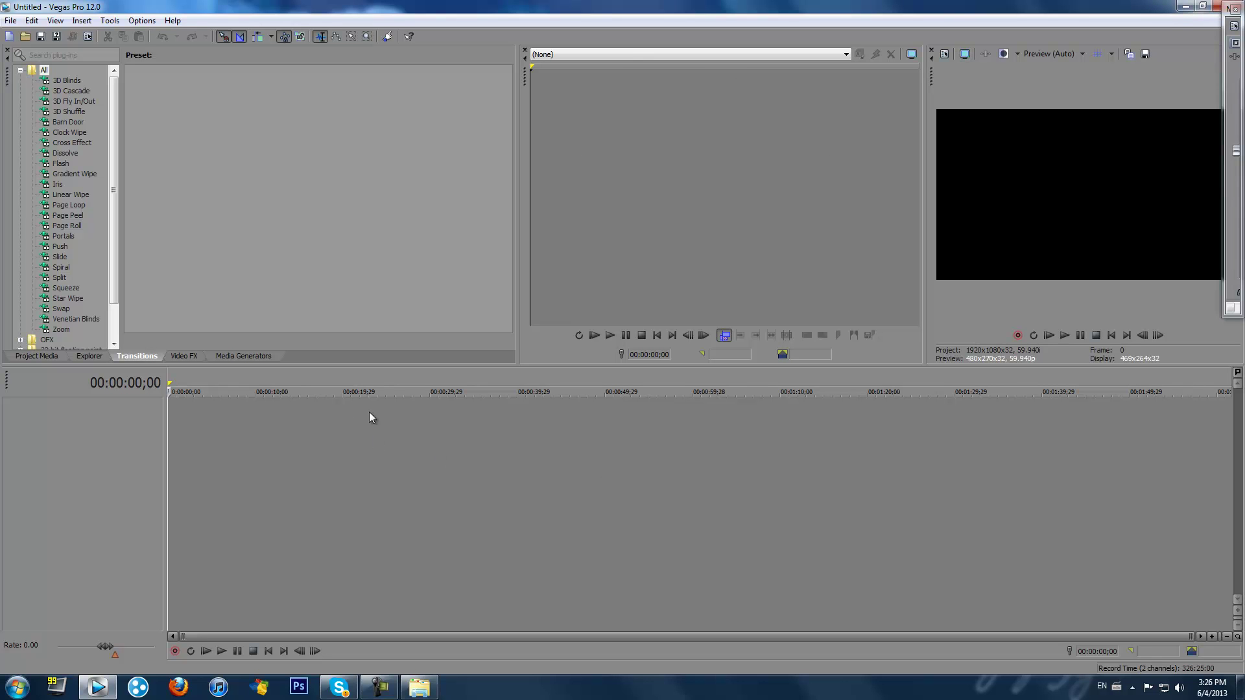
left_click(1190, 6)
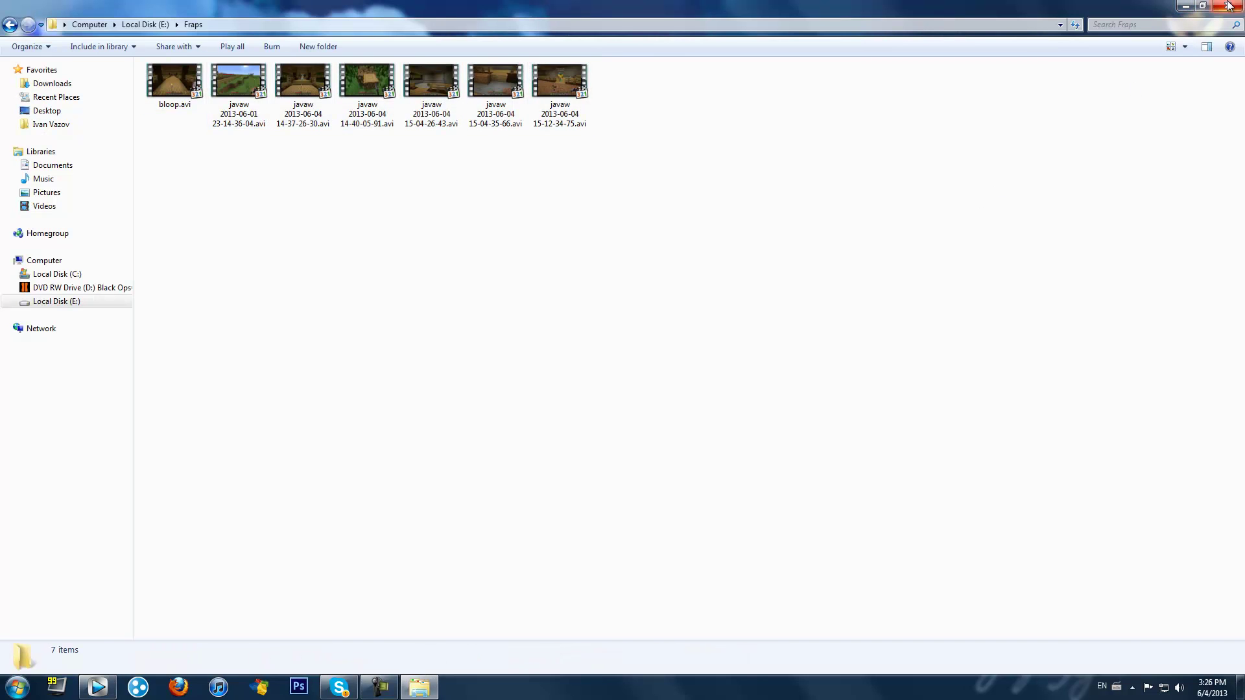
left_click(1183, 6)
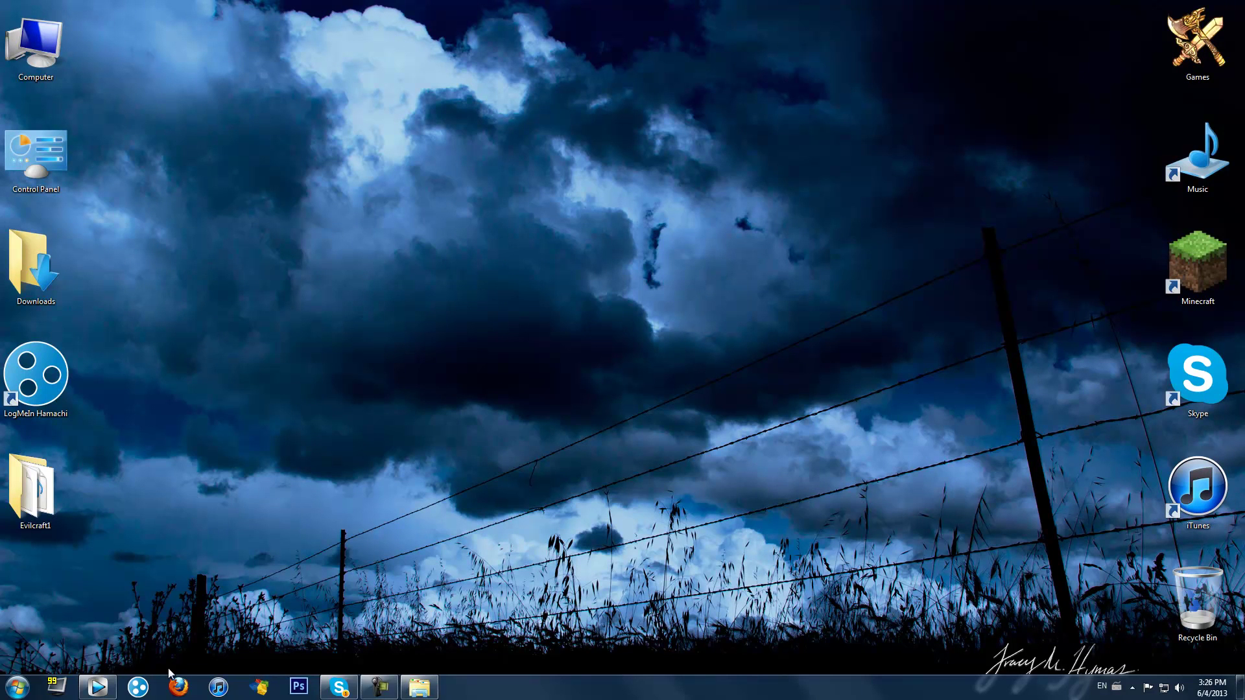
Add bloop.avi from the Fraps folder to the start of the Vegas Pro timeline, matching the project video settings to the clip.
left_click(420, 687)
left_click_drag(174, 81, 170, 425)
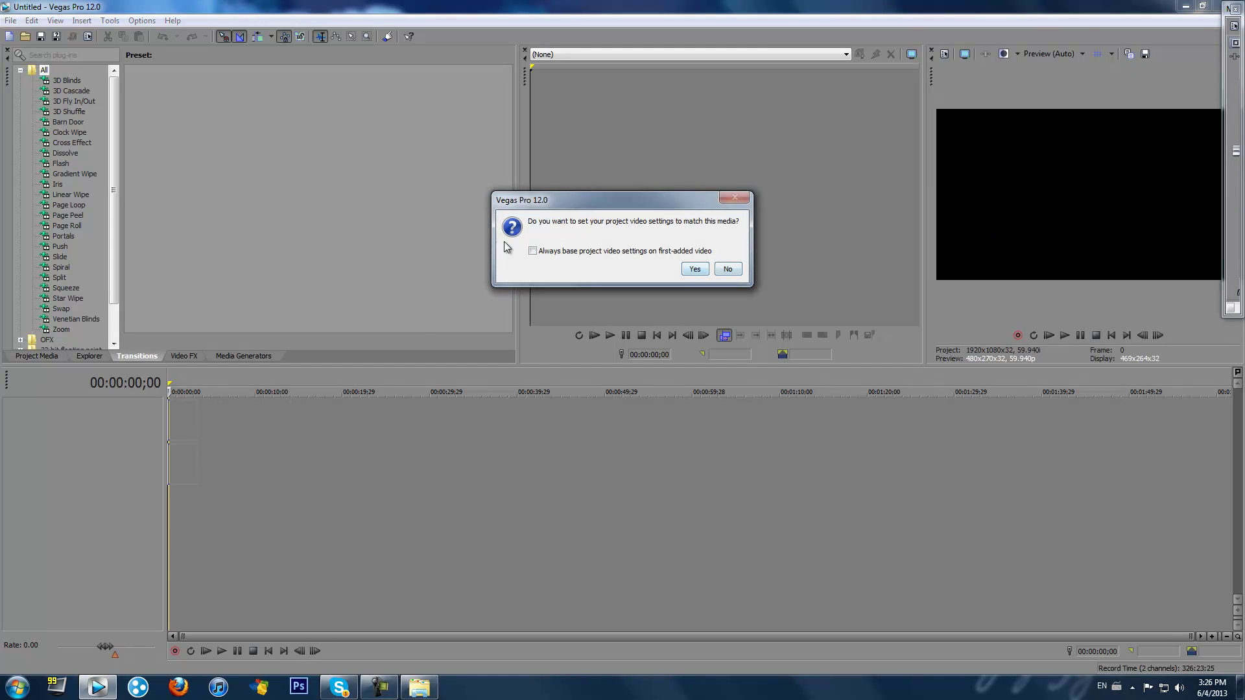
left_click(692, 268)
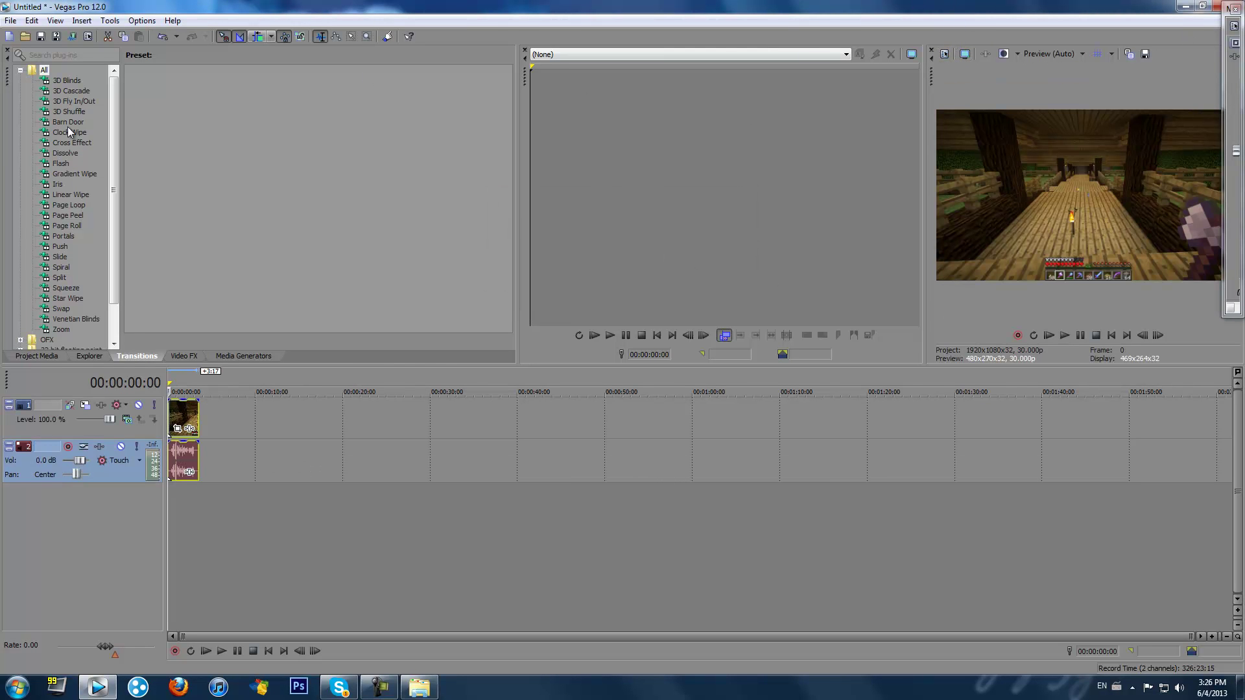
Open the project properties and set the full-resolution rendering quality to Best.
left_click(946, 56)
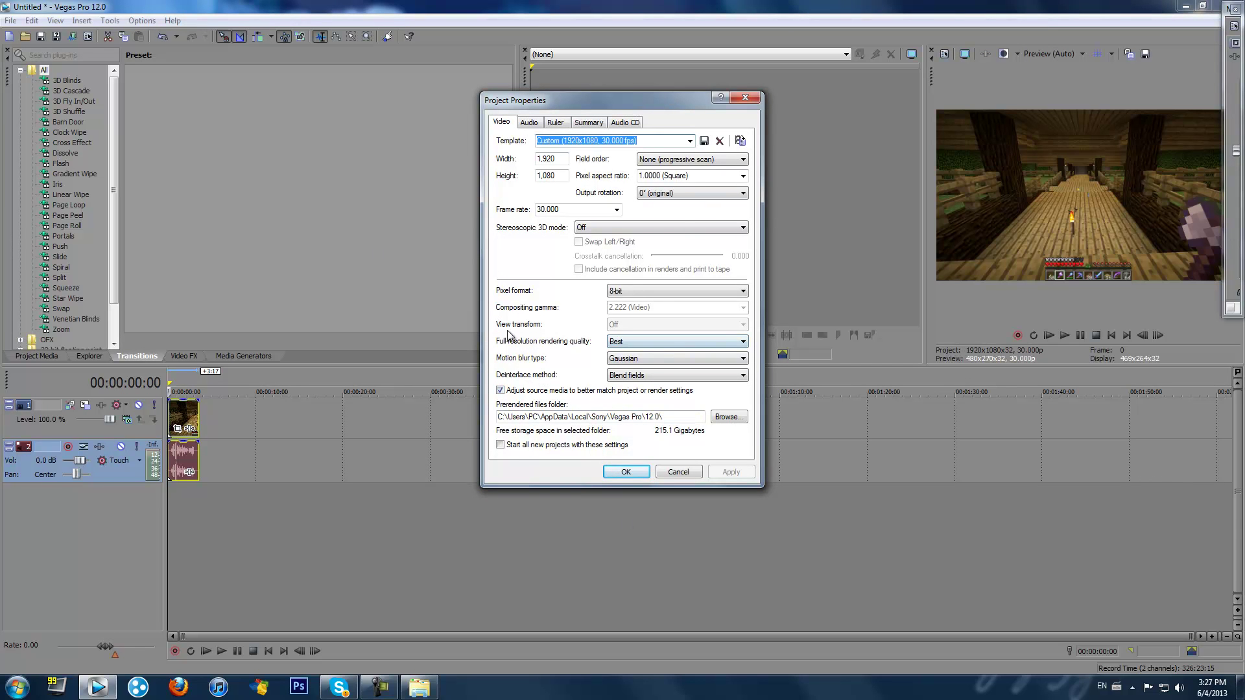
left_click(619, 342)
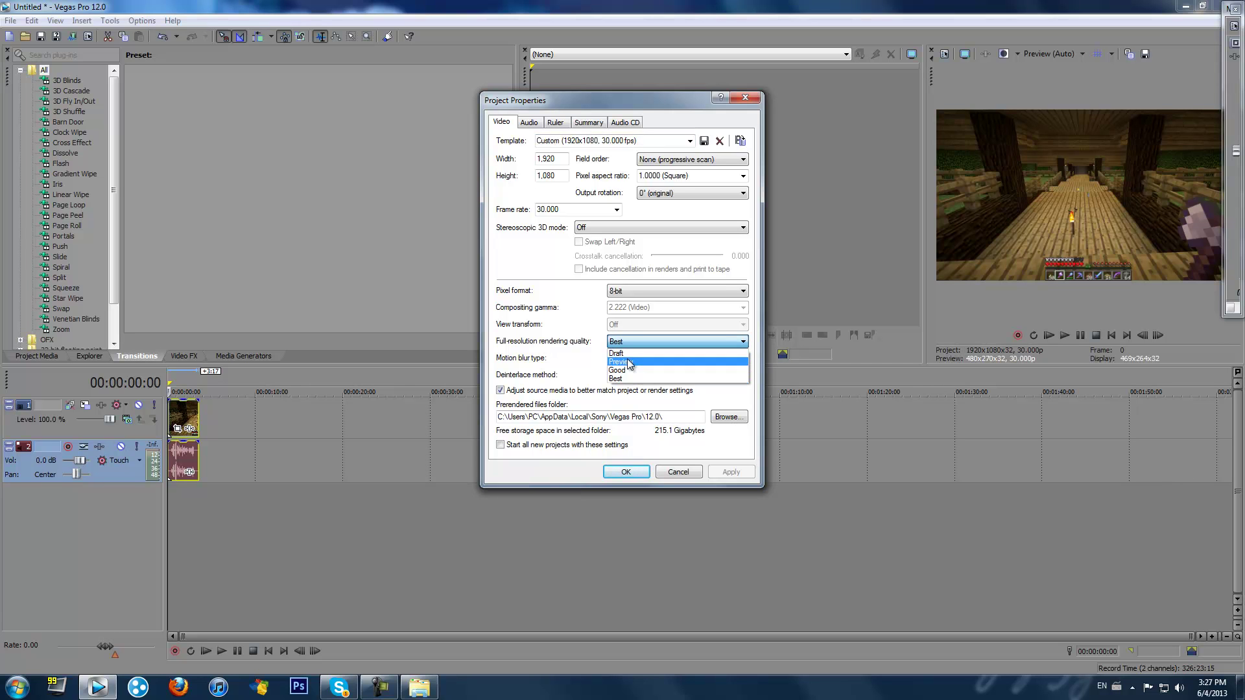
left_click(624, 380)
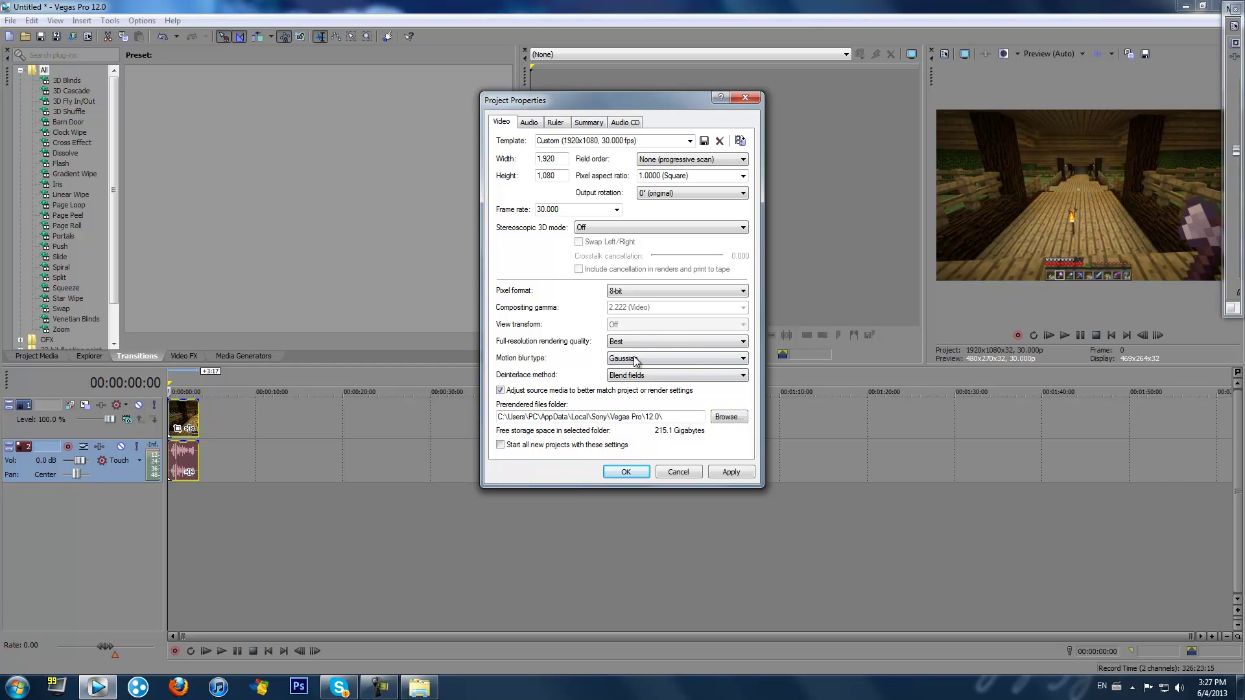
Check the available frame rates, keep 30.000, and accept the project properties.
left_click(616, 211)
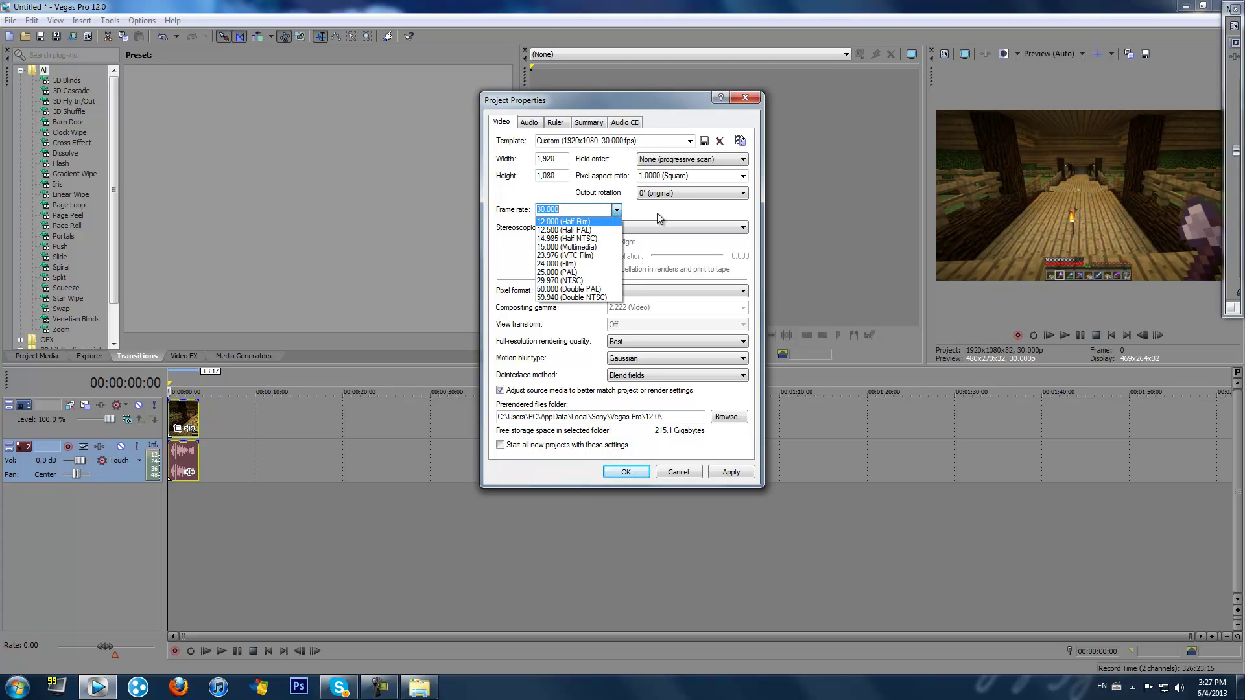
left_click(616, 210)
left_click(616, 209)
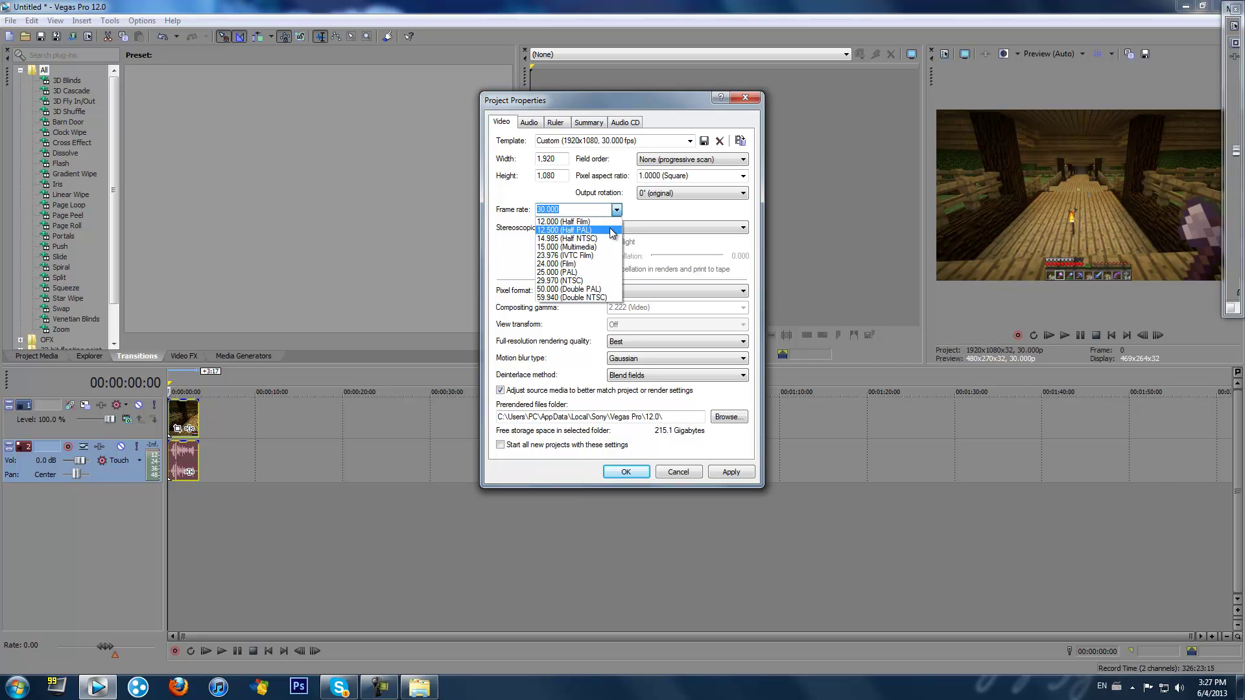
left_click(617, 209)
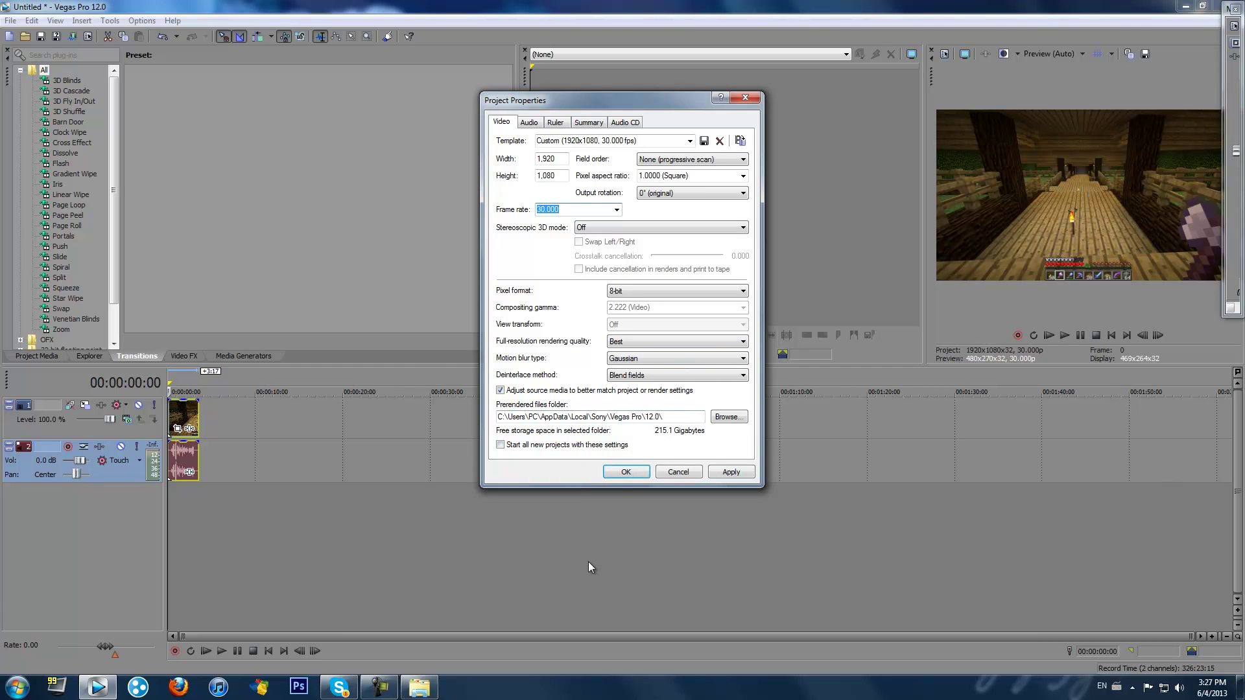
left_click(626, 472)
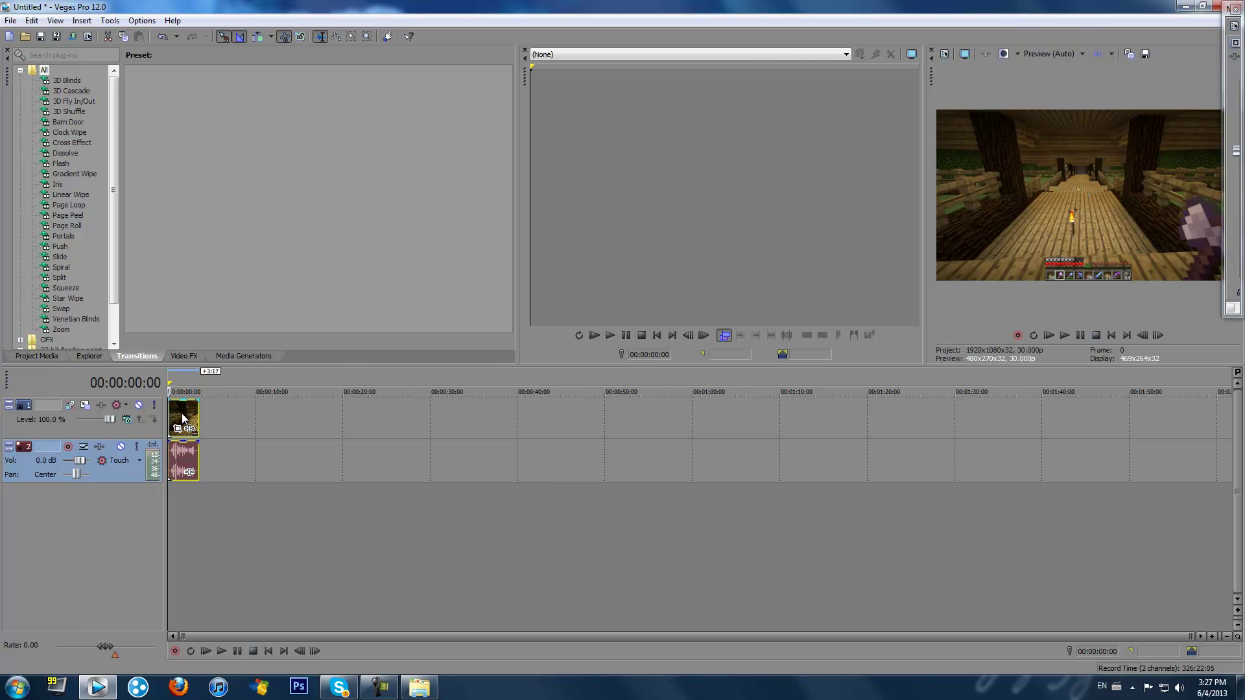
Add EXTRUDED TEXT PART 1 (2).mp4 from the EXTRUDED TEXT TEMPLATE folder in Games to the Vegas Pro timeline, after the gameplay clip at the start.
left_click_drag(182, 419, 216, 418)
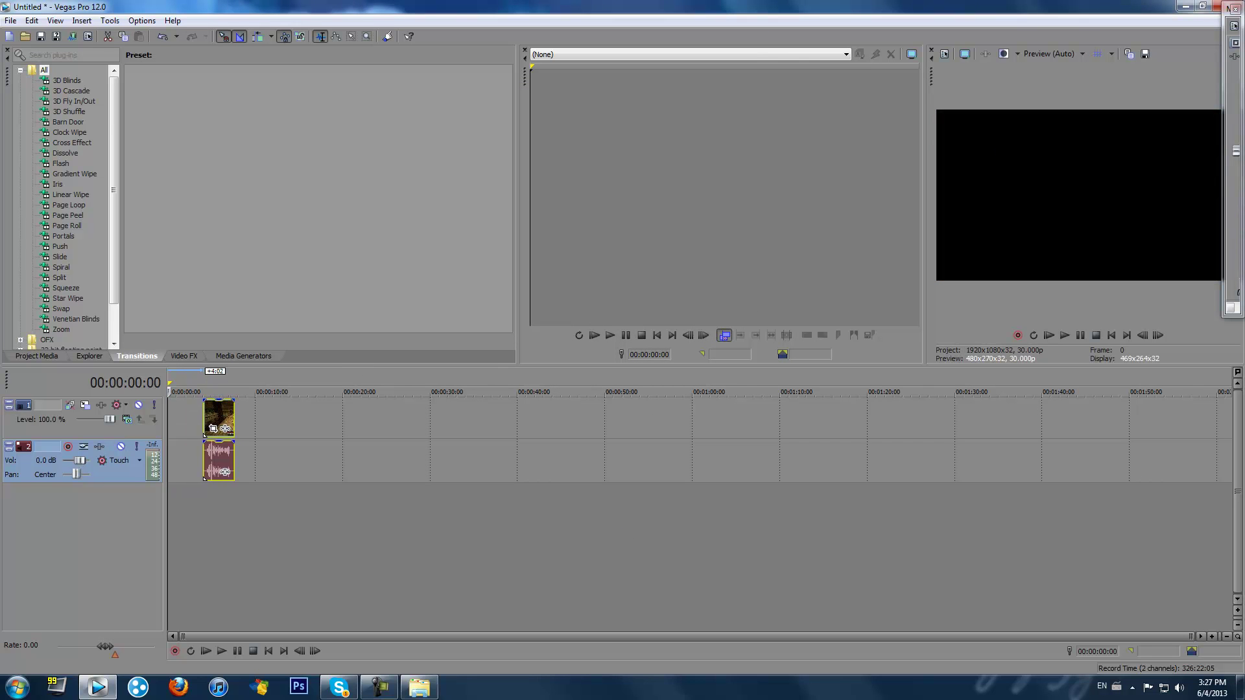
left_click(1183, 6)
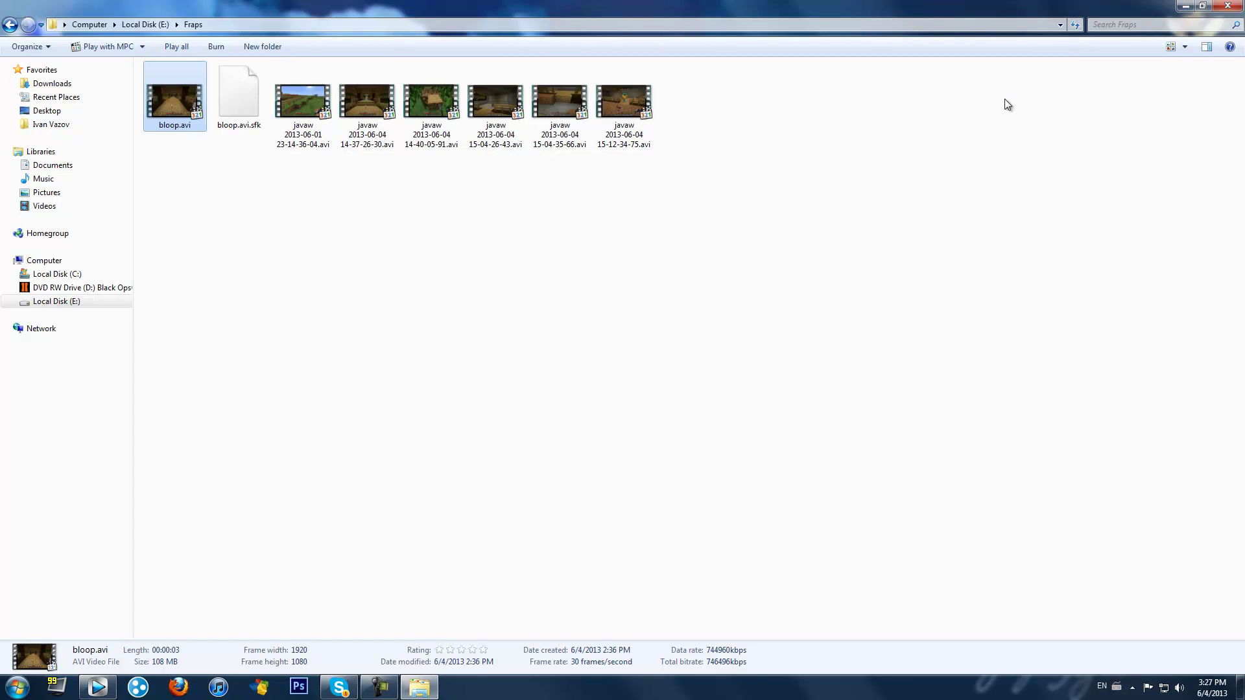
left_click(1184, 6)
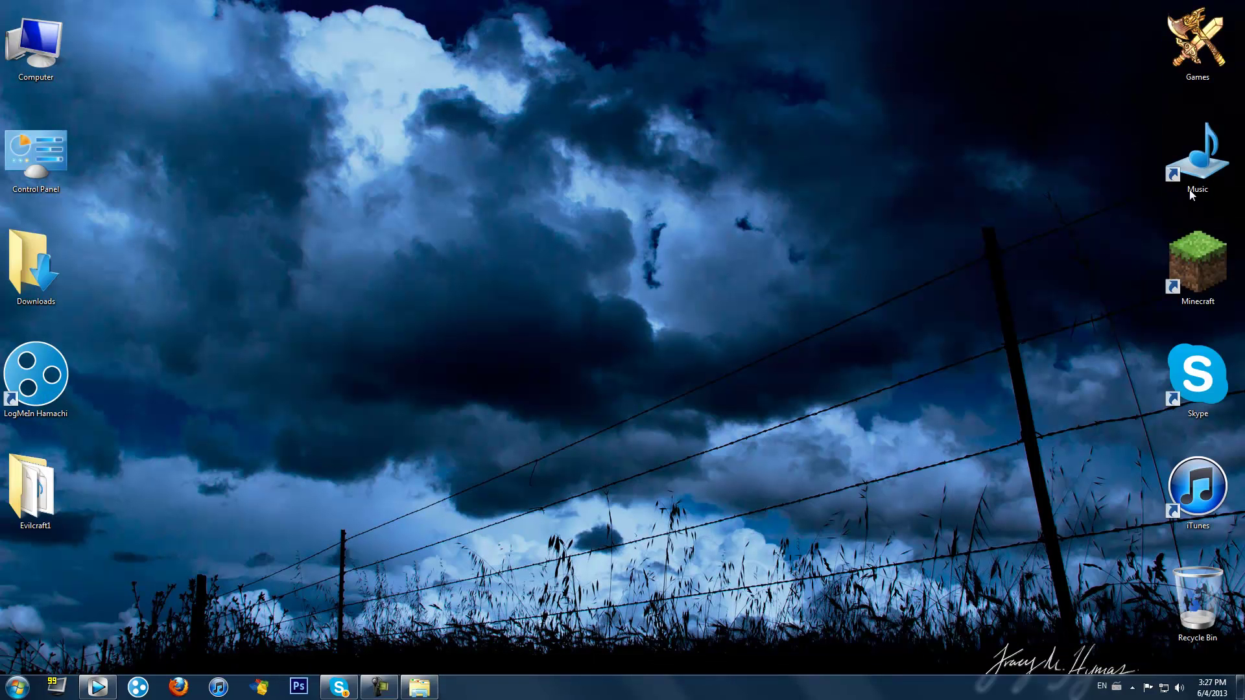
double_click(1222, 54)
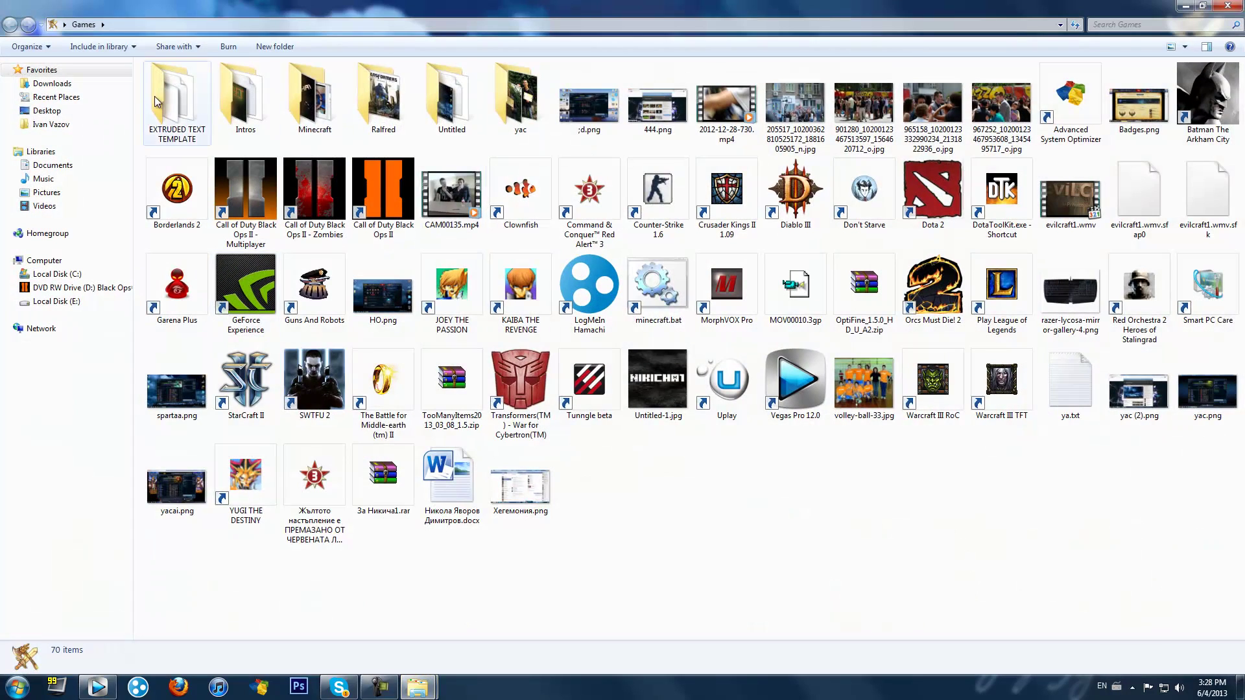
double_click(172, 99)
left_click_drag(174, 85, 181, 410)
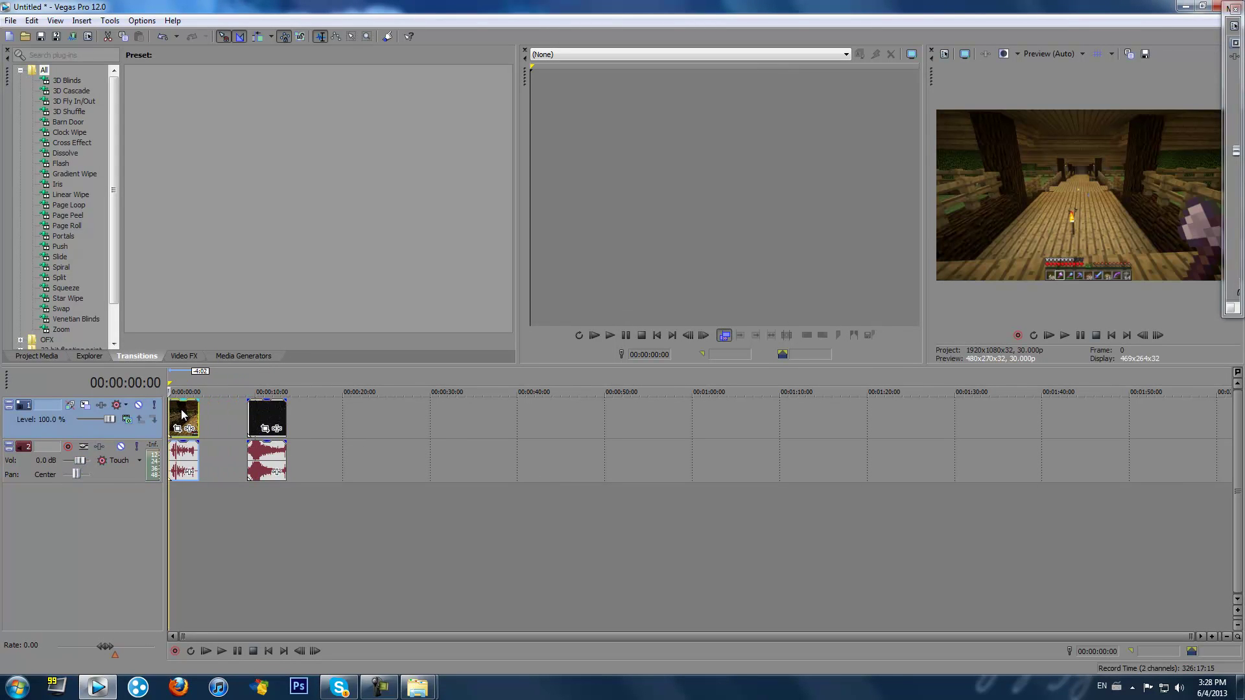
Play across the gap between the clips, and move the intro clip earlier to overlap the gameplay clip's end by 1:00.
left_click(1063, 335)
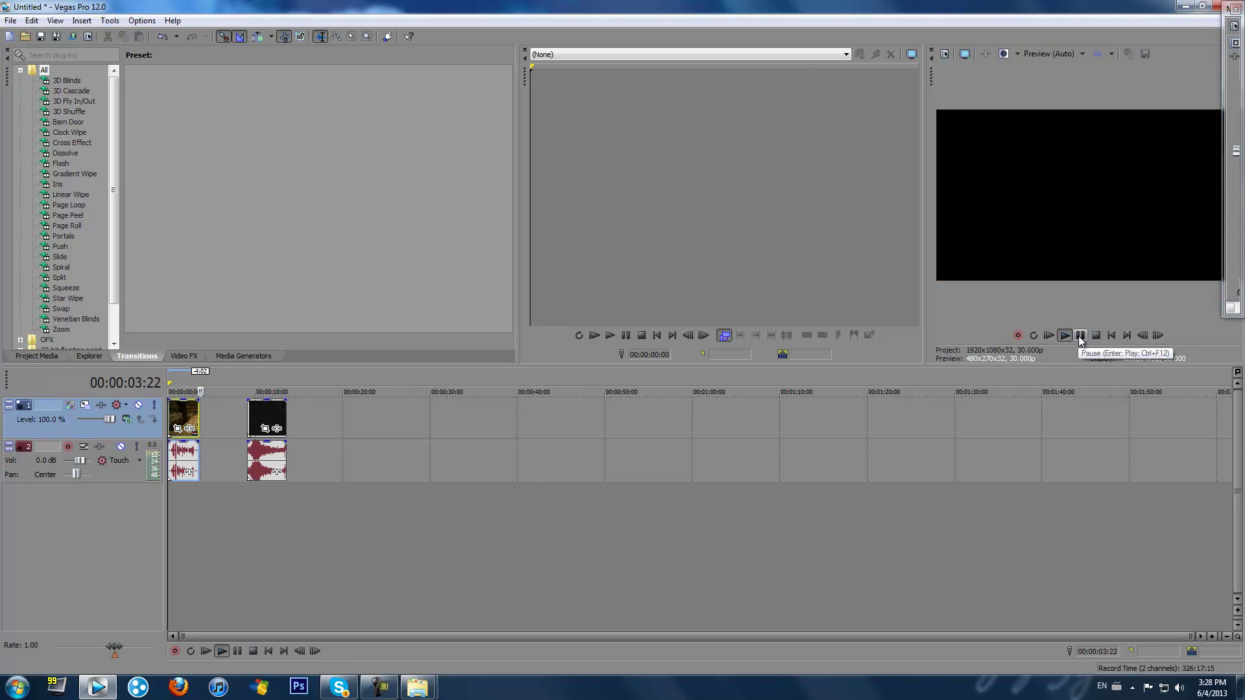
left_click(1081, 336)
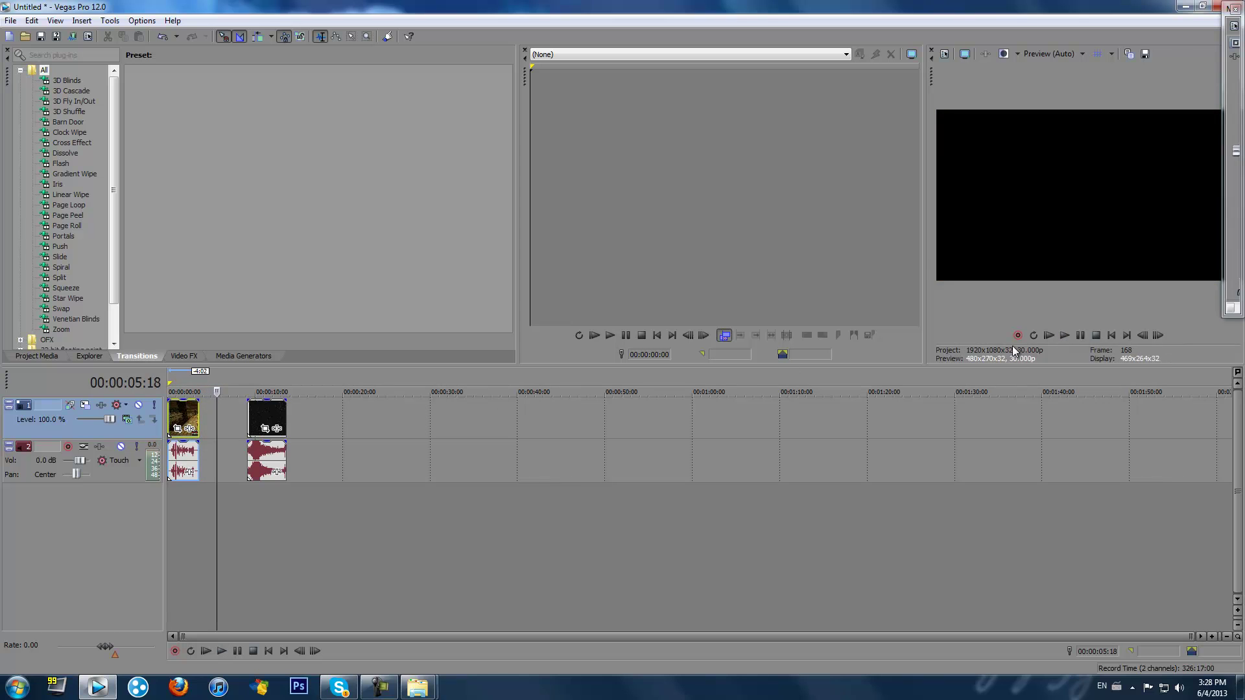
left_click_drag(254, 417, 217, 417)
left_click(197, 415)
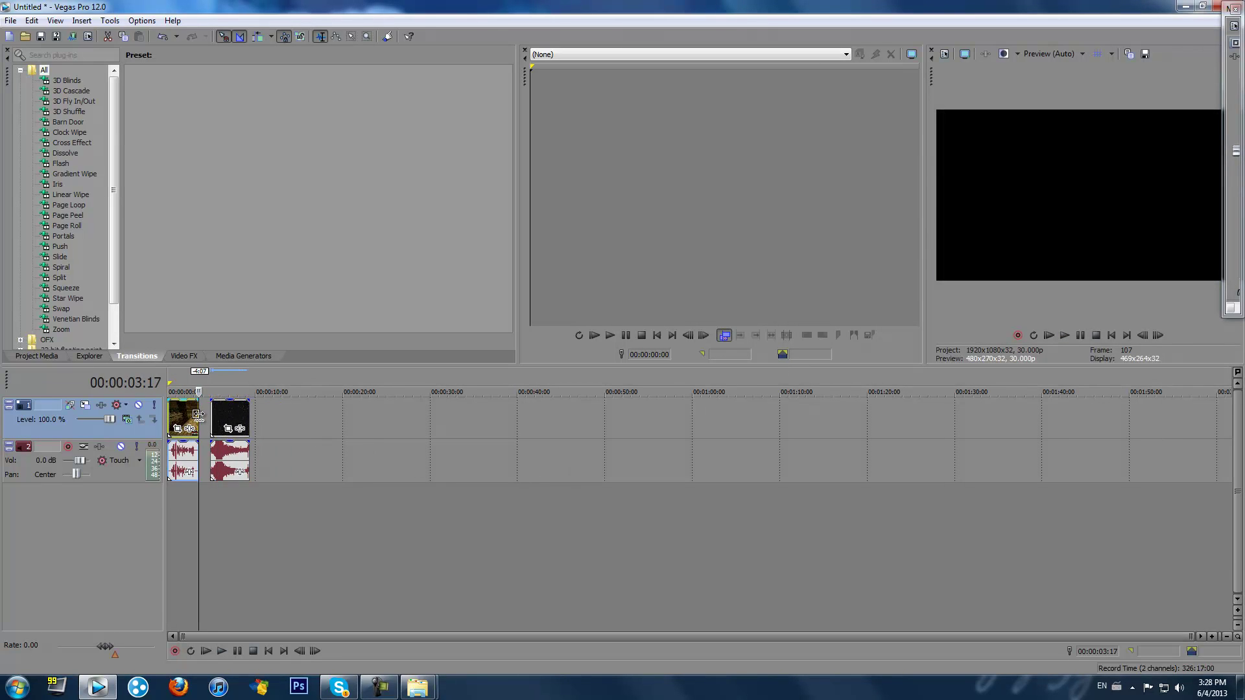
left_click_drag(194, 415, 216, 413)
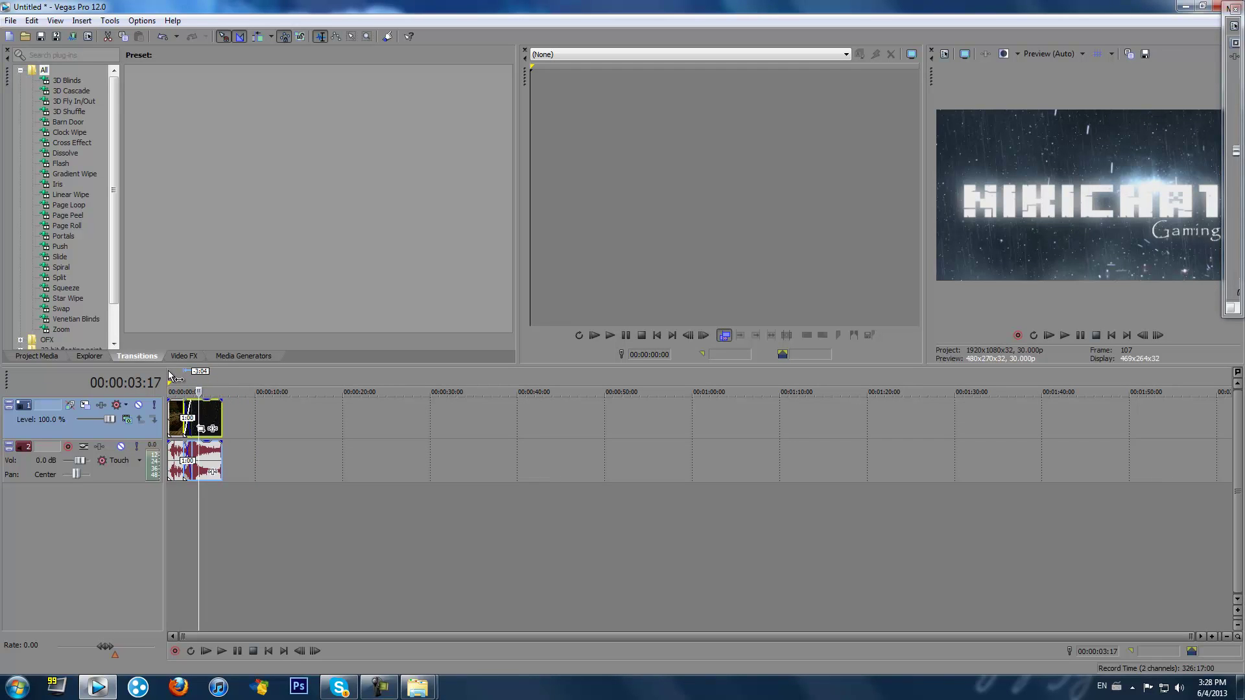
Play the timeline from the start to preview the crossfade between the two clips.
left_click(171, 379)
left_click(1064, 336)
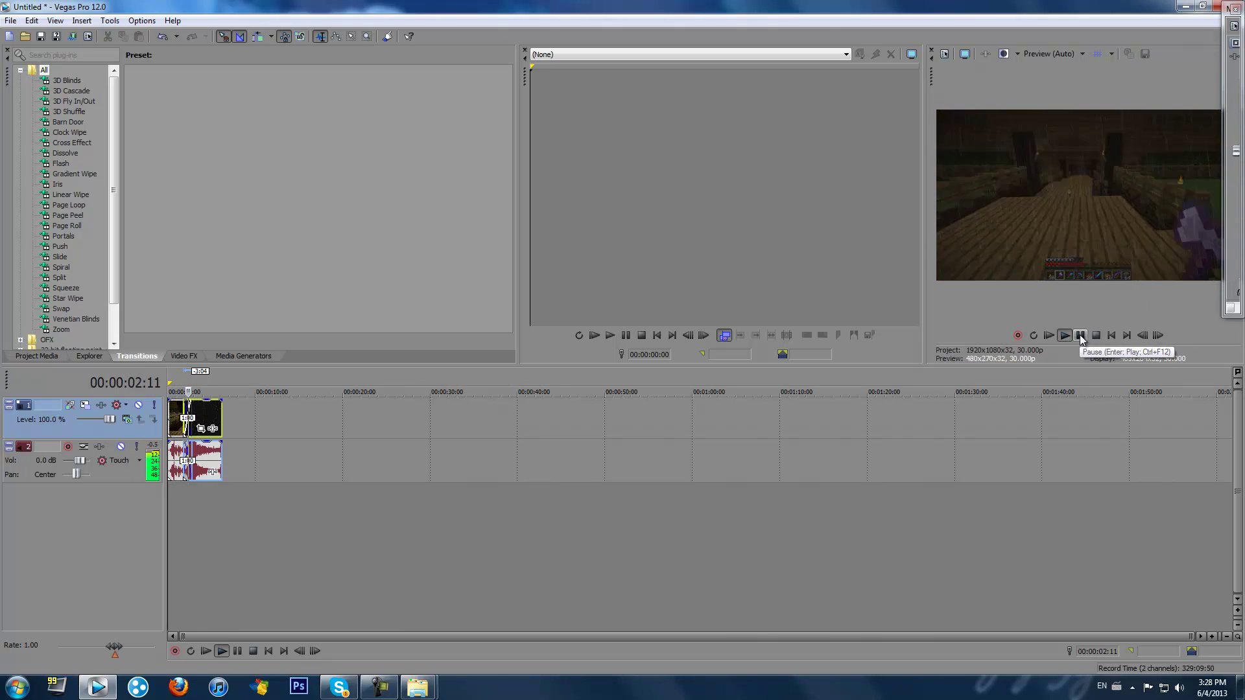
left_click(1080, 336)
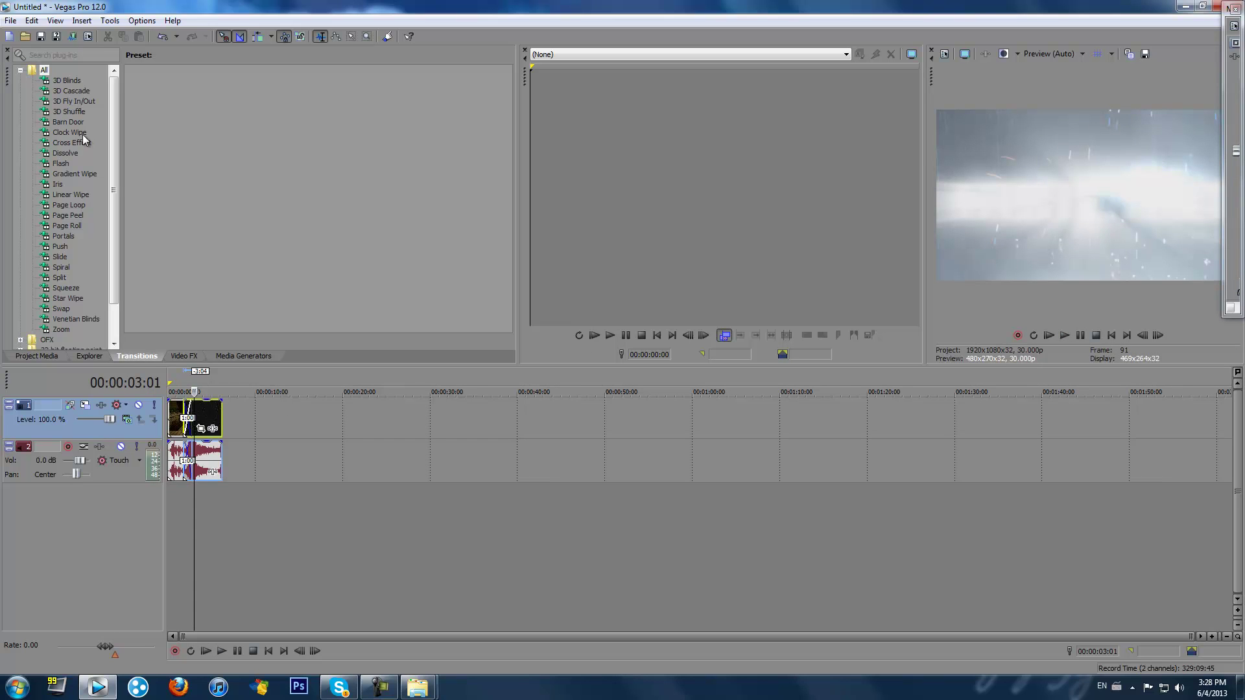
Apply the Dissolve transition's Color Bleed preset to the overlap between the clips, and close its settings.
left_click(66, 153)
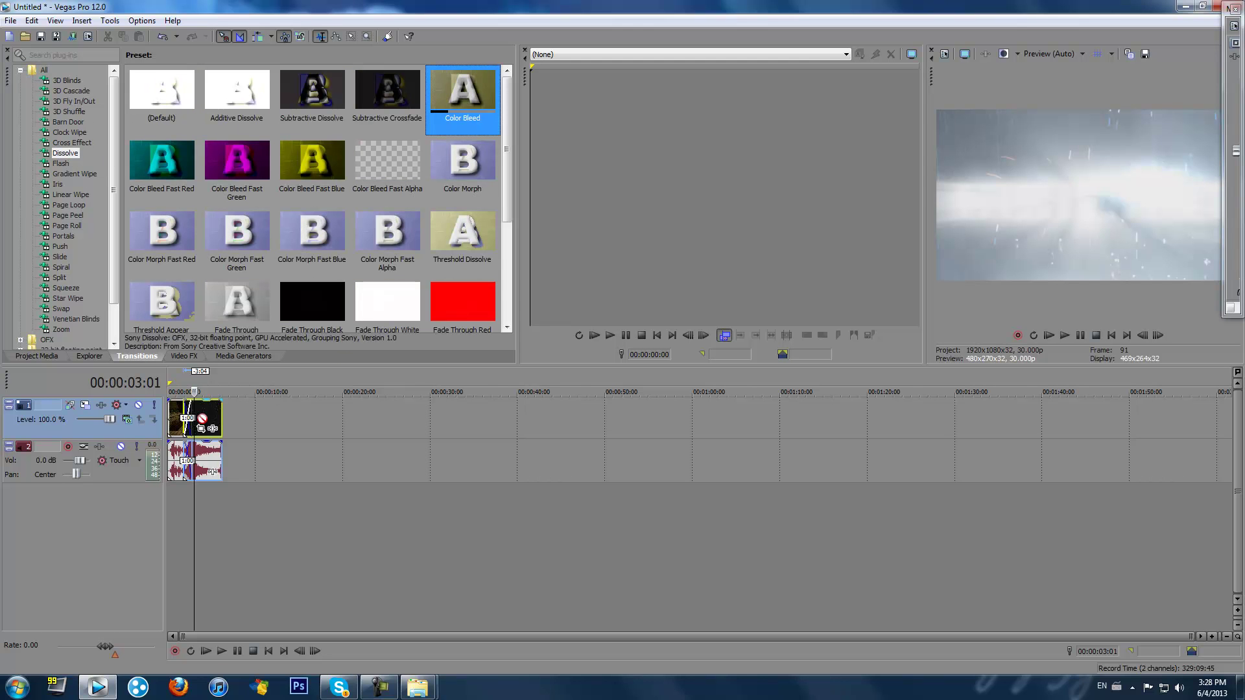
left_click_drag(198, 416, 189, 426)
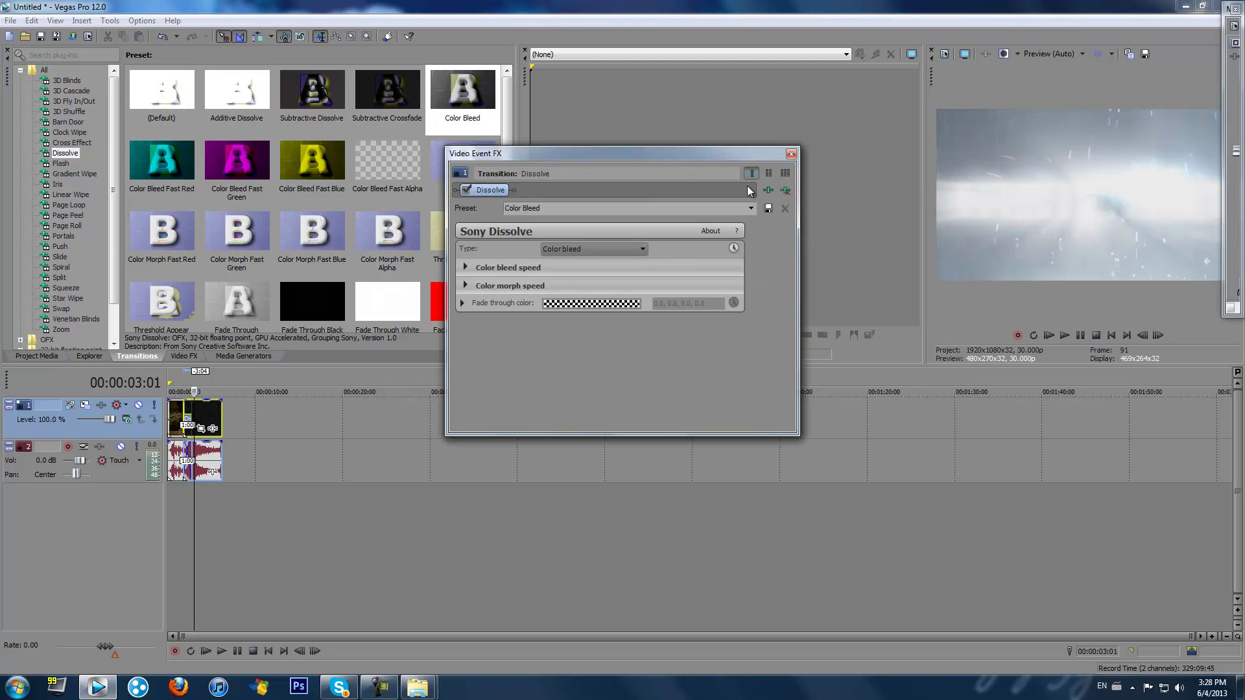
left_click(791, 154)
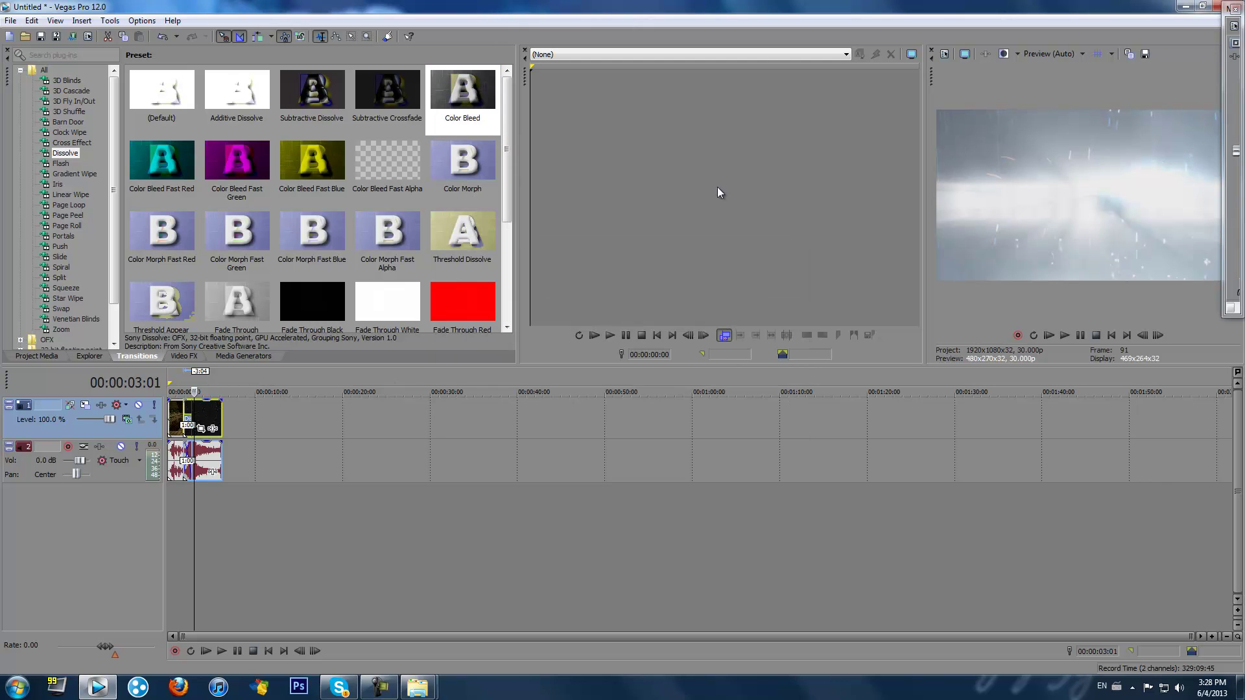
Play the timeline from the start to preview the Color Bleed transition, and return to the desktop.
left_click(170, 378)
left_click(1057, 336)
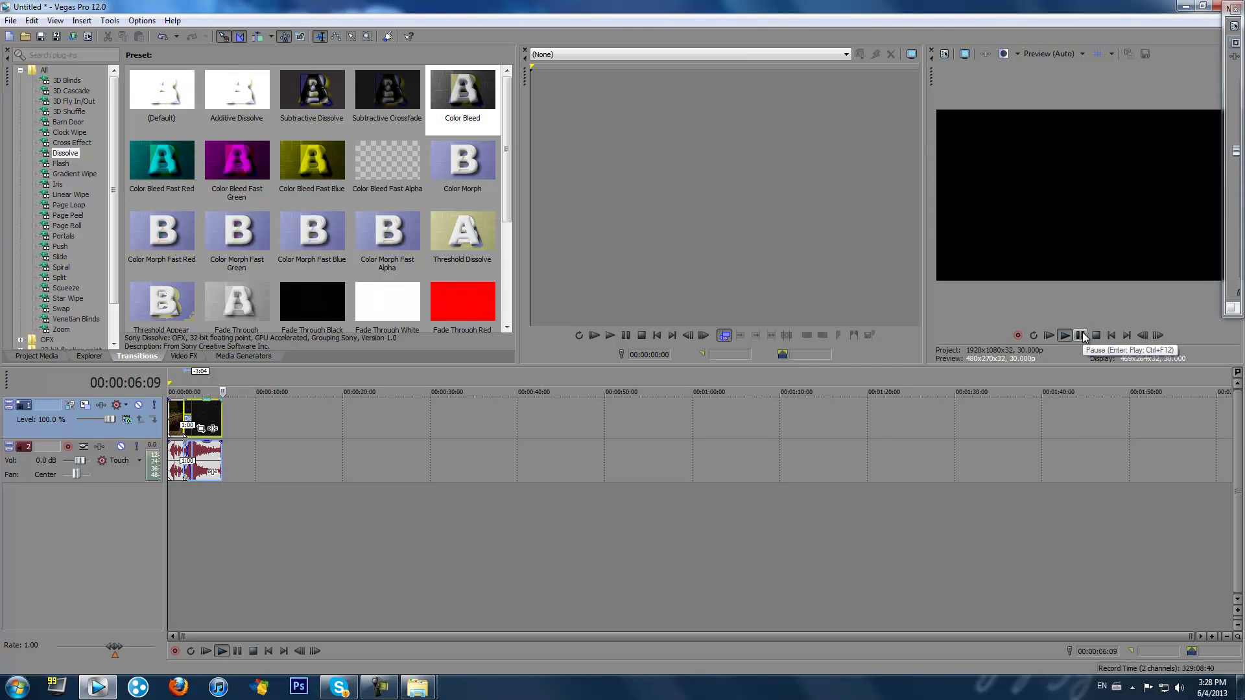
left_click(1081, 335)
left_click(1177, 8)
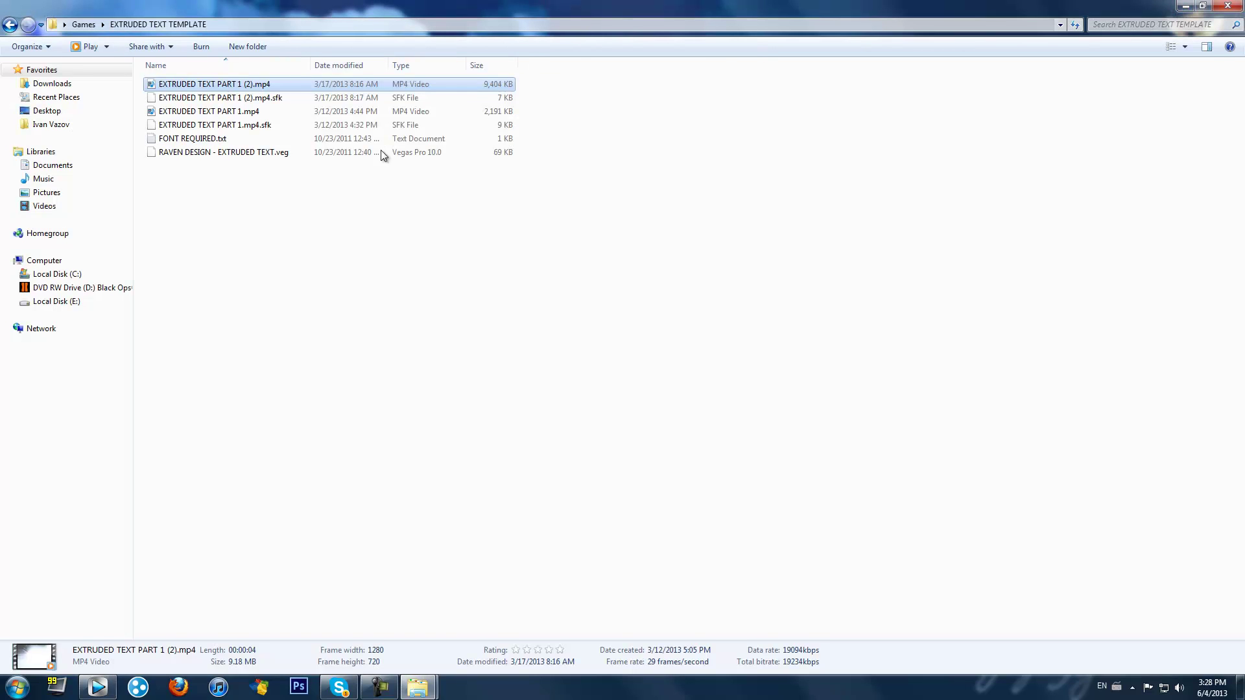
key("super+d")
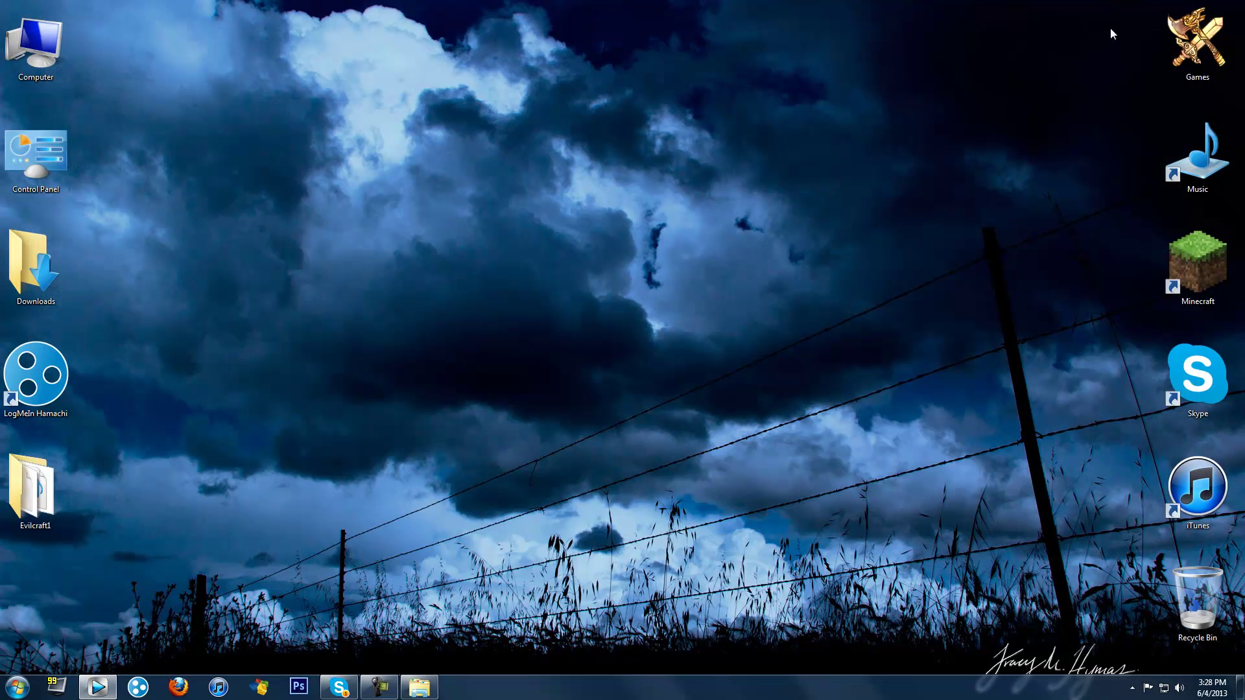
left_click(434, 686)
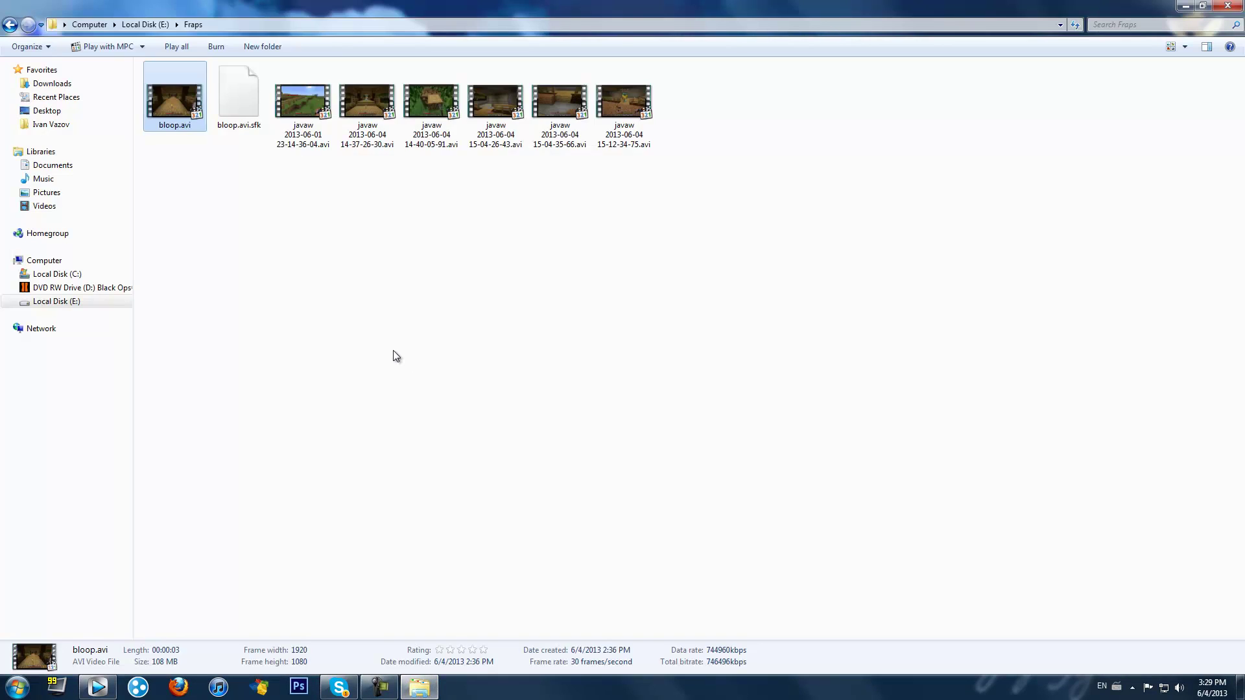
double_click(310, 116)
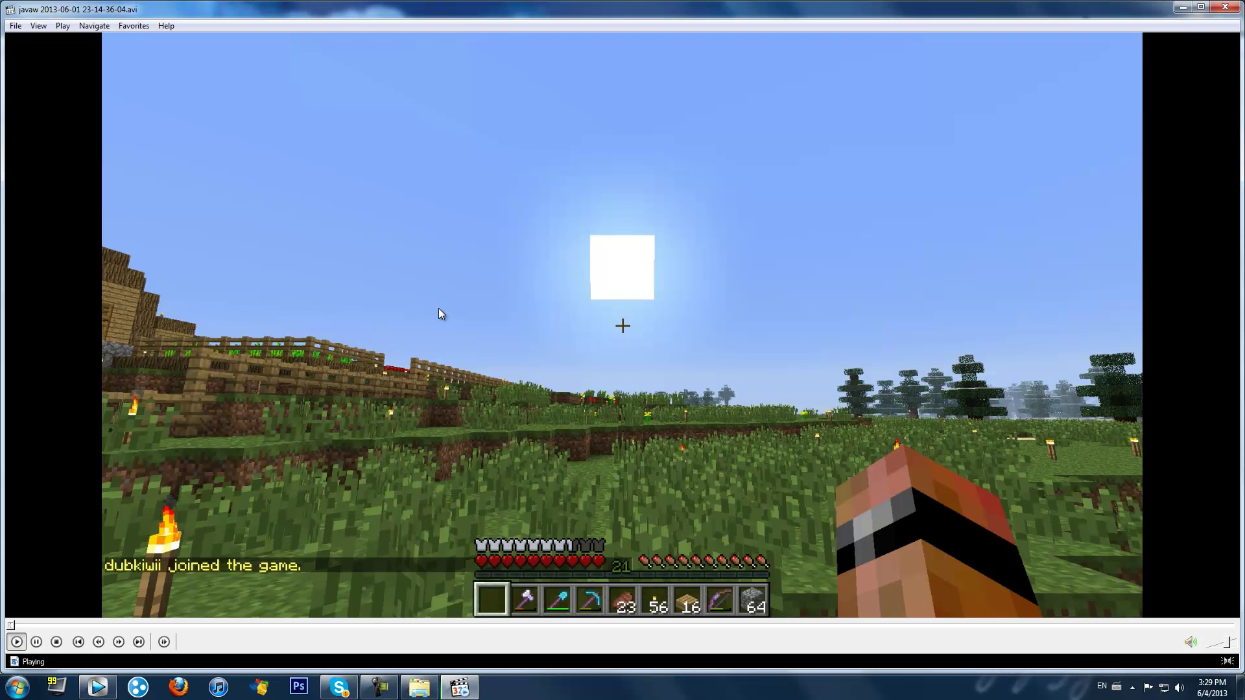
left_click(1228, 7)
left_click_drag(328, 127, 372, 593)
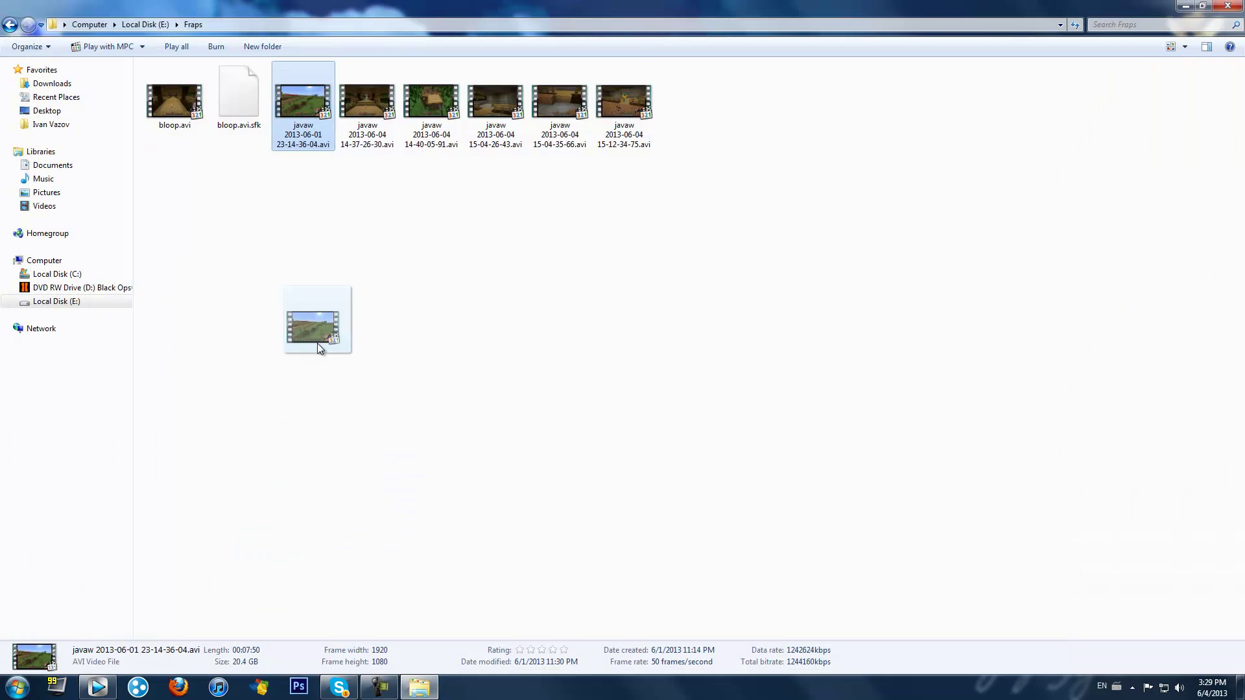
left_click_drag(188, 565, 219, 428)
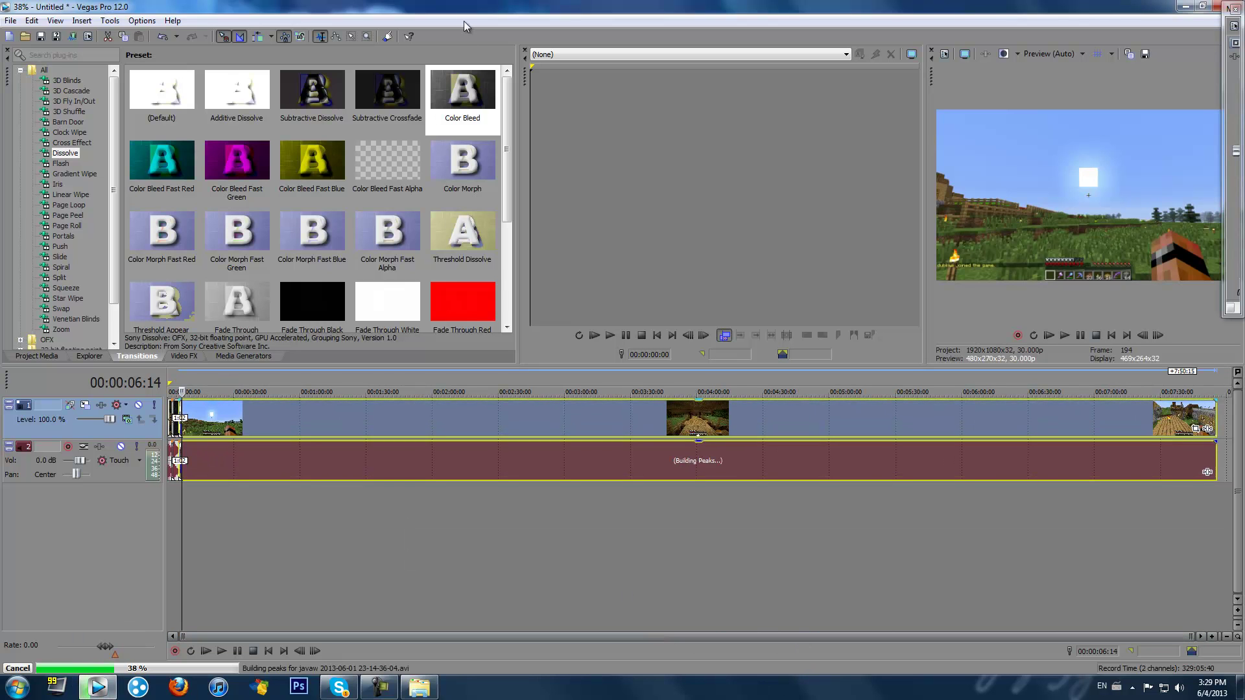
left_click_drag(184, 428, 184, 428)
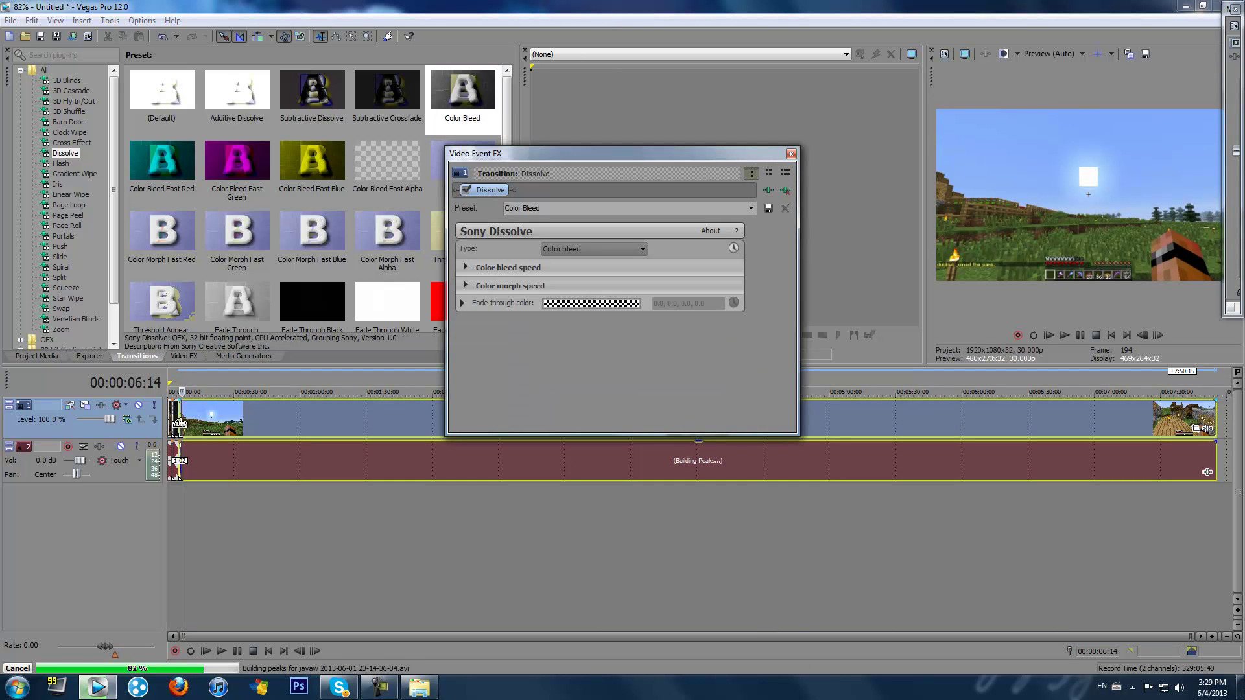
left_click(797, 154)
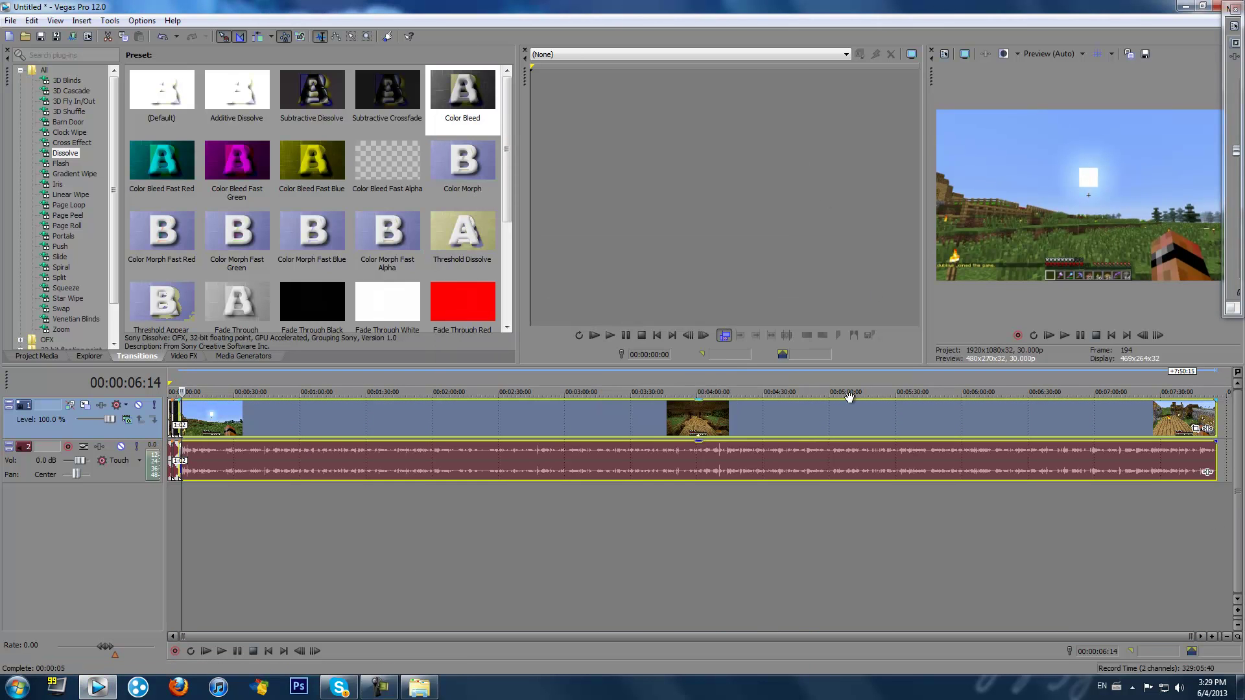
left_click_drag(661, 638, 1037, 603)
left_click(421, 682)
left_click(444, 91)
left_click_drag(464, 112, 820, 426)
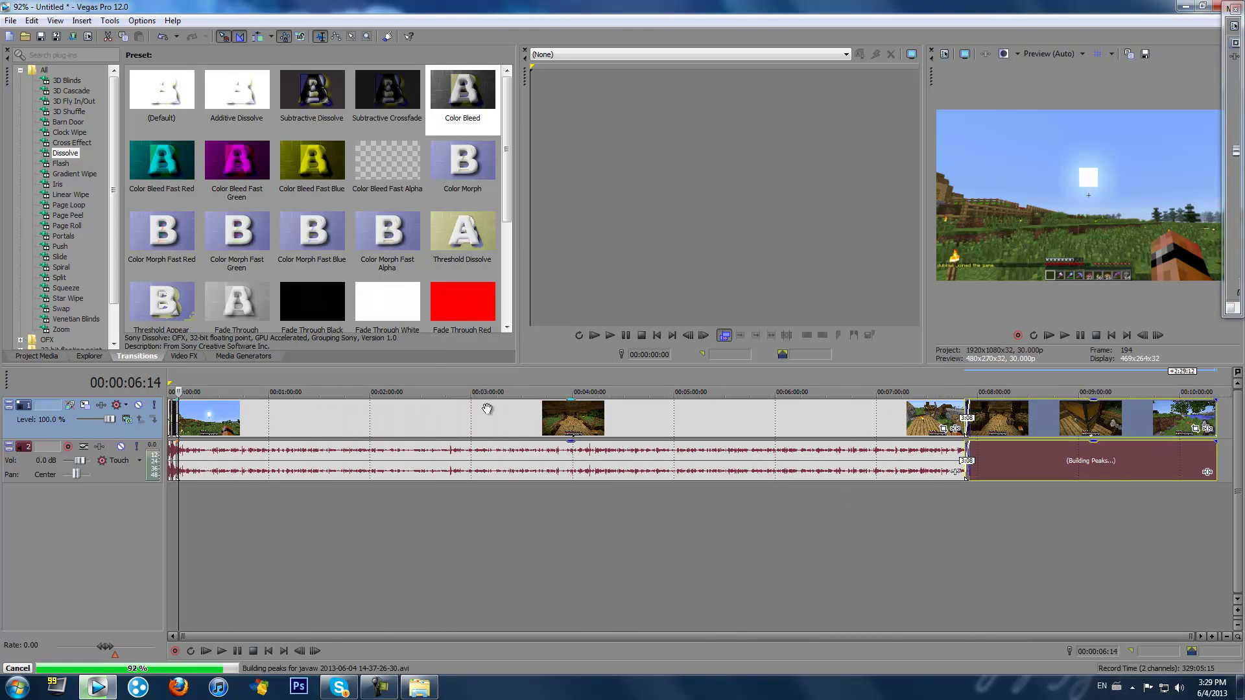
Apply Dissolve's Subtractive Crossfade preset to the overlap between the last two clips, and play across it to preview the transition.
left_click_drag(387, 91, 968, 412)
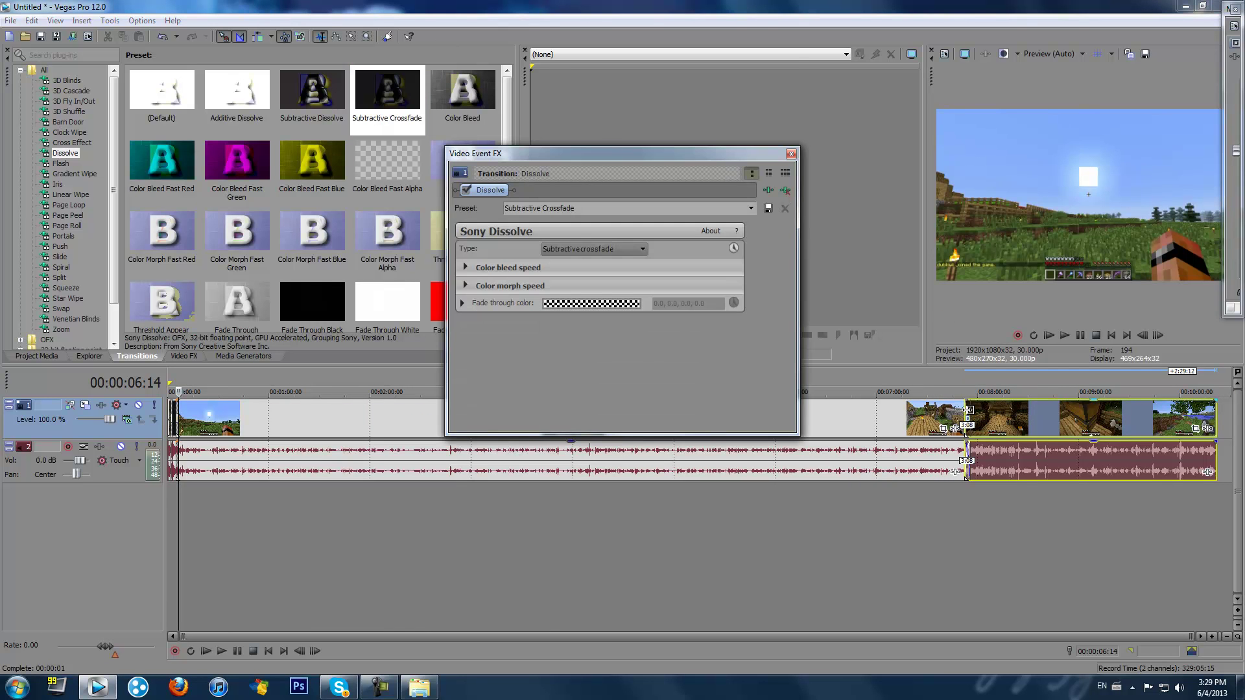
left_click(791, 154)
left_click(948, 376)
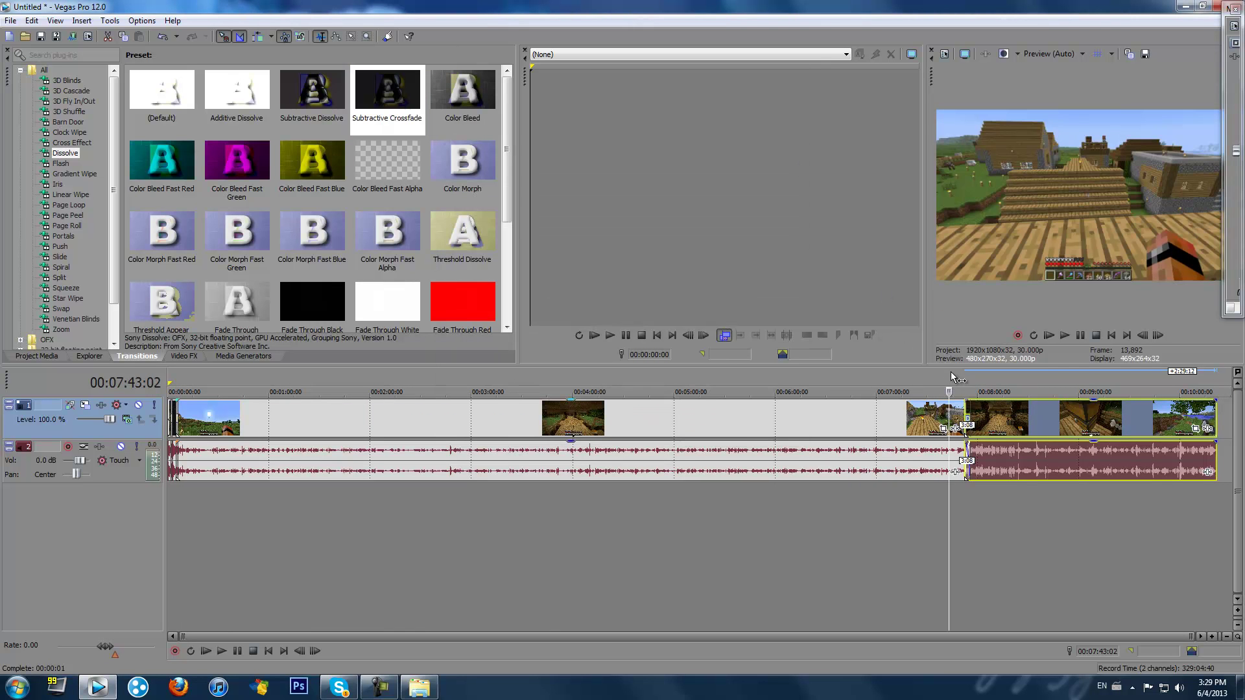
left_click(1067, 336)
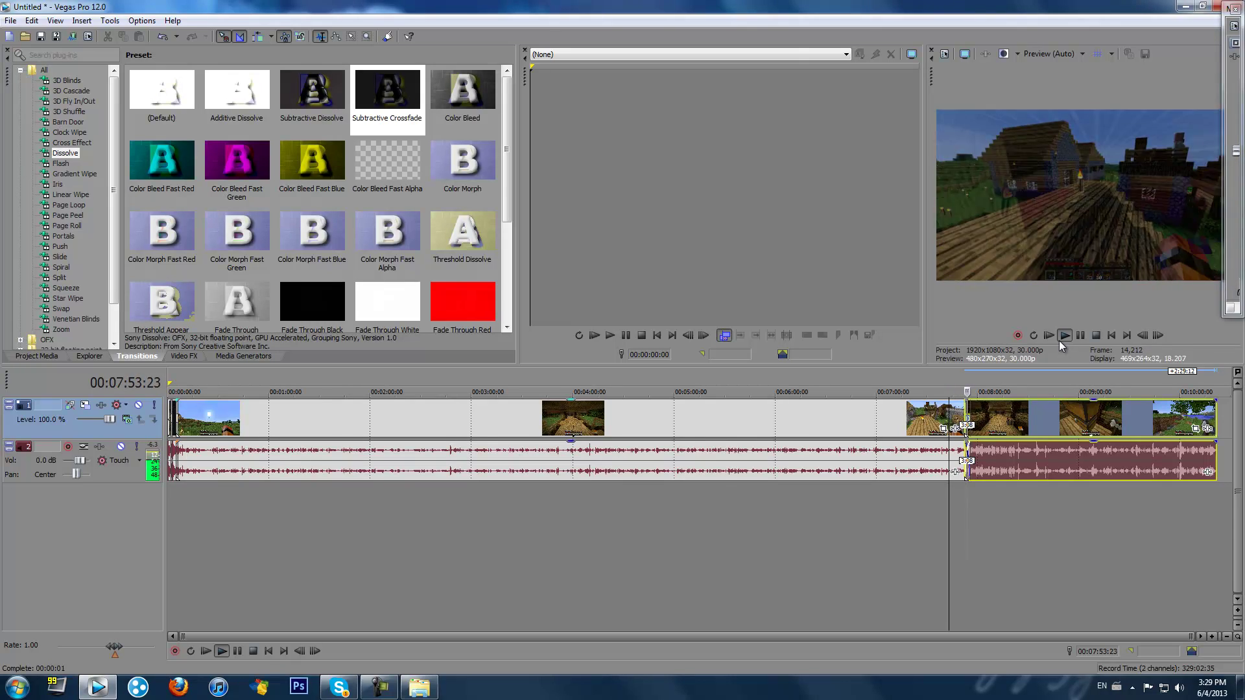
left_click(1079, 336)
left_click_drag(958, 636, 1194, 632)
left_click(419, 686)
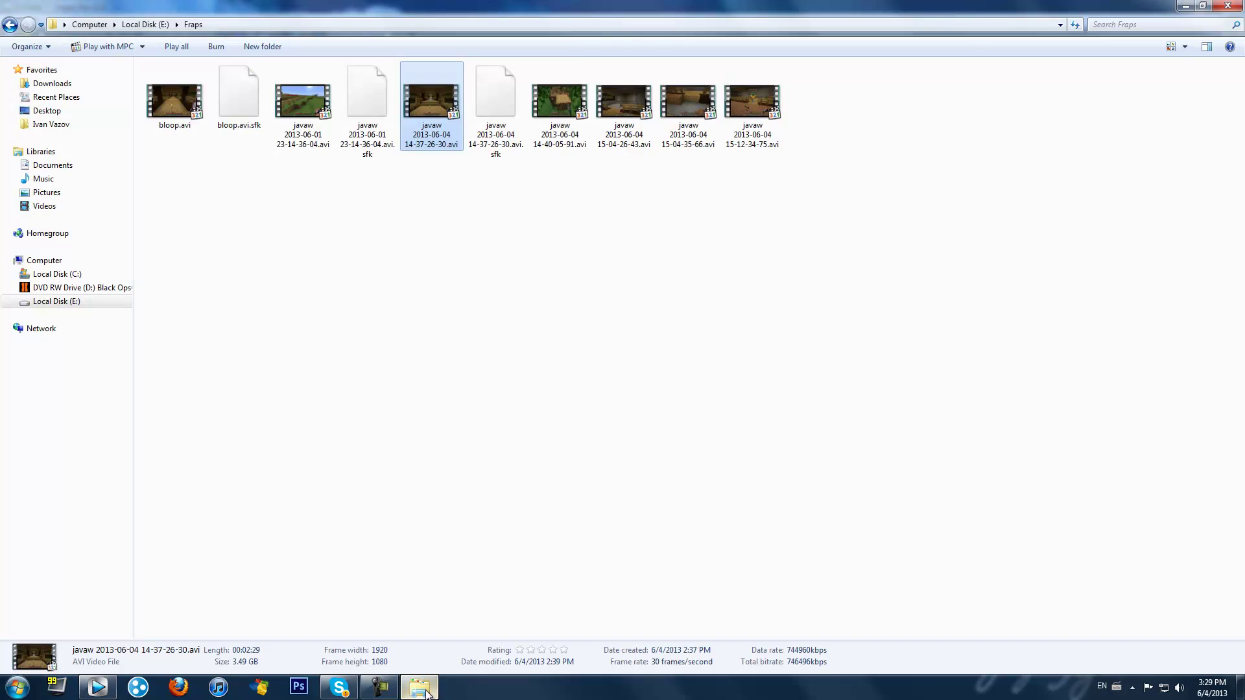
left_click(548, 123)
left_click_drag(593, 144, 360, 615)
left_click_drag(380, 664, 297, 617)
left_click_drag(170, 649, 914, 428)
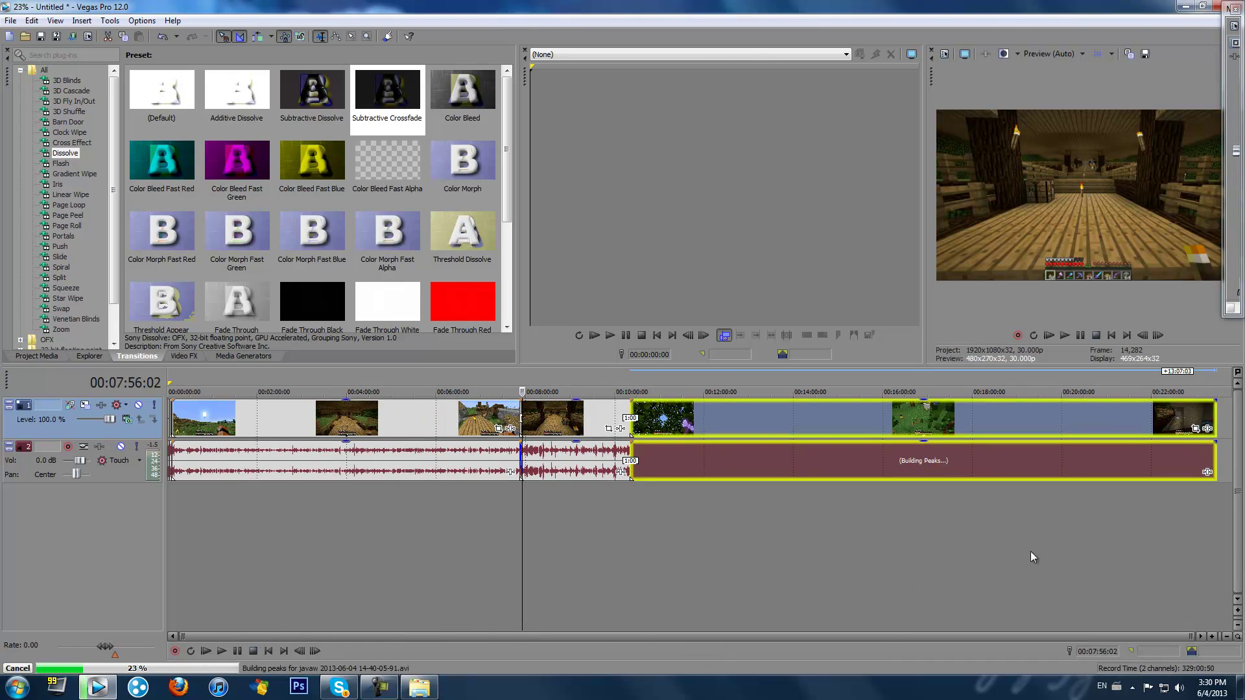
Play from shortly before the overlap between the last two clips to preview their crossfade, and pause after it.
left_click(874, 467)
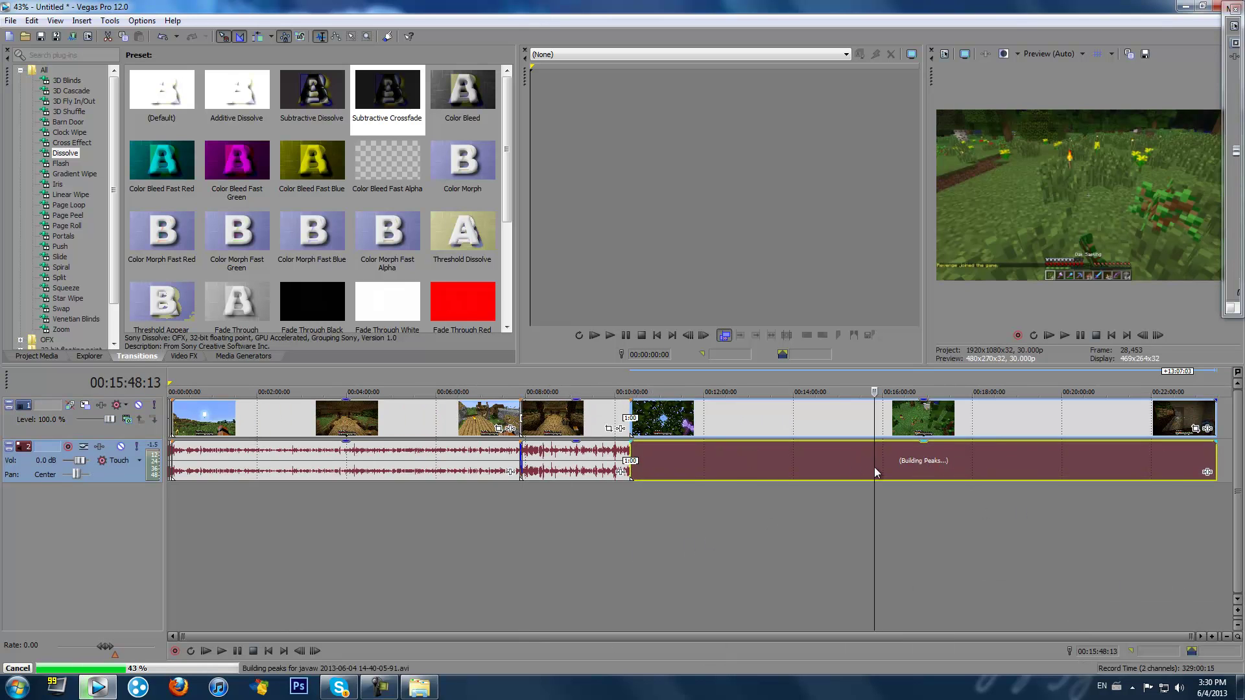
left_click(732, 415)
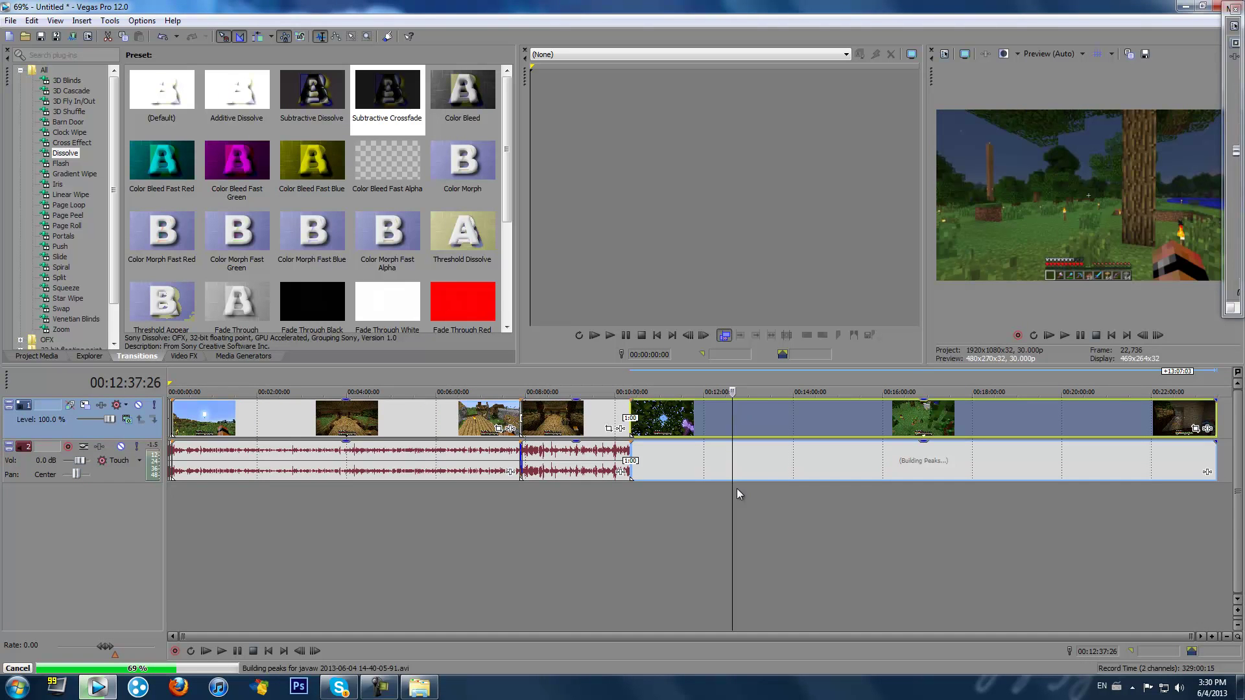
left_click(628, 389)
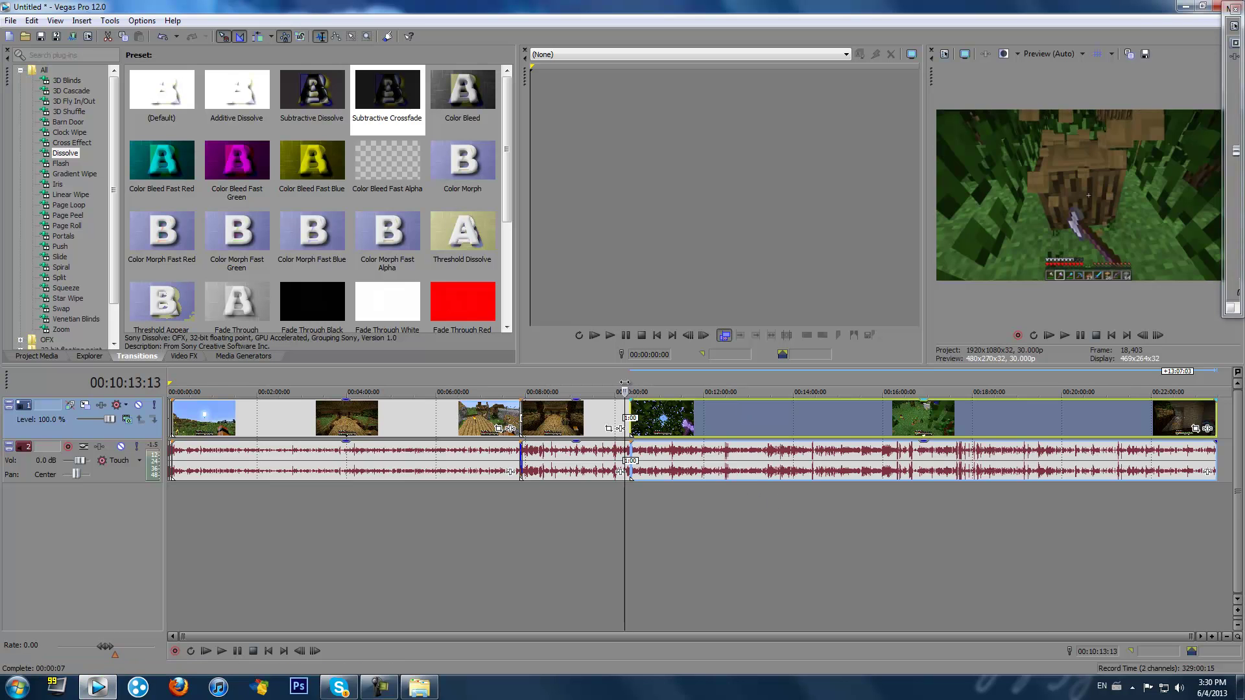
left_click(1064, 335)
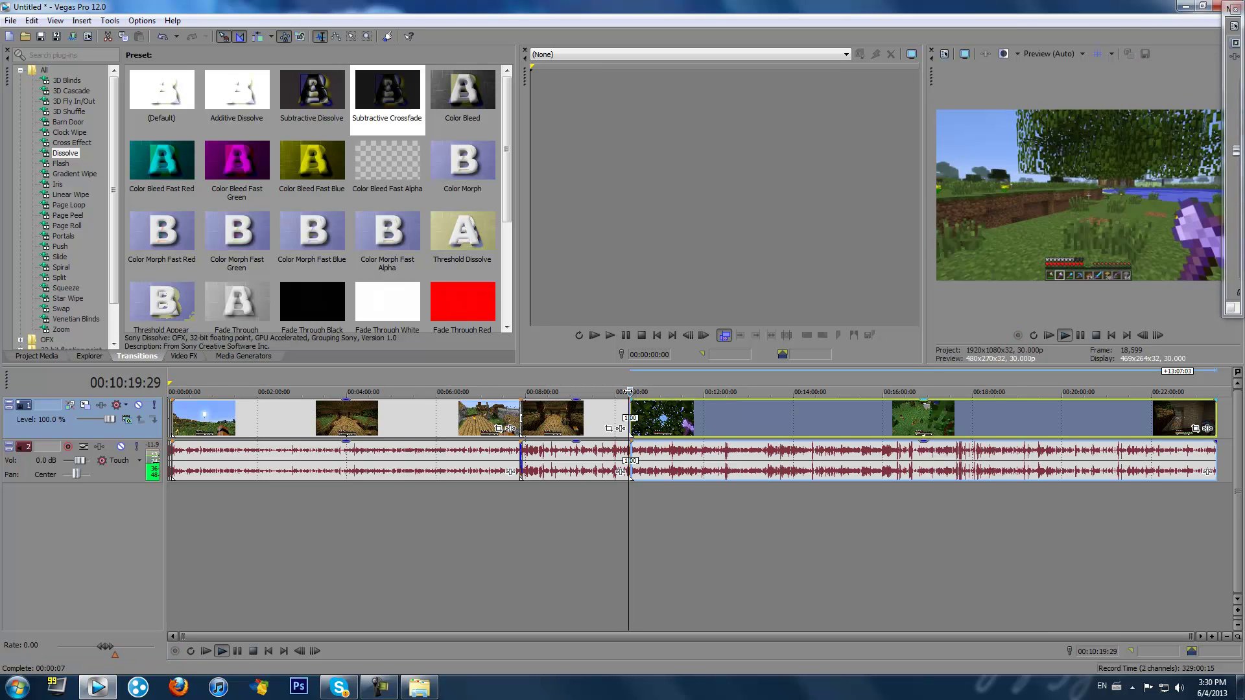
left_click(1065, 336)
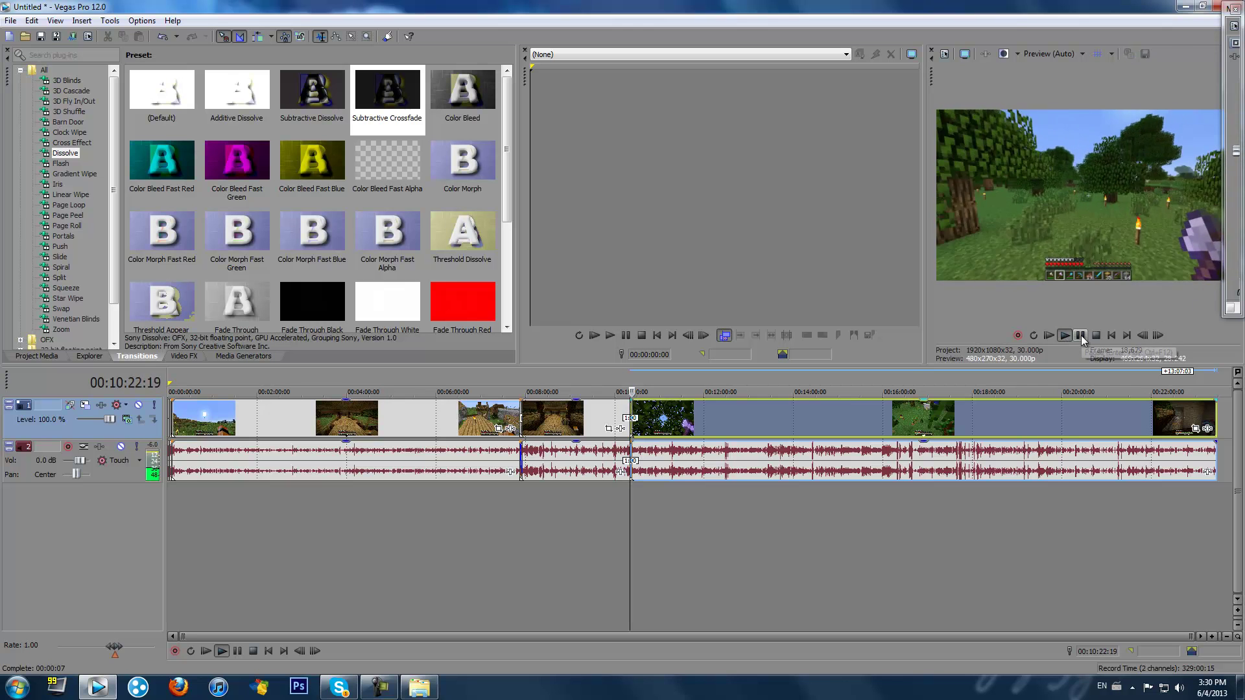
left_click(1081, 336)
left_click(420, 688)
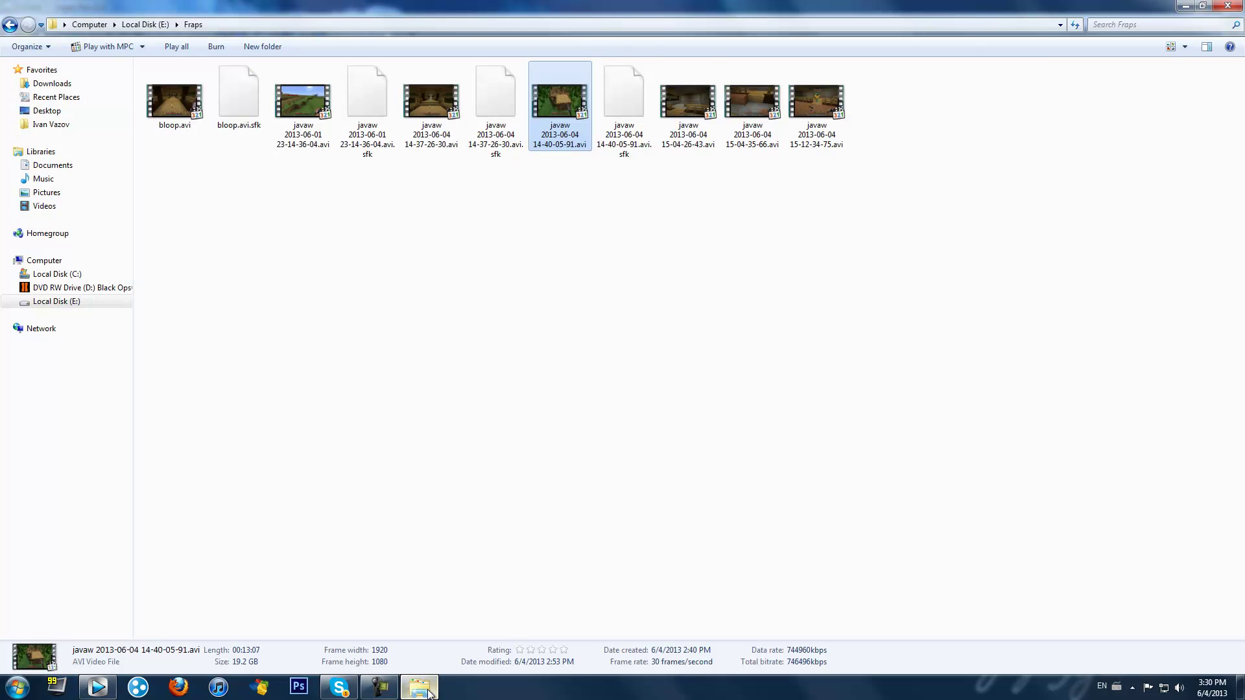
left_click(683, 120)
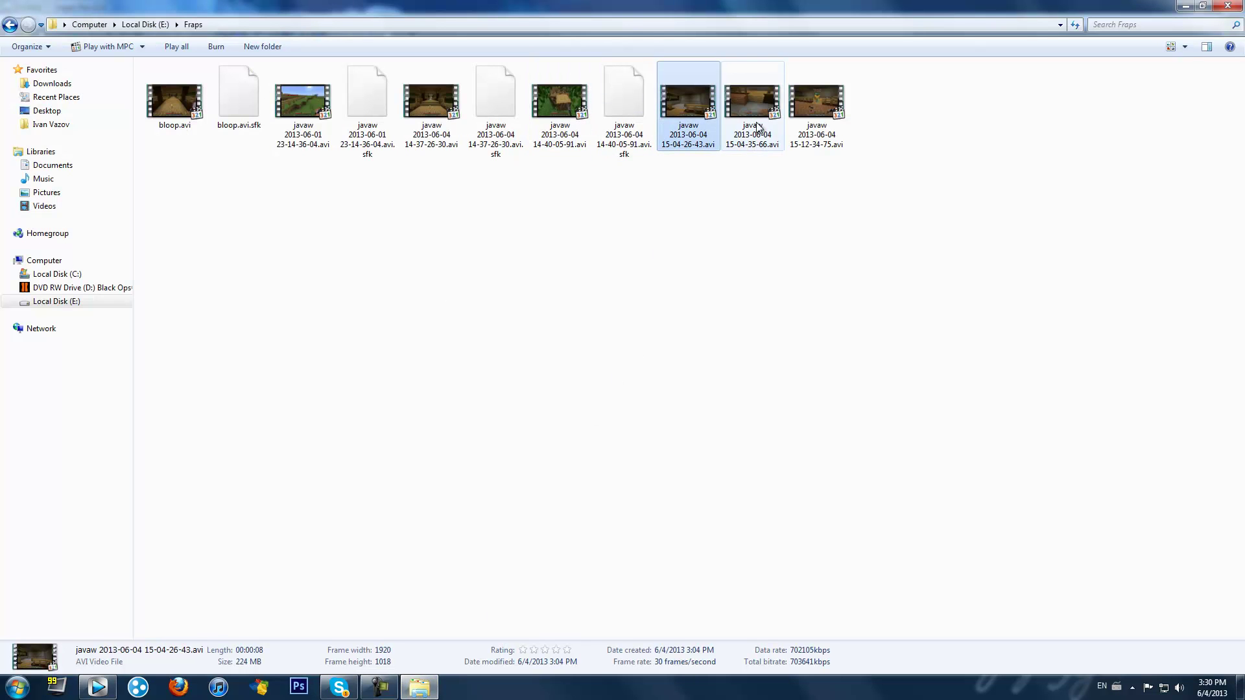
double_click(687, 107)
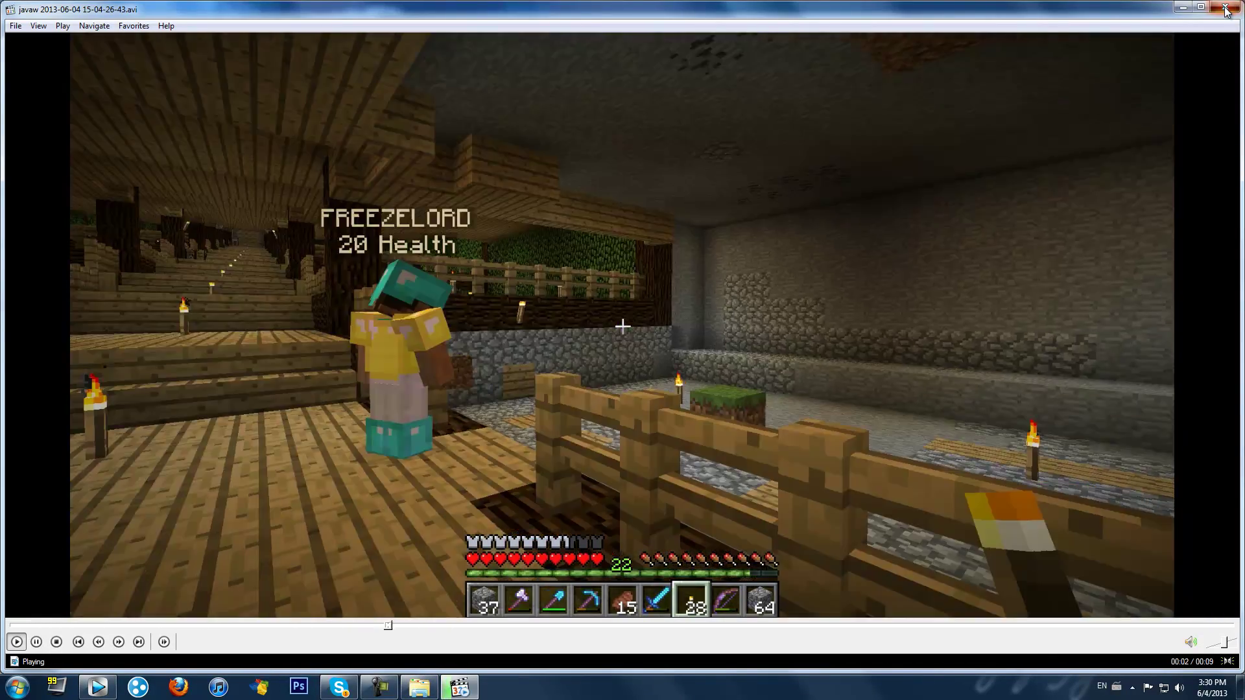
left_click(1226, 9)
mouse_move(391, 678)
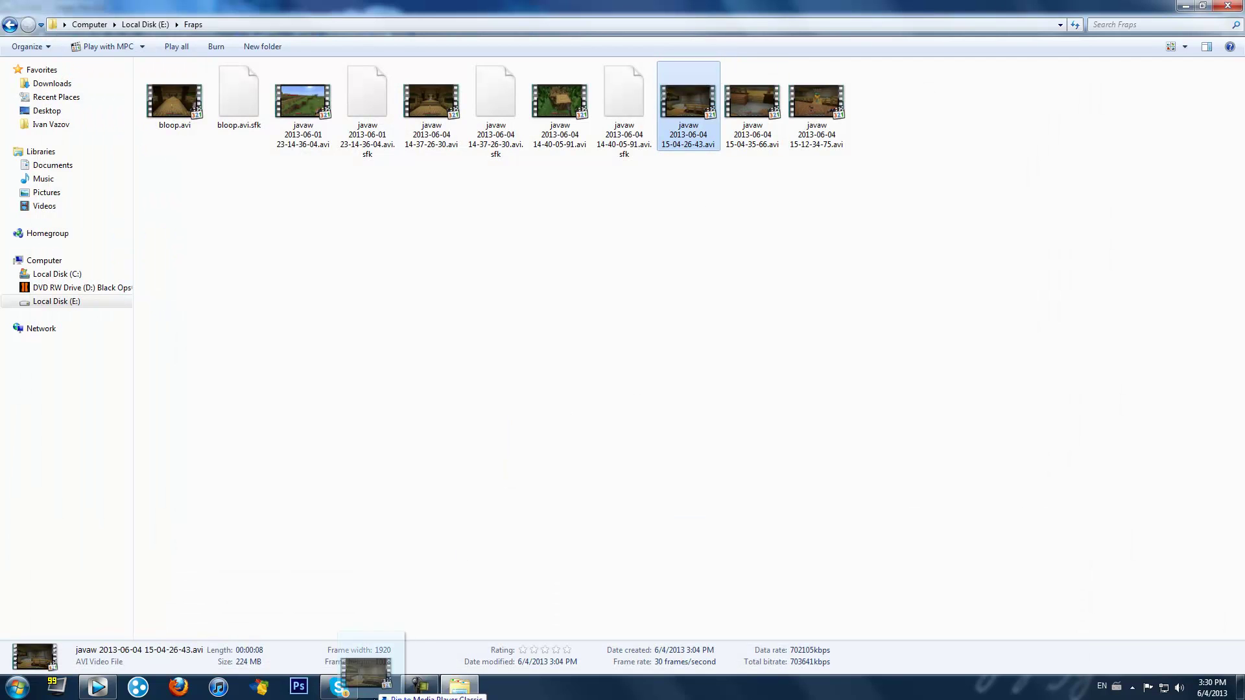
left_click_drag(391, 679, 109, 693)
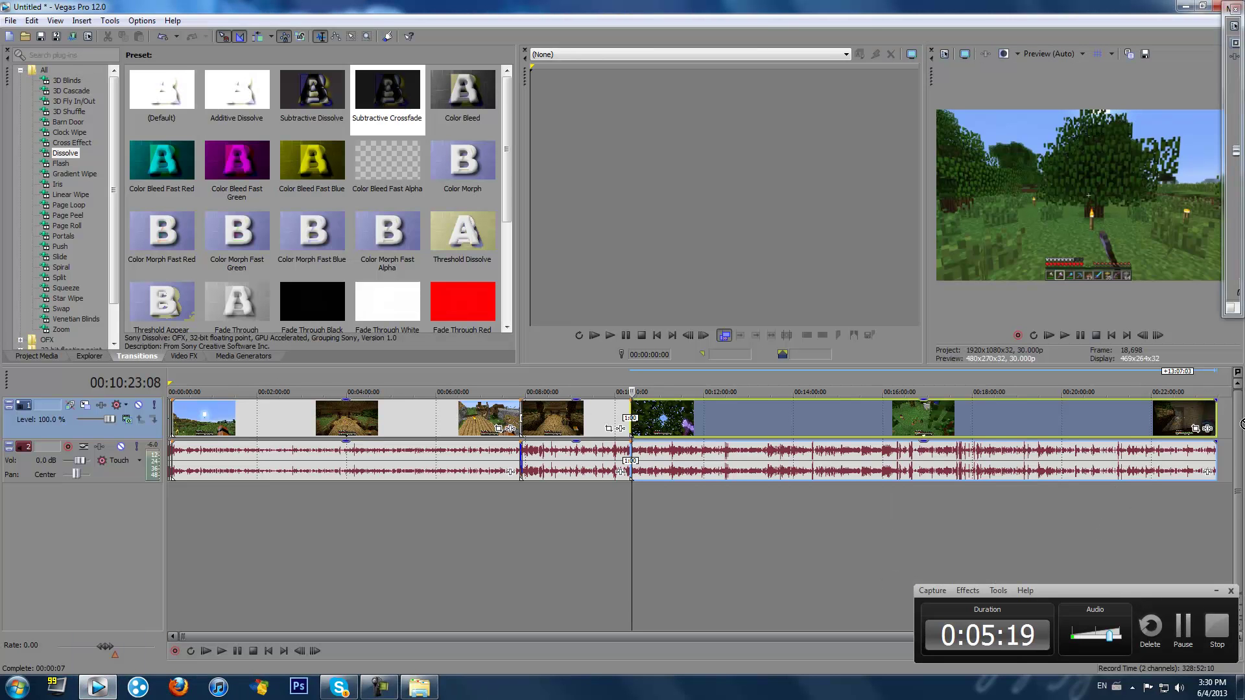
left_click_drag(1224, 431, 1223, 430)
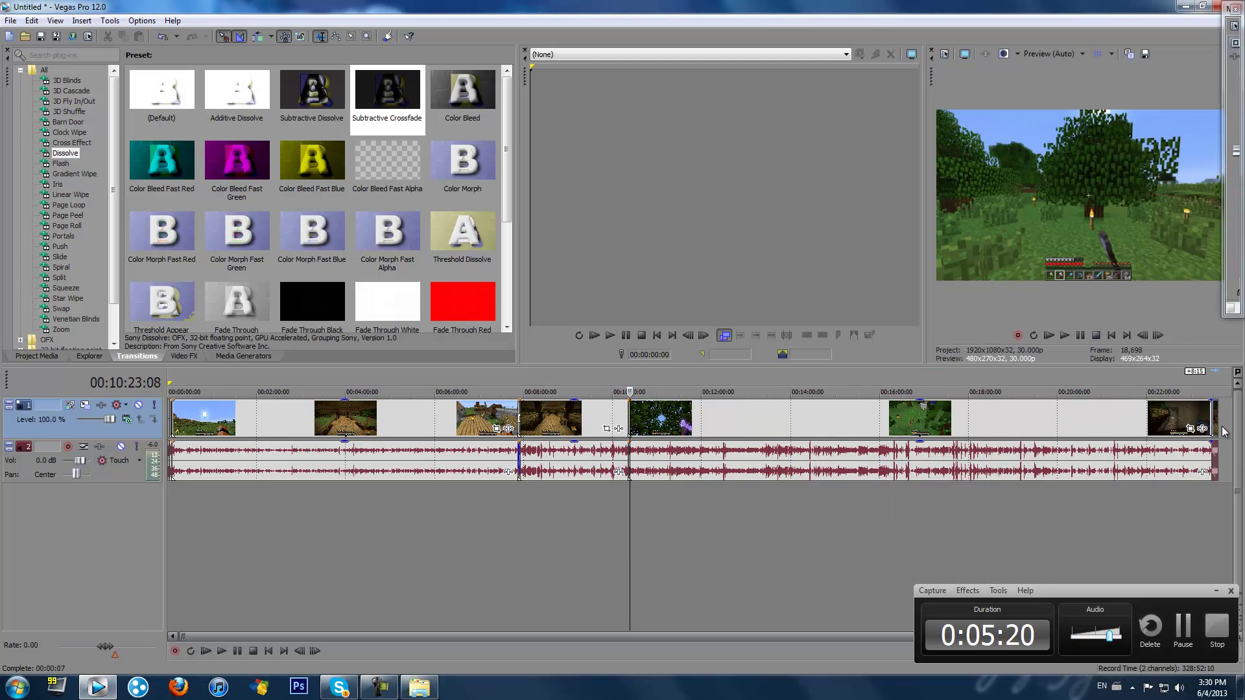
left_click(1216, 591)
left_click_drag(611, 633, 941, 504)
right_click(873, 426)
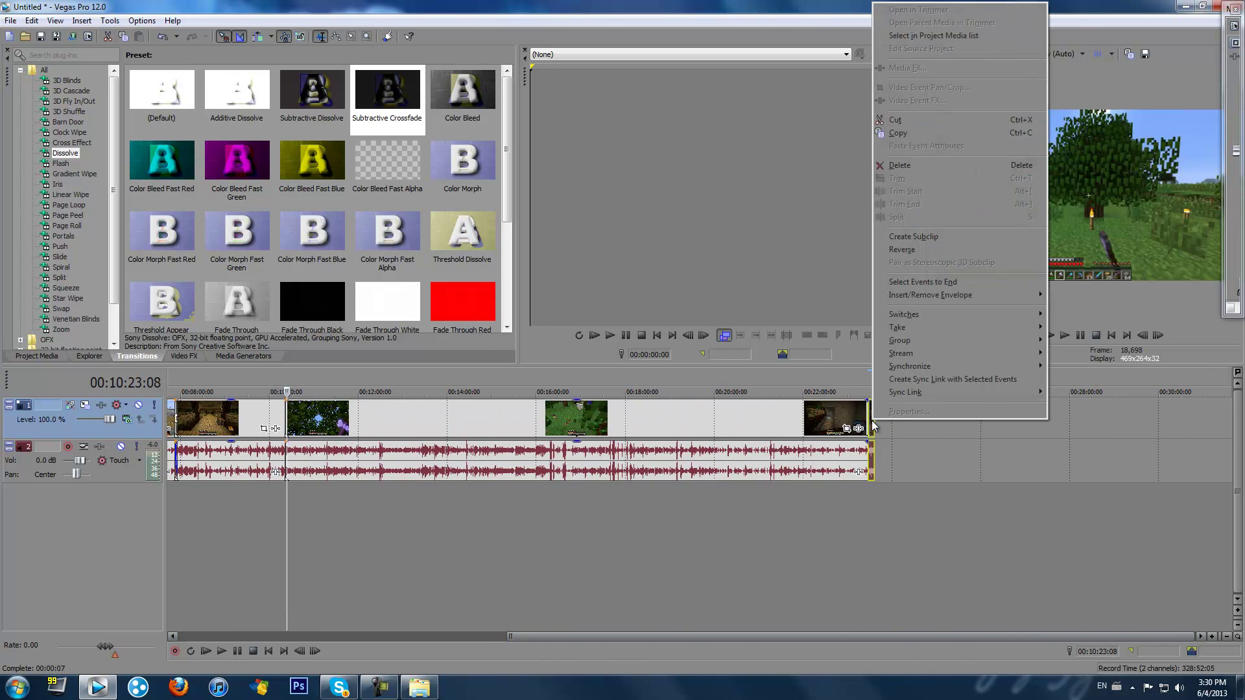
left_click(870, 427)
right_click(870, 428)
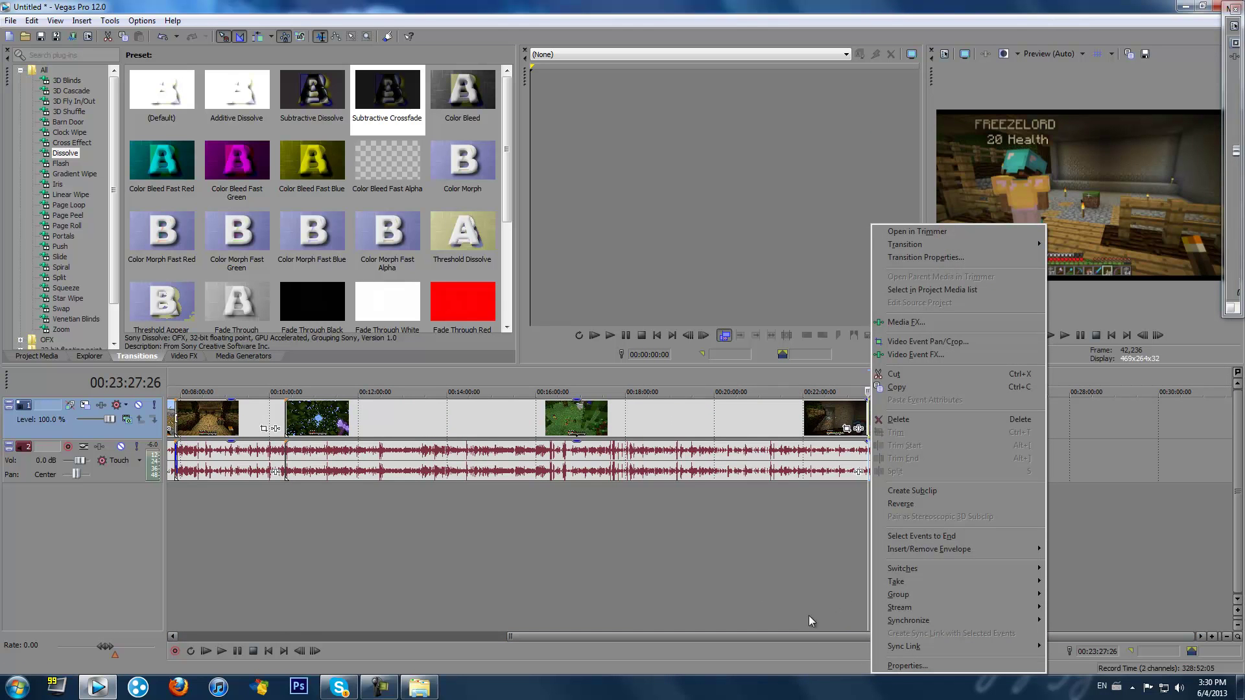
left_click(943, 563)
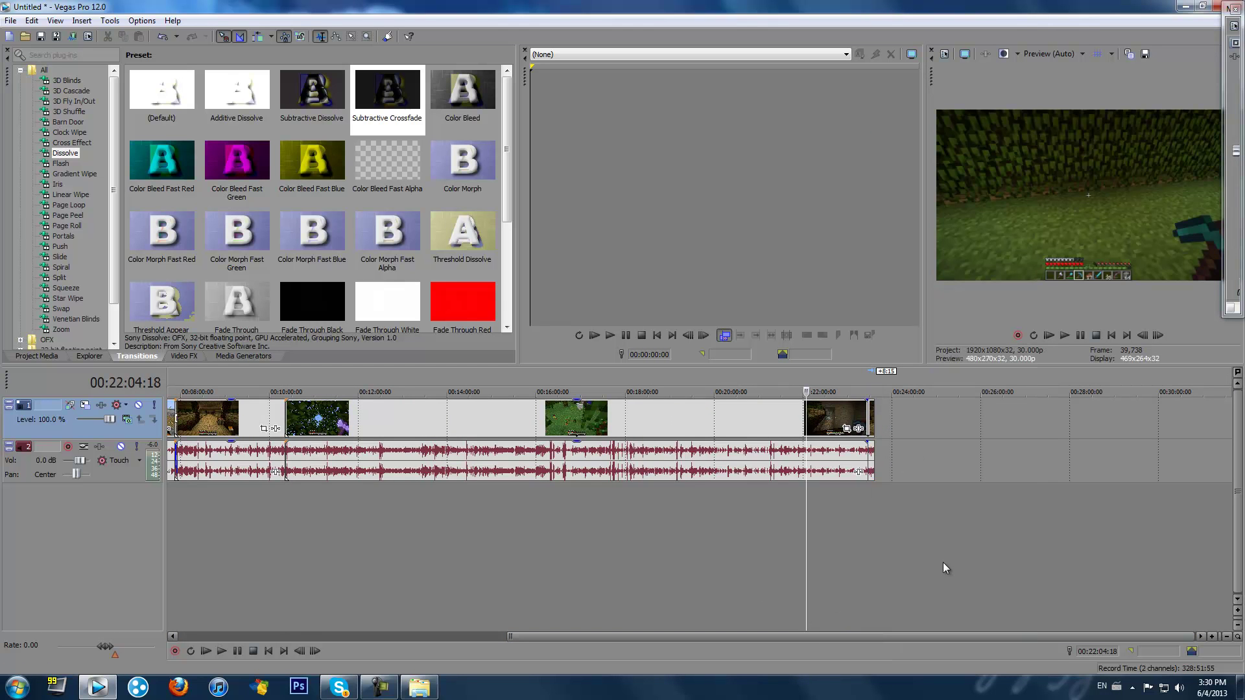
left_click(420, 689)
left_click(819, 149)
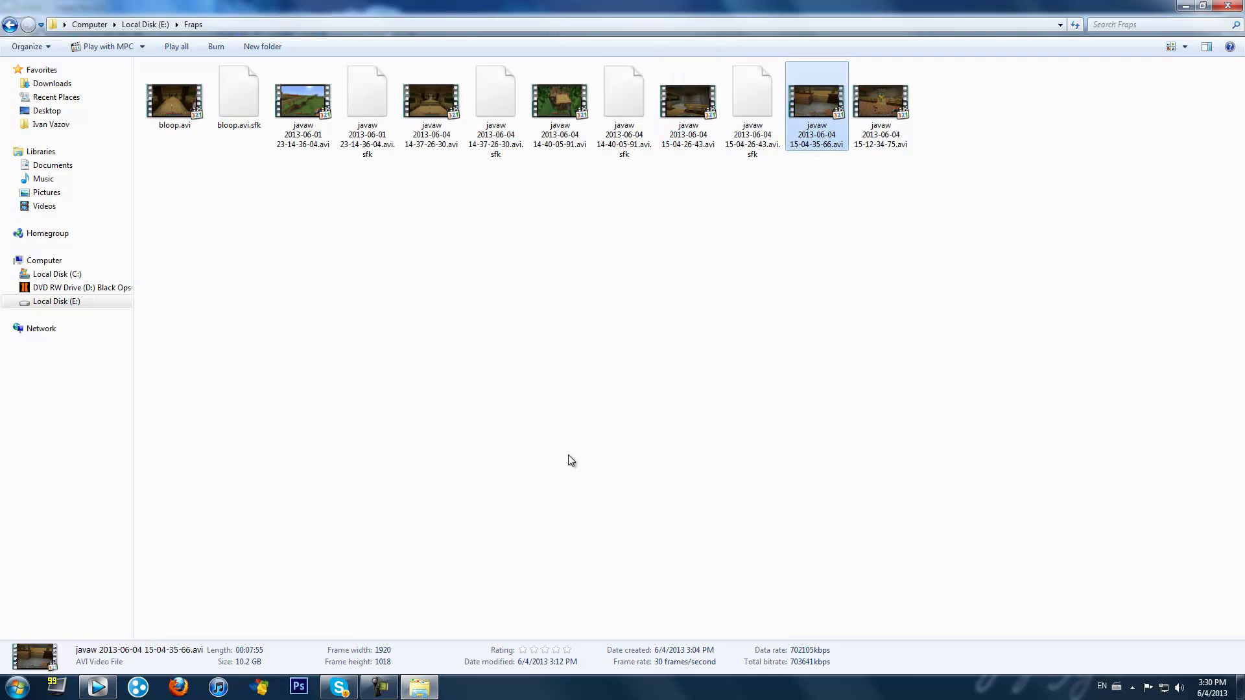
left_click_drag(808, 147, 883, 428)
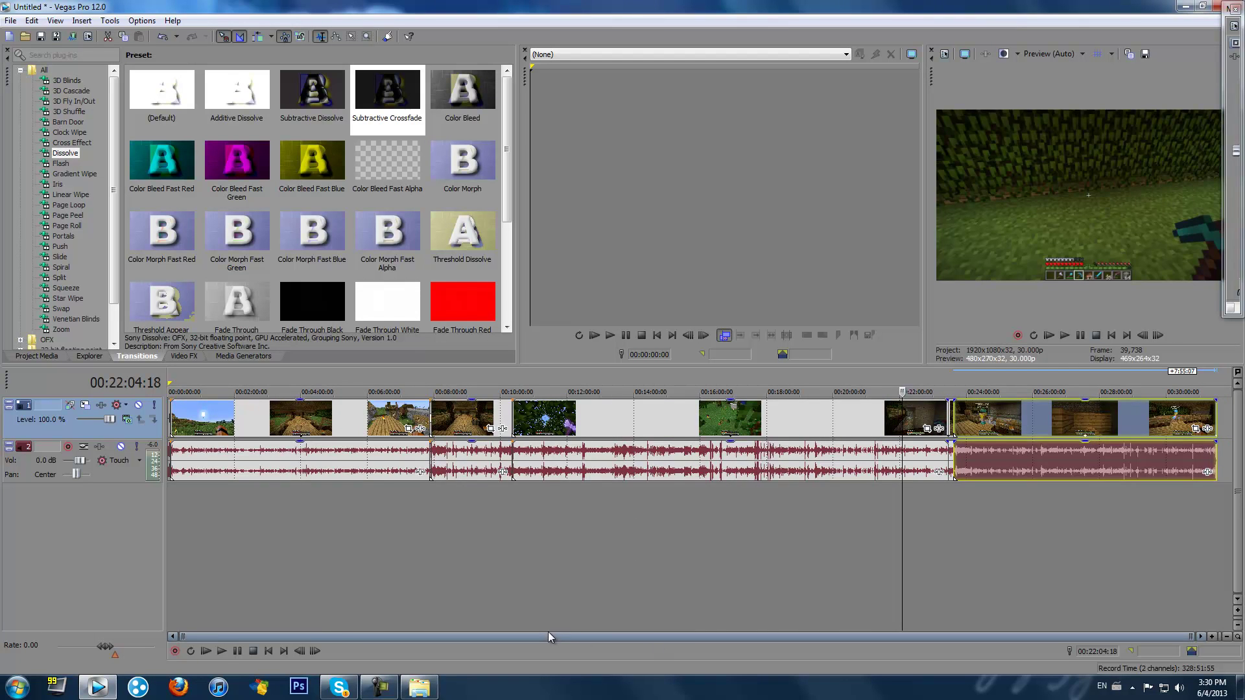
Time-stretch the last clip's end to speed it up, shortening it by about 1:48:22.
left_click_drag(634, 634, 721, 632)
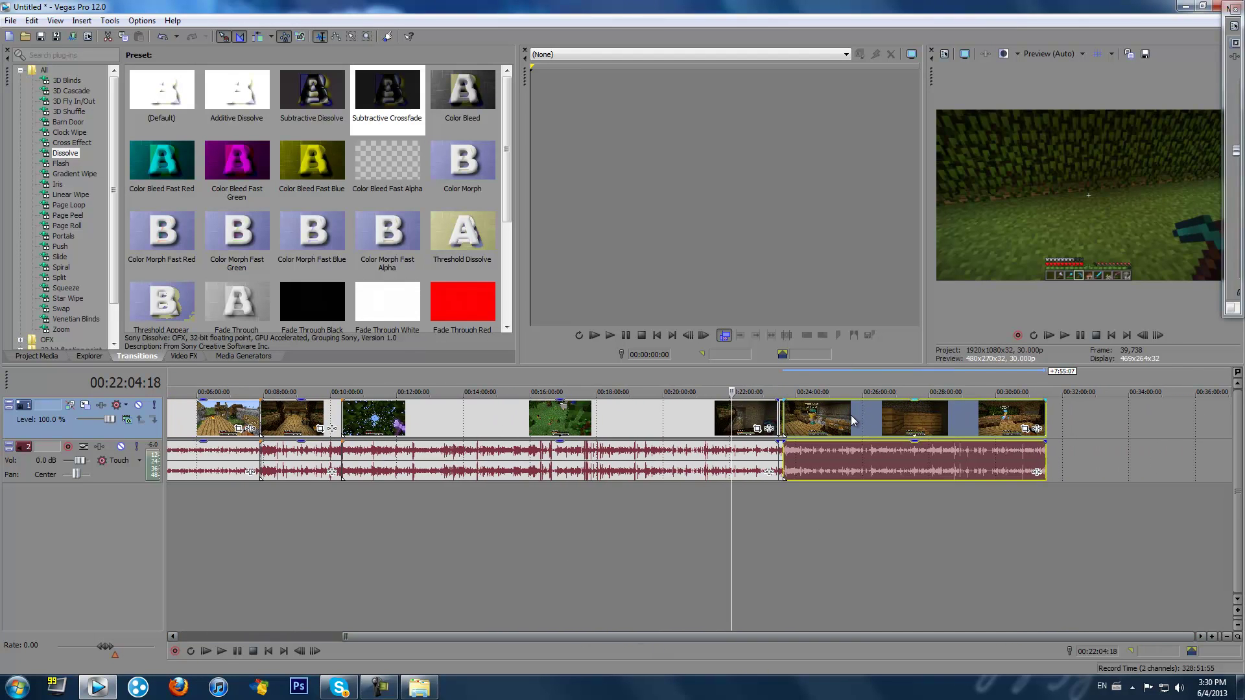
left_click(963, 413)
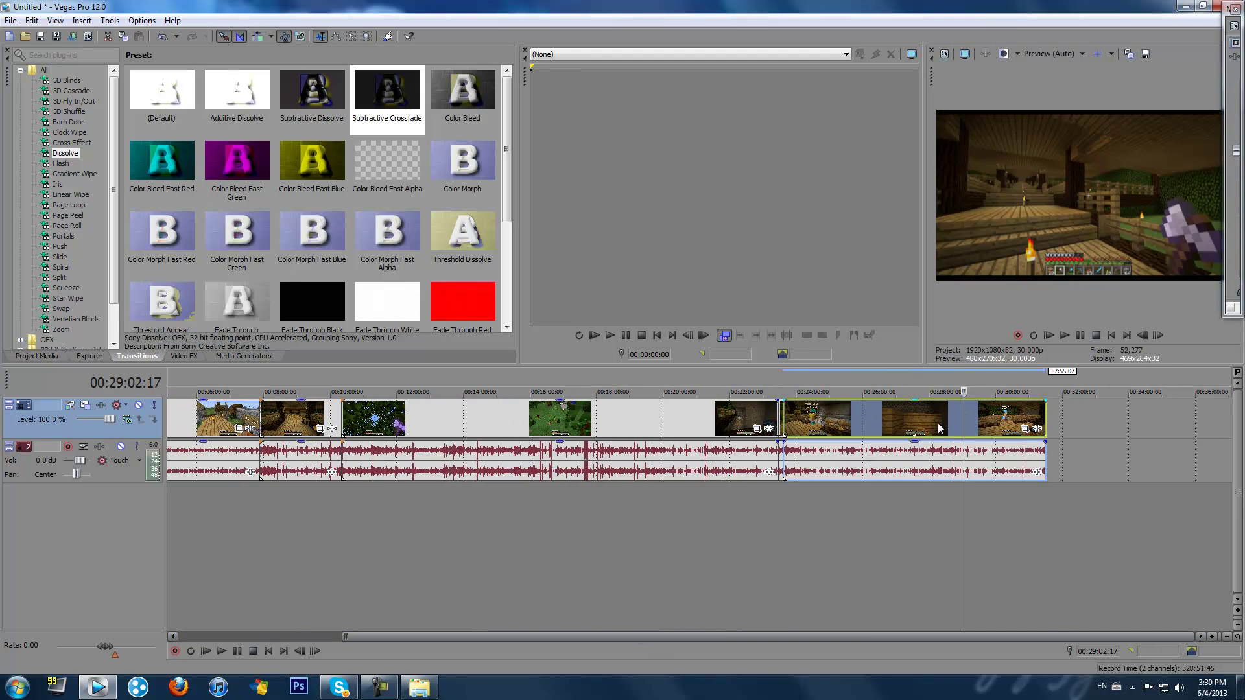
left_click(938, 423)
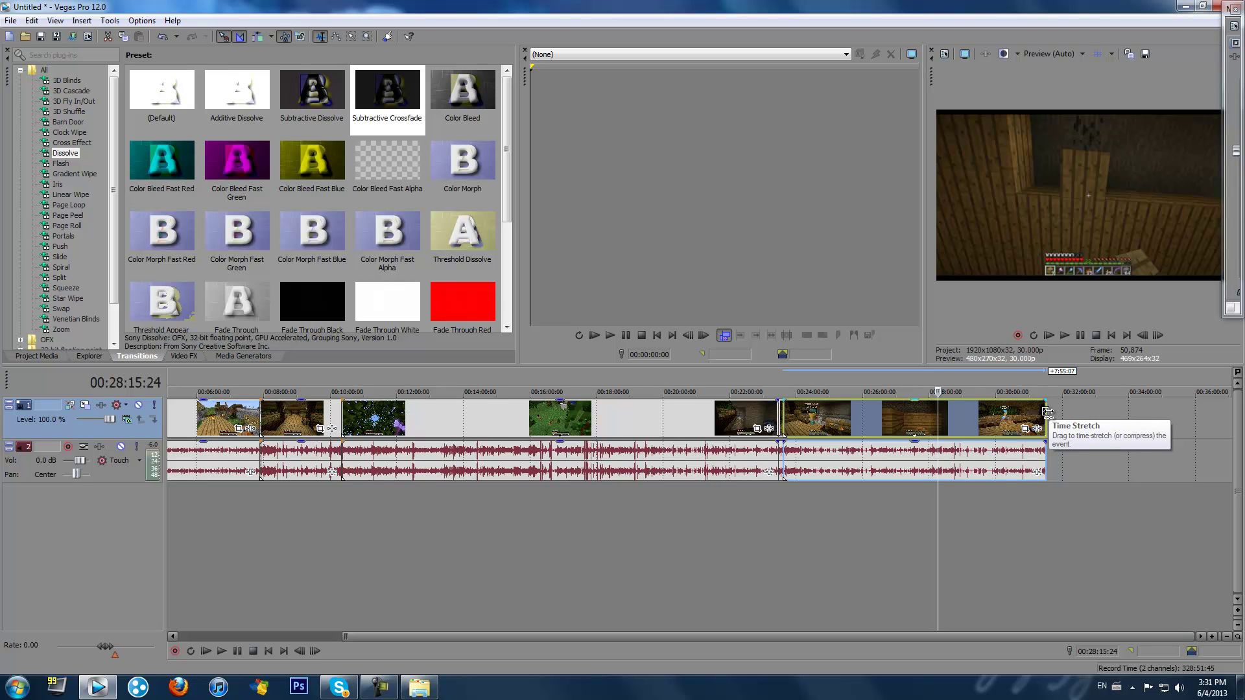
left_click_drag(1046, 411, 986, 424)
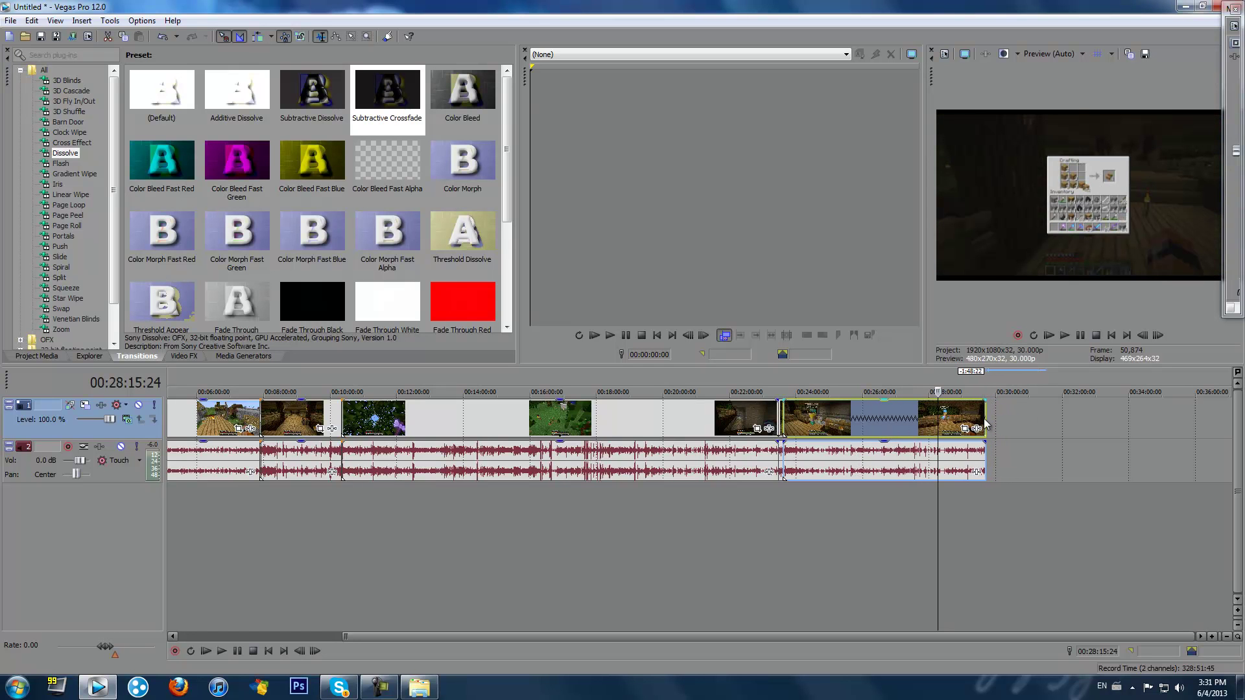
Play the start of the sped-up last clip to check its speed, and time-compress its end slightly further.
left_click(784, 376)
left_click(1064, 335)
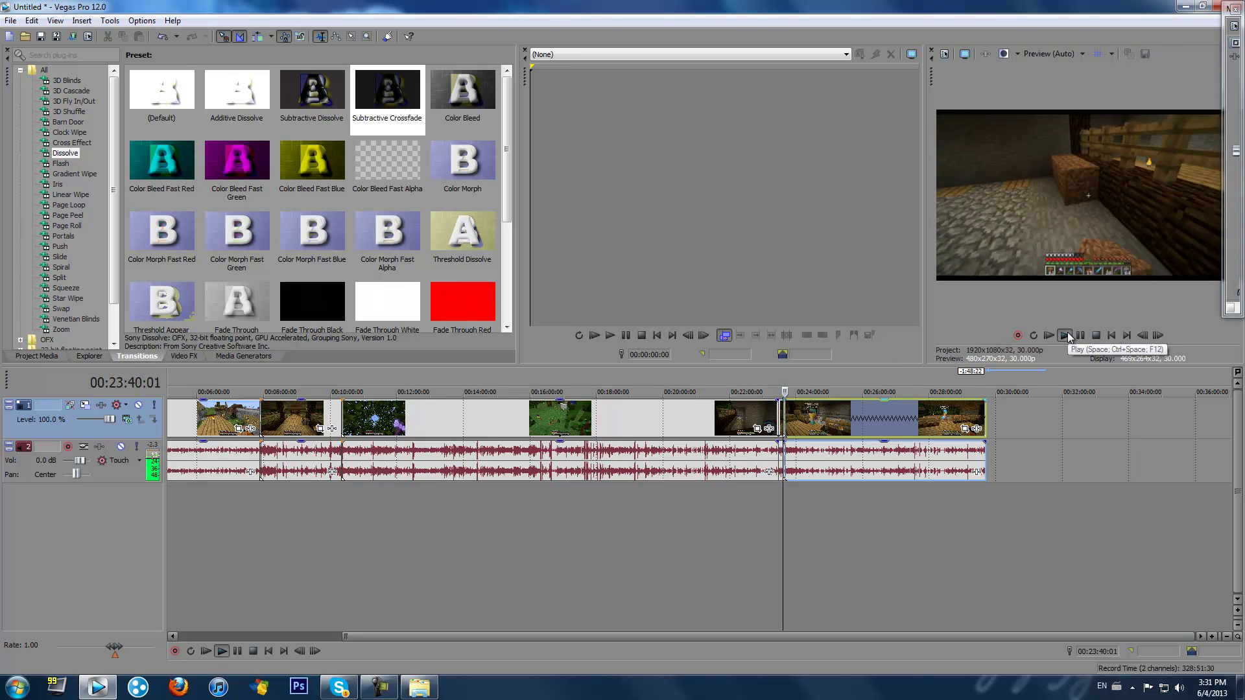
left_click(1080, 336)
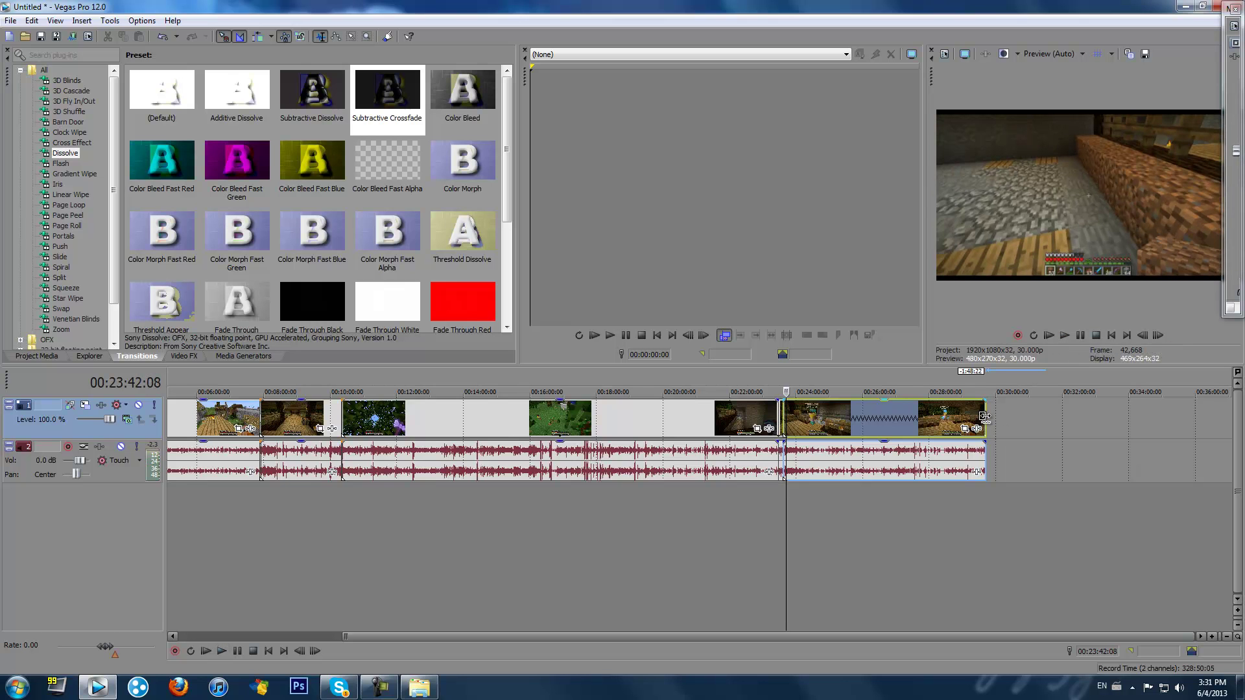
left_click_drag(983, 417, 979, 418)
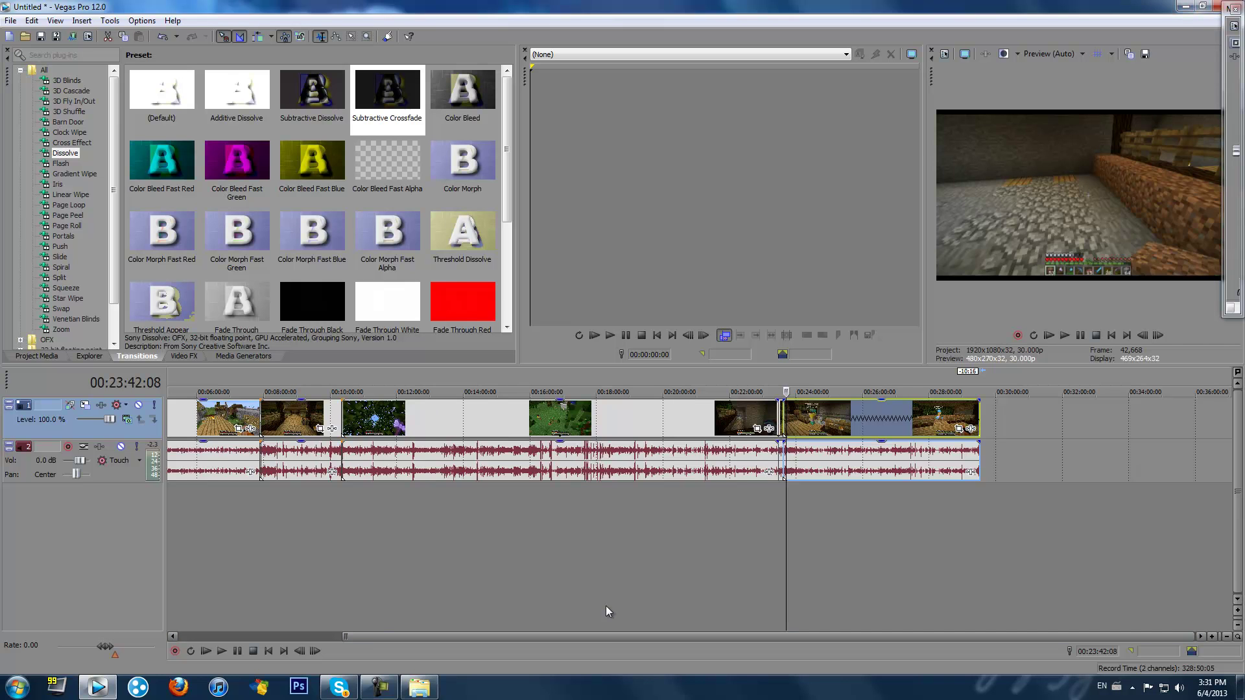
Minimize the editor and open the Intros folder inside the desktop's Games folder.
left_click(1184, 5)
left_click(1195, 5)
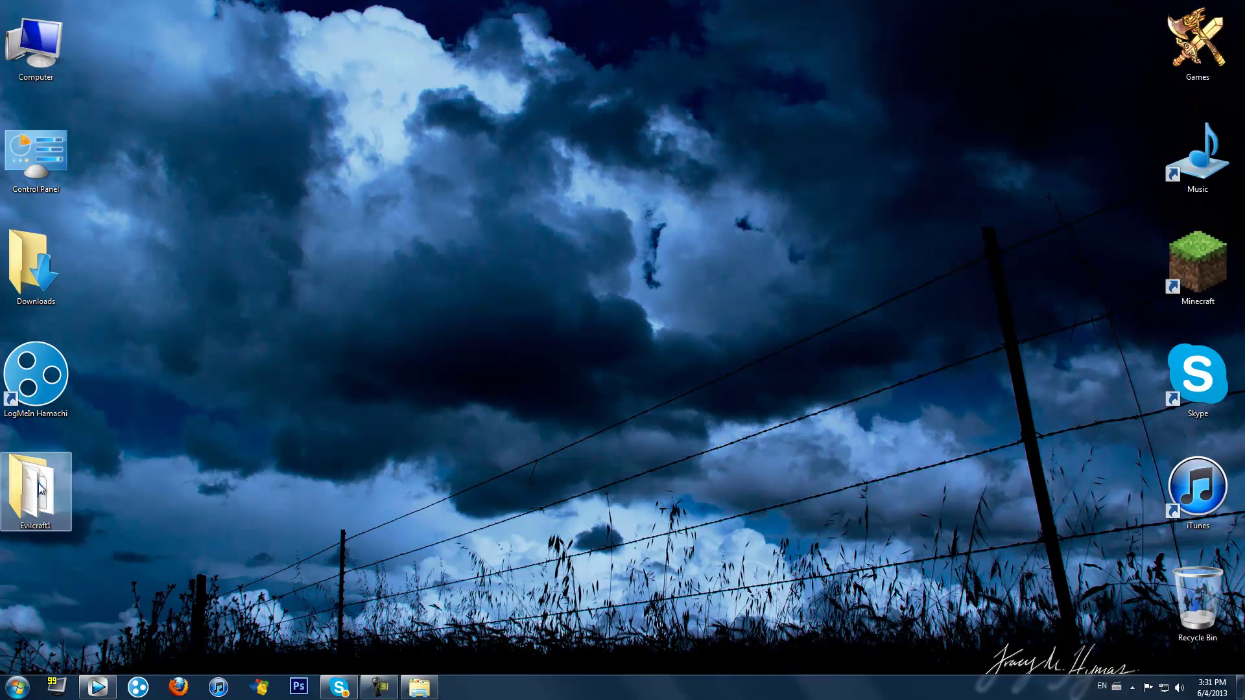
double_click(1217, 16)
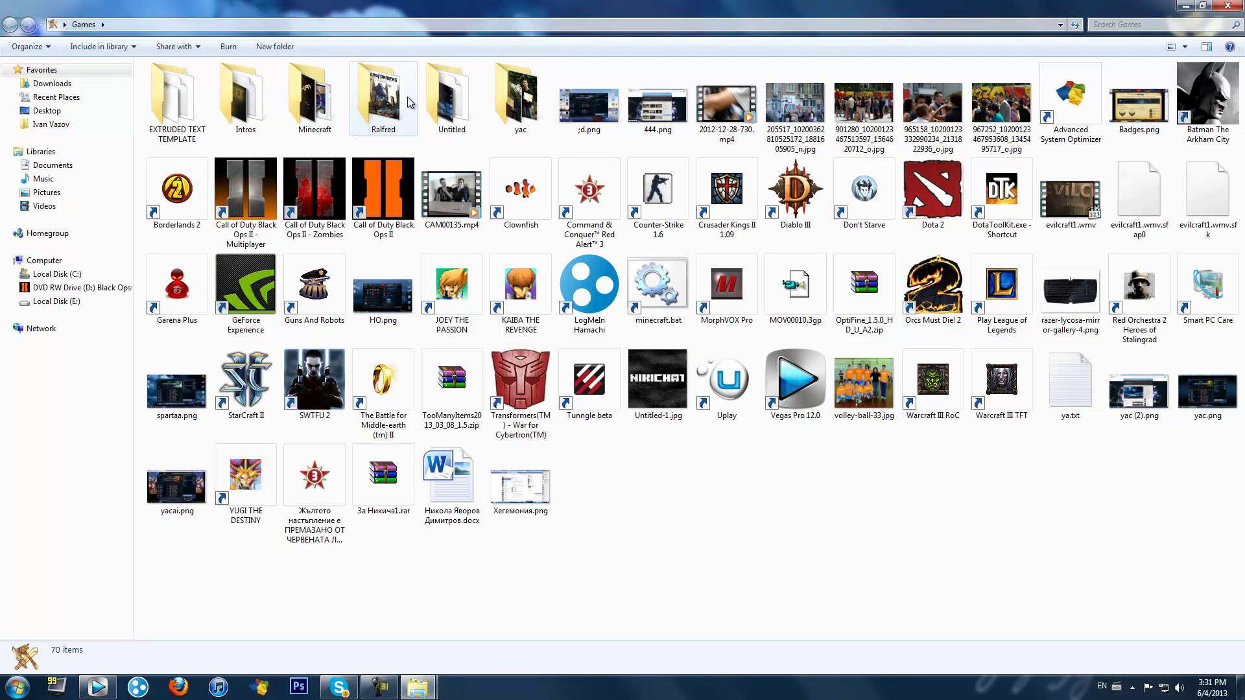
mouse_move(408, 101)
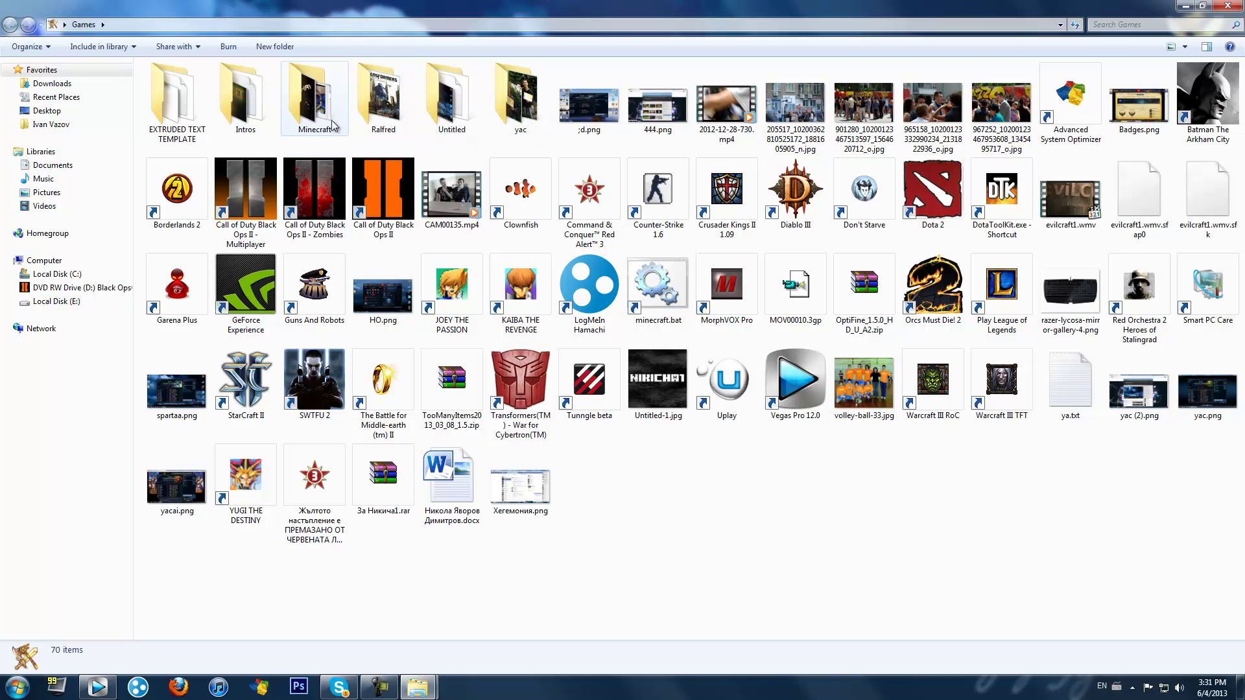
double_click(229, 111)
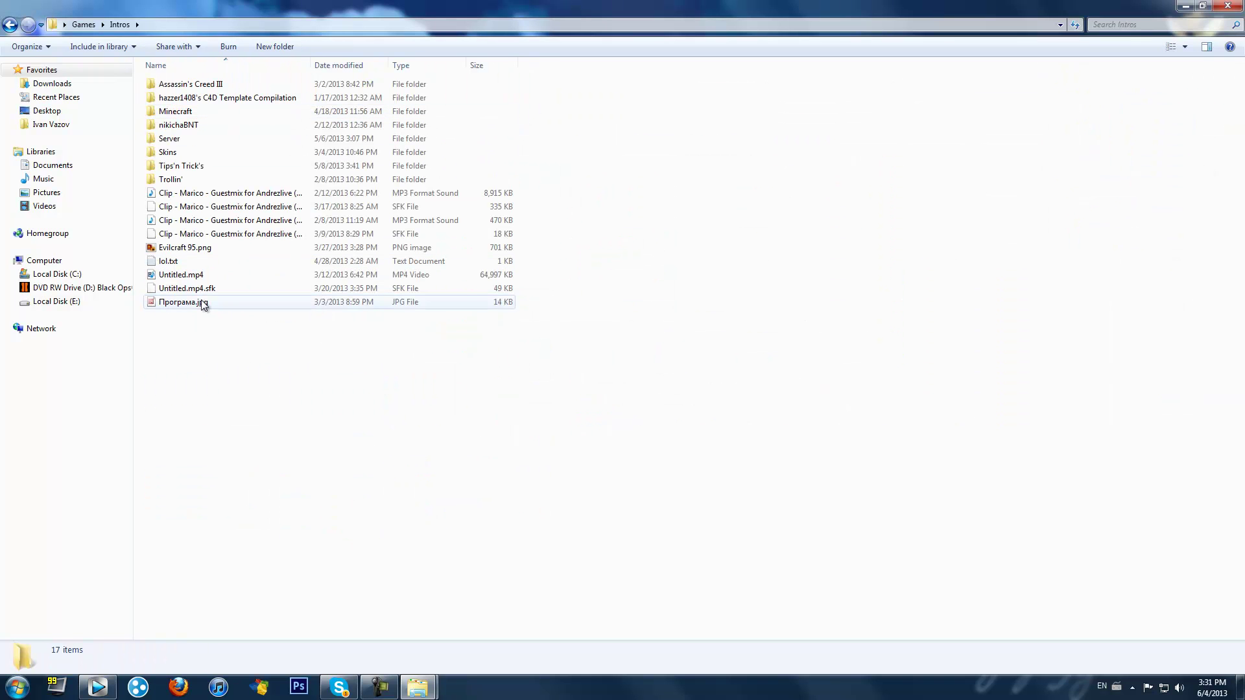
Preview the 8,915 KB Clip - Marico - Guestmix for Andrezlive MP3 and add it on a new audio track beneath the sped-up last clip.
left_click(218, 222)
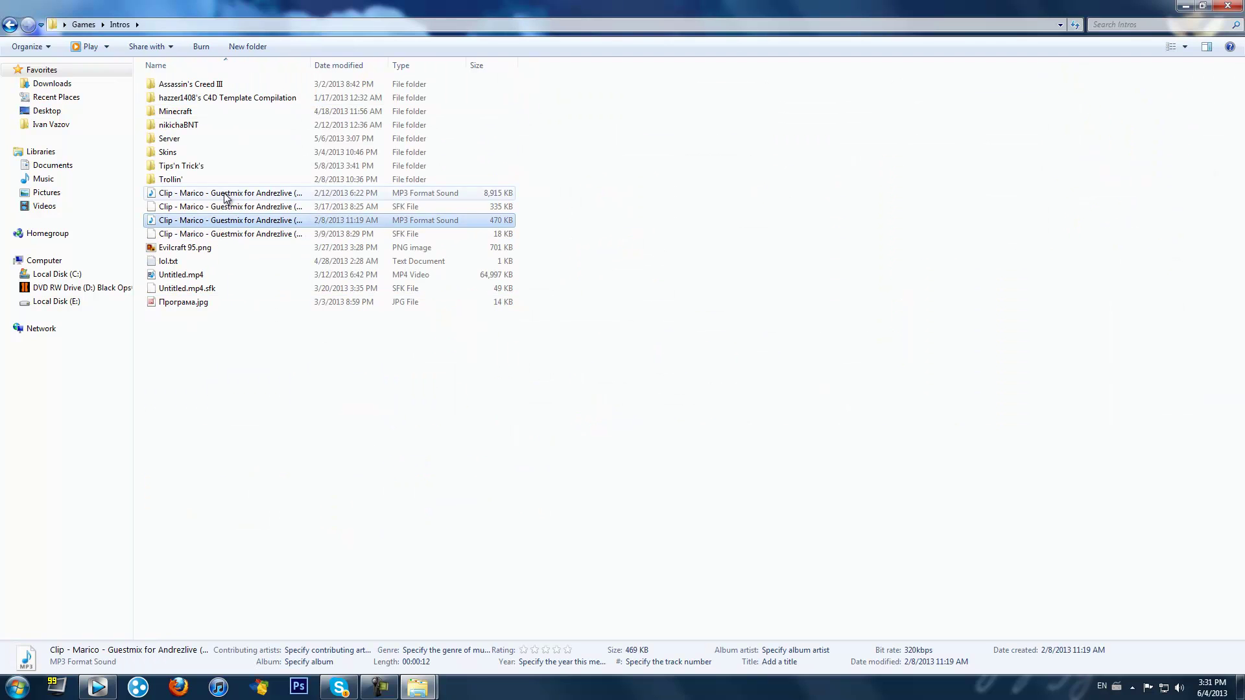
double_click(222, 194)
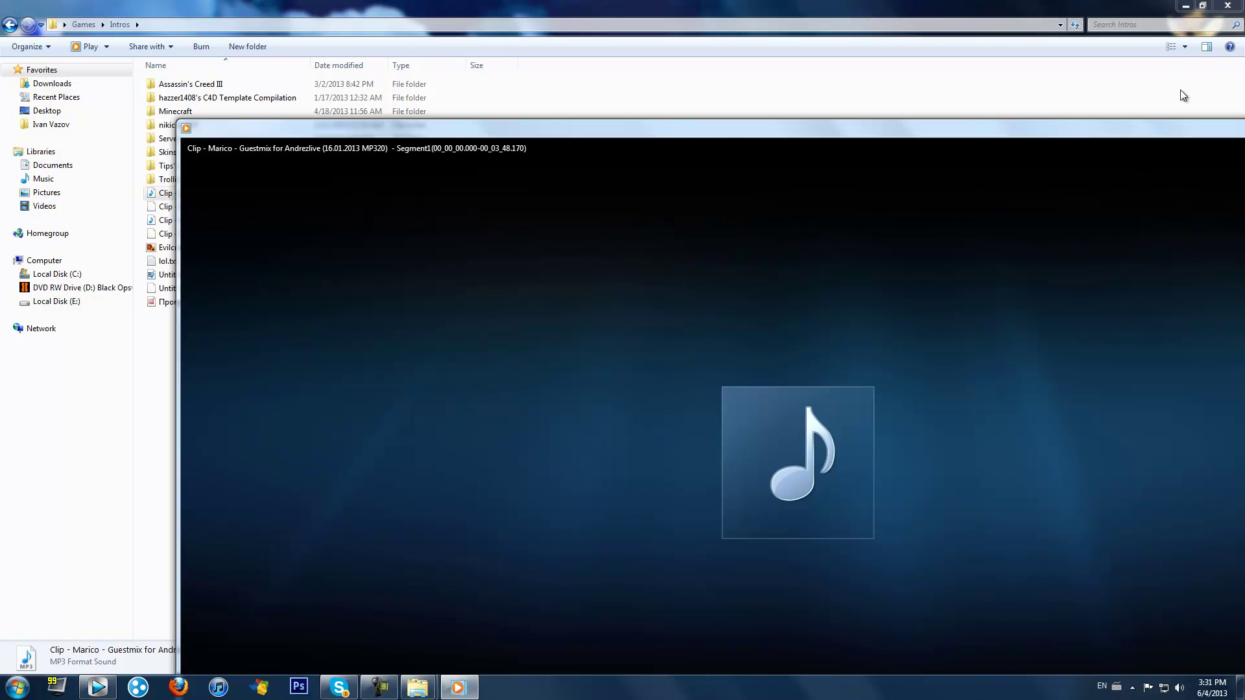
left_click_drag(1083, 128, 775, 83)
left_click(1090, 84)
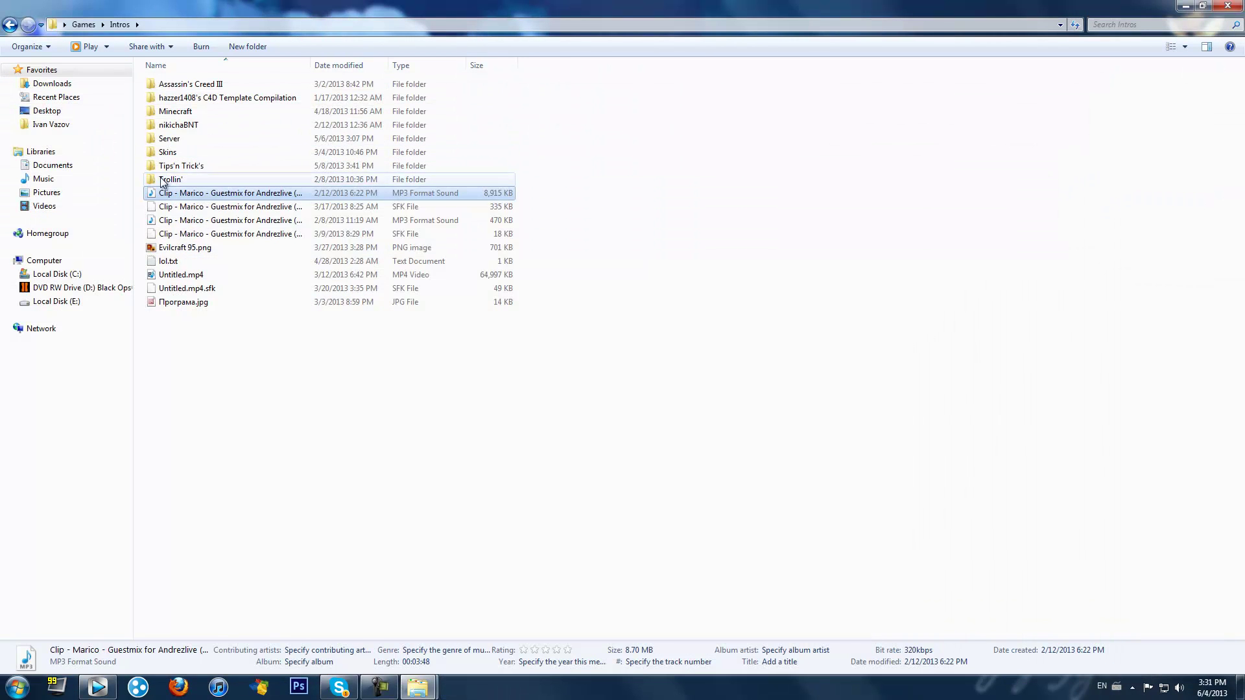
left_click_drag(259, 194, 577, 586)
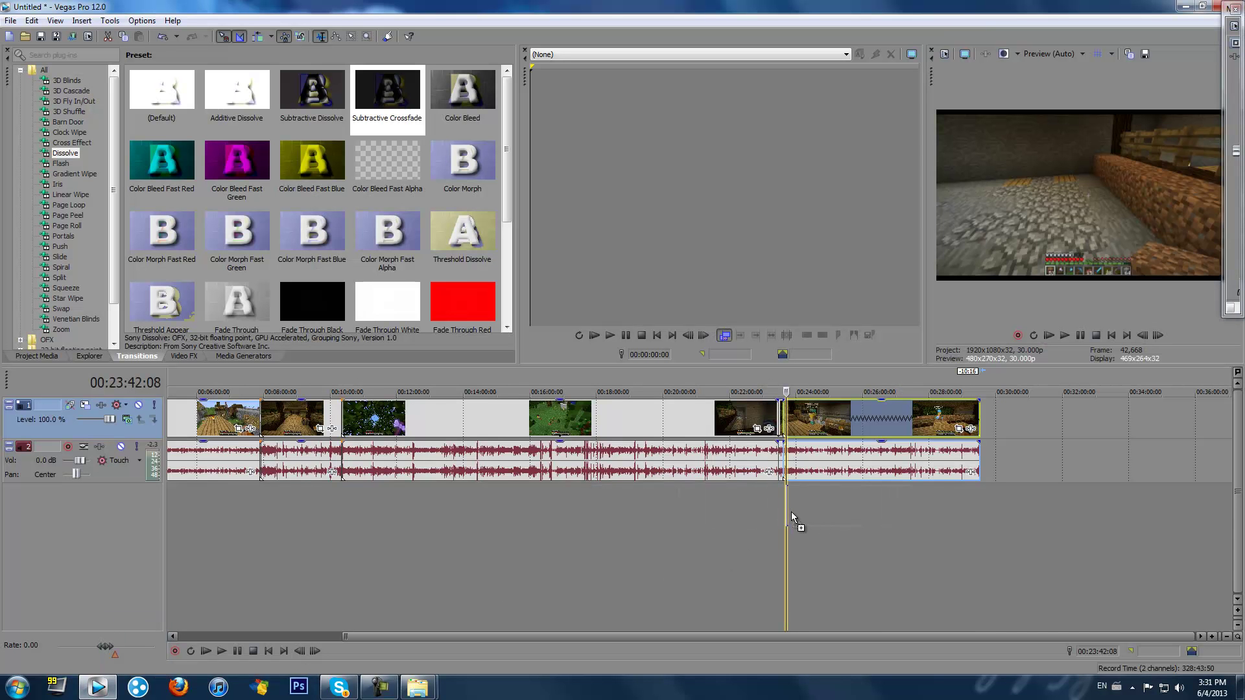
left_click_drag(796, 512, 815, 511)
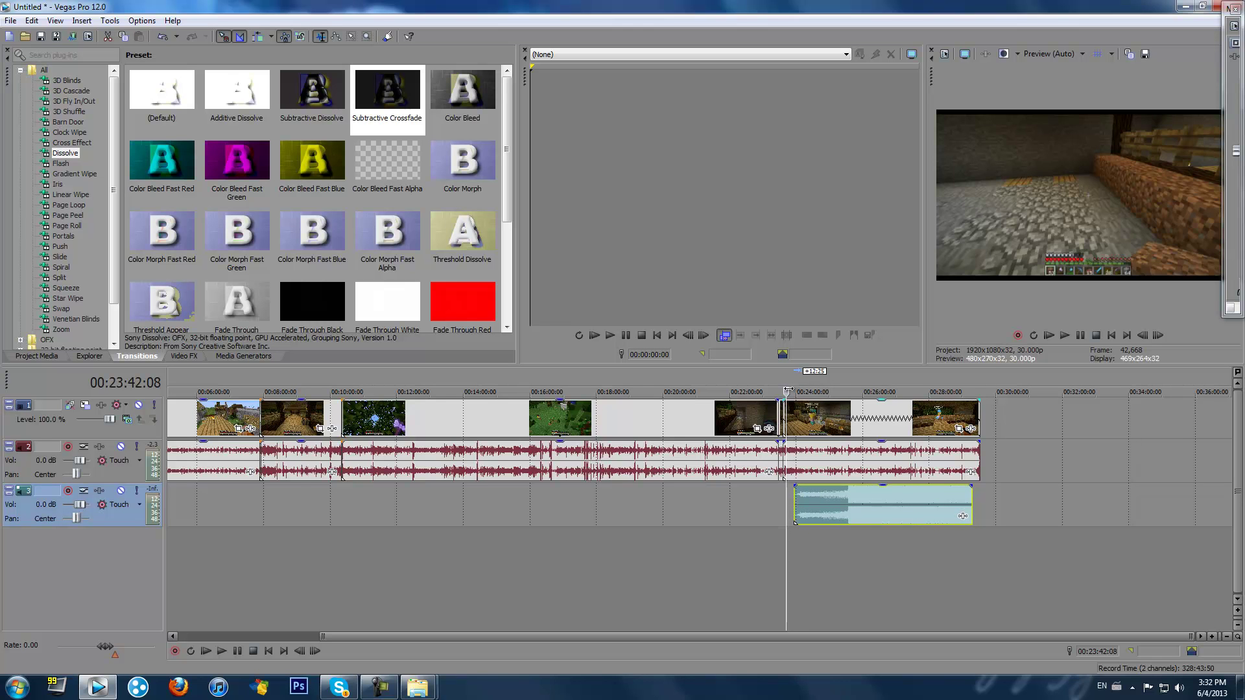
Play the sped-up clip with the added music, sampling its start and a point near 00:25:14.
left_click(1065, 336)
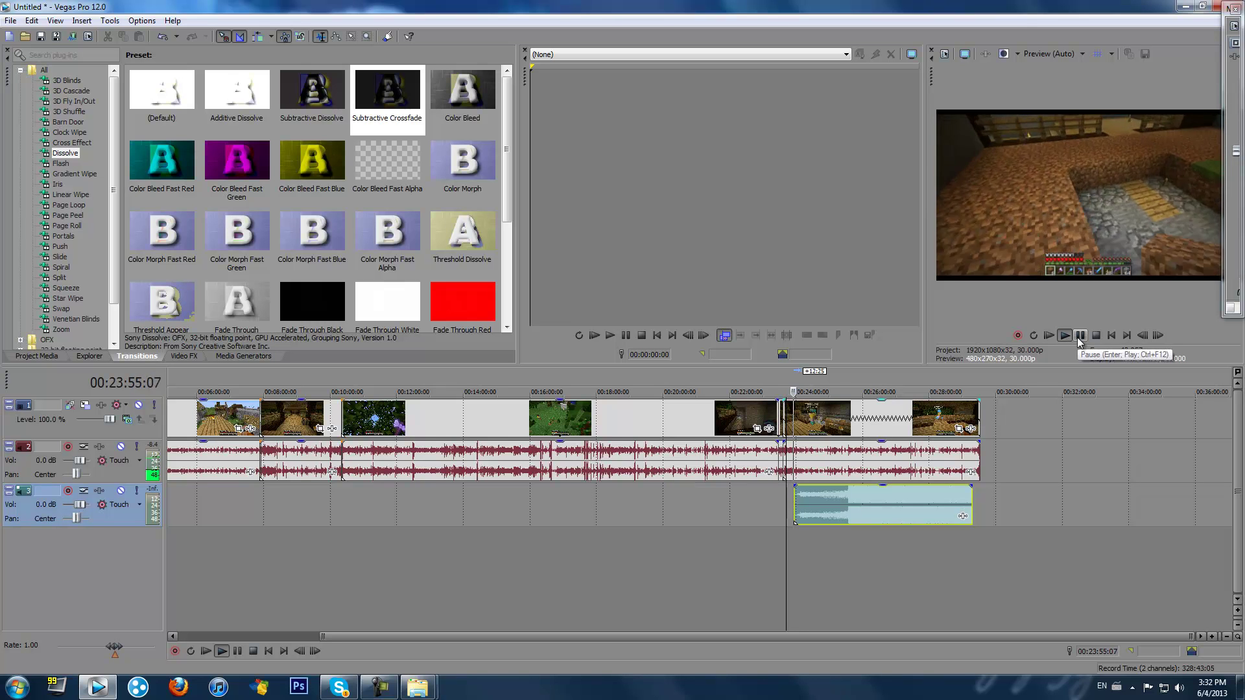
left_click(837, 384)
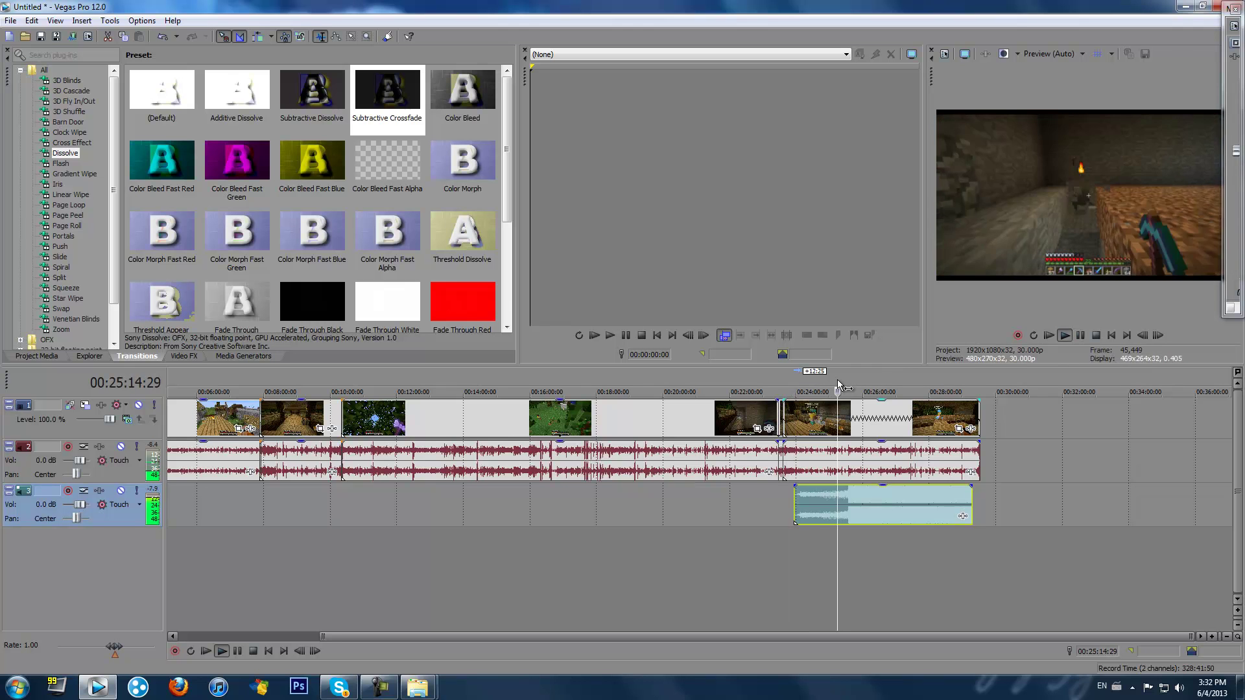
left_click(1082, 336)
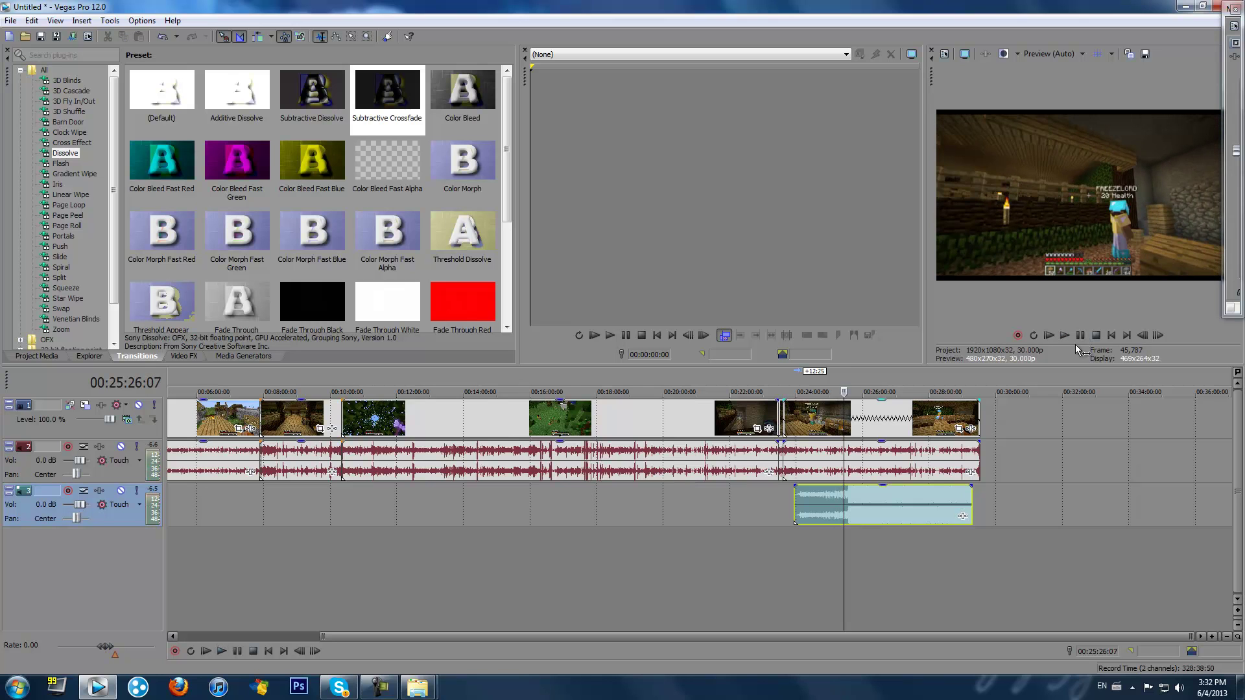
Shorten the music and shift it slightly later under the last clip, and lower the music track's volume to -10.8 dB.
left_click(890, 504)
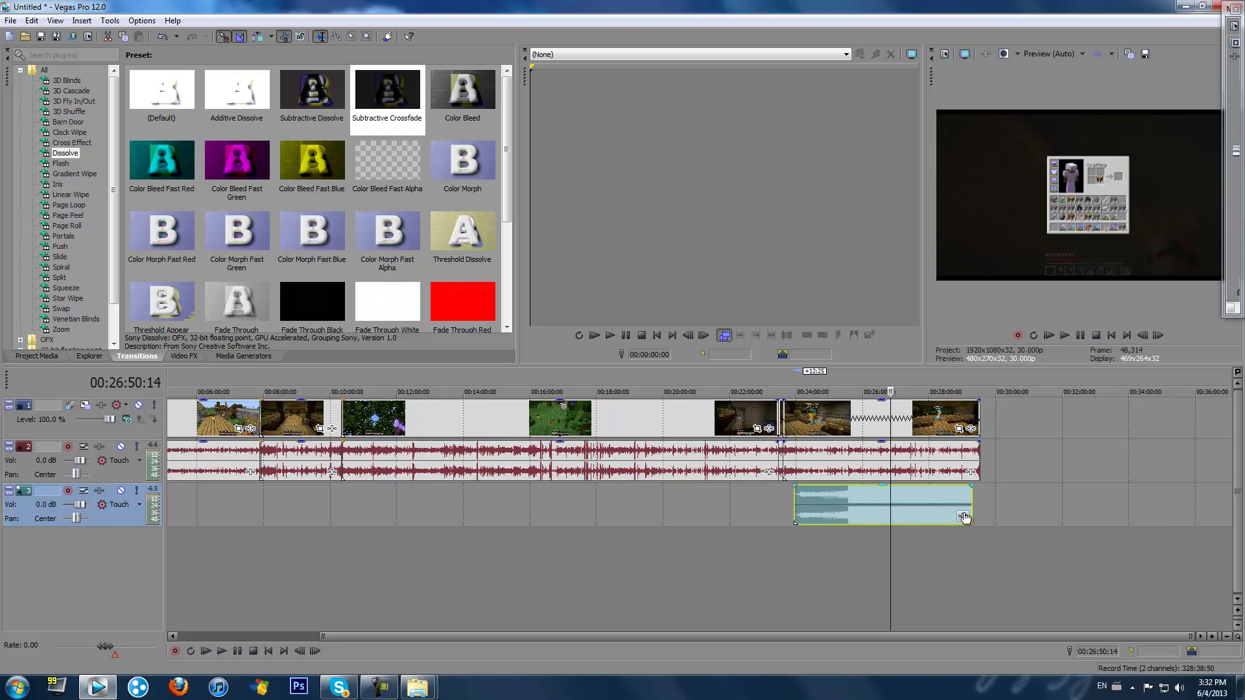
left_click_drag(921, 504, 894, 508)
left_click_drag(807, 503, 801, 504)
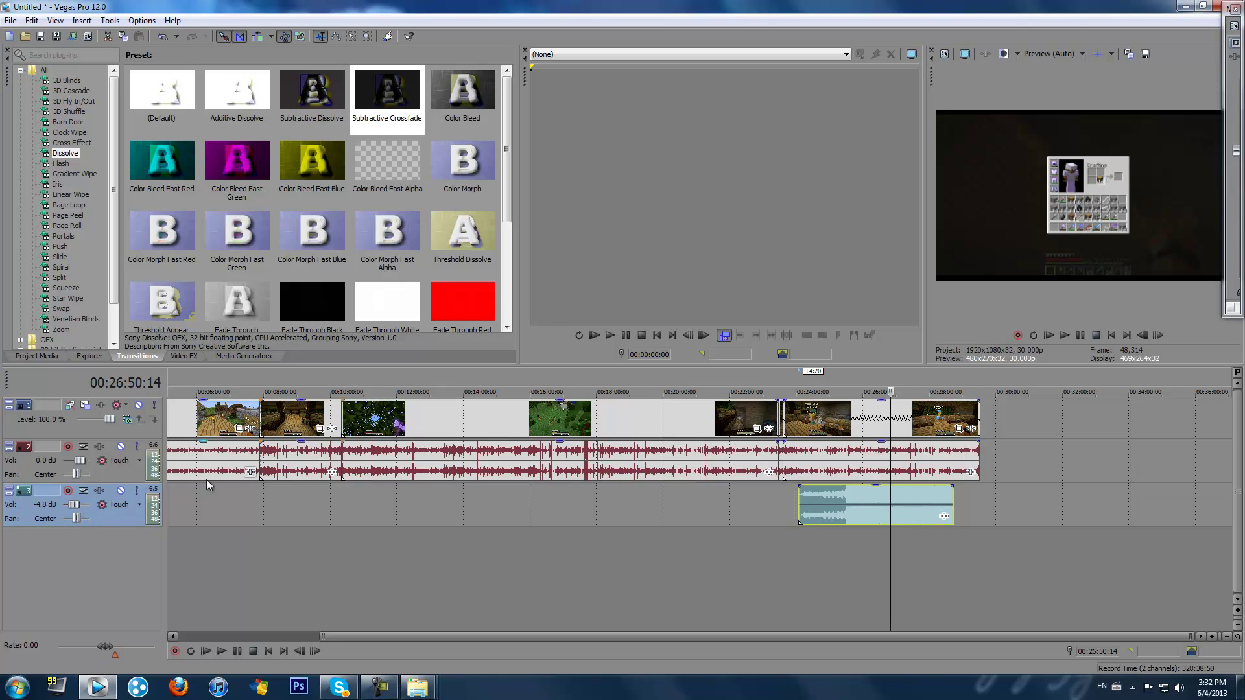
left_click(1065, 336)
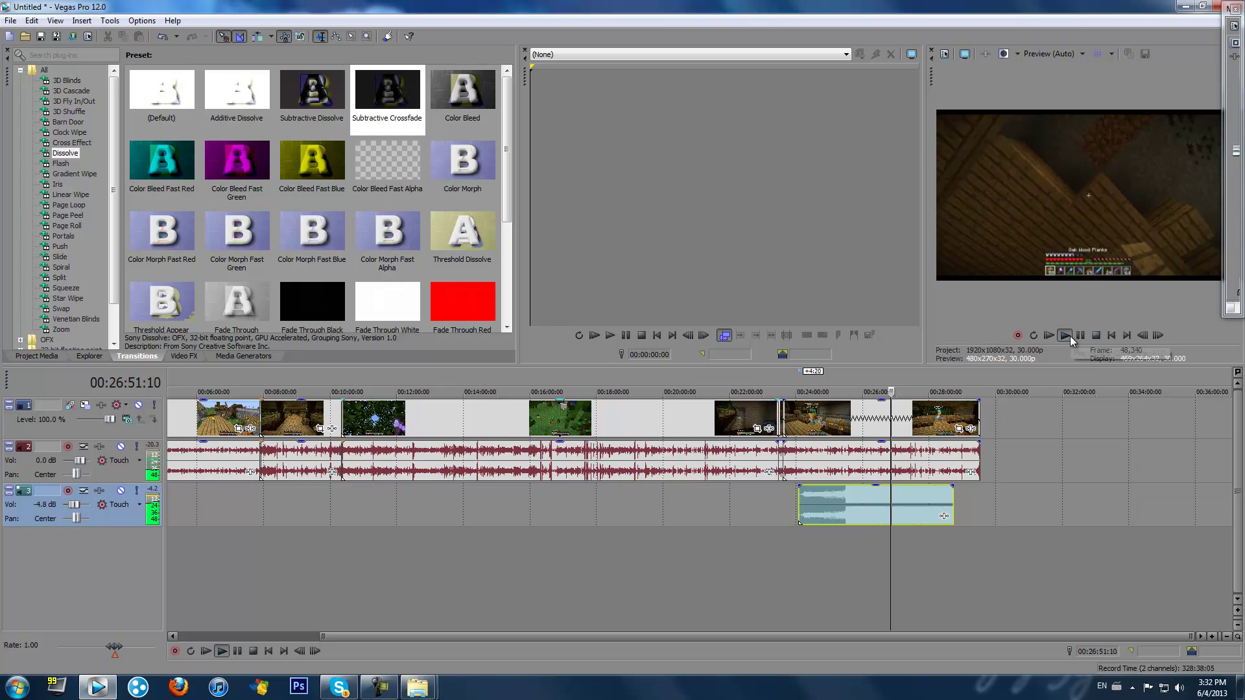
left_click_drag(75, 505, 73, 508)
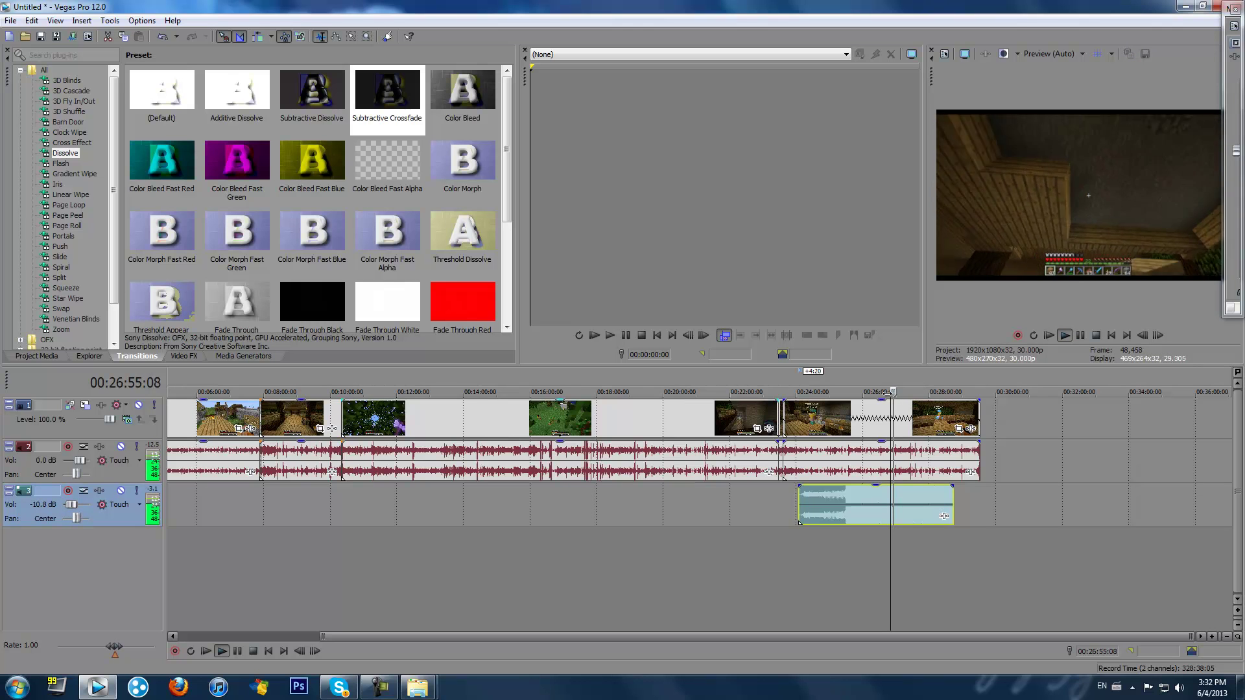
Play several points near the end of the sped-up clip, and shorten the clip's end slightly.
left_click(944, 376)
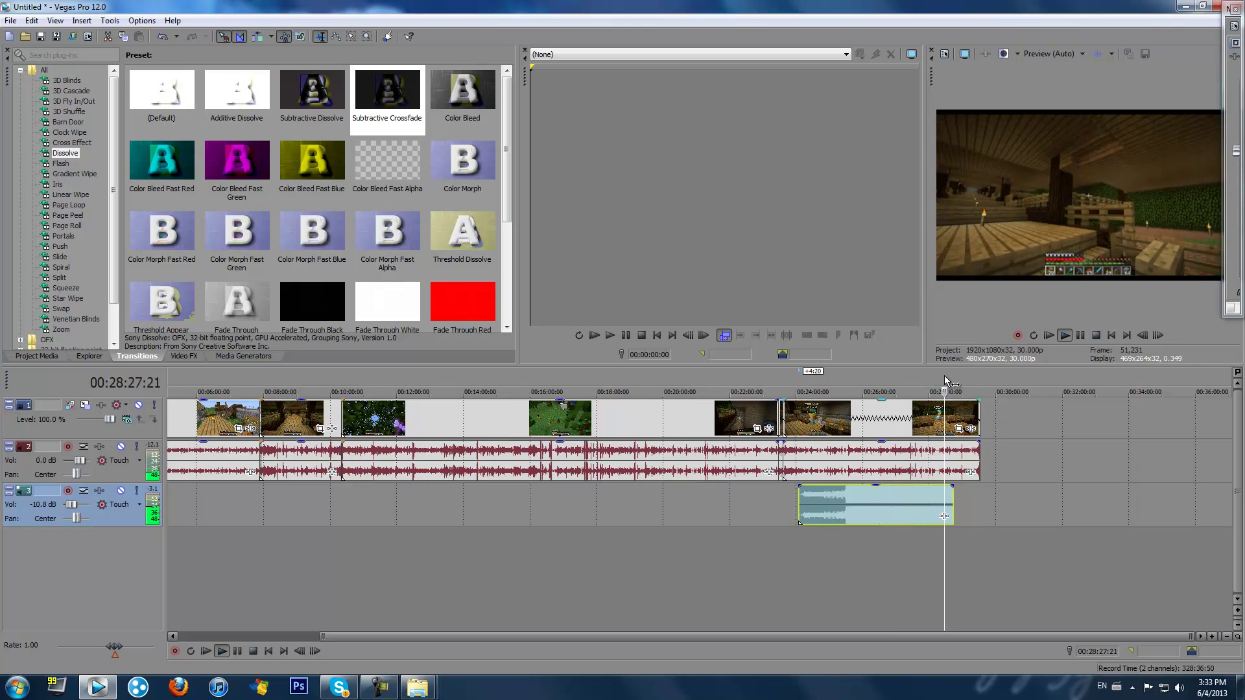
left_click(954, 383)
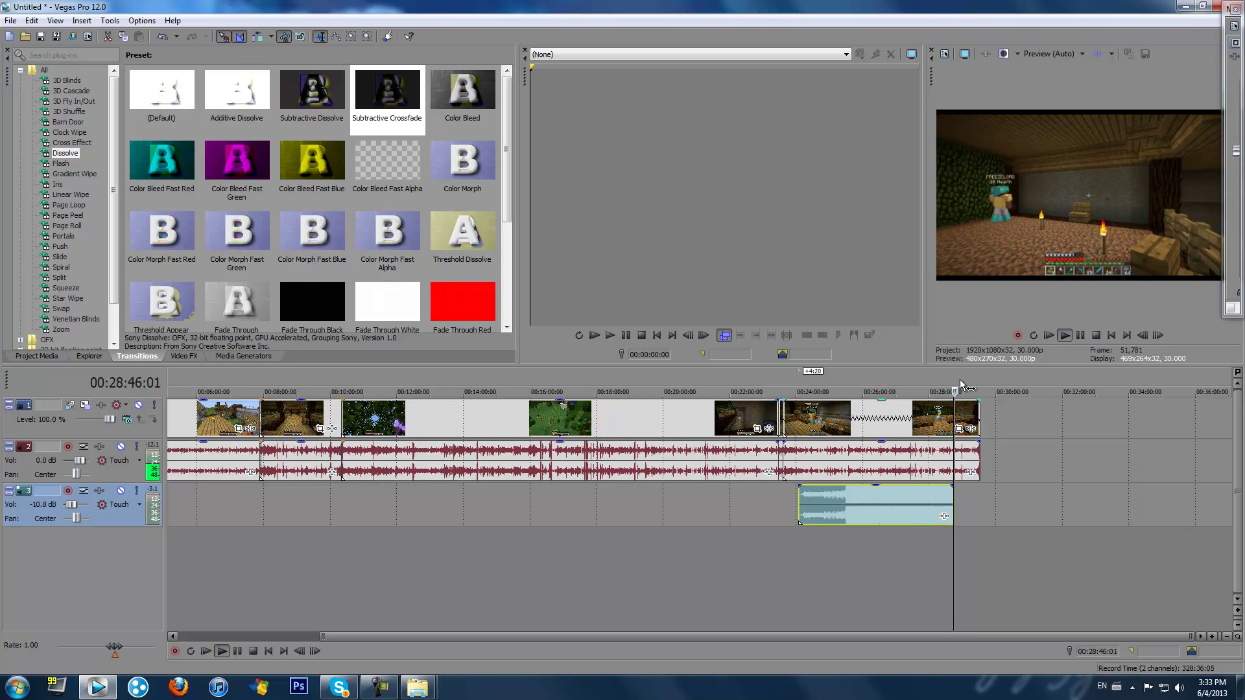
left_click(962, 379)
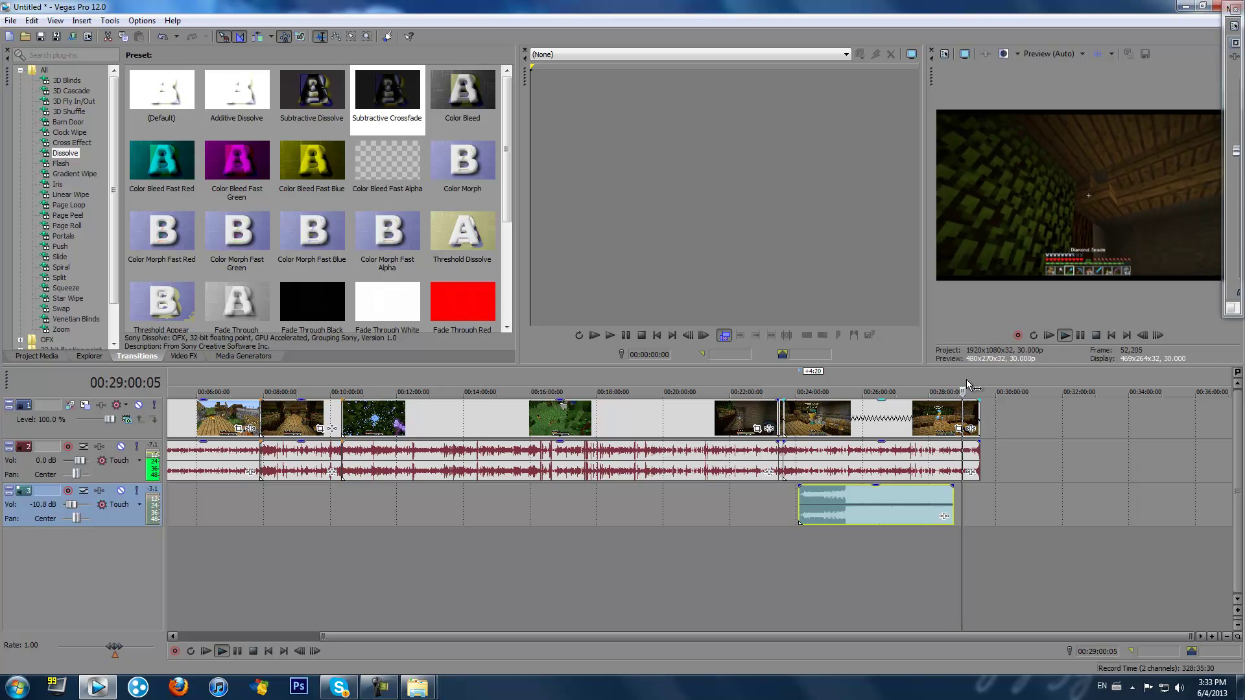
left_click(1081, 335)
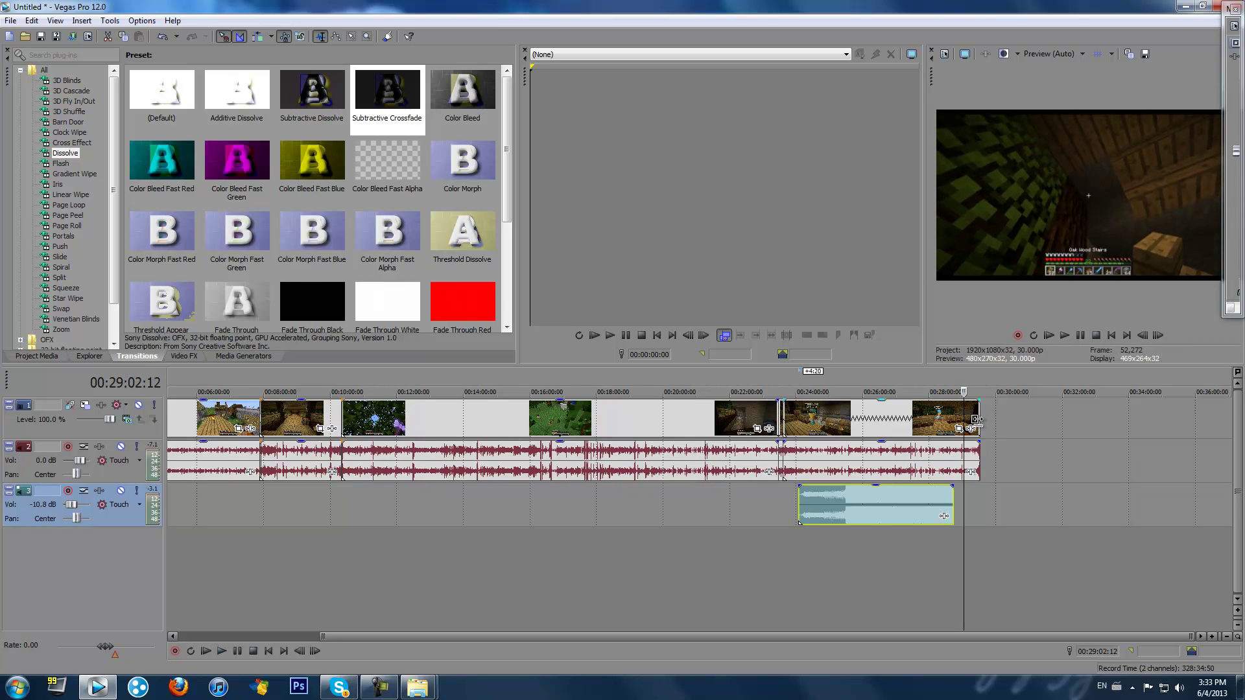
left_click_drag(979, 420, 968, 421)
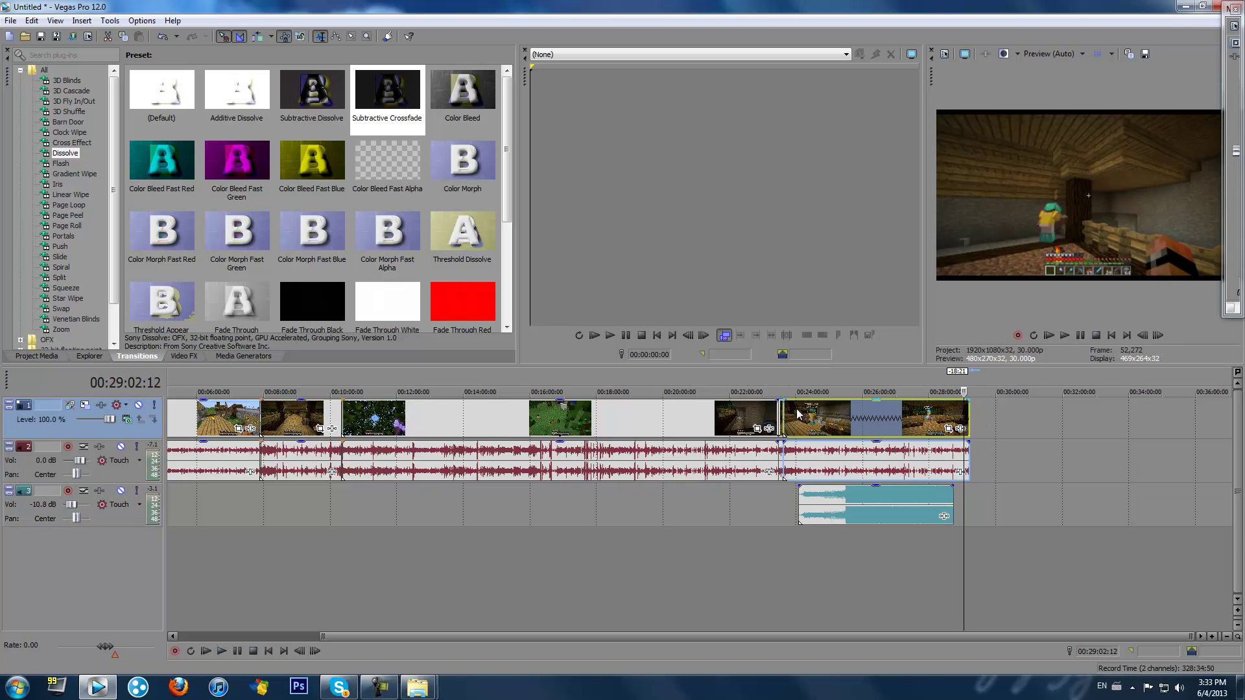
Play the join between the last two clips to check where the sped-up section begins.
left_click(782, 382)
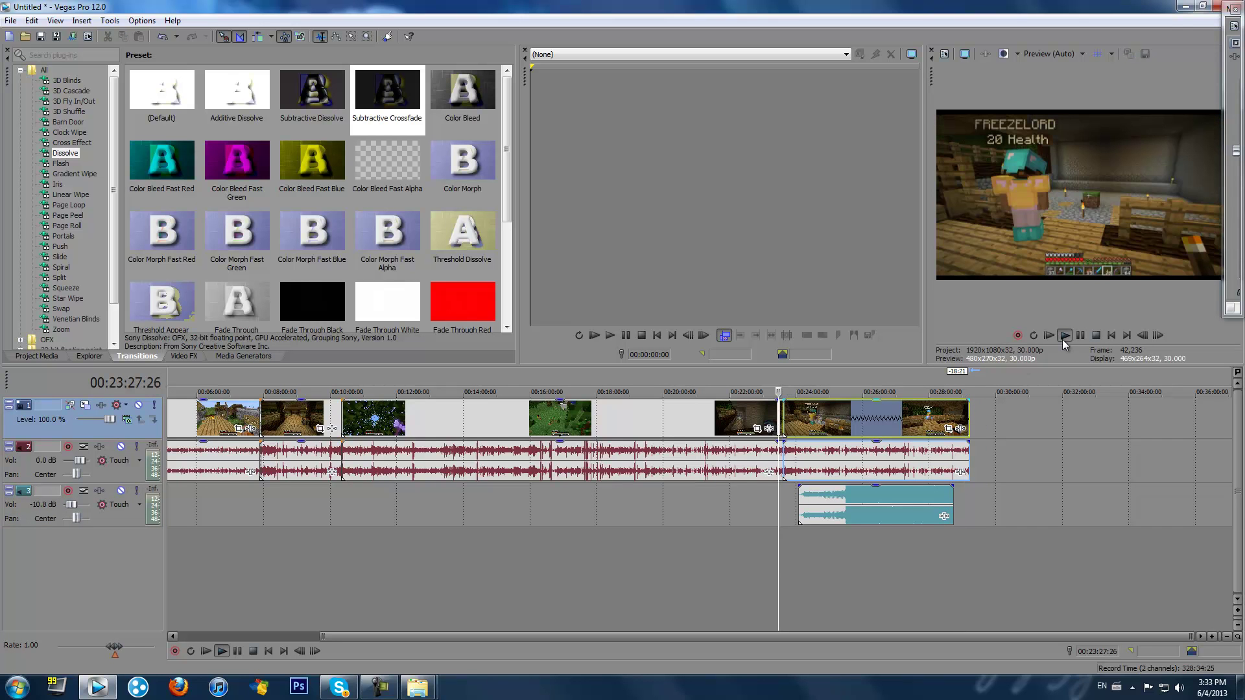
left_click(1065, 335)
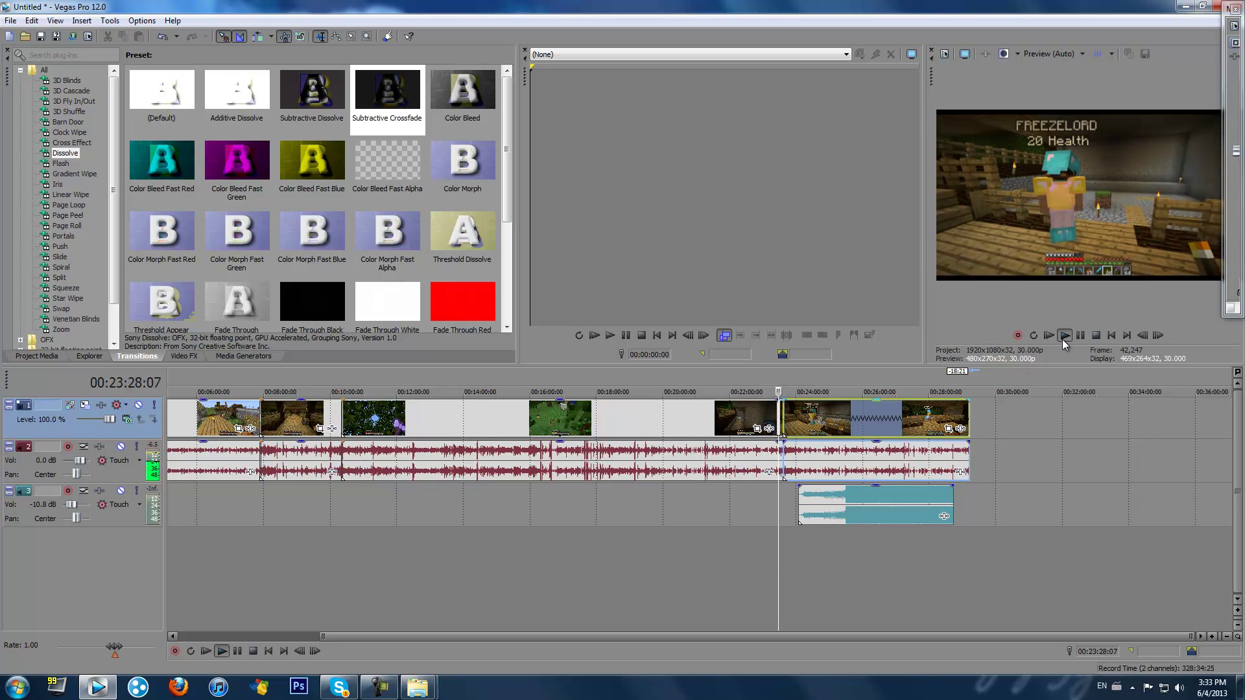
left_click(611, 415)
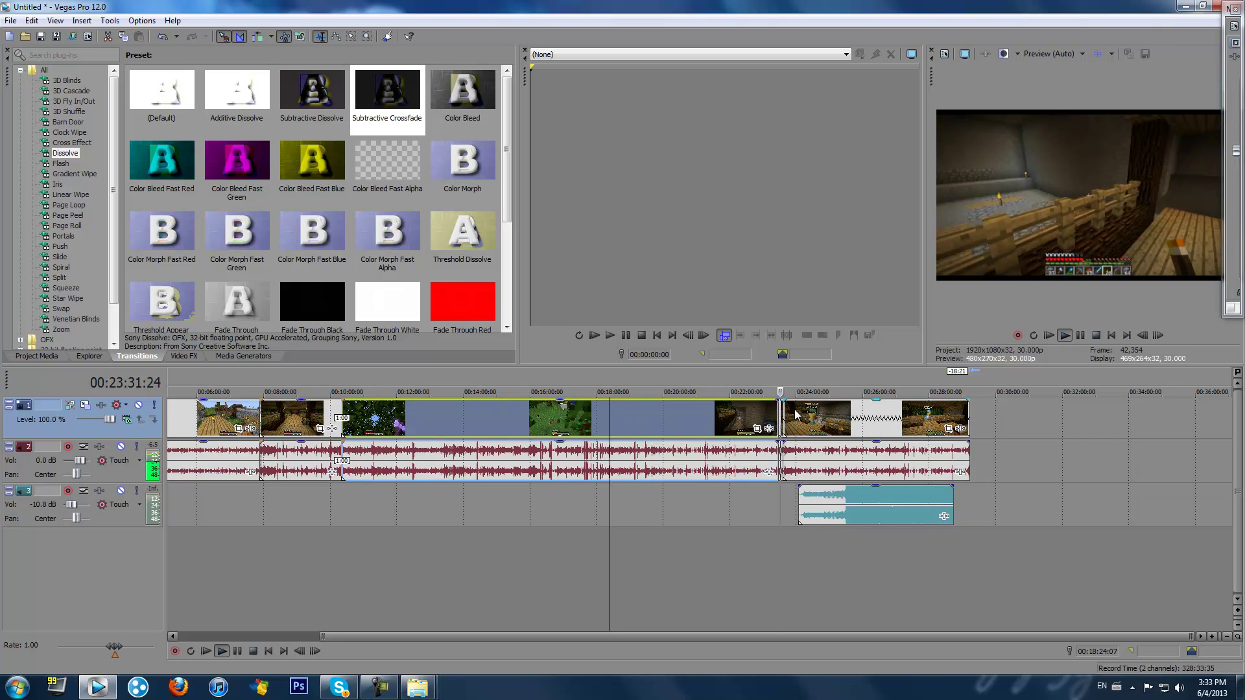
left_click(816, 377)
left_click_drag(816, 376, 784, 374)
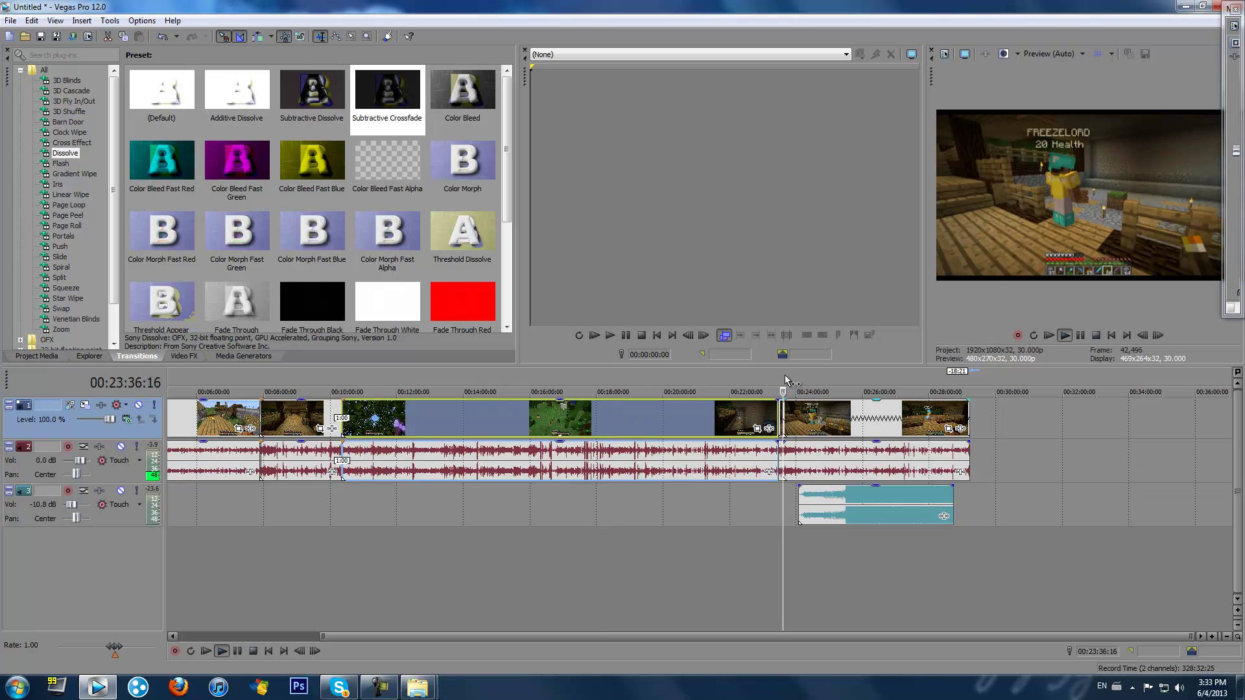
left_click(1081, 336)
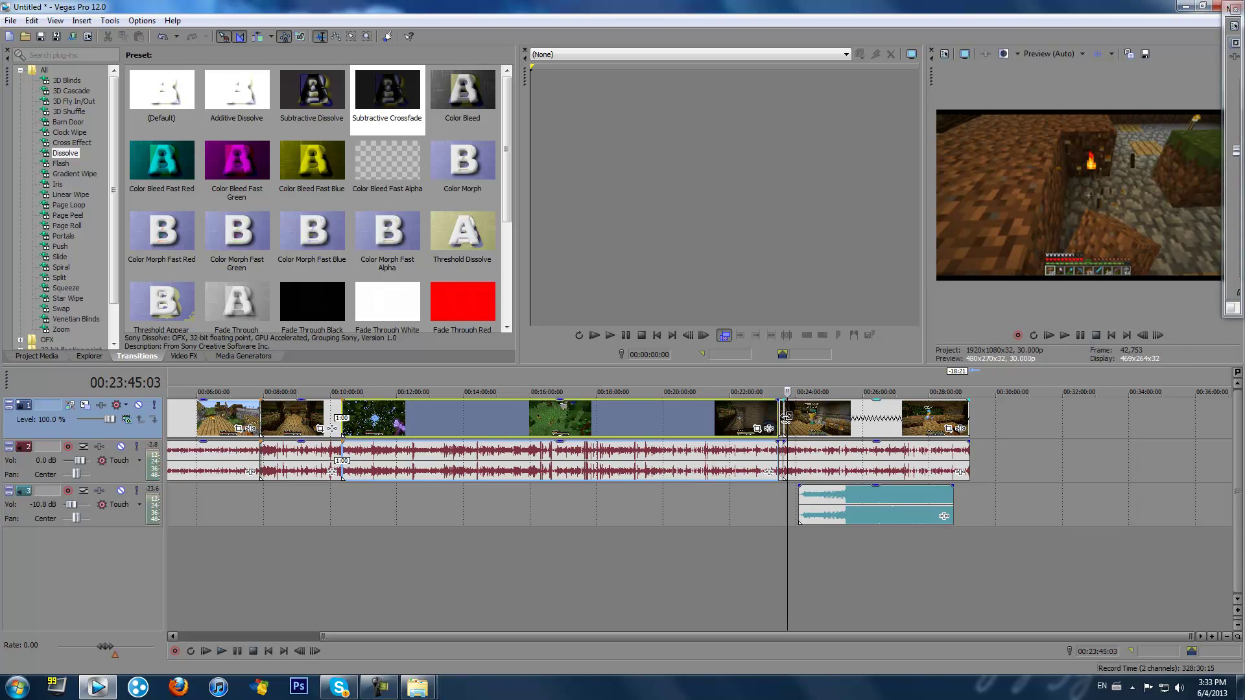
Trim the last clip's start and end to match the music's length, and align both to start at the playhead at 00:23:45:03.
left_click_drag(787, 416, 862, 425)
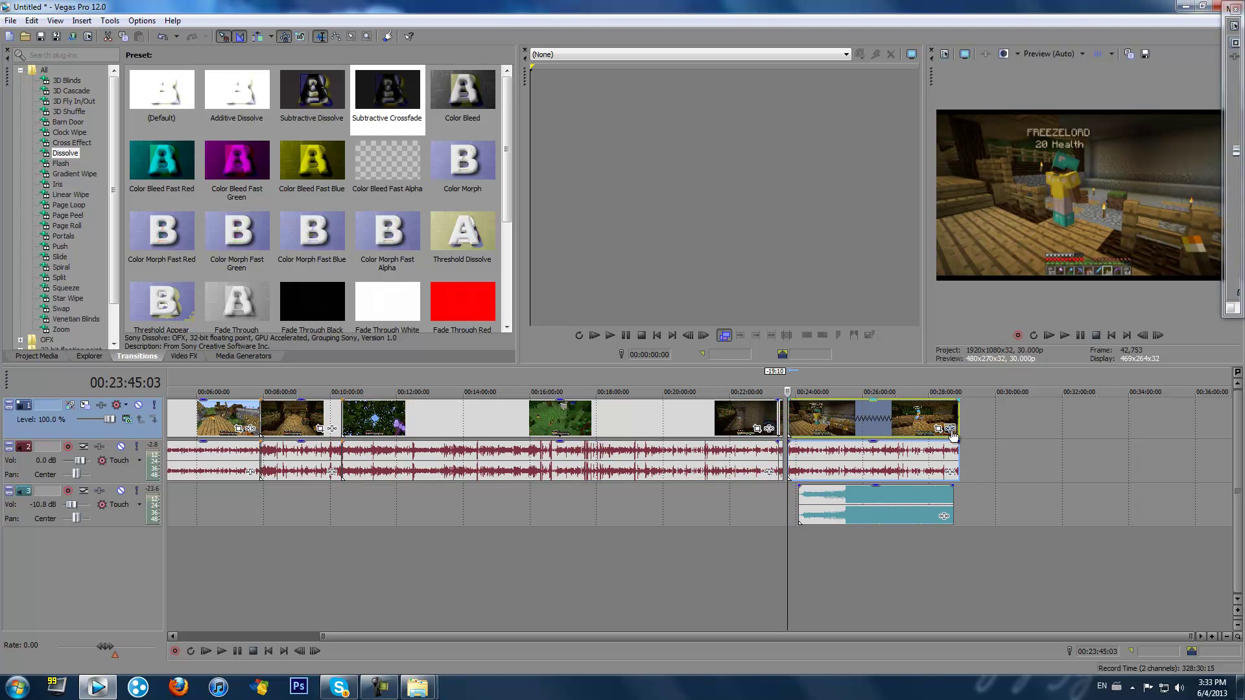
left_click_drag(900, 500, 893, 499)
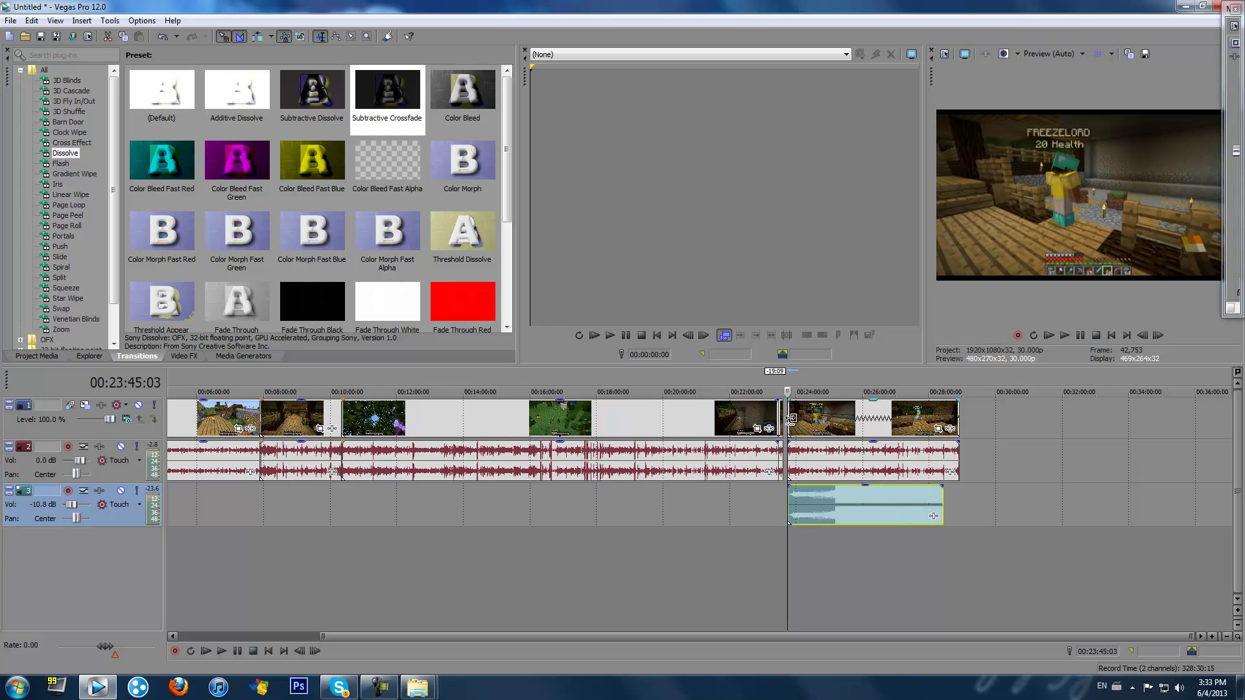
left_click_drag(831, 425, 824, 425)
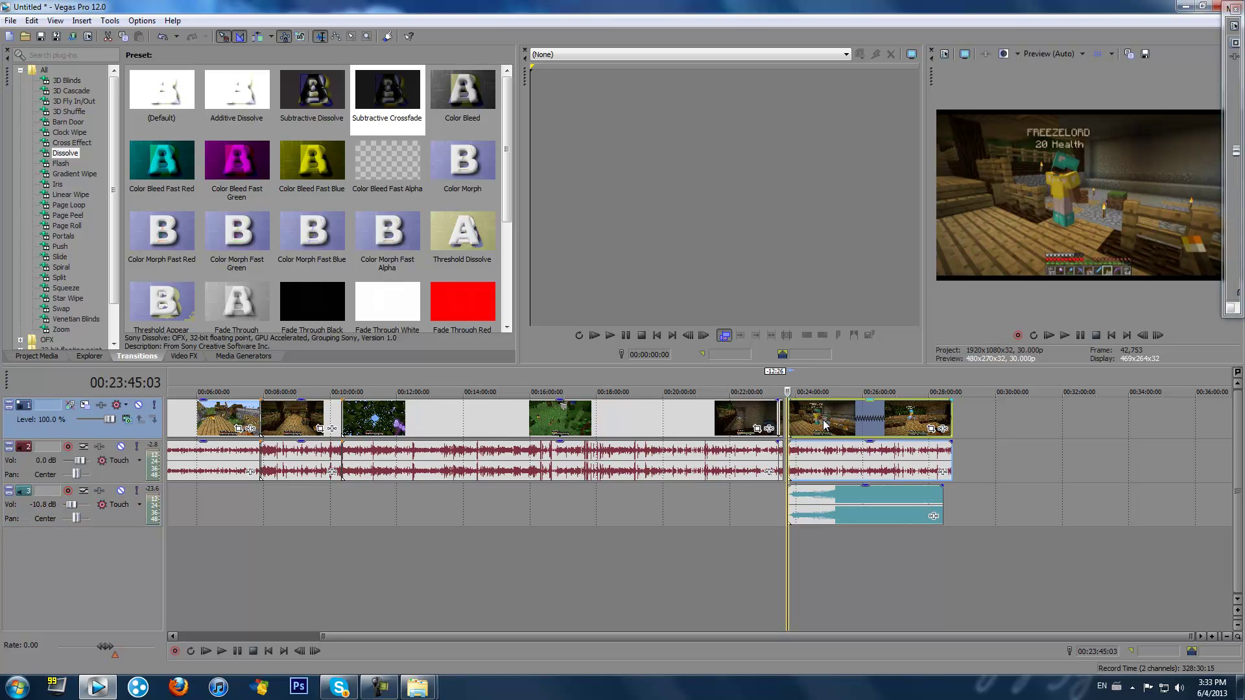
left_click_drag(950, 419, 944, 421)
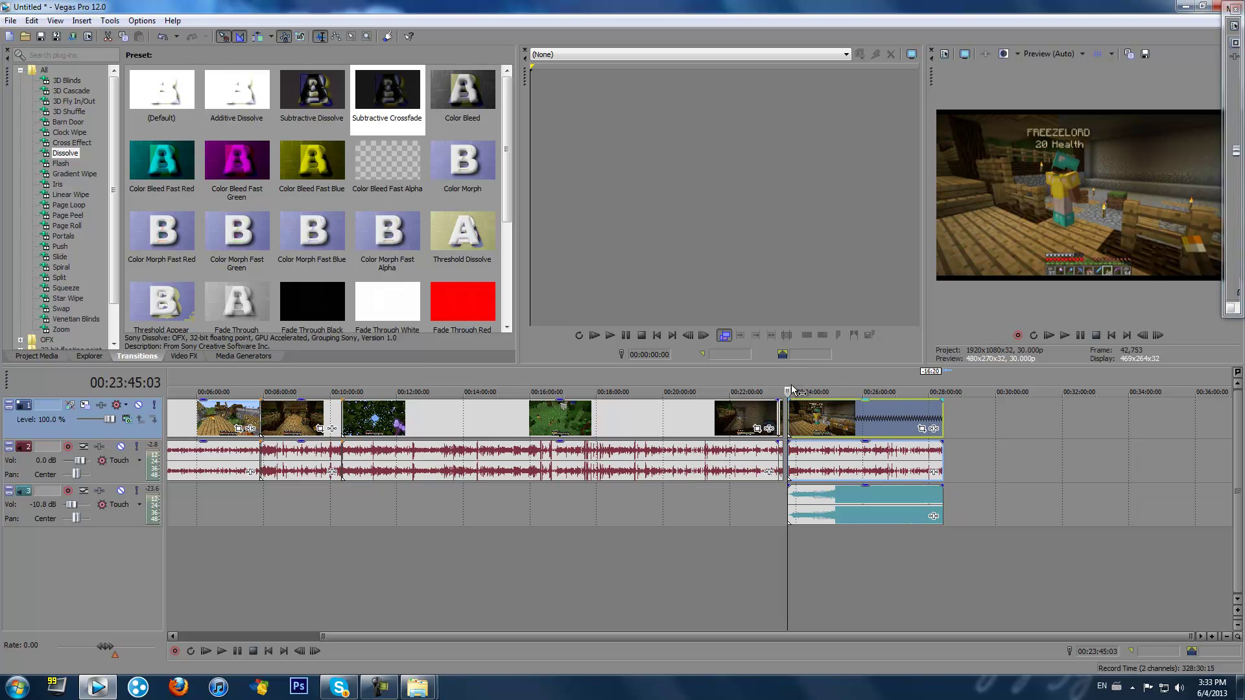
Move the sped-up clip and its music earlier to meet the preceding clip, and play the join.
left_click_drag(809, 415, 805, 415)
left_click_drag(852, 504, 843, 507)
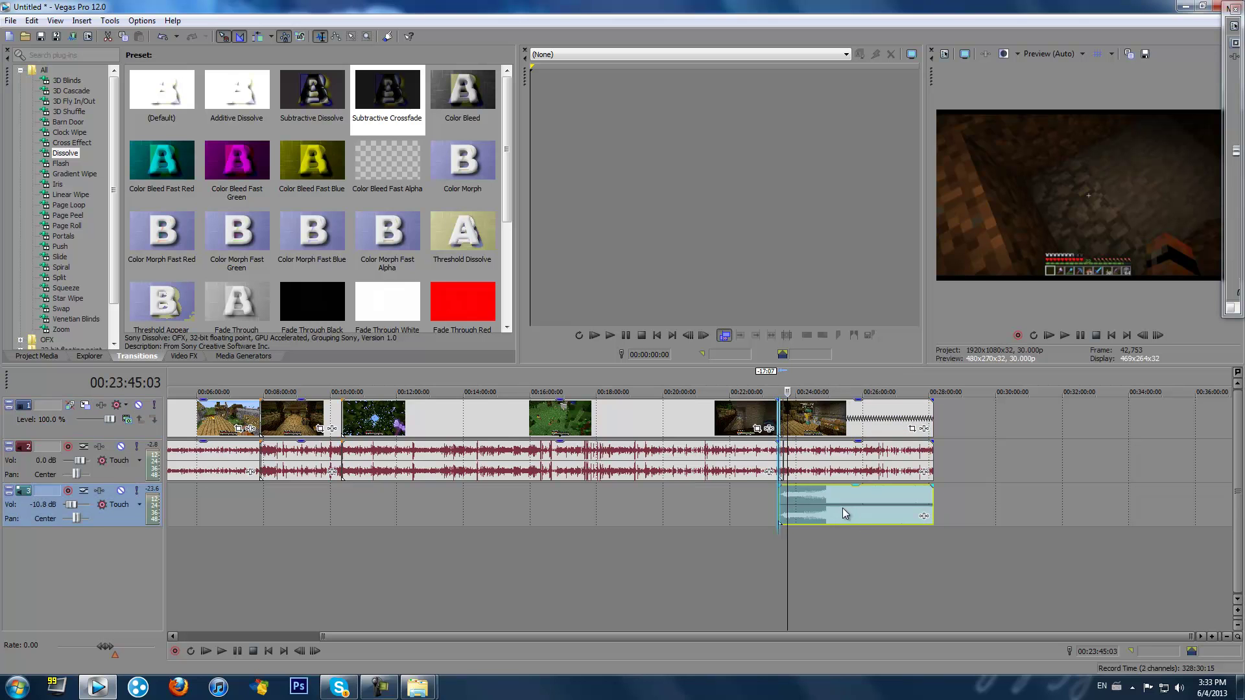
left_click(781, 388)
left_click(1064, 336)
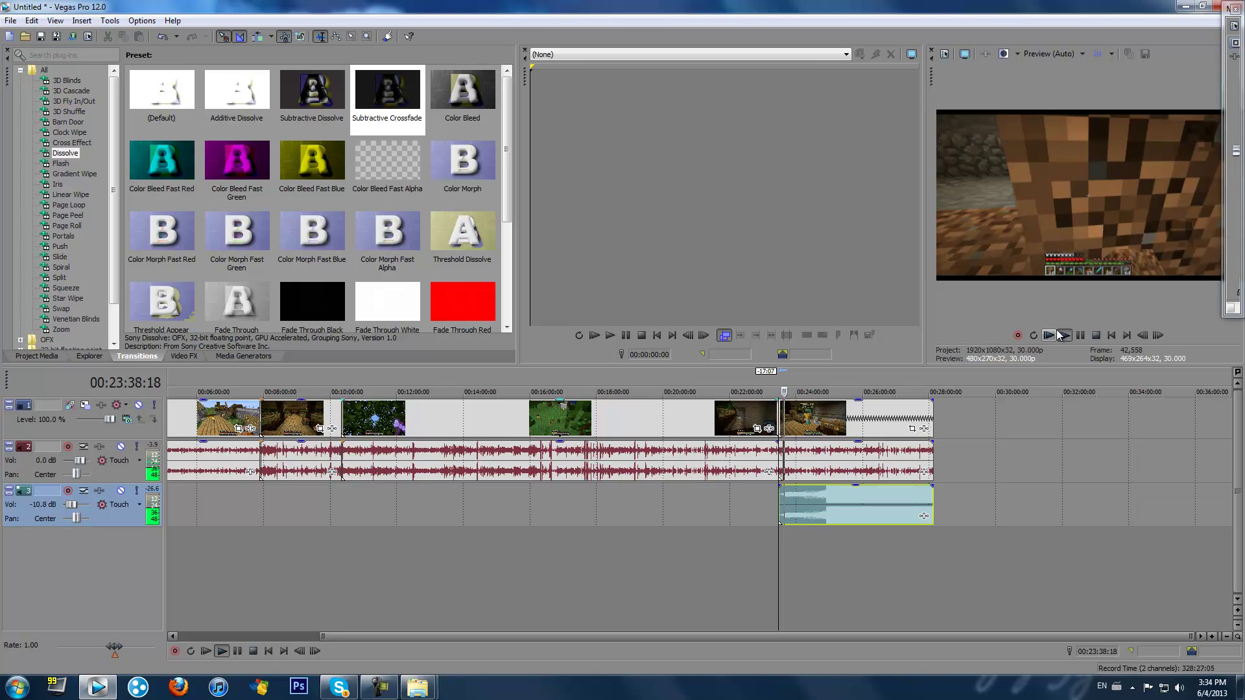
Move the sped-up clip and its music later to start at the playhead at 00:23:40:27, and play from just before them.
left_click(1080, 336)
left_click(891, 418)
left_click_drag(890, 415, 896, 415)
left_click_drag(873, 512, 880, 508)
left_click(854, 426)
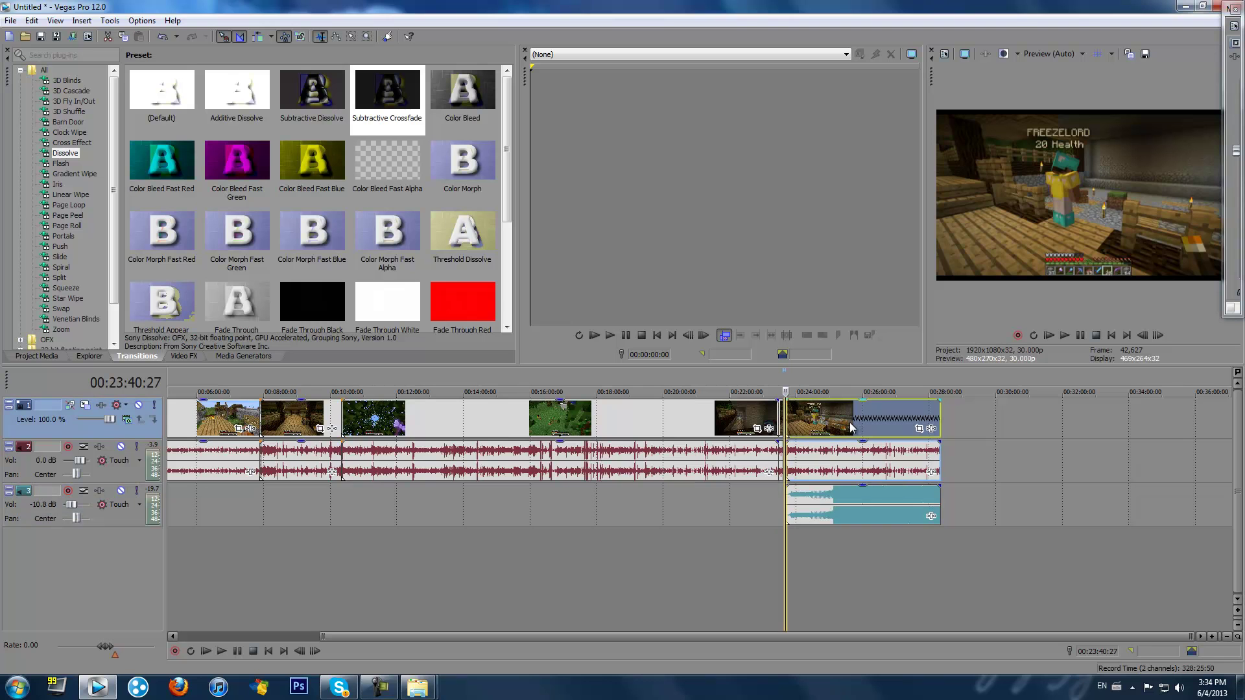
key("space")
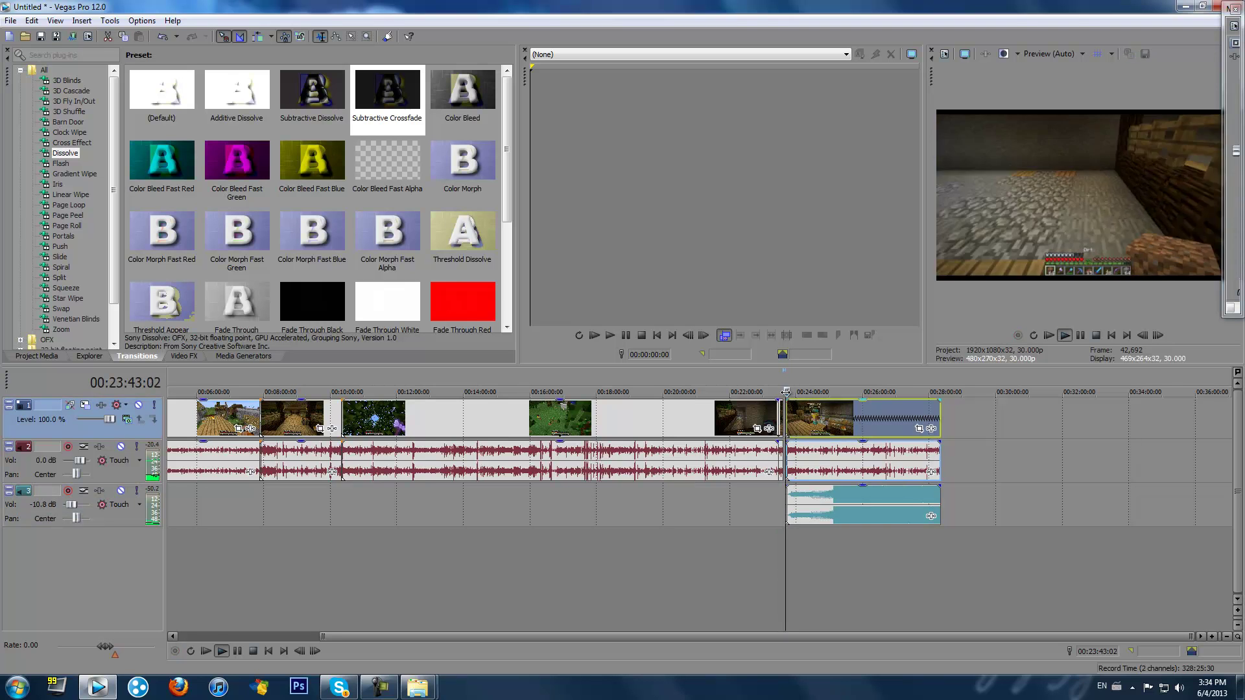
left_click(784, 392)
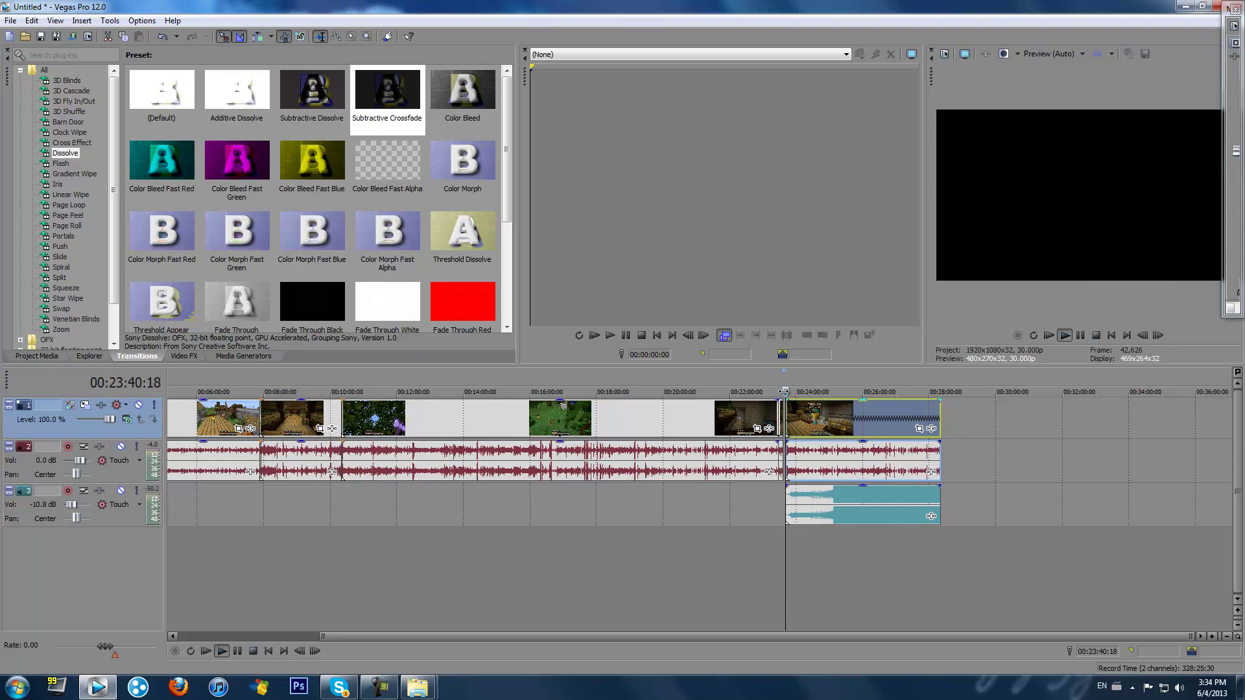
Try shifting the sped-up clip later and back to the join, and play that section.
left_click(1065, 336)
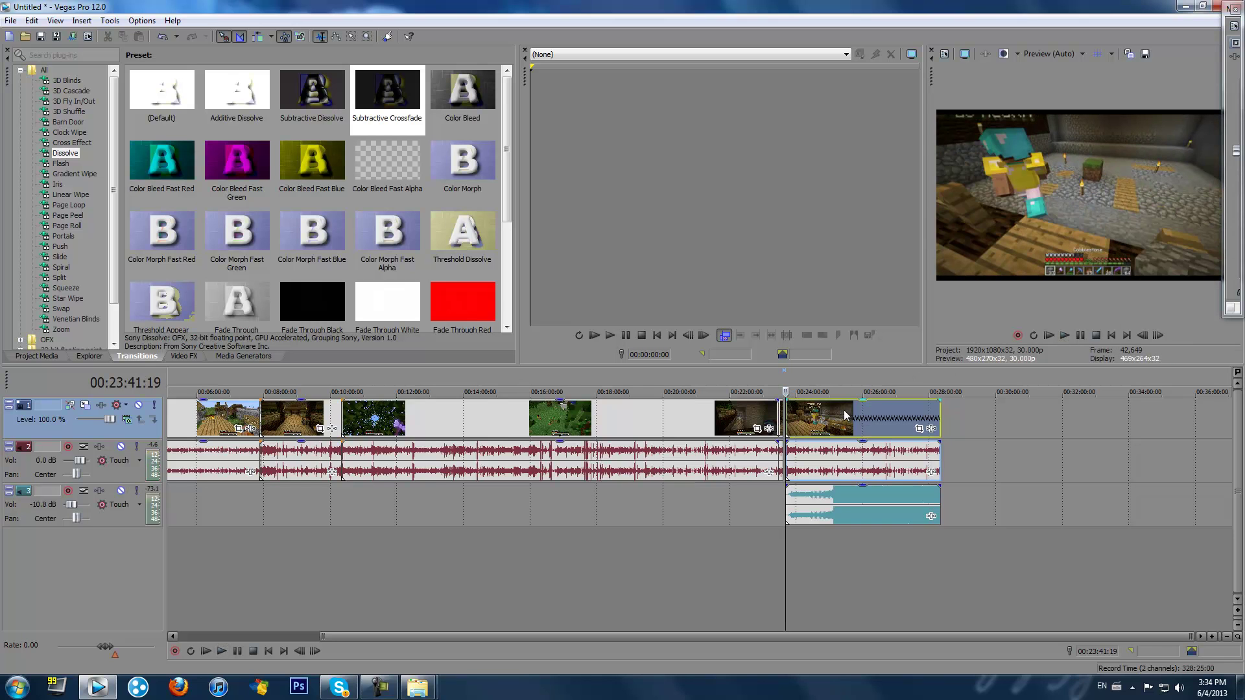
left_click_drag(833, 408, 867, 408)
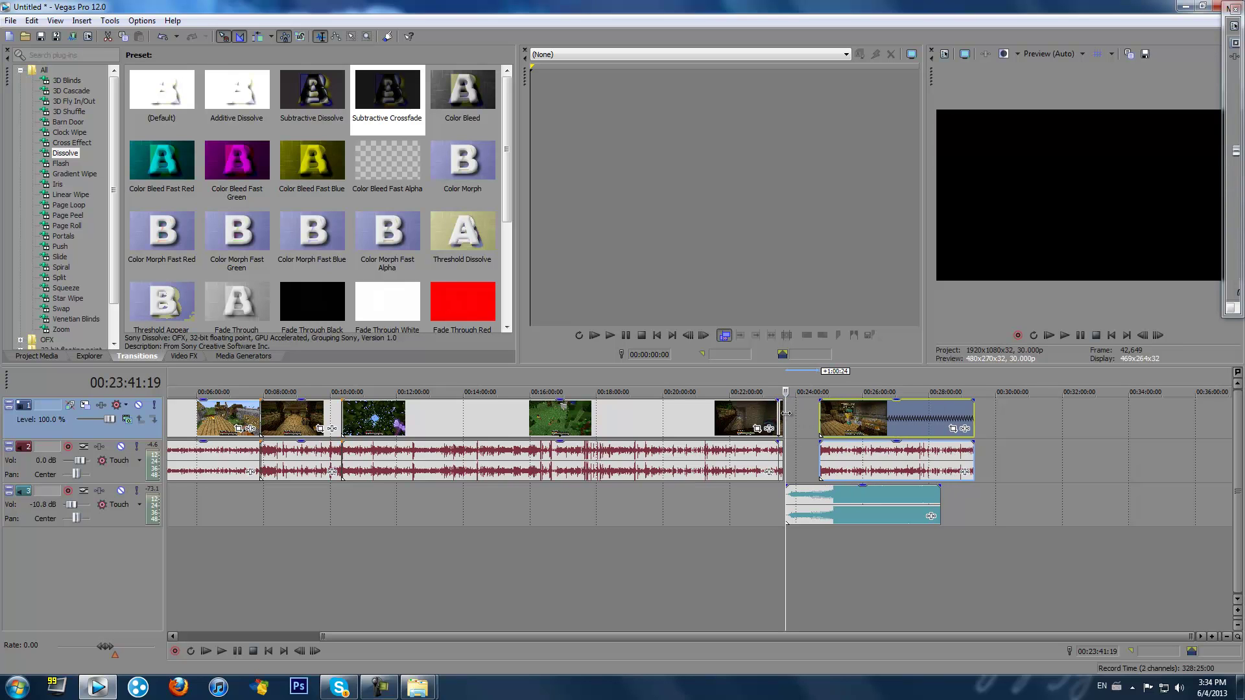
left_click_drag(822, 422, 806, 424)
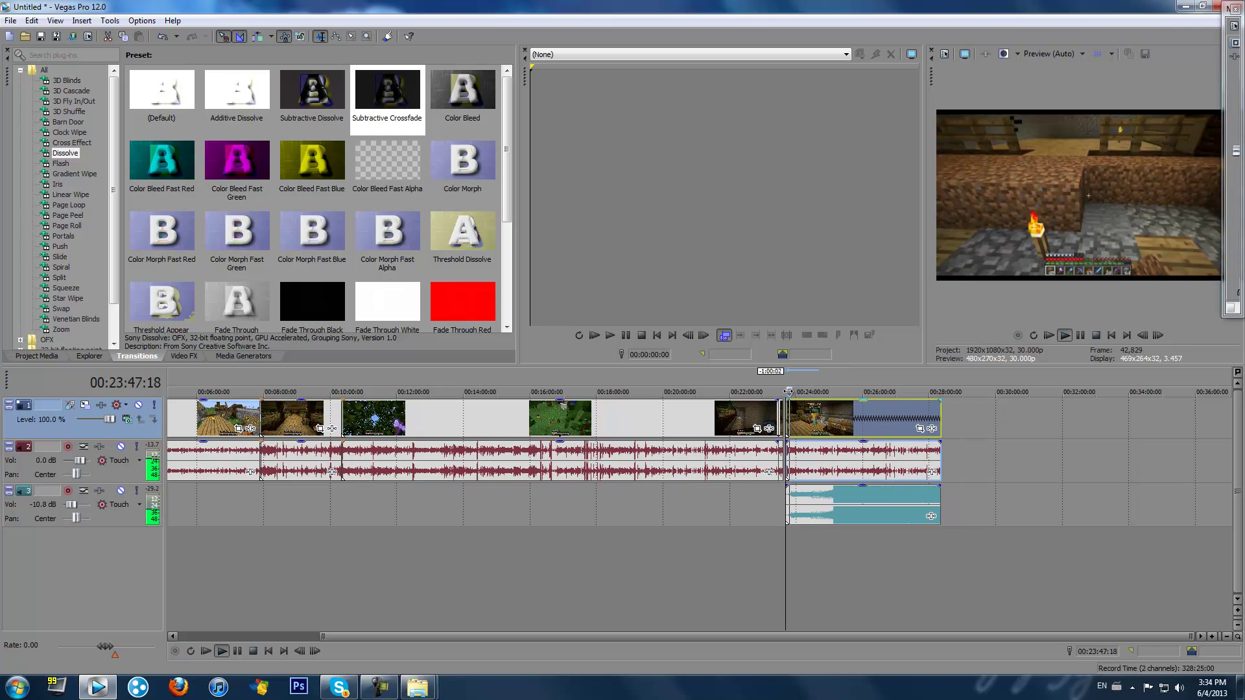
Reposition the sped-up clip and its music to start at the playhead at 00:23:39:09, and play the join.
left_click_drag(854, 430, 887, 430)
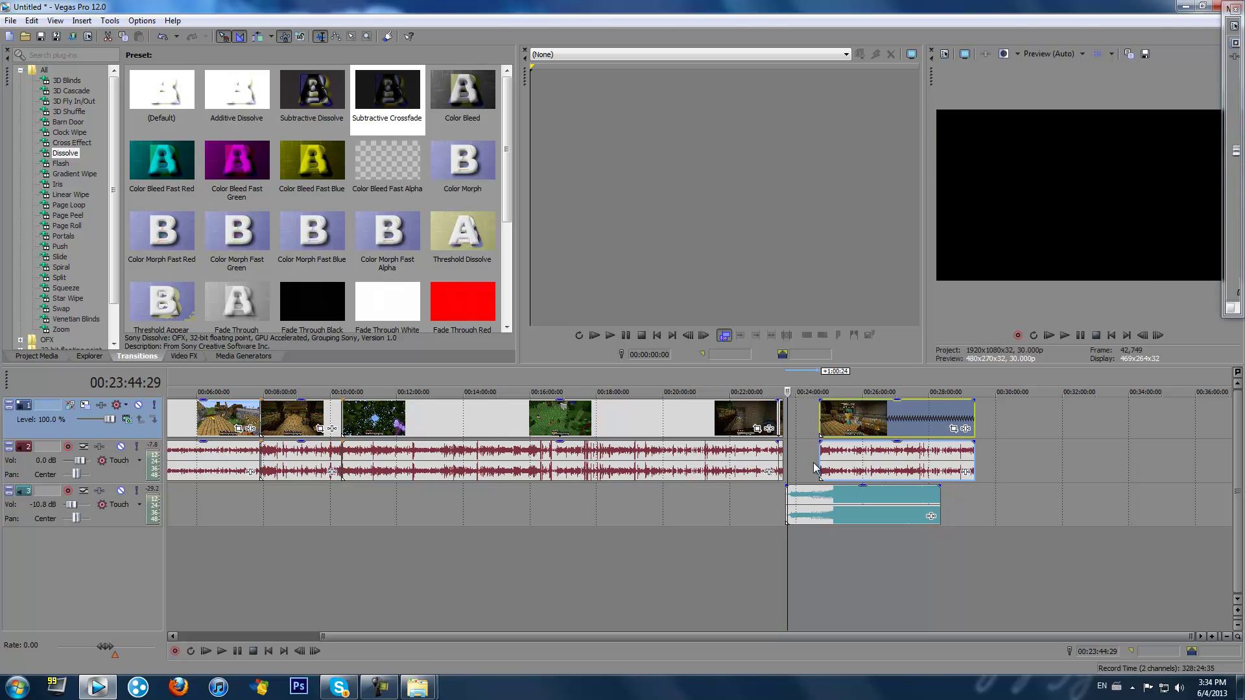
left_click(874, 512)
left_click_drag(787, 392, 784, 392)
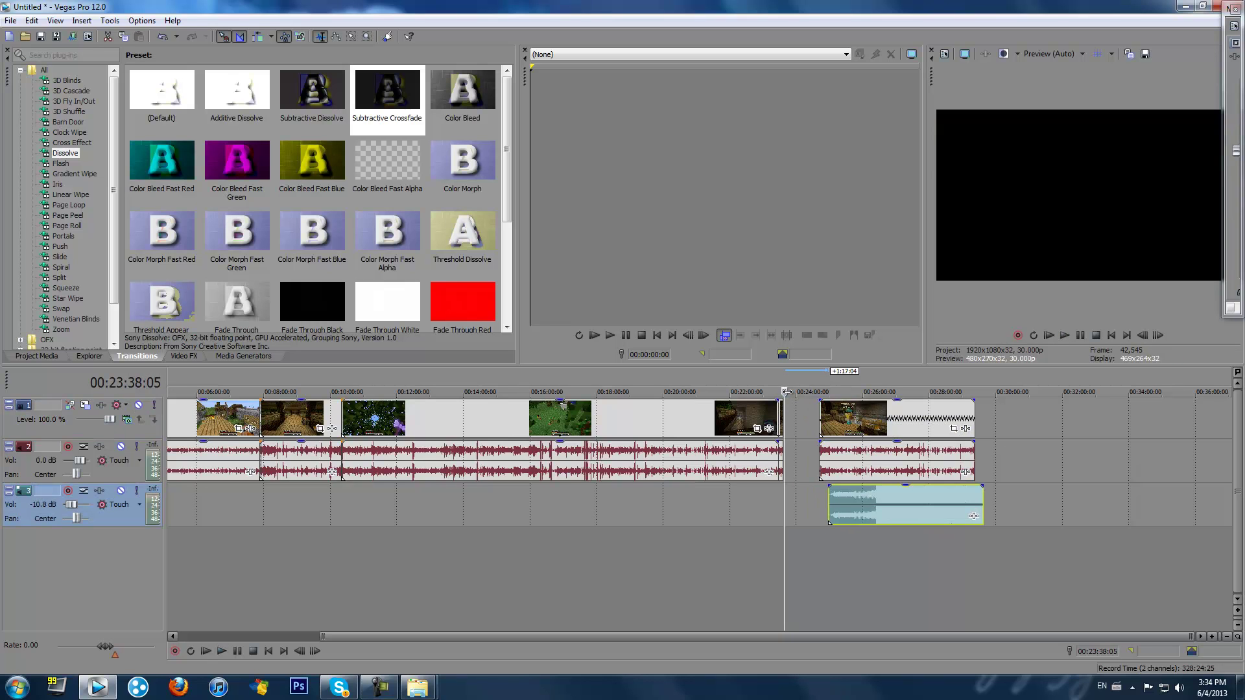
left_click_drag(784, 391, 786, 392)
left_click_drag(856, 425, 820, 420)
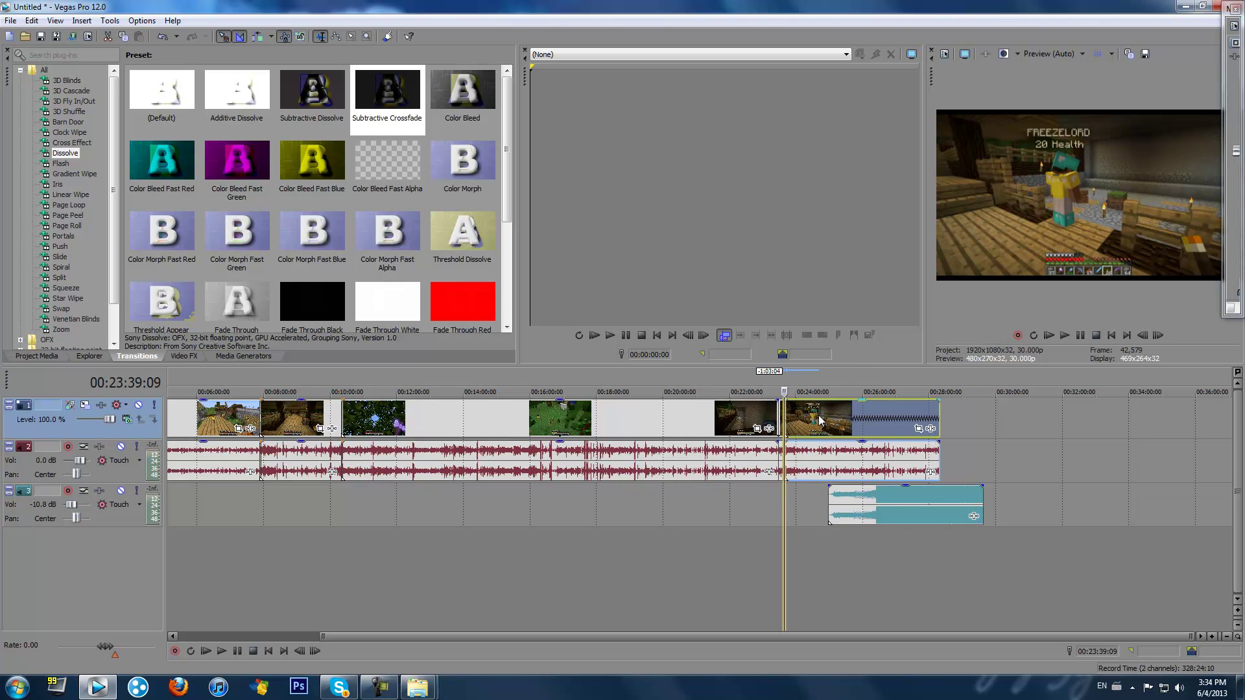
left_click_drag(875, 492, 831, 494)
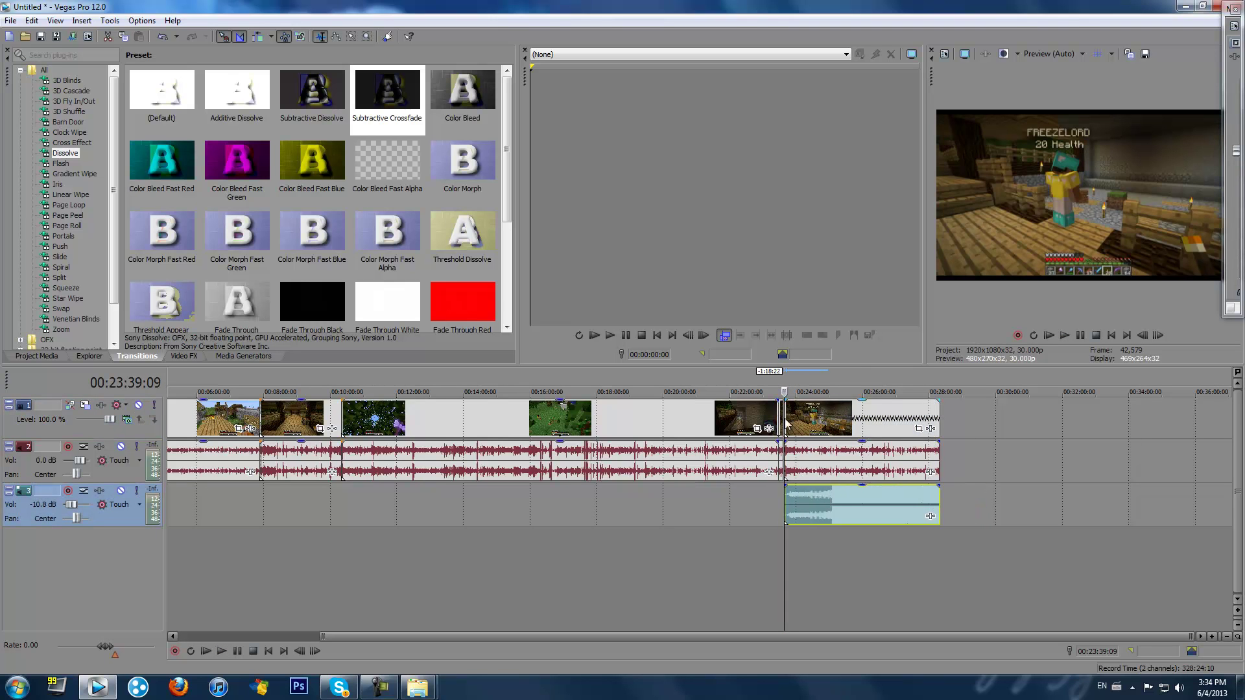
left_click(779, 387)
left_click(1064, 336)
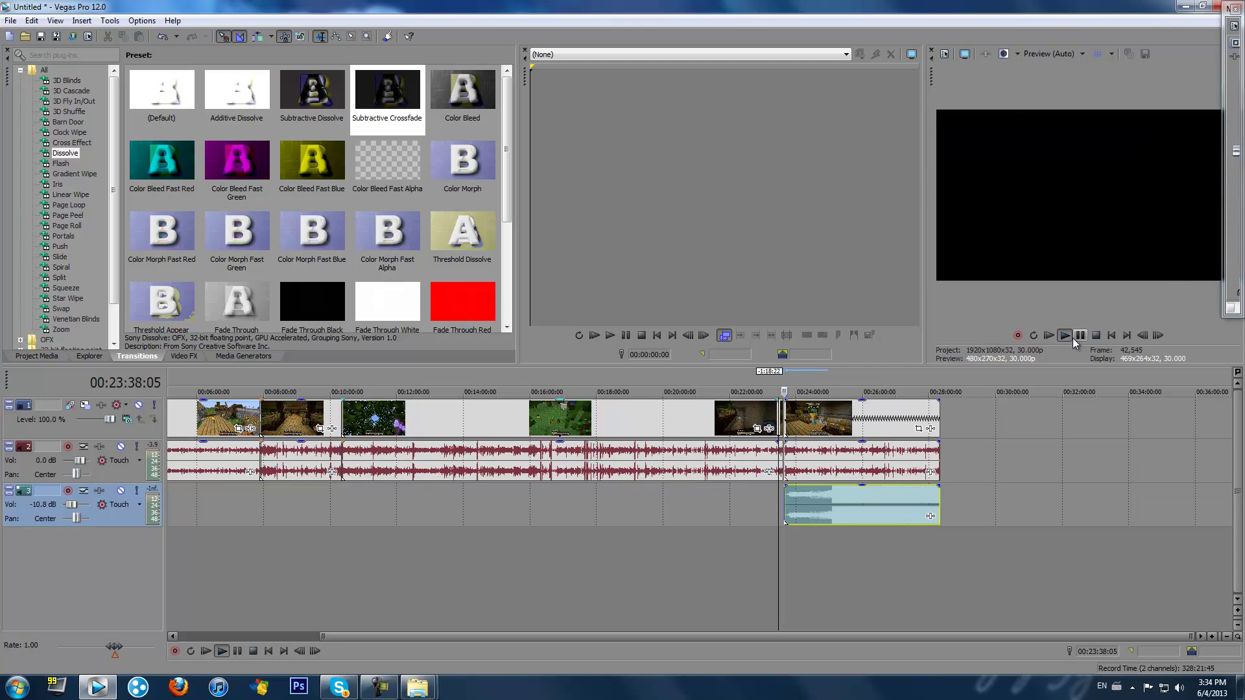
left_click(1079, 336)
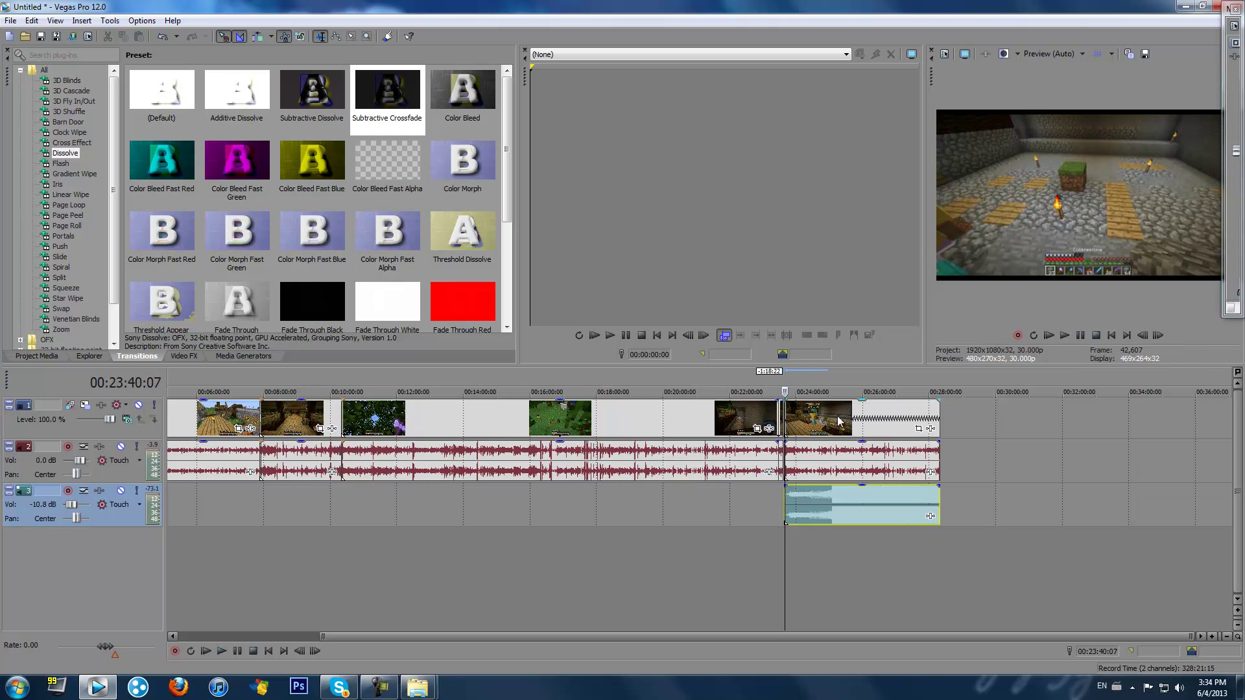
Move the sped-up clip and its music earlier to start at the playhead at 00:23:36:16, and play the join.
left_click_drag(828, 419, 870, 421)
key("space")
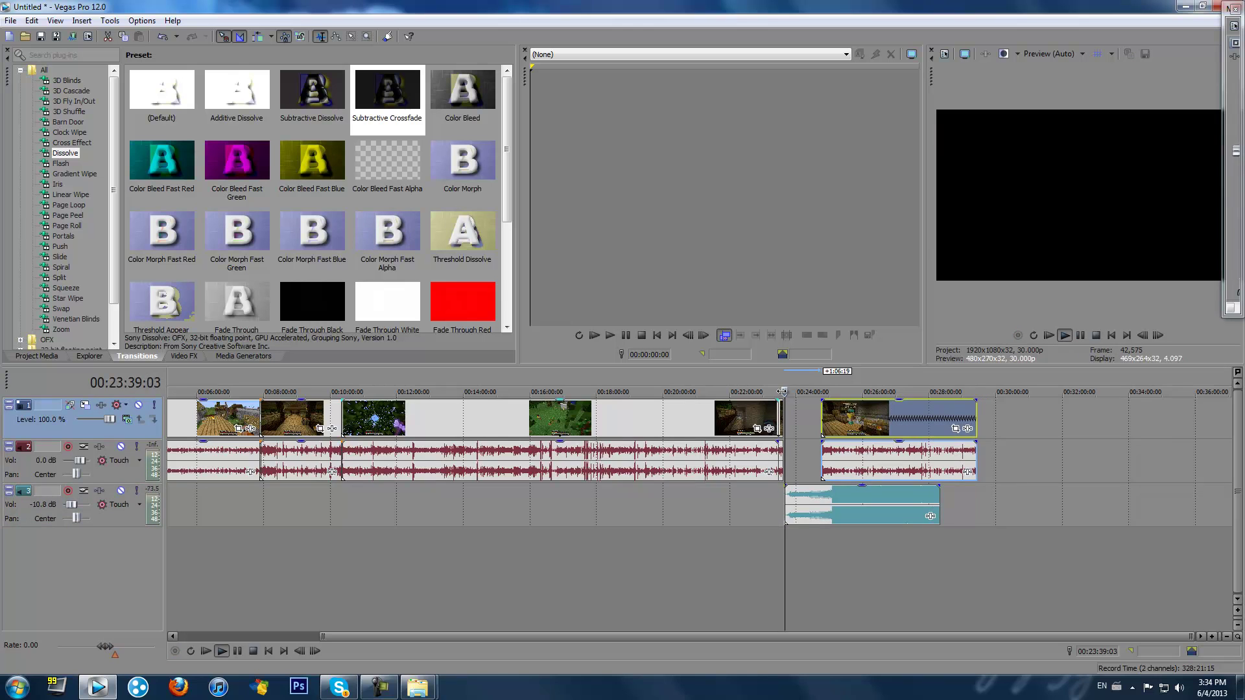
scroll(788, 430, "up", 10)
key("space")
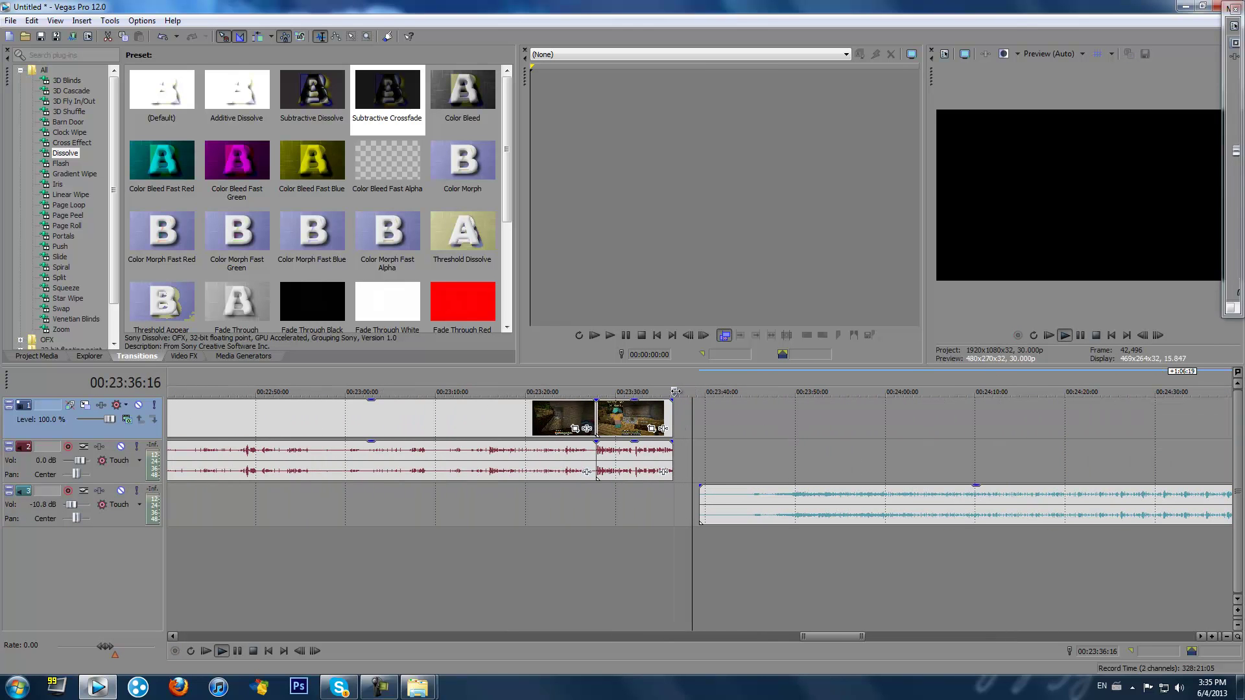
key("space")
left_click_drag(777, 495, 753, 493)
mouse_move(818, 634)
left_mouse_down()
mouse_move(851, 636)
mouse_move(837, 634)
left_mouse_up()
left_click_drag(1026, 416, 398, 422)
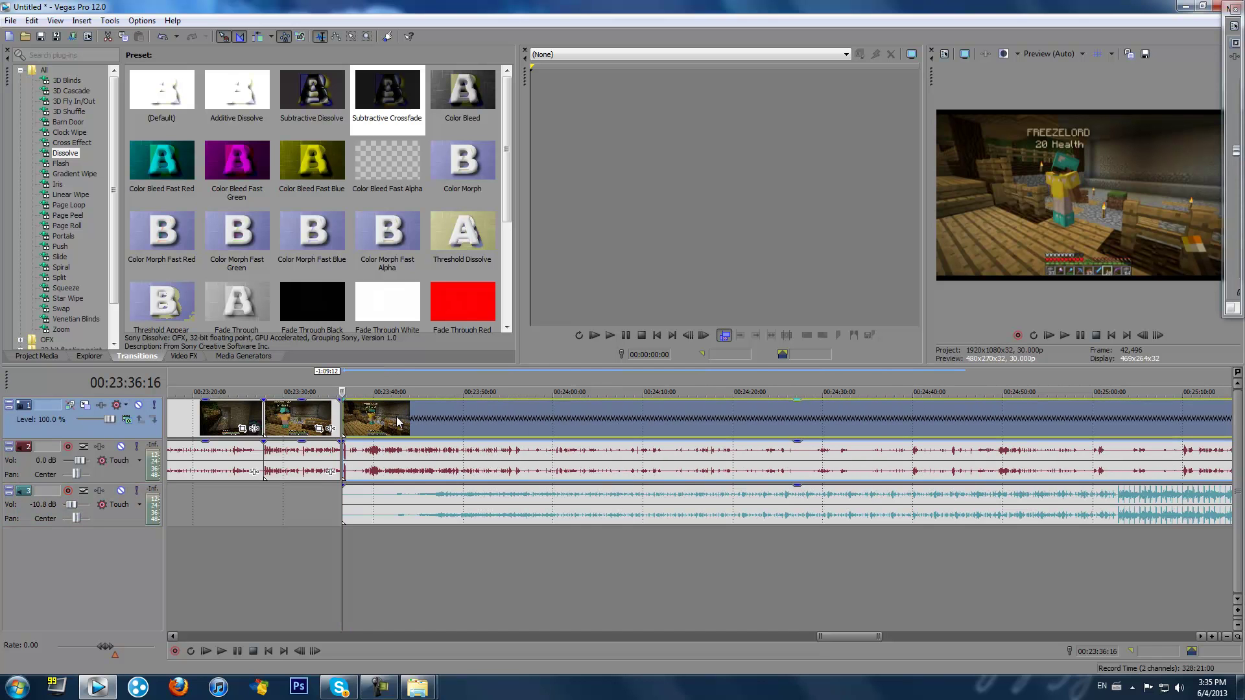
left_click_drag(339, 390, 335, 391)
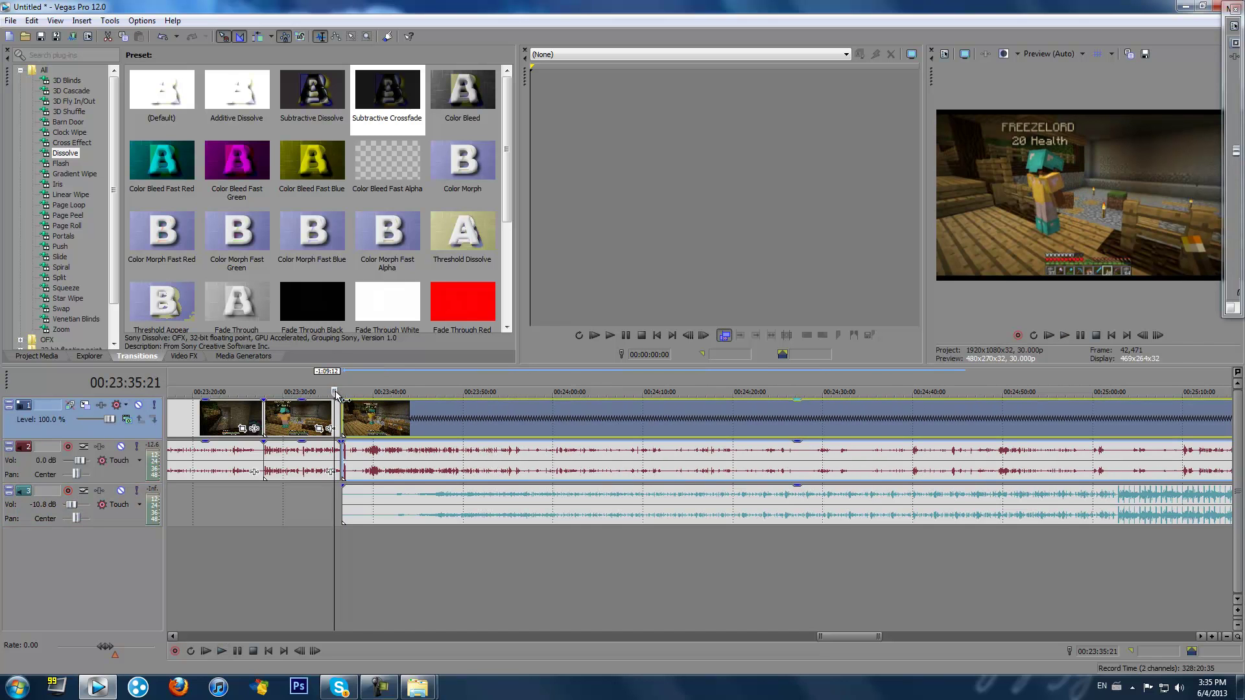
left_click(1064, 335)
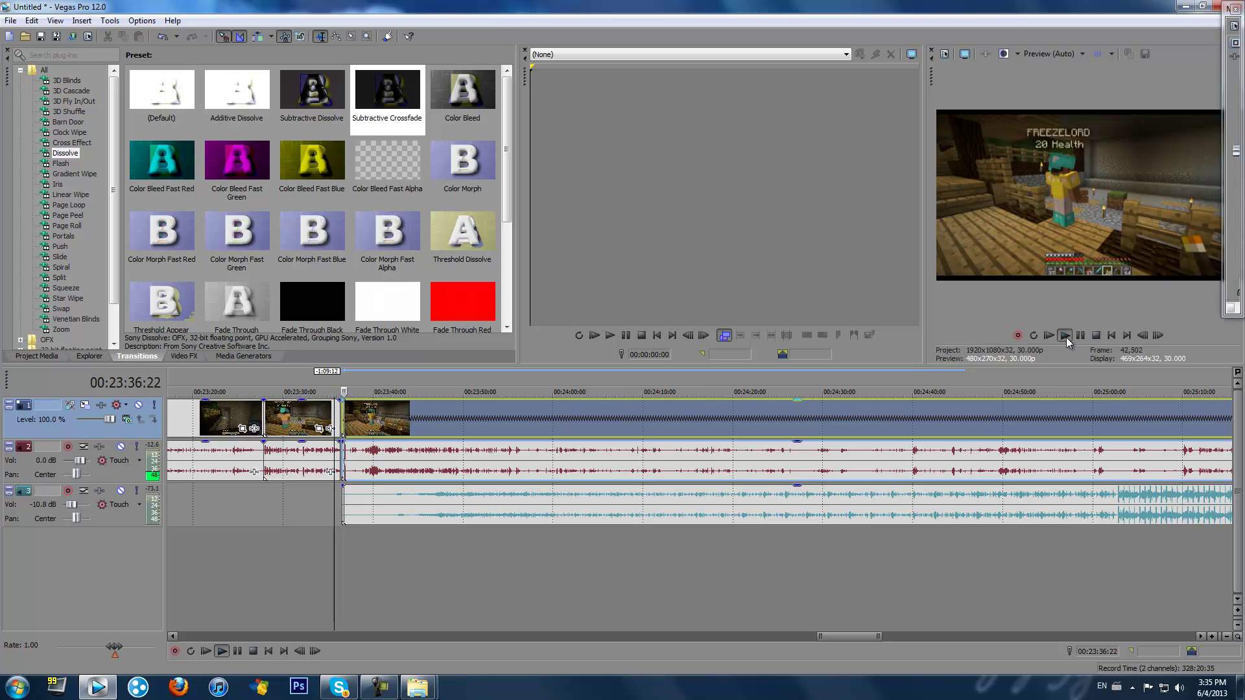
left_click(1080, 335)
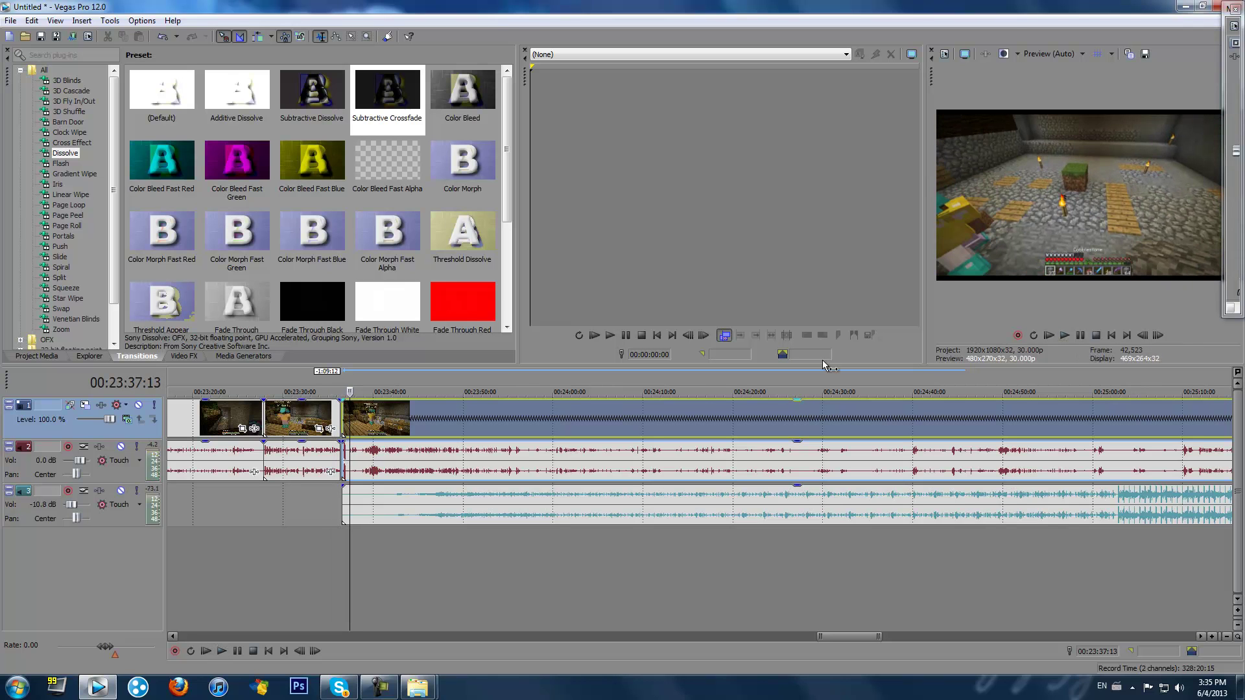
Shift the sped-up clip and its music earlier to start at 00:23:36:11, and play from 00:23:35:21.
left_click(344, 388)
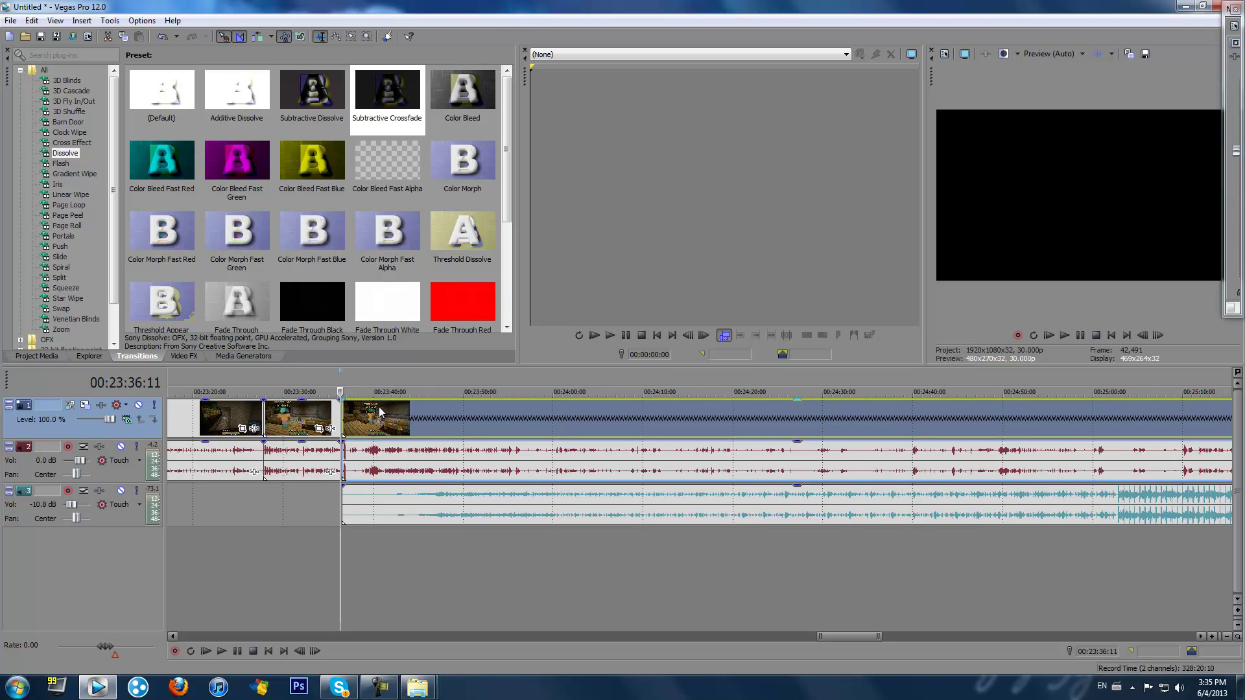
left_click(384, 496)
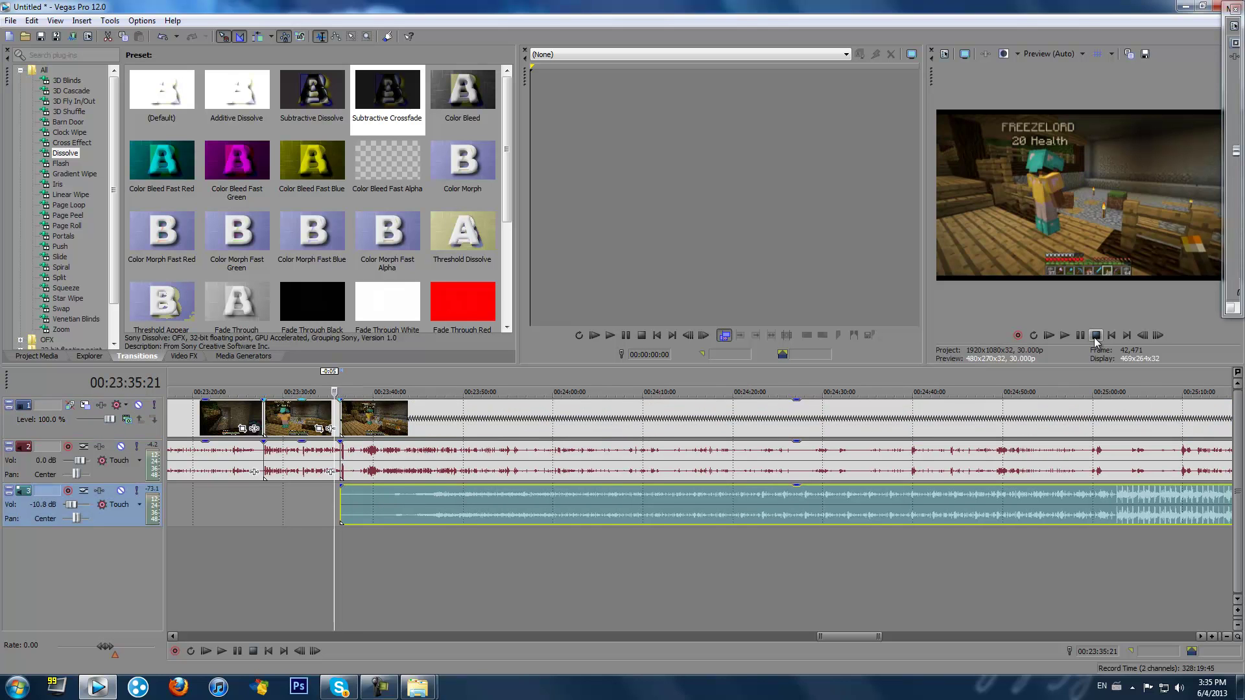
left_click(1068, 342)
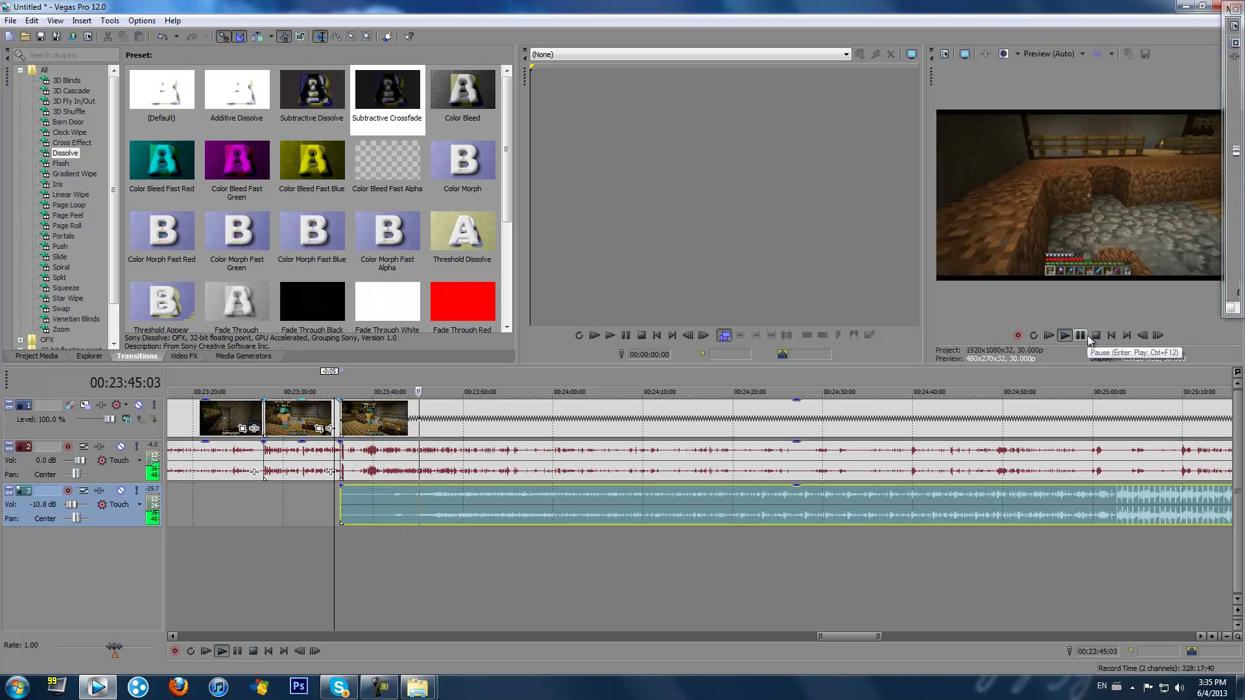
left_click(1082, 336)
Play the sped-up section at several points, including from about 00:24:20 and 00:24:48.
left_click(1067, 335)
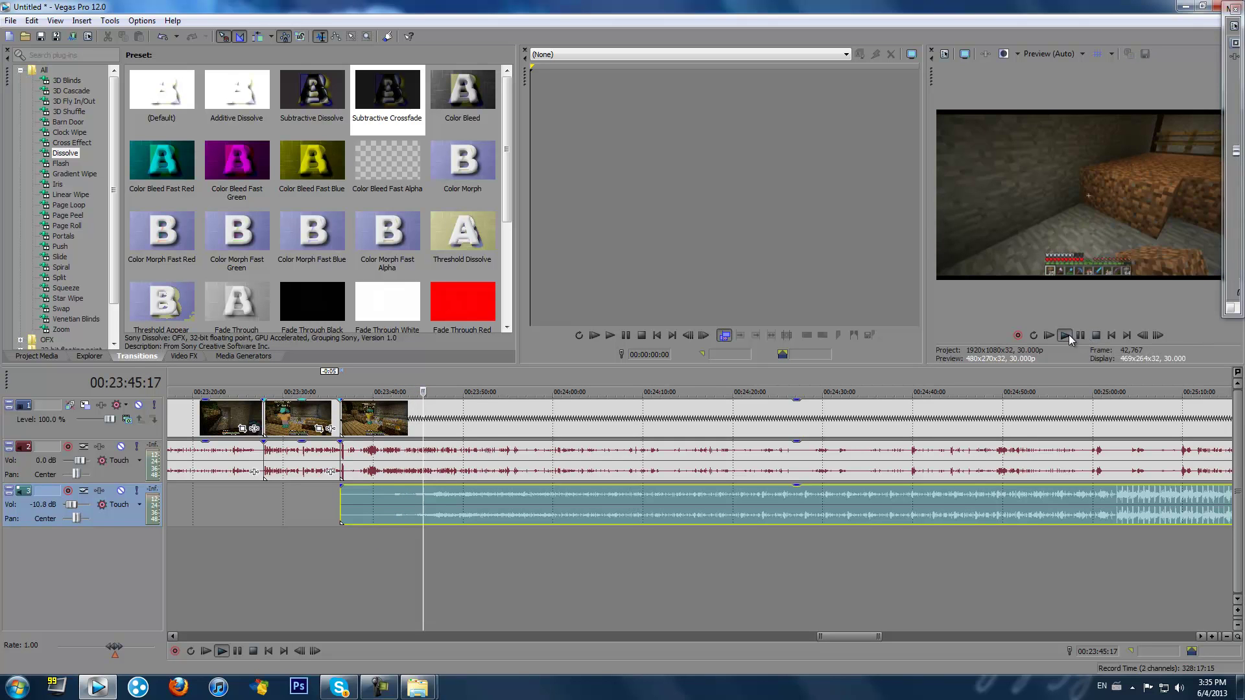
left_click(732, 375)
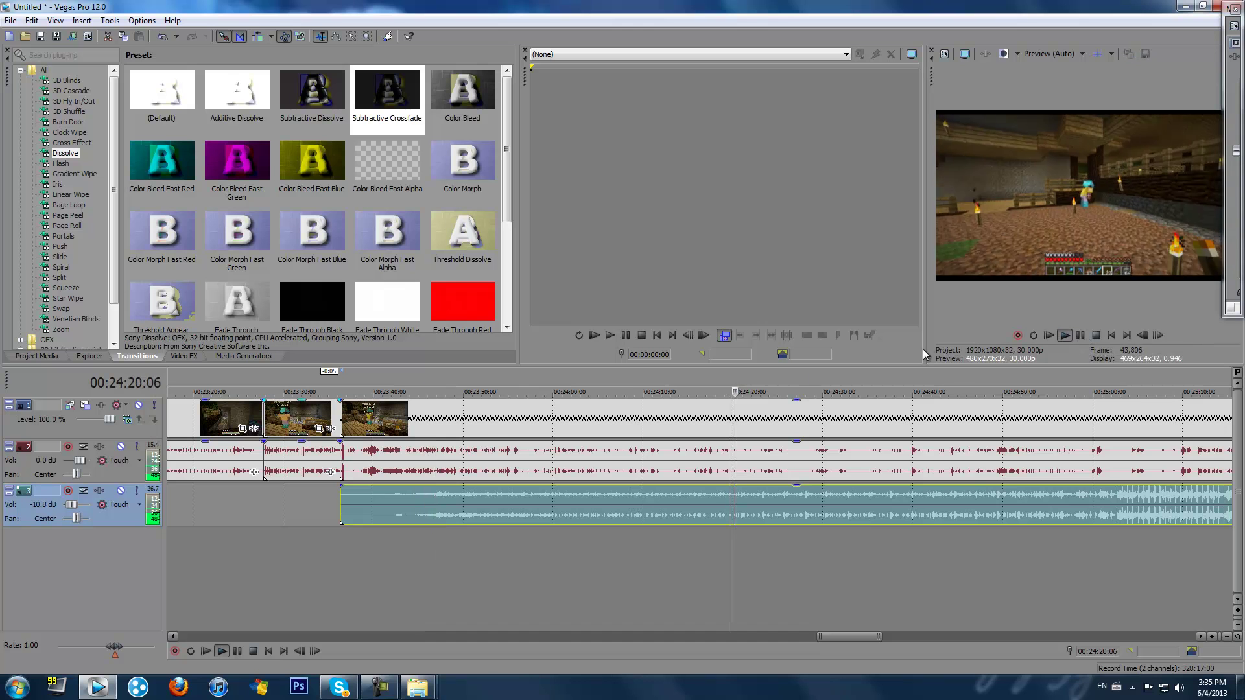
left_click(986, 378)
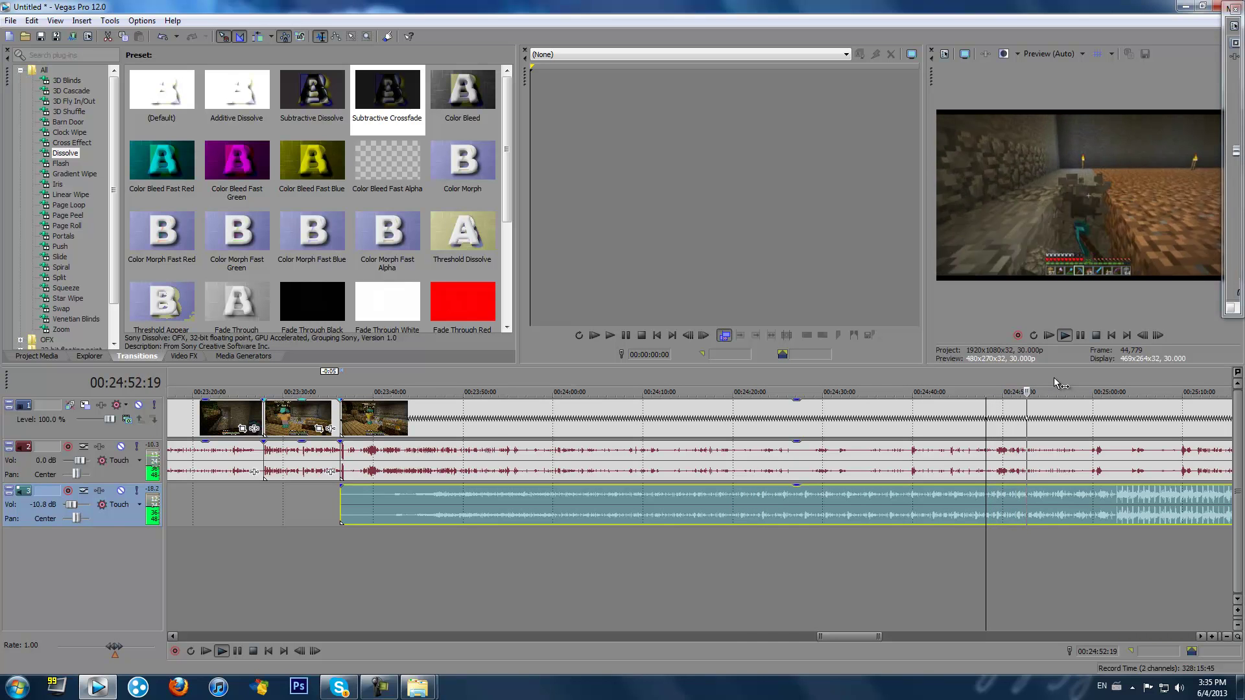
left_click(1081, 338)
Trim about 21 seconds off the ends of the sped-up clip and its music so both finish together.
scroll(928, 566, "down", 5)
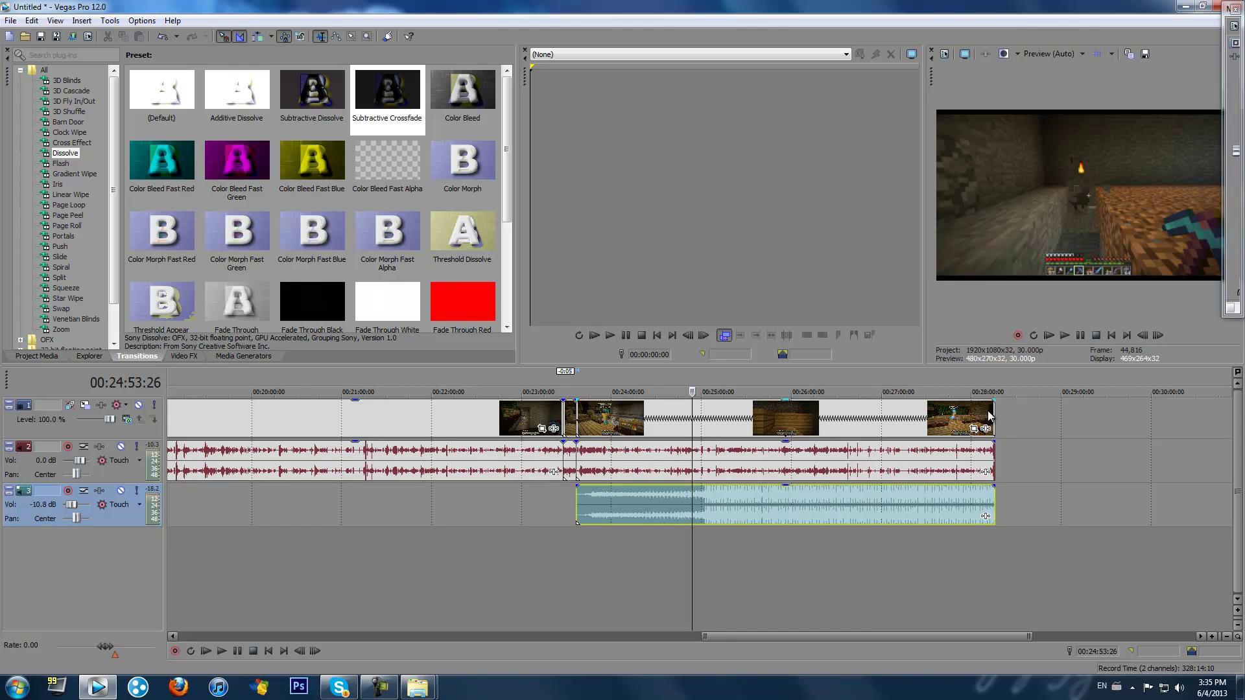
left_click_drag(994, 412, 962, 413)
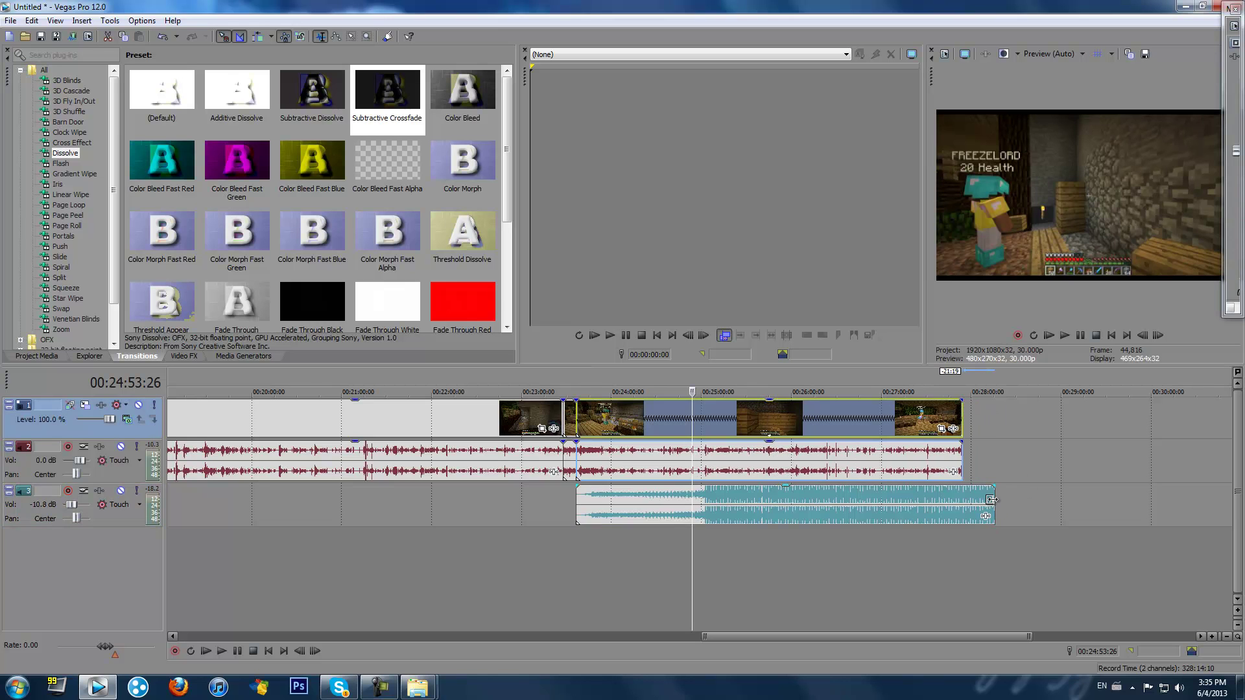
left_click_drag(992, 500, 963, 500)
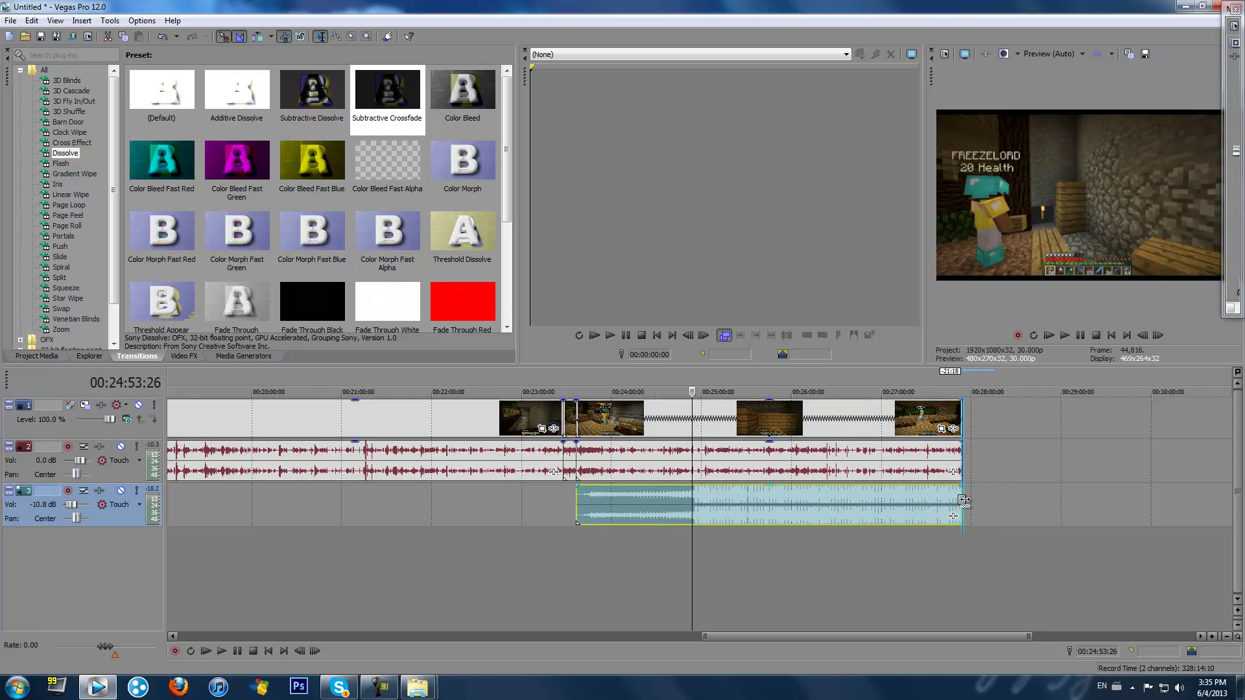
Play the start of the sped-up section and a later part from 00:26:53:20 to check video and music.
left_click(573, 388)
left_click(1063, 337)
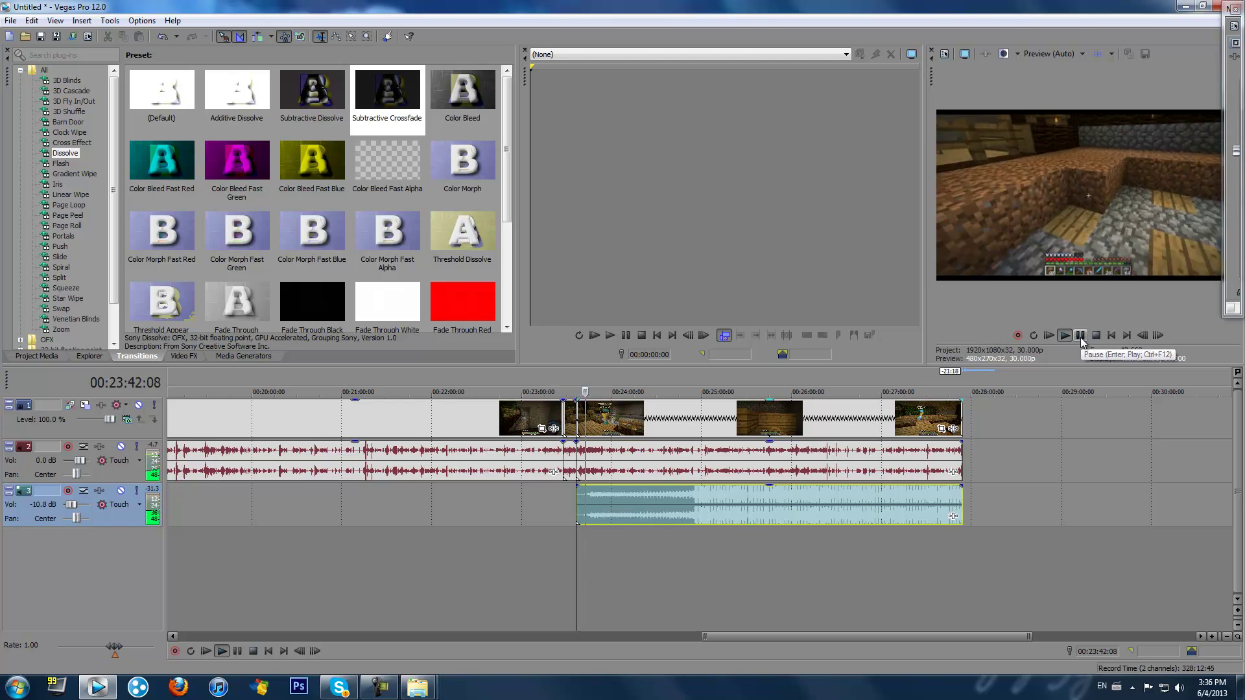
left_click(1081, 336)
left_click(873, 373)
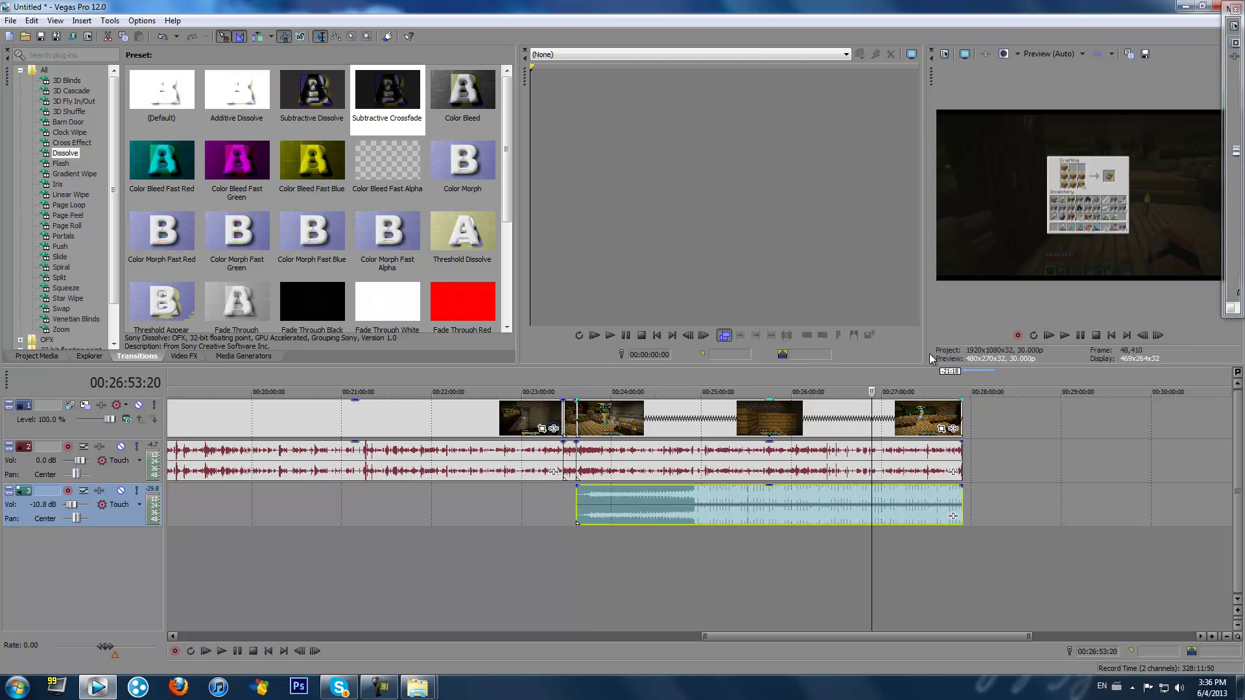
left_click(1067, 333)
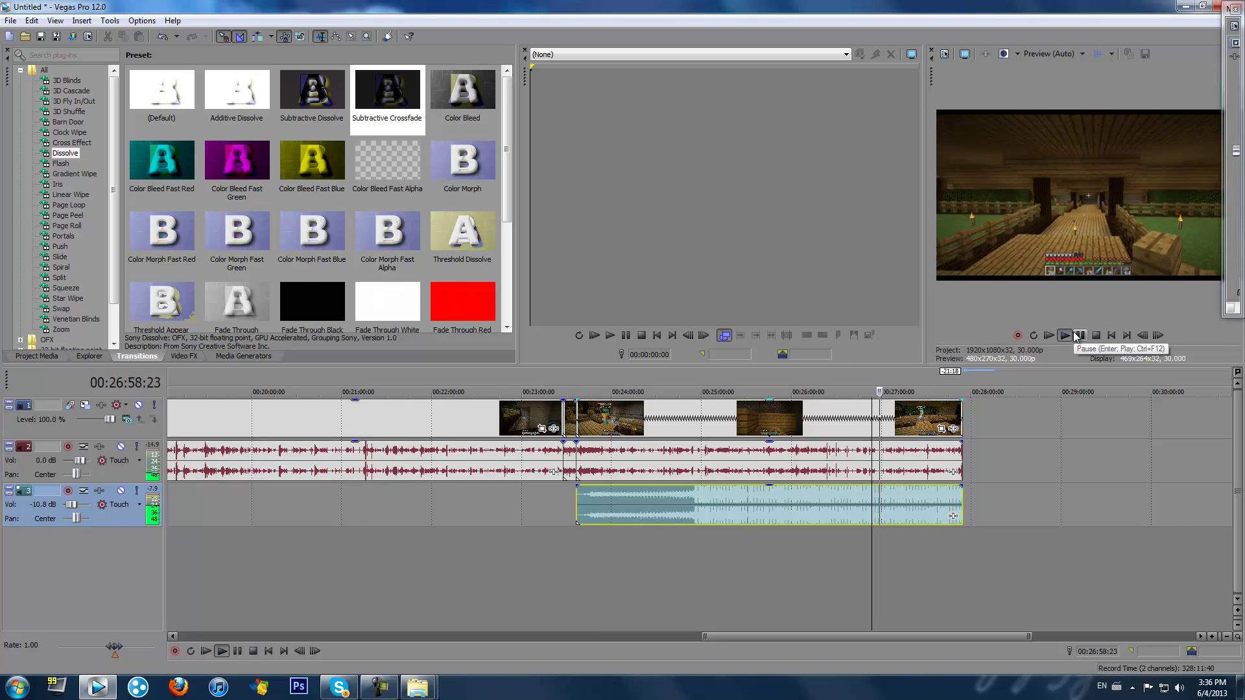
left_click(1078, 335)
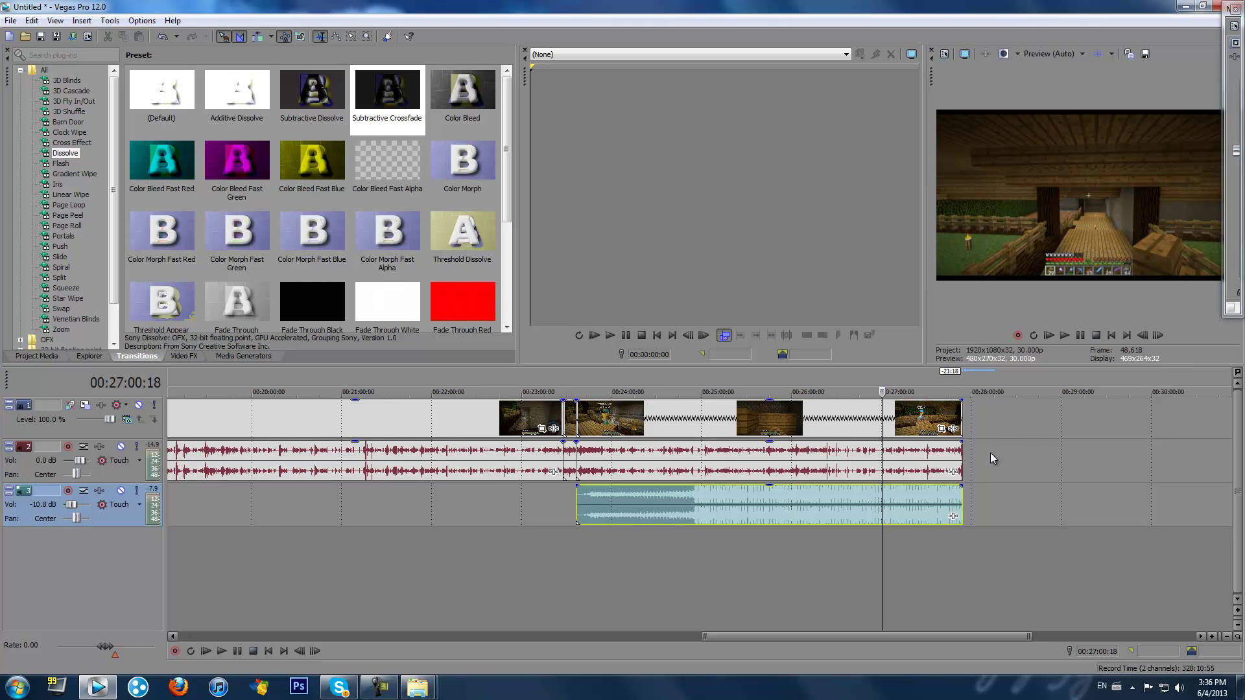
left_click(418, 687)
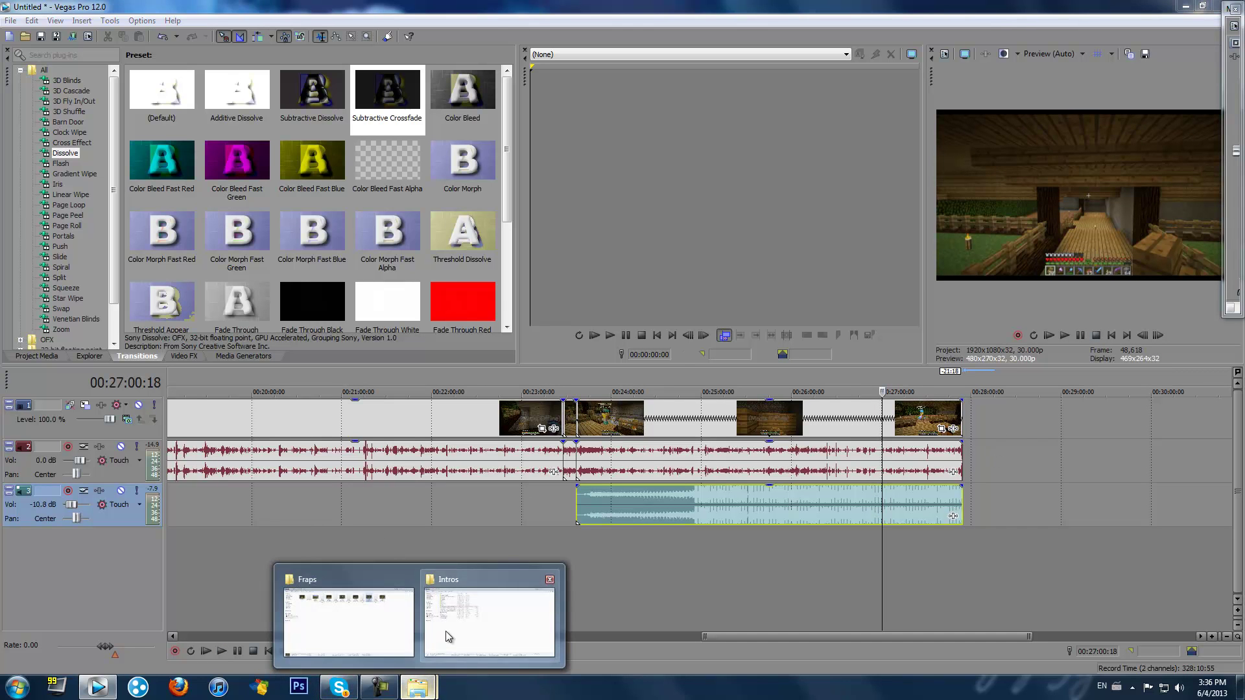
left_click(372, 624)
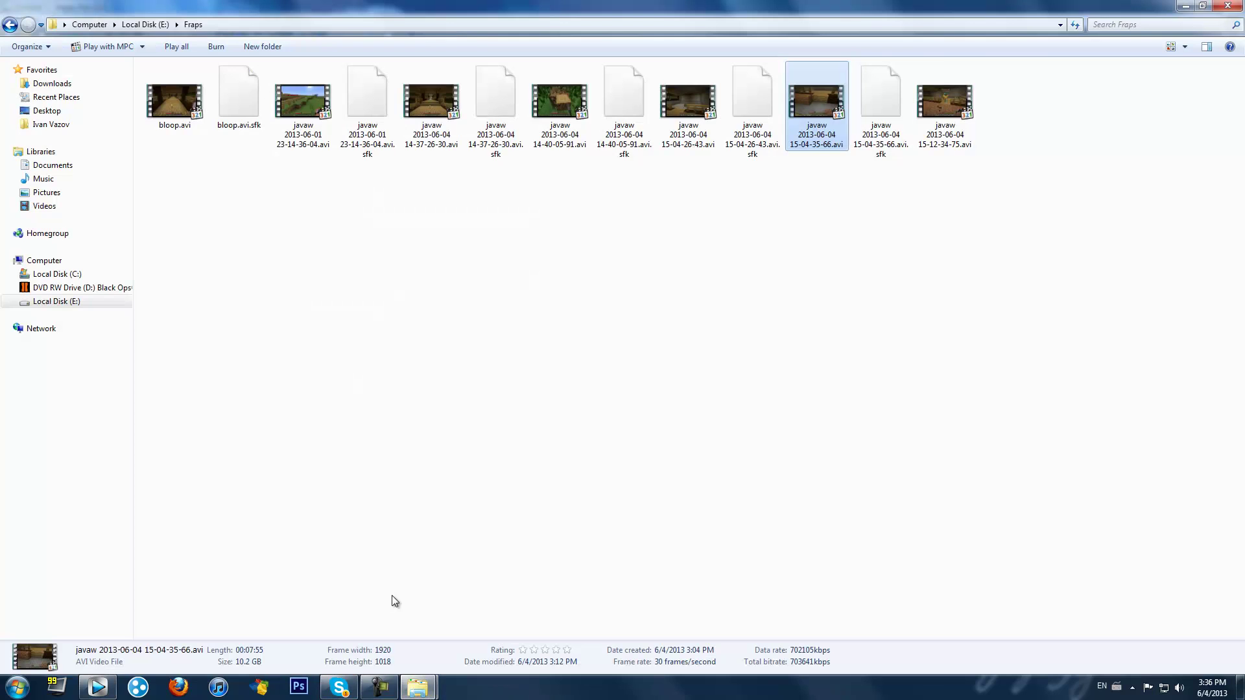
left_click(925, 96)
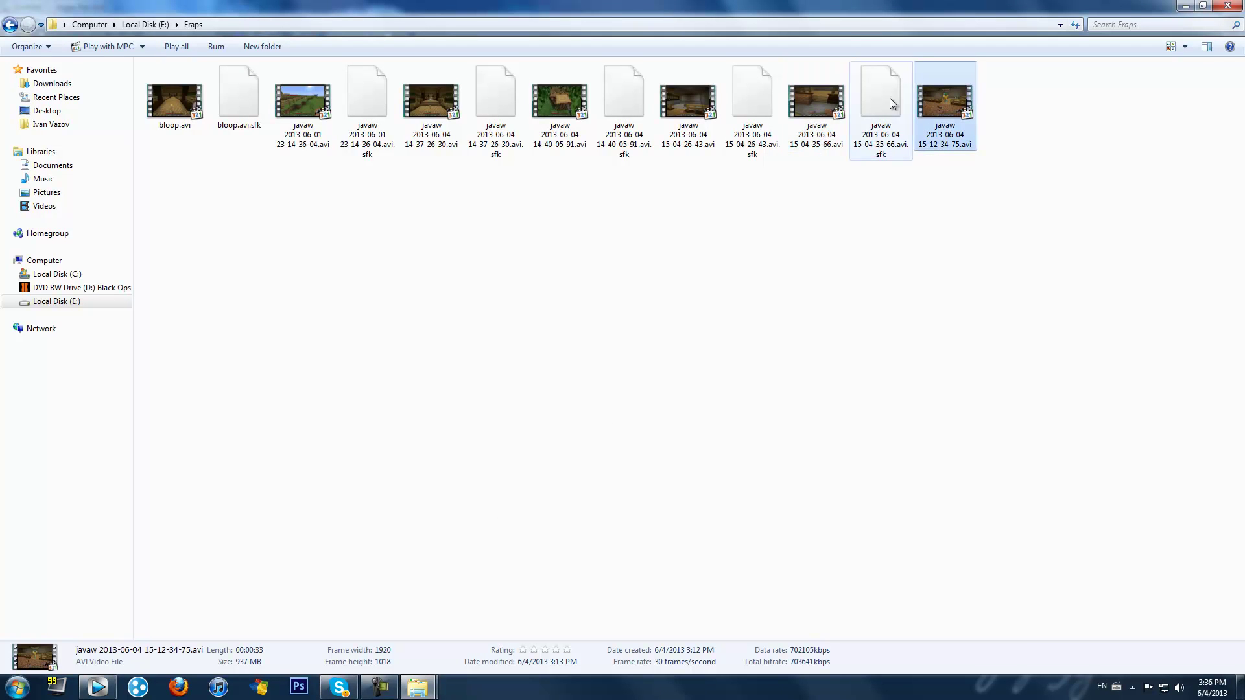
left_click(817, 103)
left_click(941, 103)
left_click_drag(940, 103, 971, 434)
Play the join between the sped-up clip and the newly added clip, starting from 00:27:45:05.
left_click(950, 389)
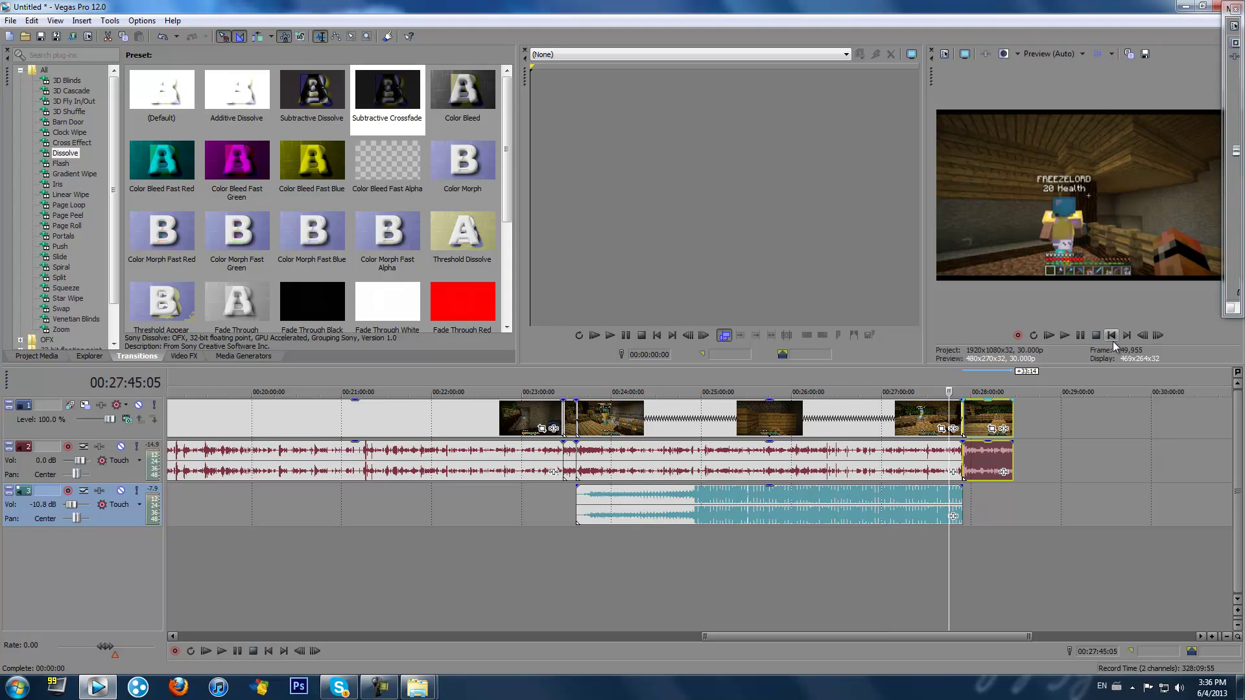
left_click(1066, 334)
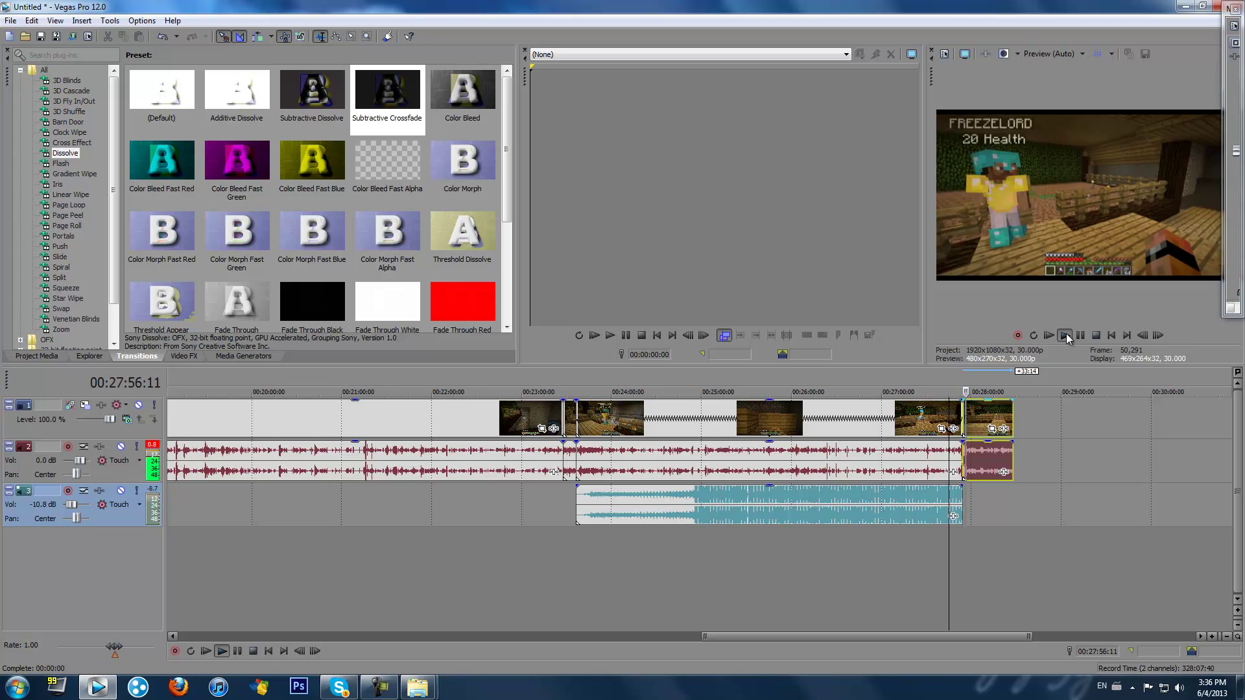
left_click(1081, 336)
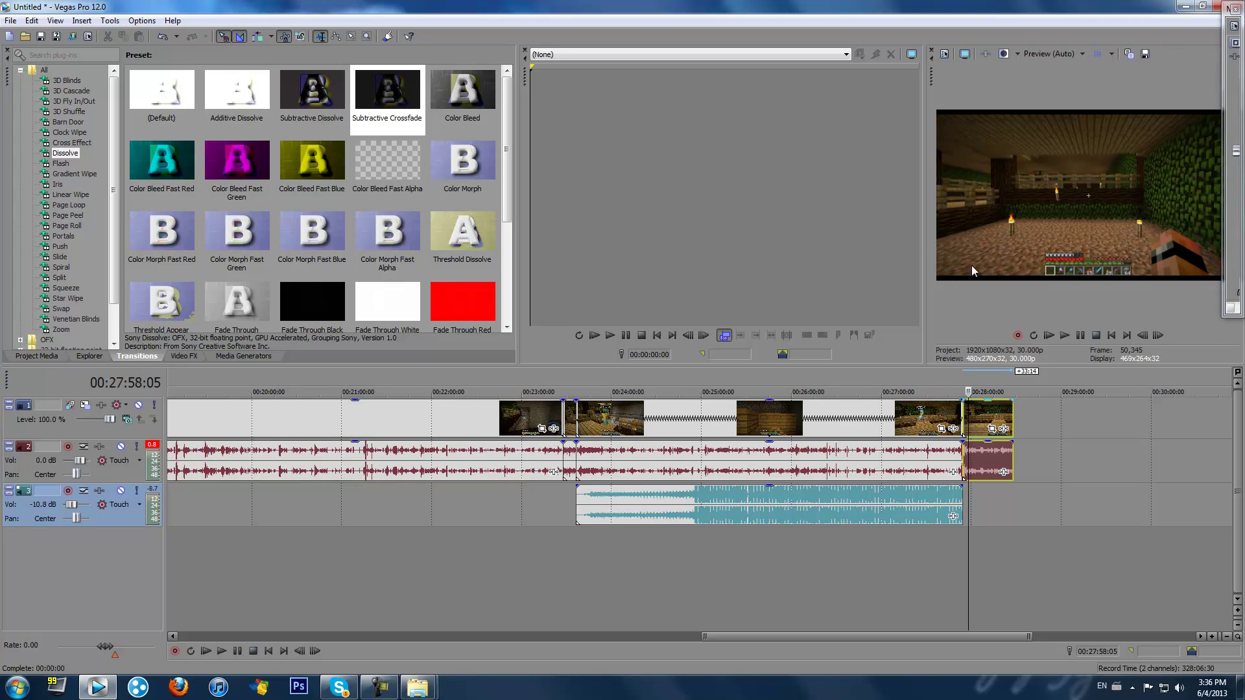
right_click(976, 418)
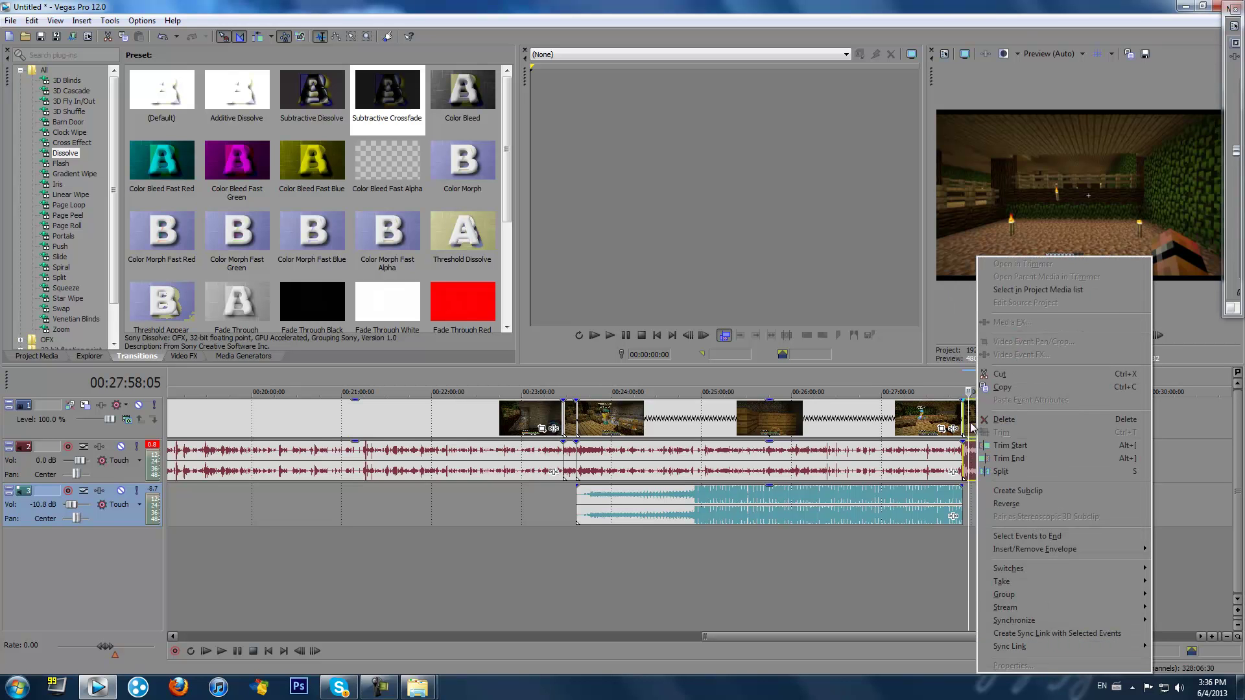
left_click(972, 420)
right_click(973, 420)
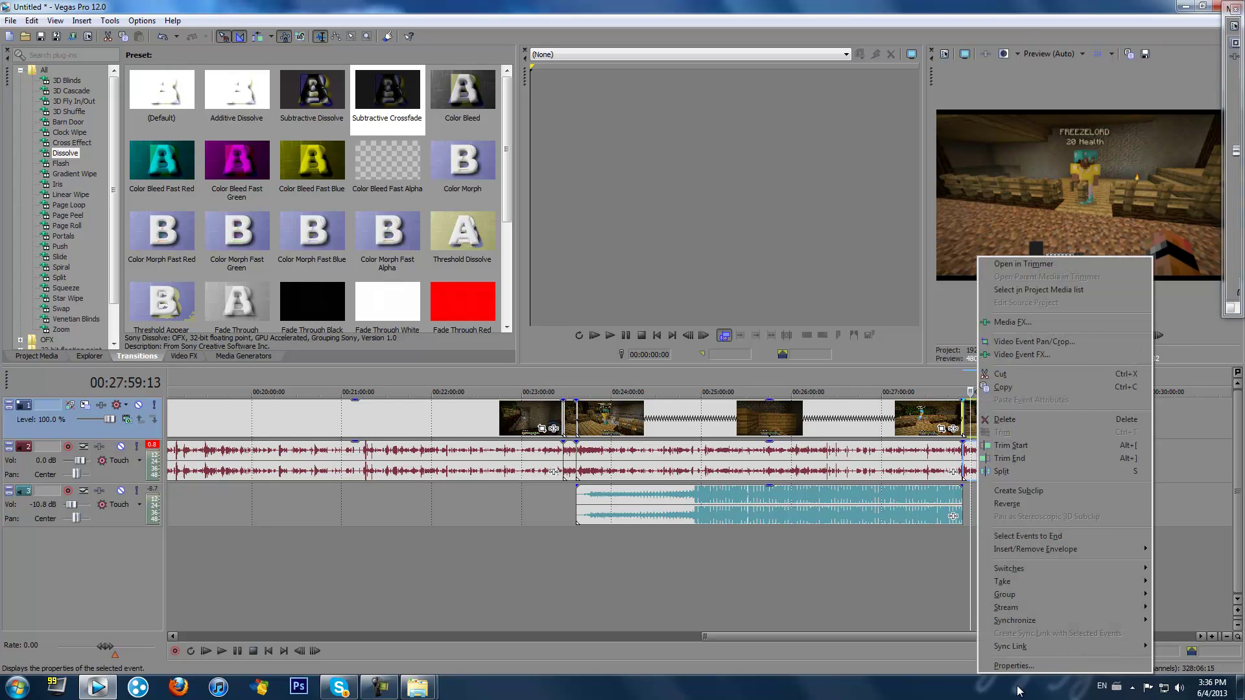
left_click(1013, 666)
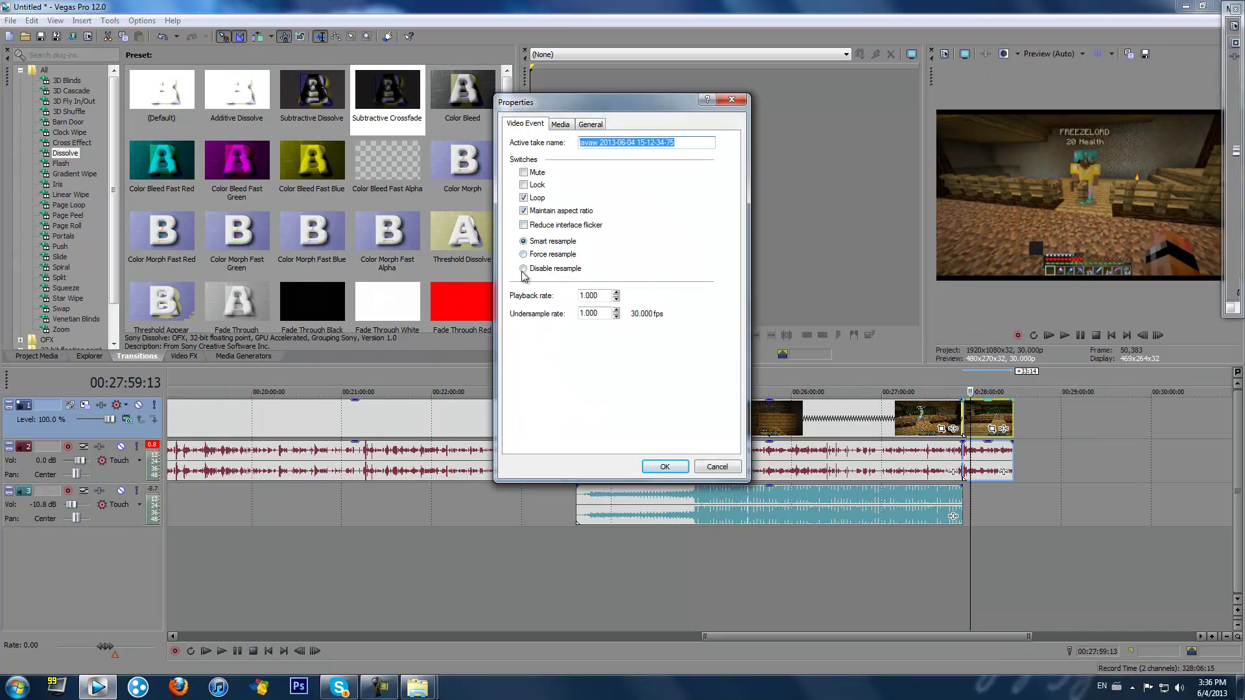
left_click(524, 269)
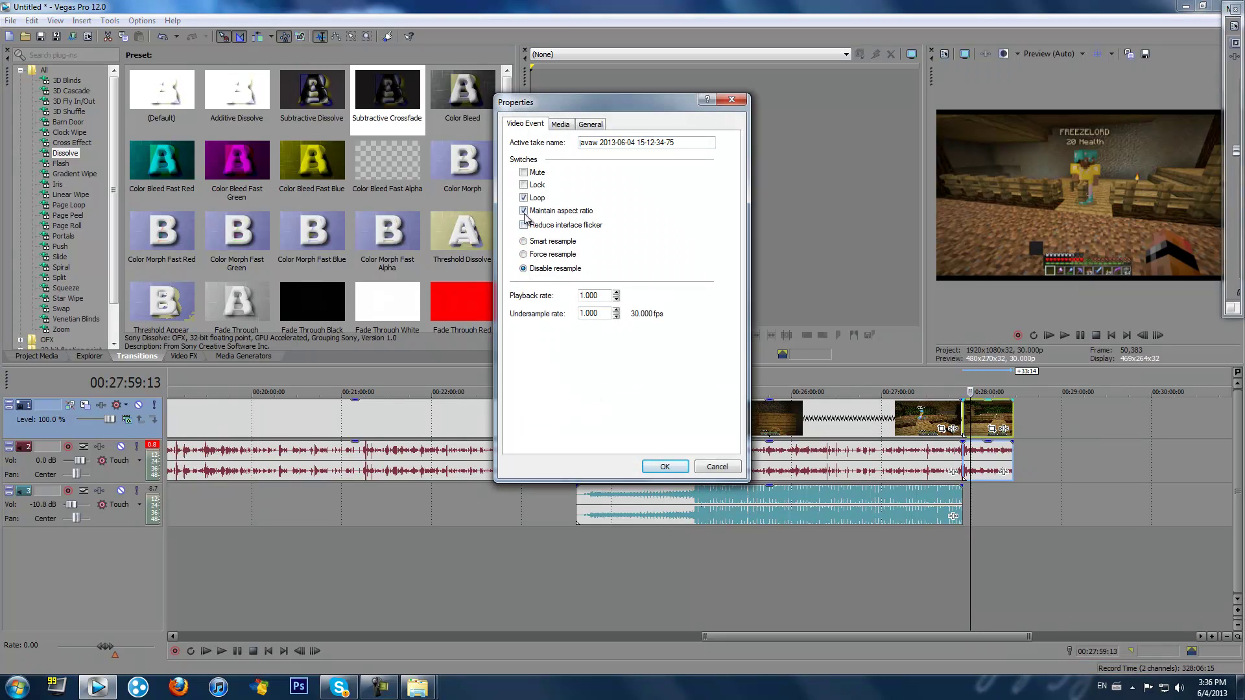
left_click(666, 467)
left_click(676, 424)
right_click(810, 415)
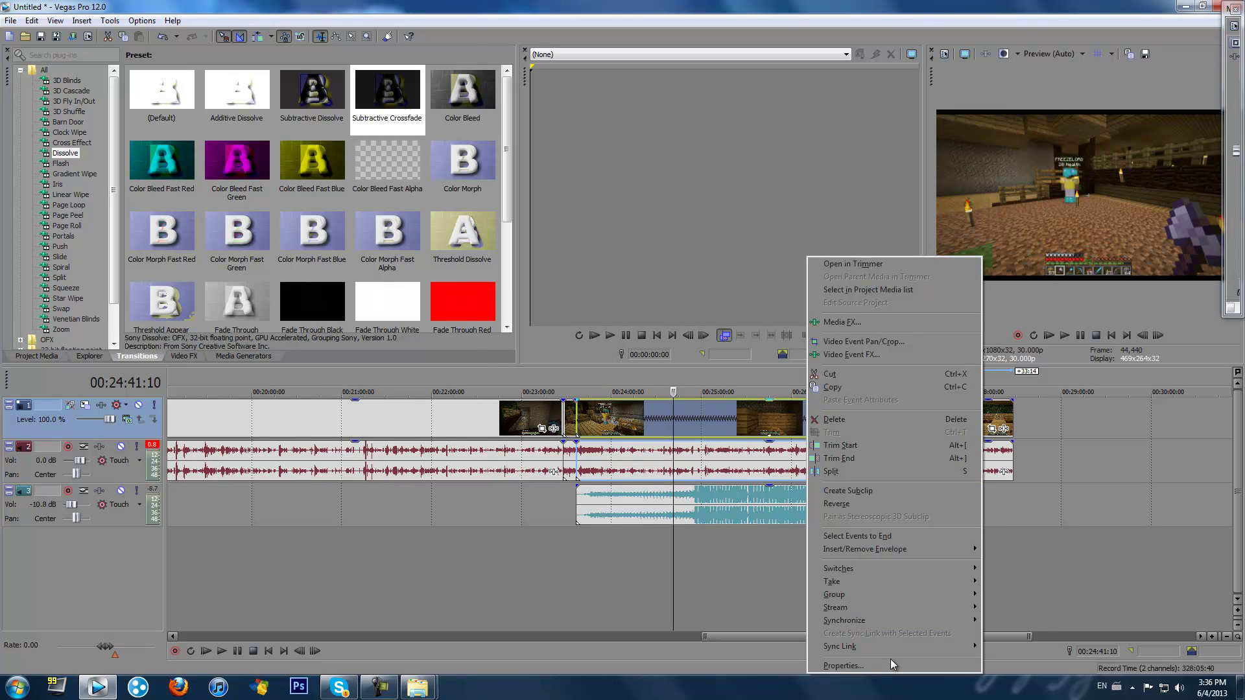
left_click(892, 664)
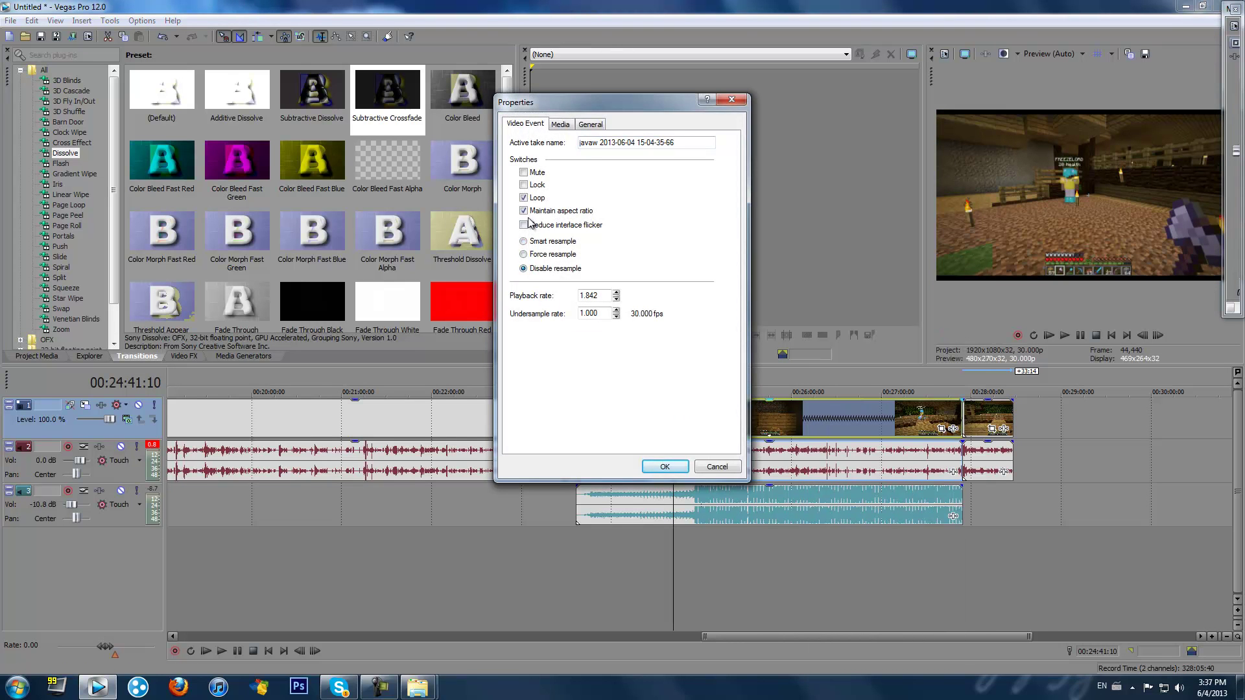
left_click(682, 468)
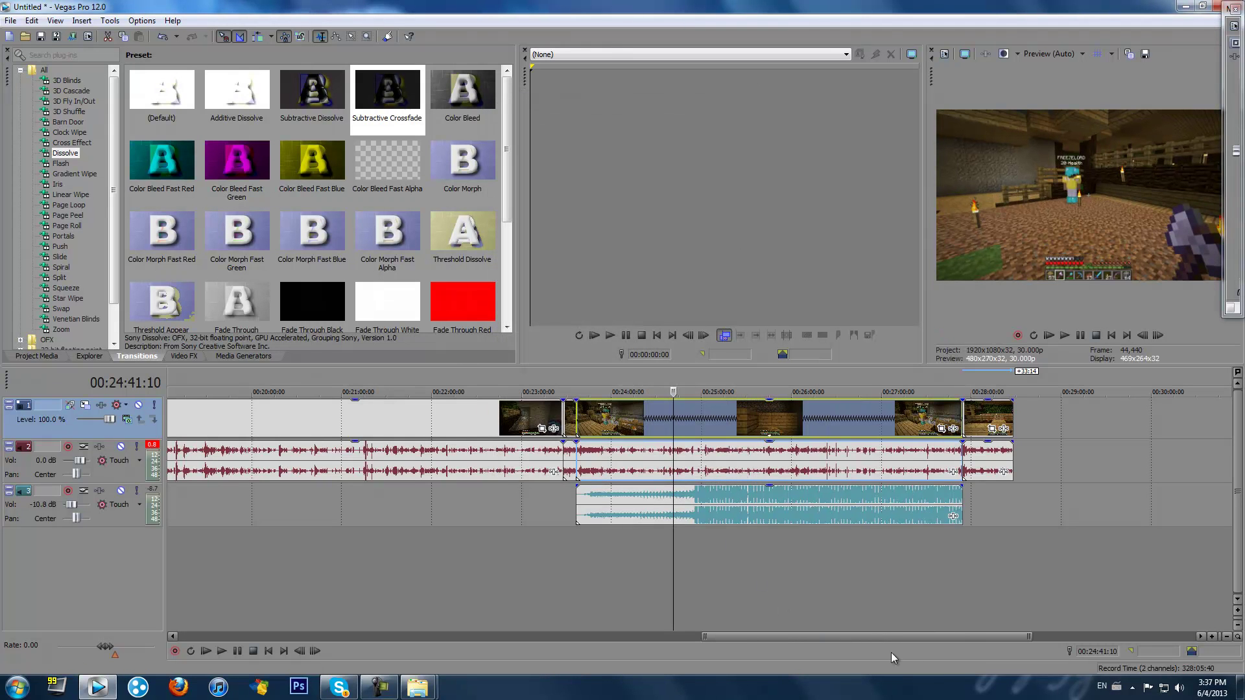
Set the short clip just before the sped-up one to Disable resample and turn off its Maintain aspect ratio switch.
left_click_drag(917, 637, 847, 641)
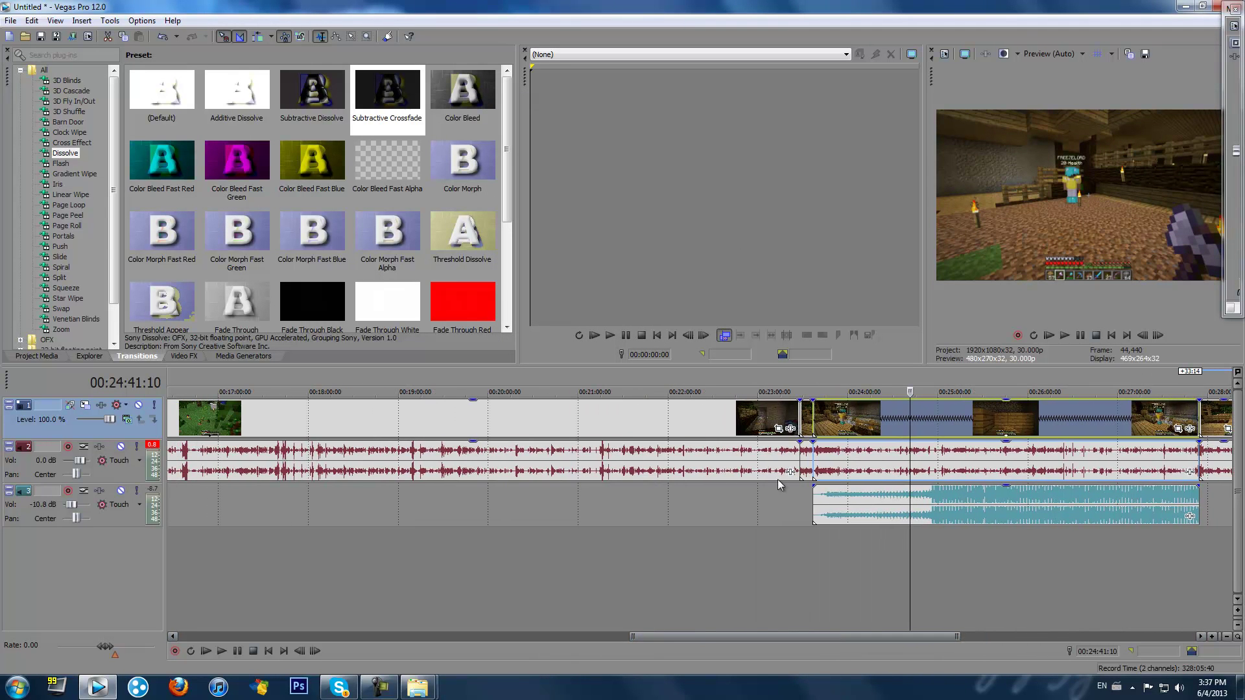
left_click(805, 426)
right_click(804, 427)
left_click(836, 415)
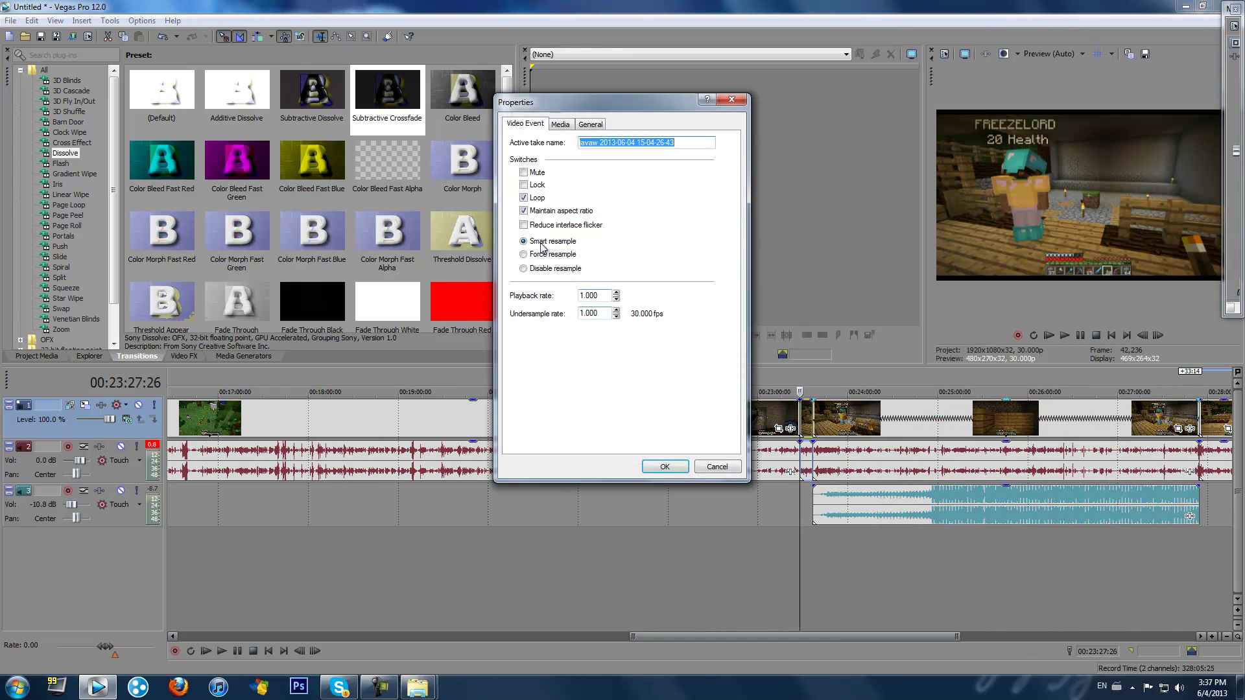
left_click(530, 267)
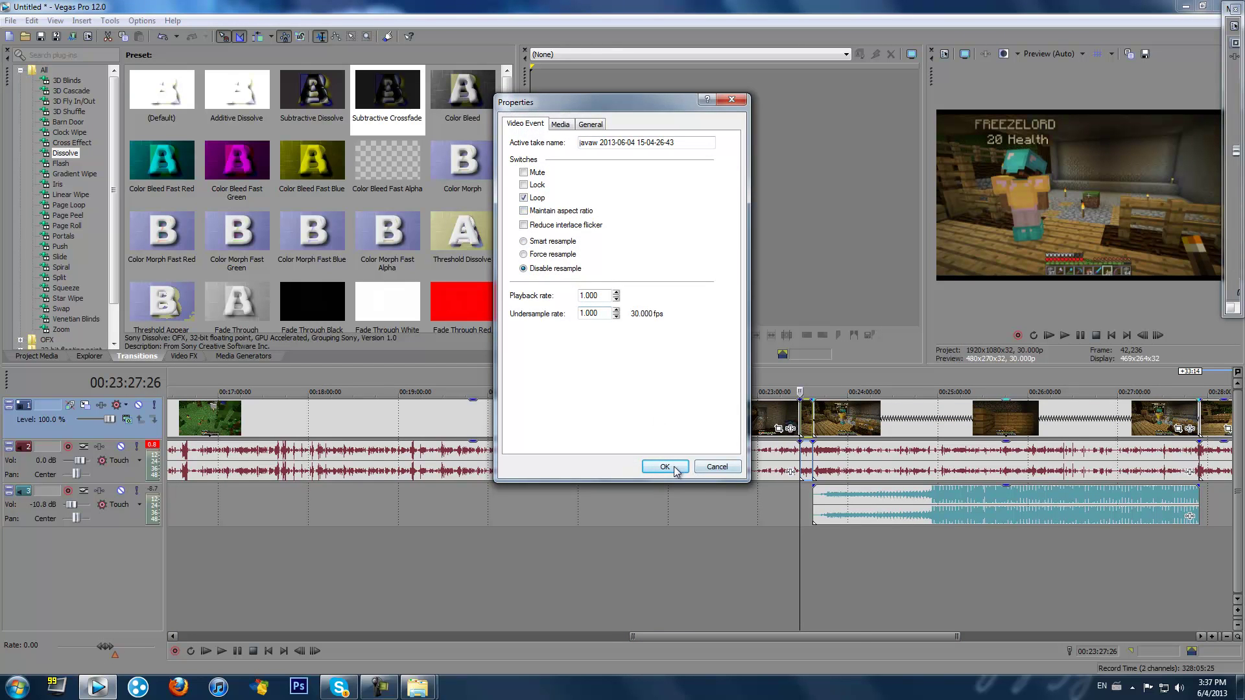
left_click(665, 467)
Set the intro event EXTRUDED TEXT PART 1 (2) to Disable resample and turn off Maintain aspect ratio.
left_click_drag(853, 632, 582, 634)
left_click(732, 415)
left_click(504, 417)
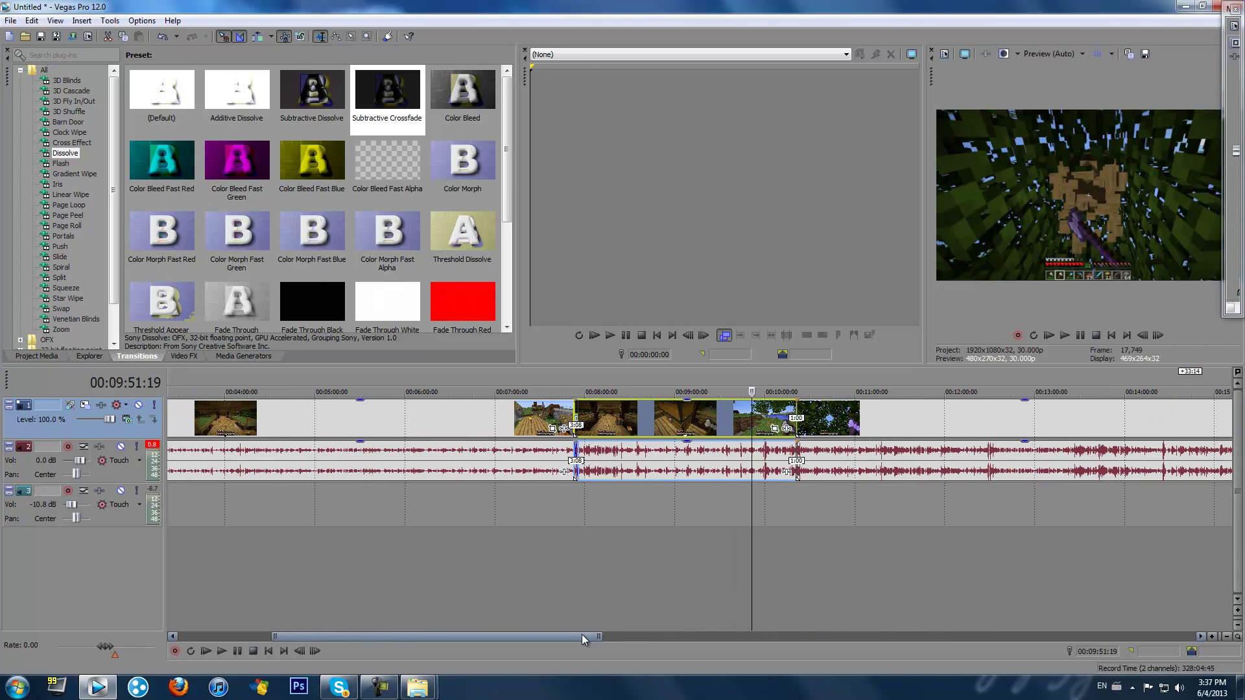
left_click(413, 428)
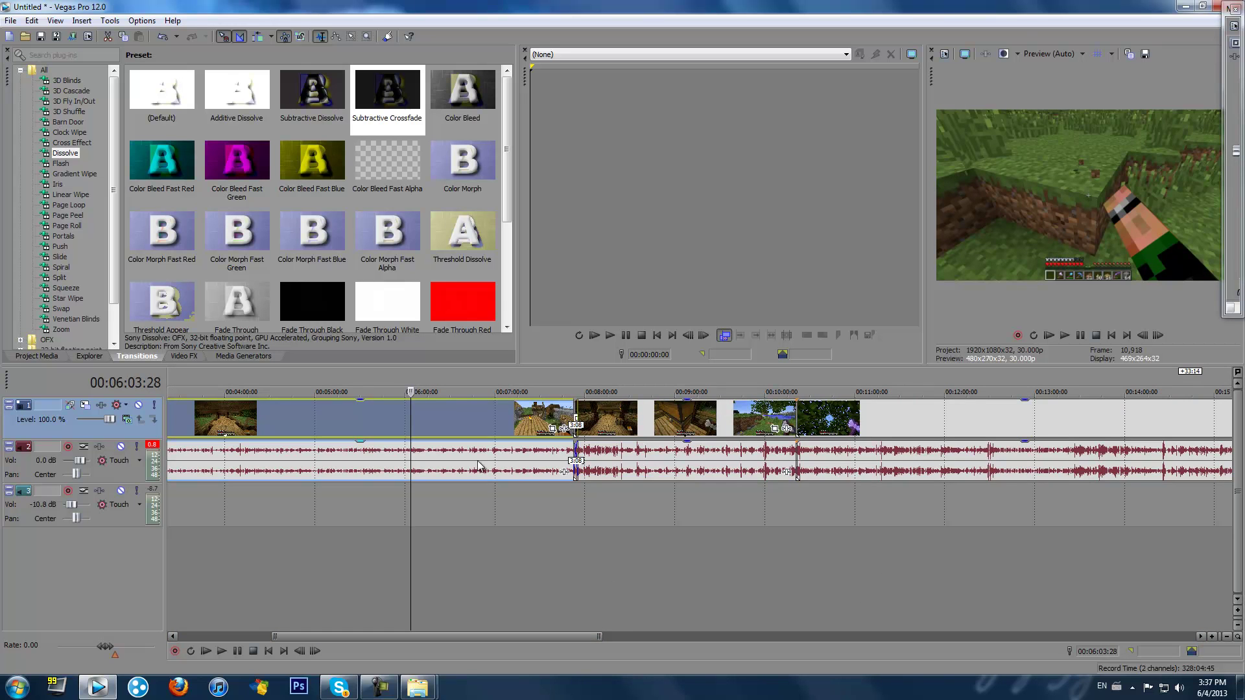
left_click_drag(568, 636, 441, 637)
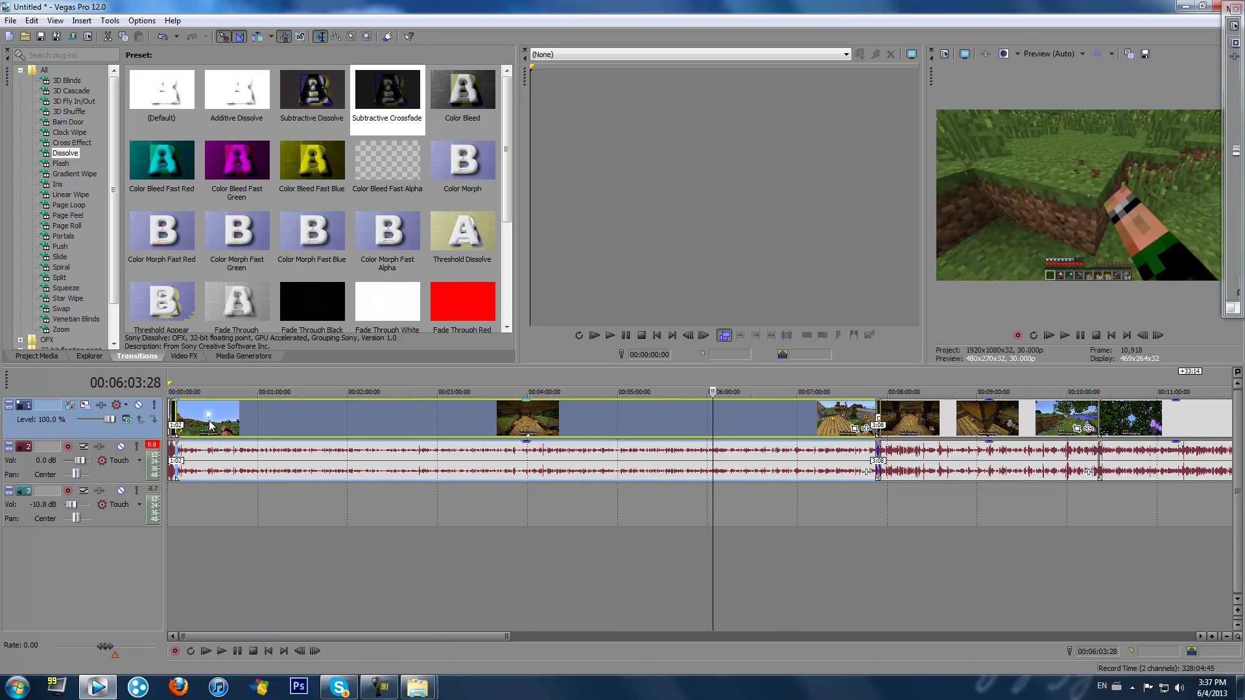
left_click(171, 418)
right_click(171, 418)
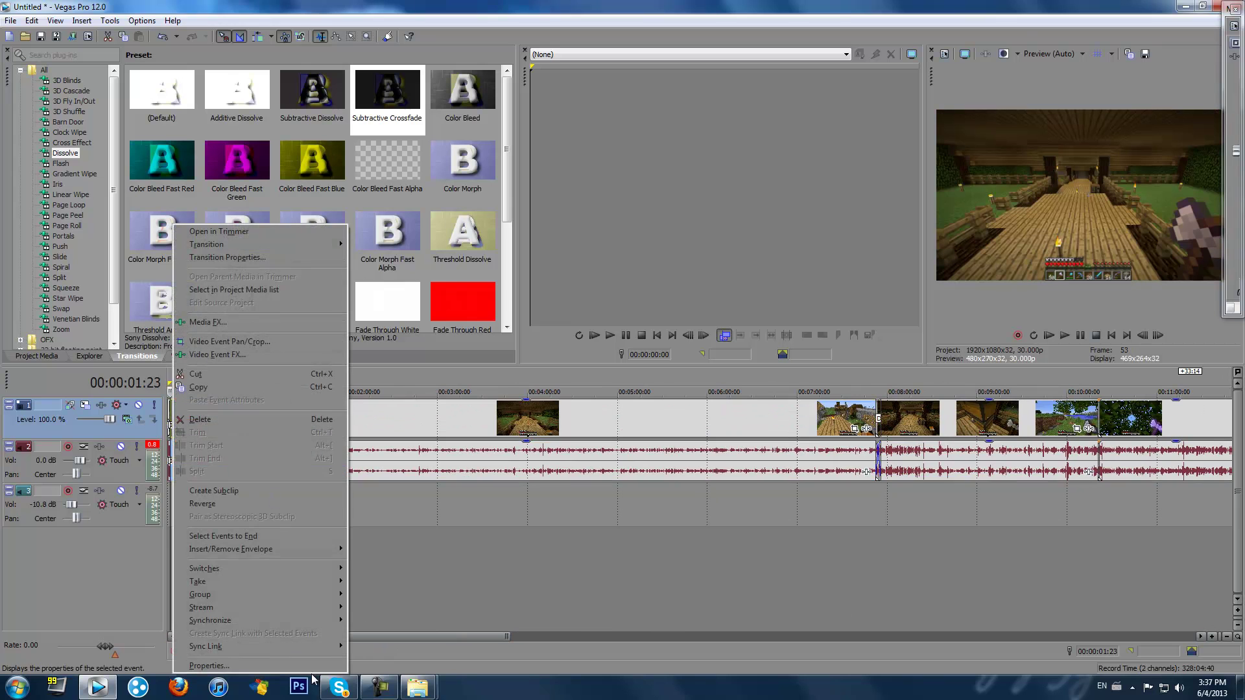
left_click(195, 664)
left_click(523, 268)
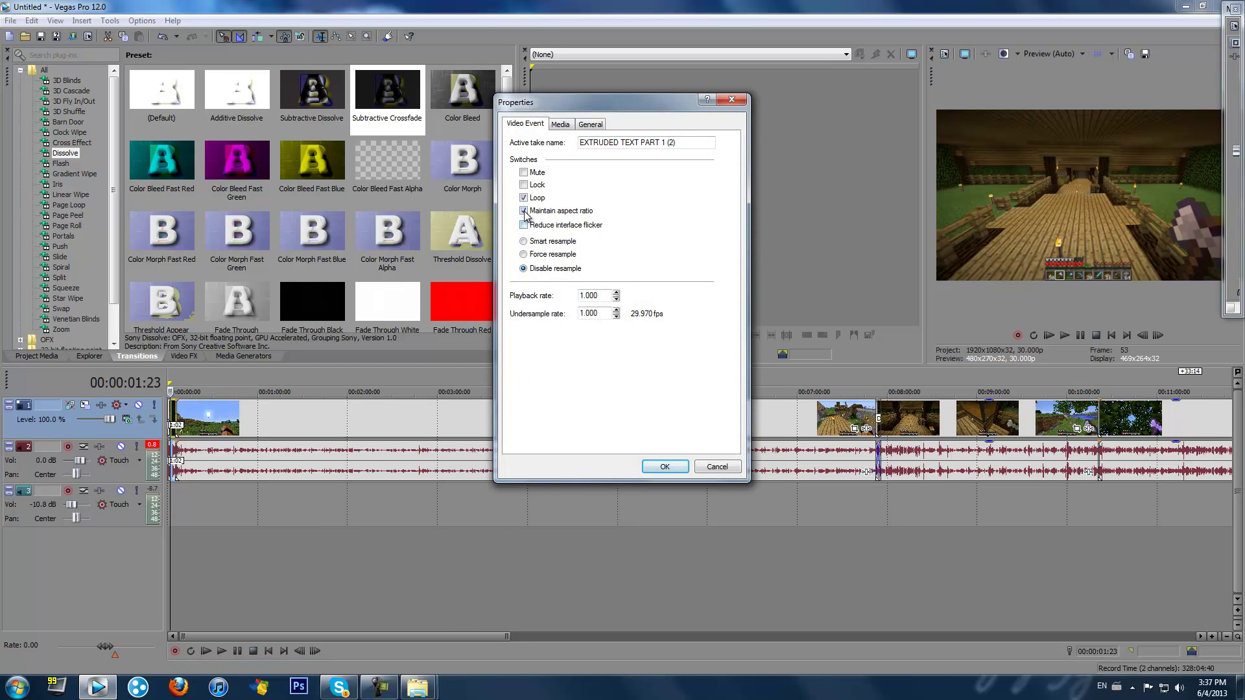
left_click(664, 467)
Turn off Maintain aspect ratio for the bloop video event at the very start of the timeline.
scroll(176, 409, "up", 6)
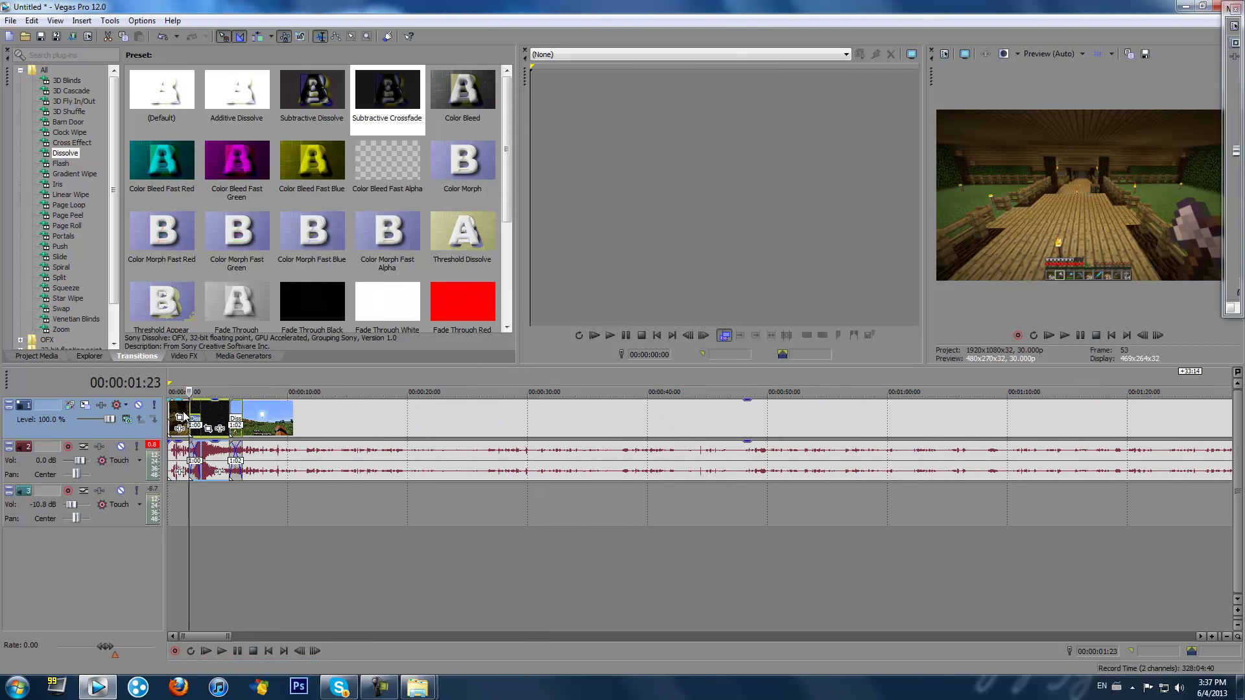
left_click(176, 407)
right_click(176, 407)
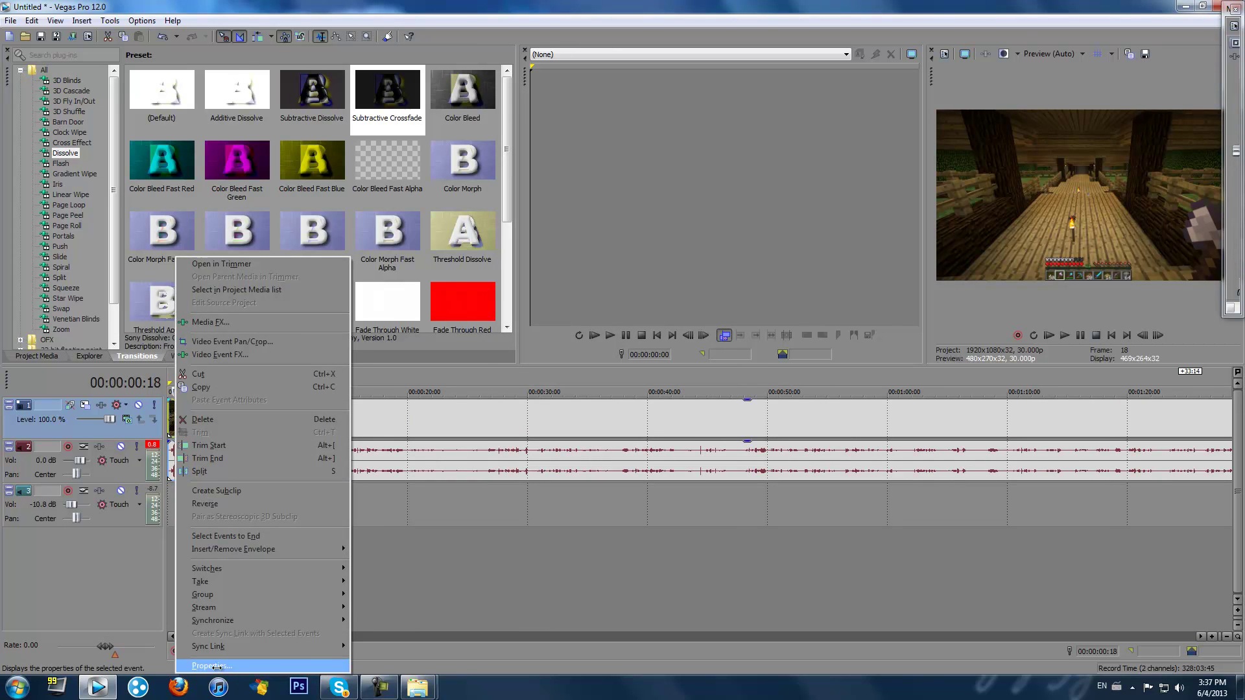
left_click(195, 668)
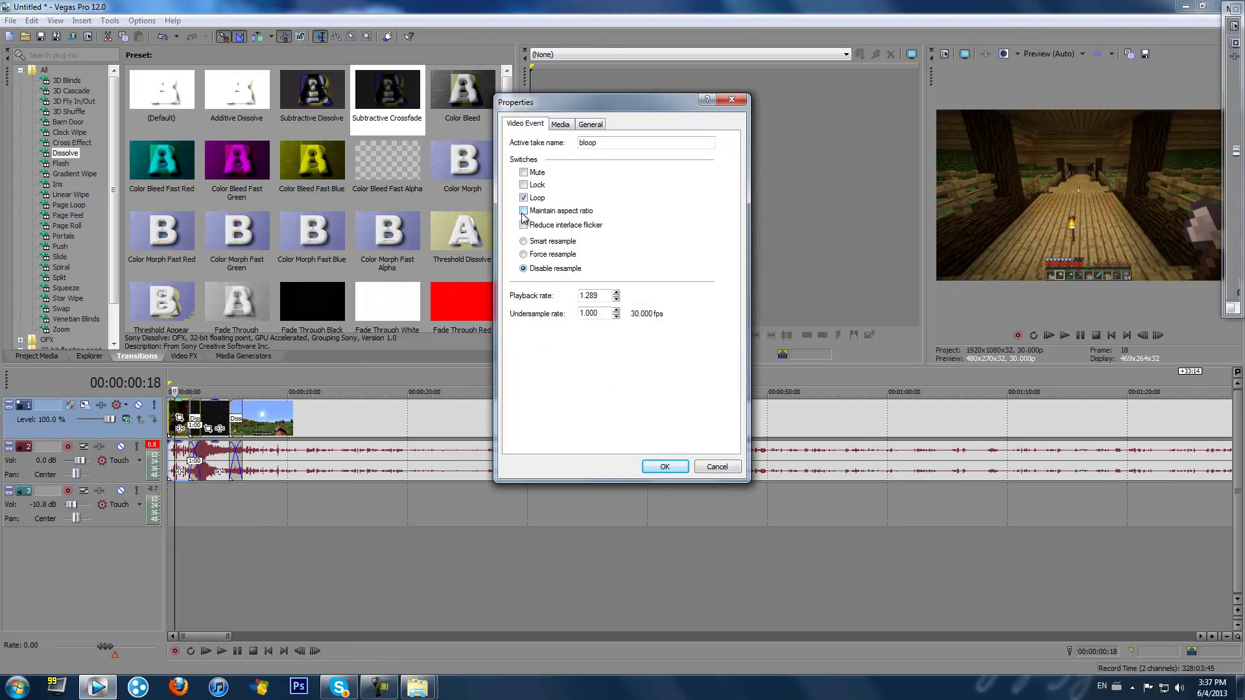
left_click(666, 467)
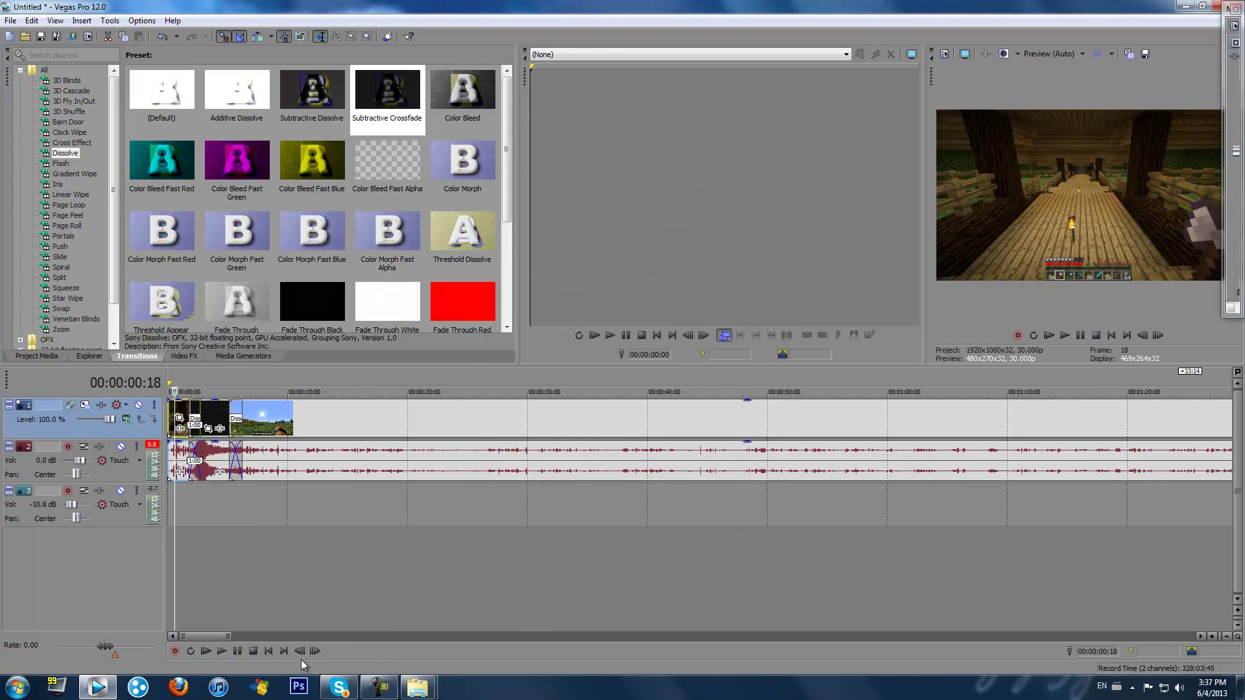
left_click_drag(198, 636, 218, 635)
left_click(374, 418)
right_click(374, 418)
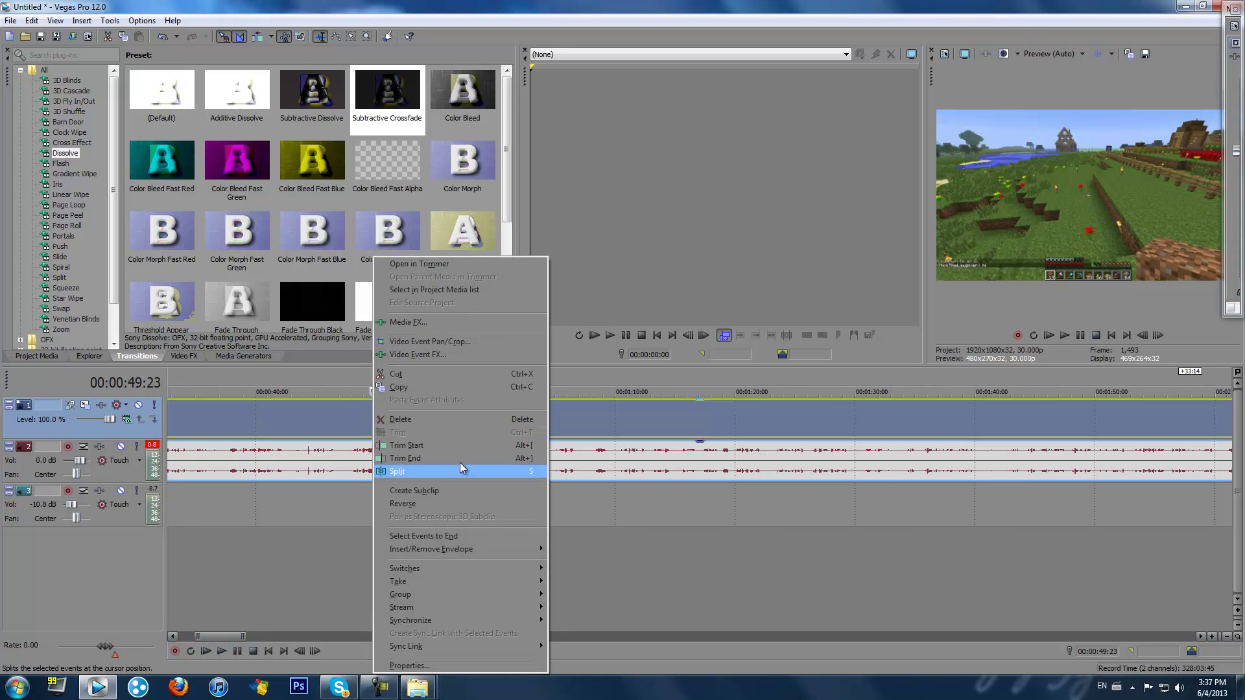
left_click(402, 666)
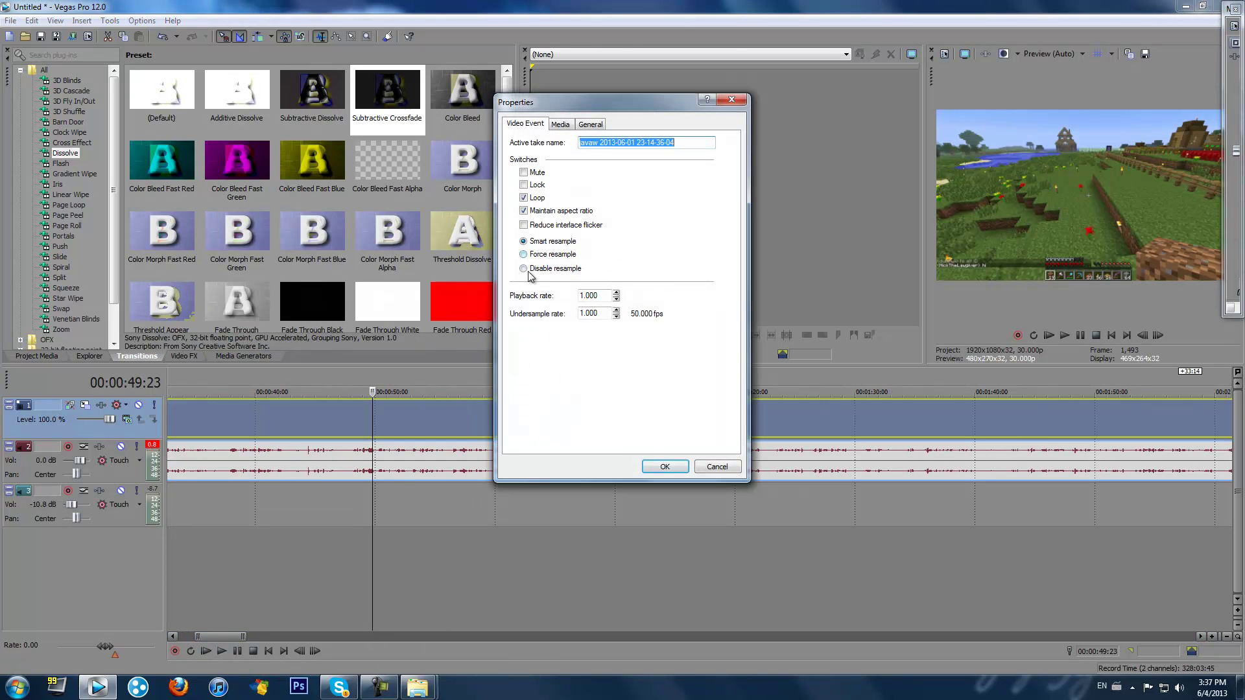
left_click(522, 270)
left_click(668, 469)
left_click_drag(381, 637, 494, 631)
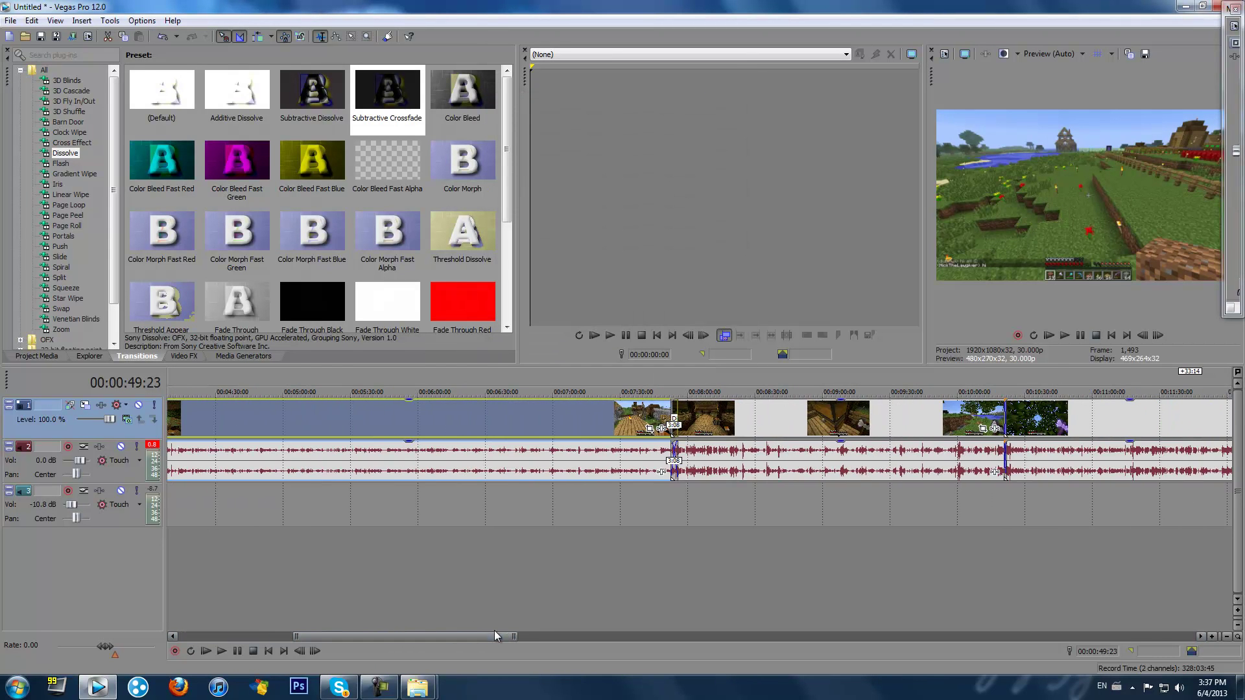
left_click(709, 414)
right_click(707, 410)
left_click(745, 666)
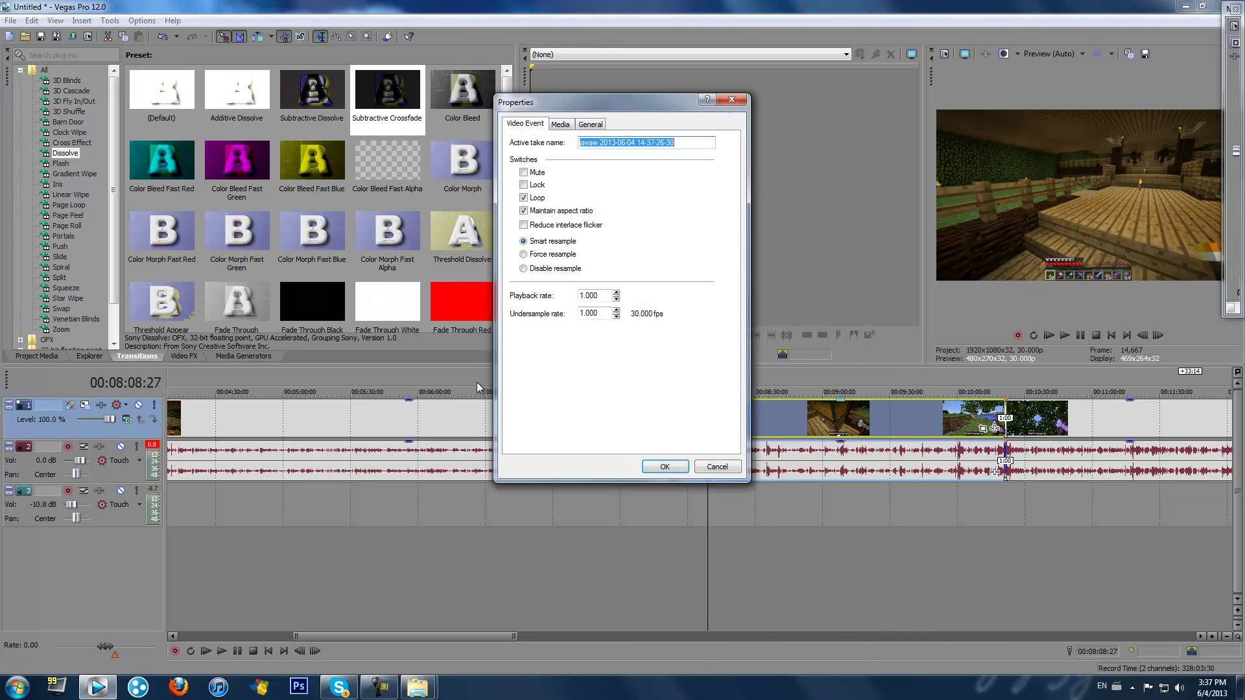
left_click(529, 271)
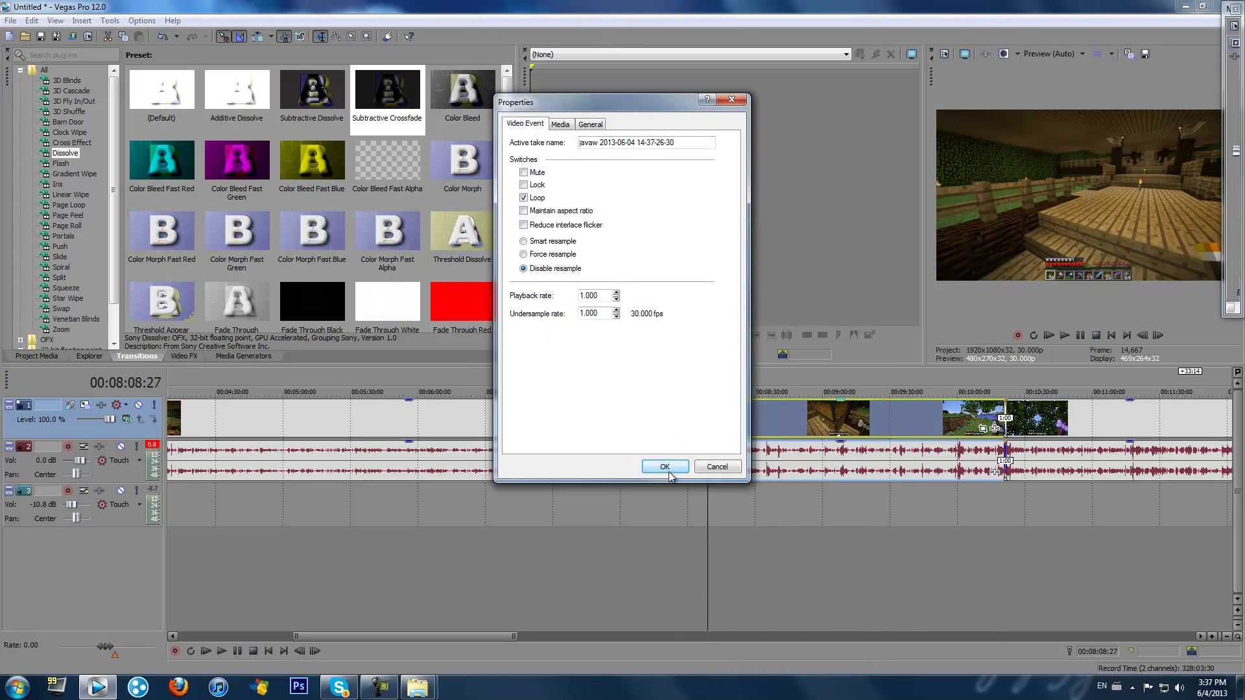
left_click(665, 467)
Check the video event properties at the transition between the first and second gameplay clips, leaving any plug-in chooser unused.
left_click(671, 415)
right_click(671, 415)
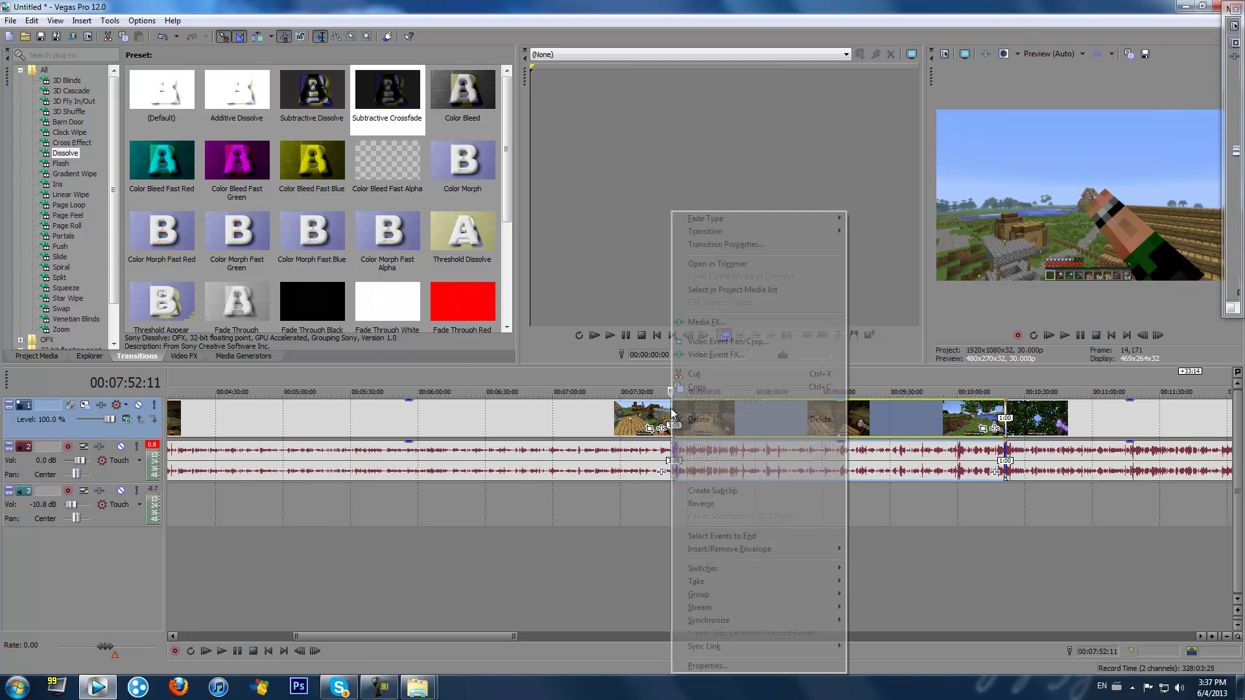
left_click(737, 665)
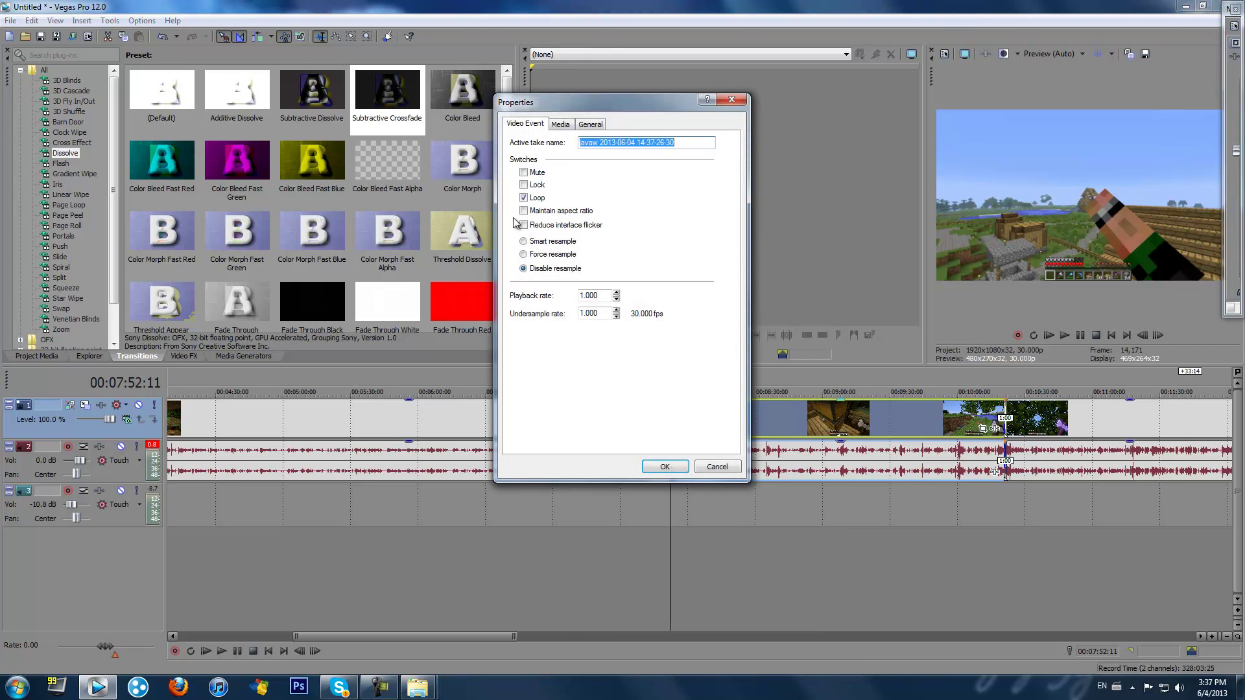
left_click(664, 467)
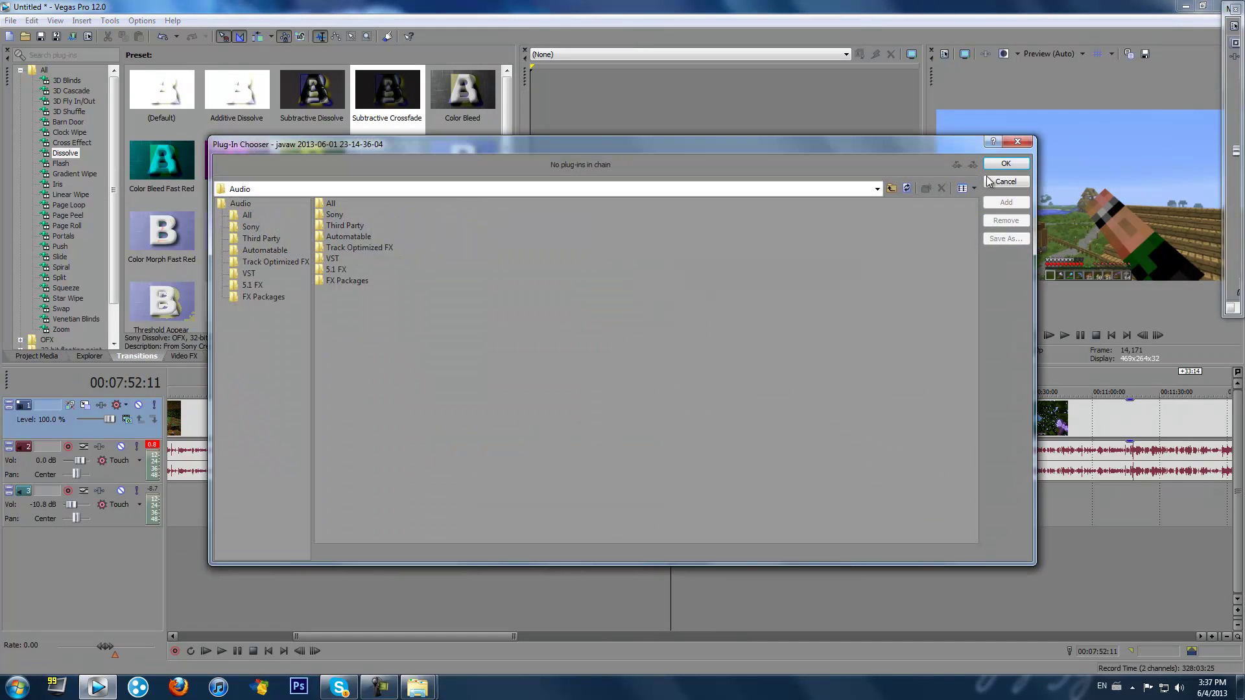
left_click(1014, 181)
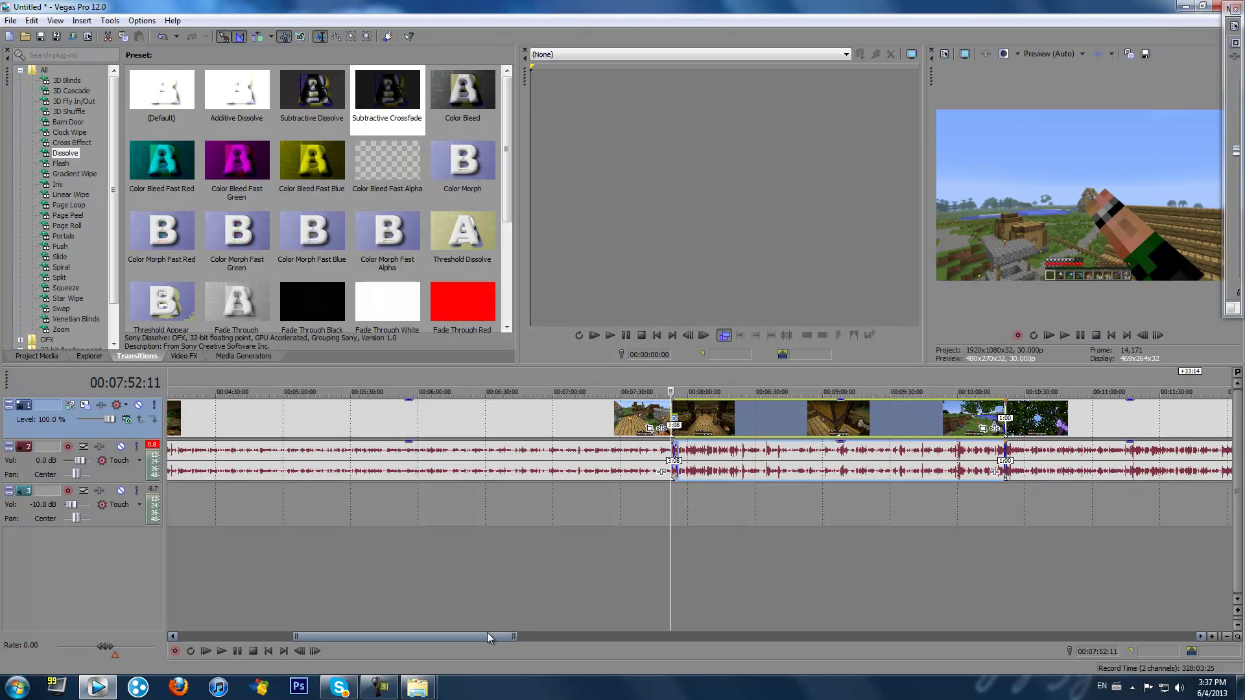
left_click_drag(488, 636, 544, 636)
right_click(827, 420)
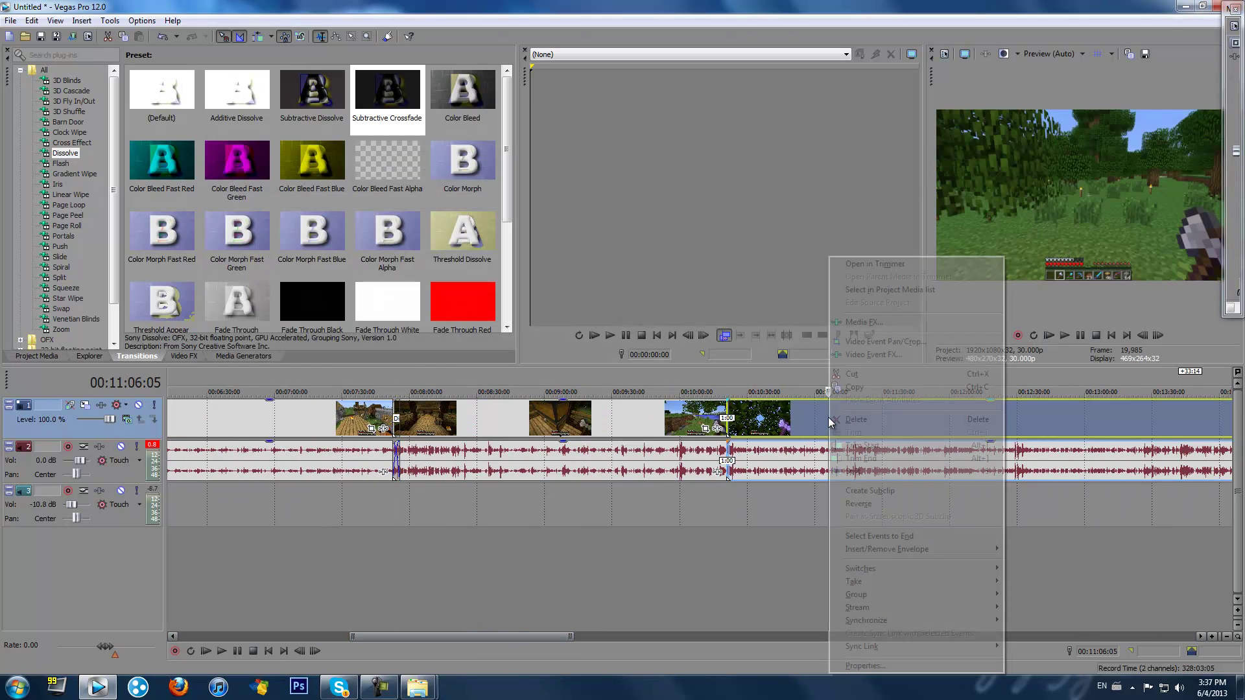
left_click(897, 664)
left_click(535, 272)
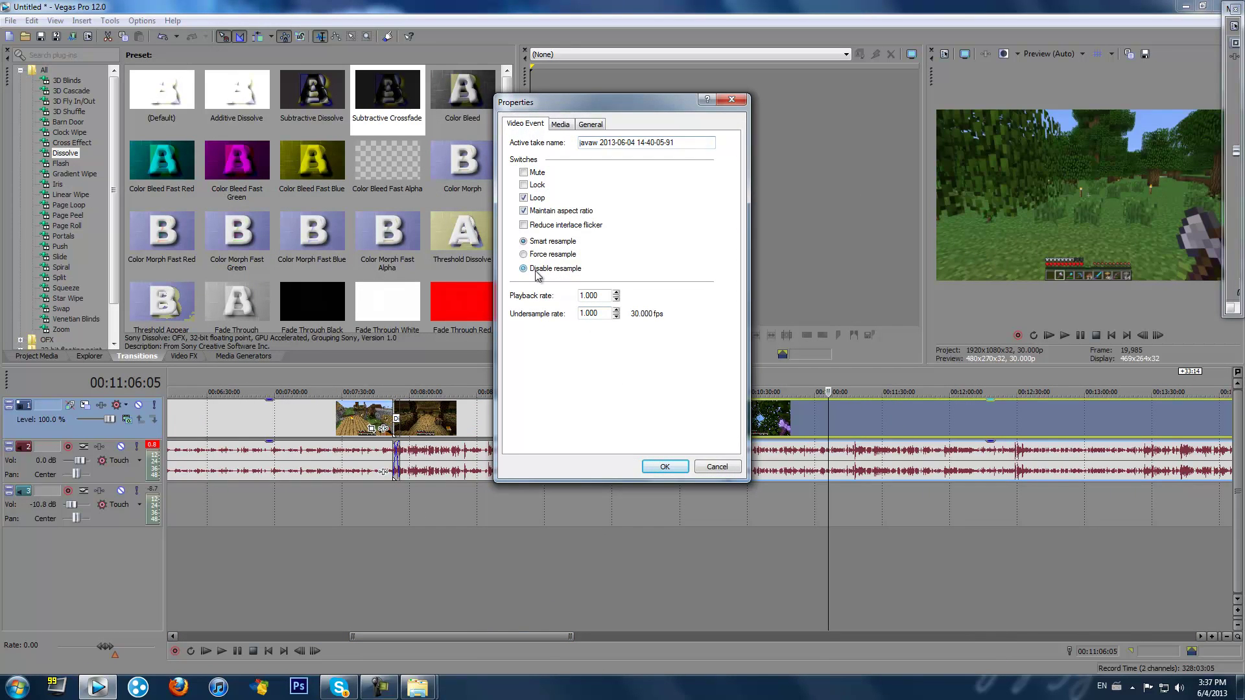
left_click(662, 465)
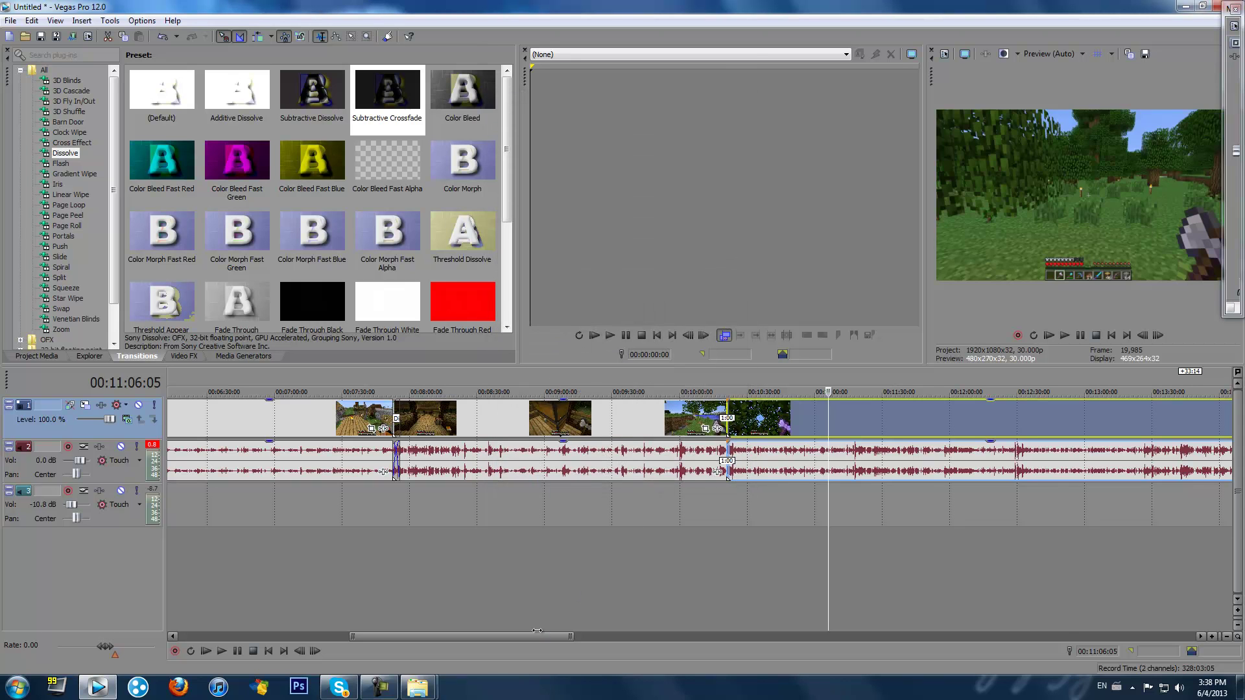
Review the resample and aspect ratio settings of the long third gameplay clip further along the timeline.
left_click_drag(537, 629, 578, 634)
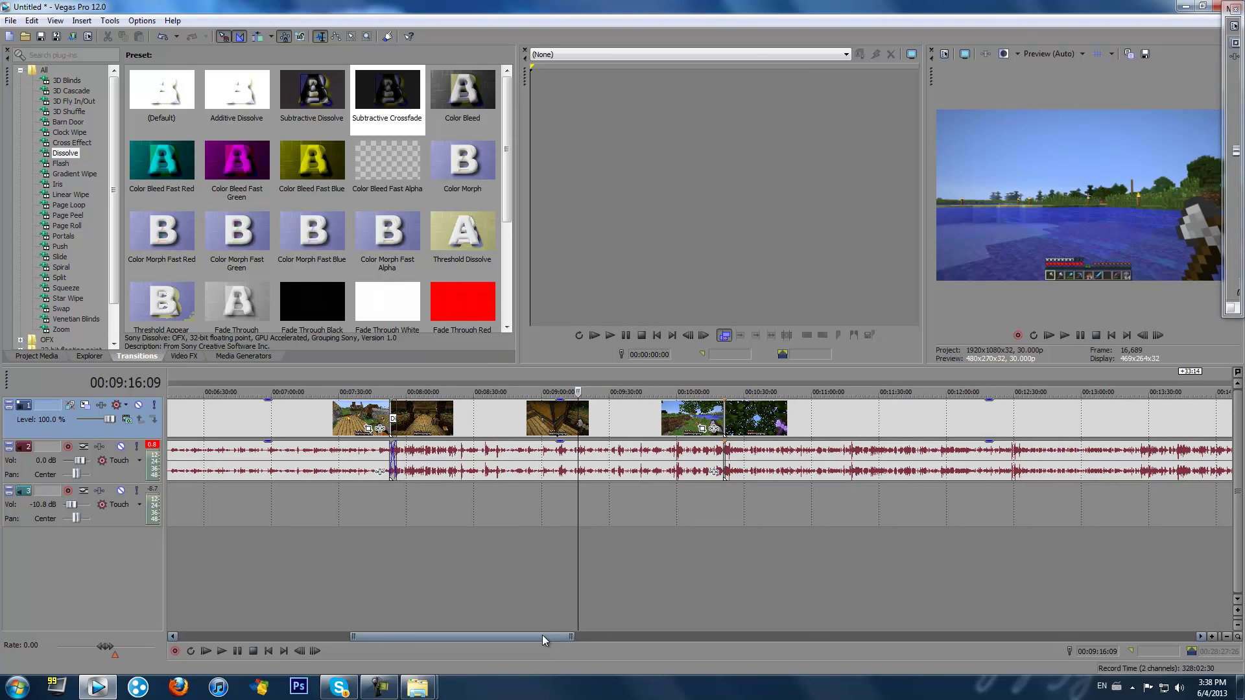
left_click_drag(542, 636, 601, 636)
left_click(752, 404)
right_click(752, 404)
left_click(825, 666)
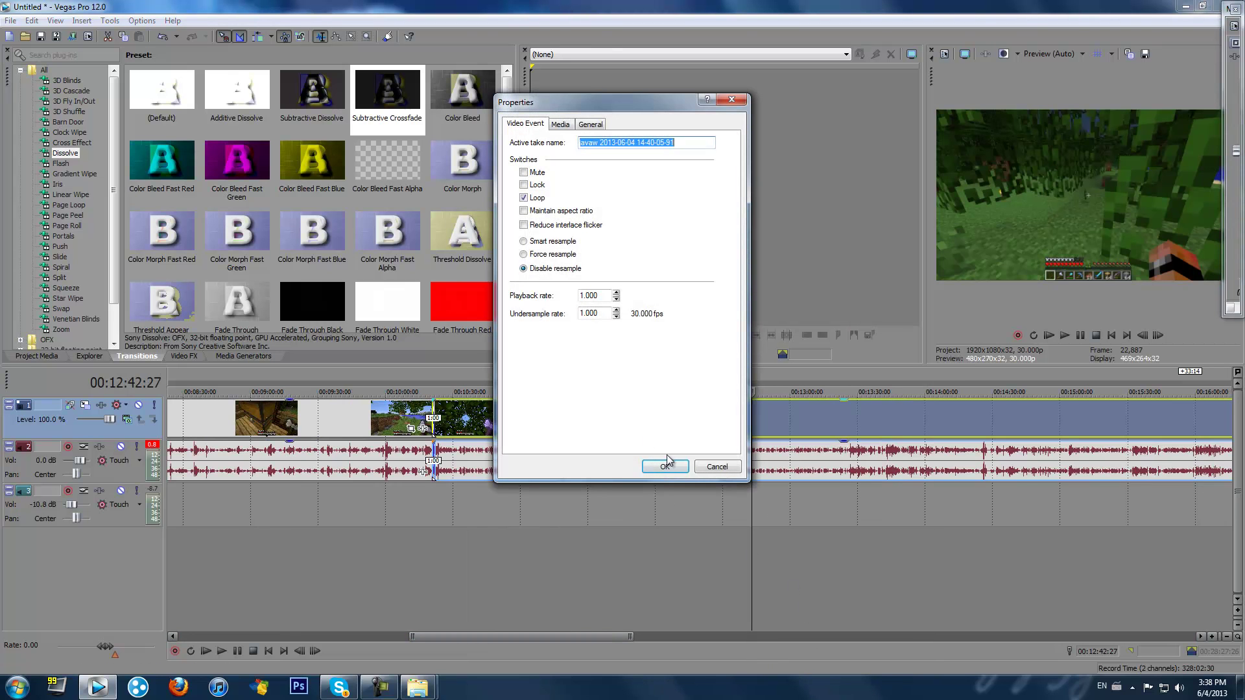
left_click(661, 470)
left_click_drag(616, 635, 889, 630)
left_click(742, 415)
right_click(743, 415)
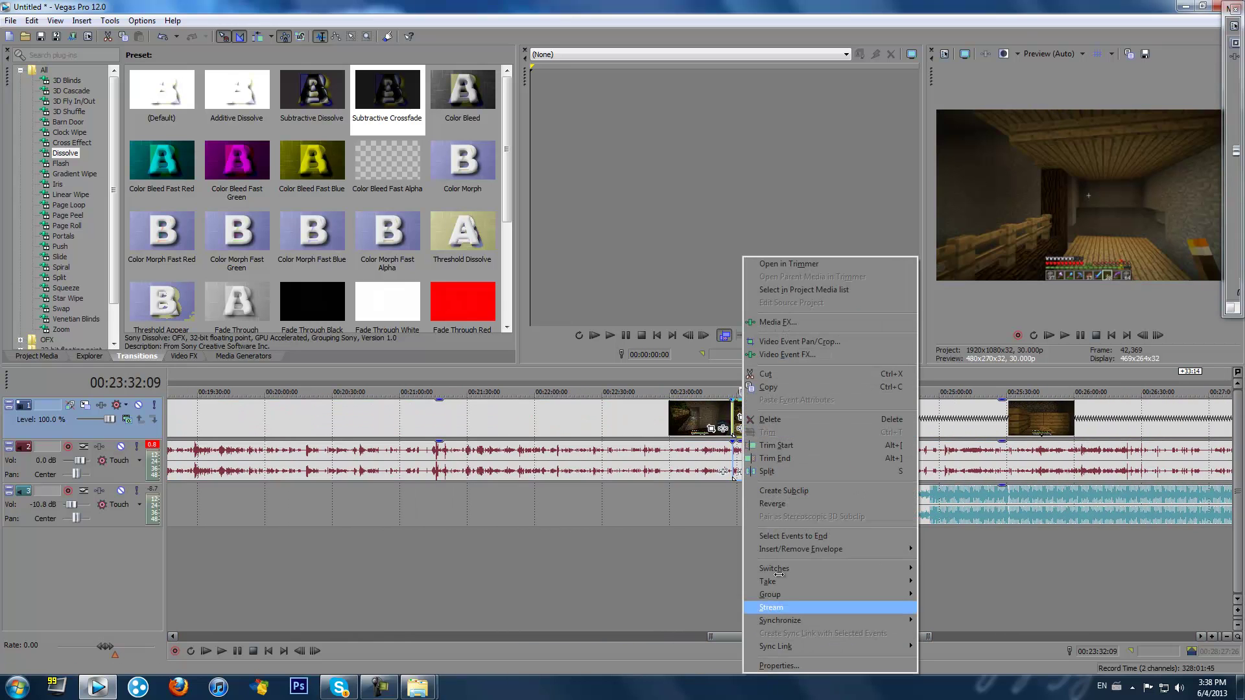
left_click(798, 666)
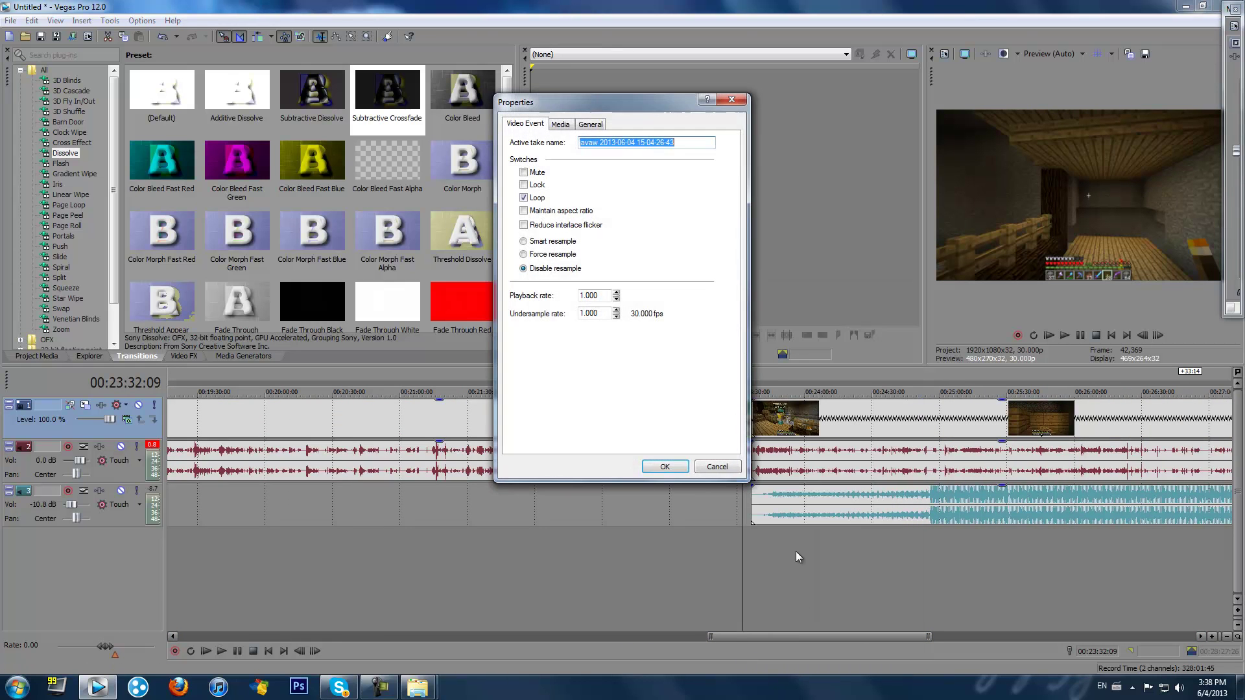
left_click(665, 467)
left_click(730, 571)
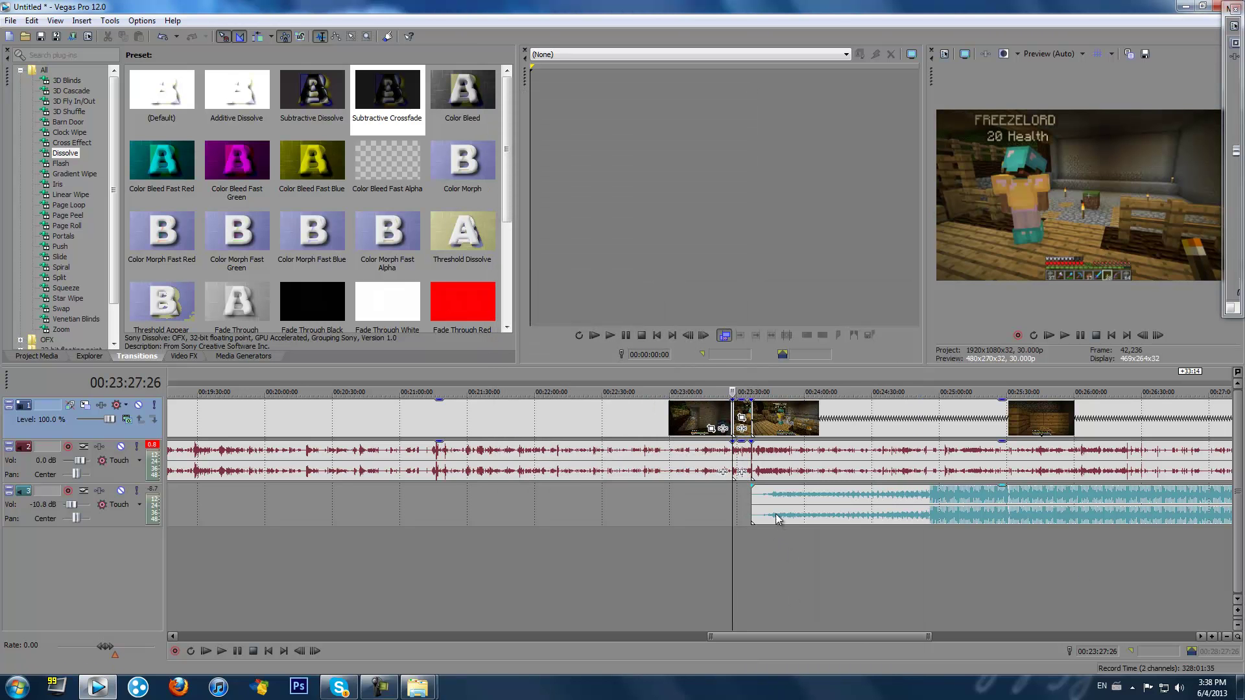
Play back the last seconds of the closing clip at the end of the timeline.
left_click_drag(783, 636, 882, 565)
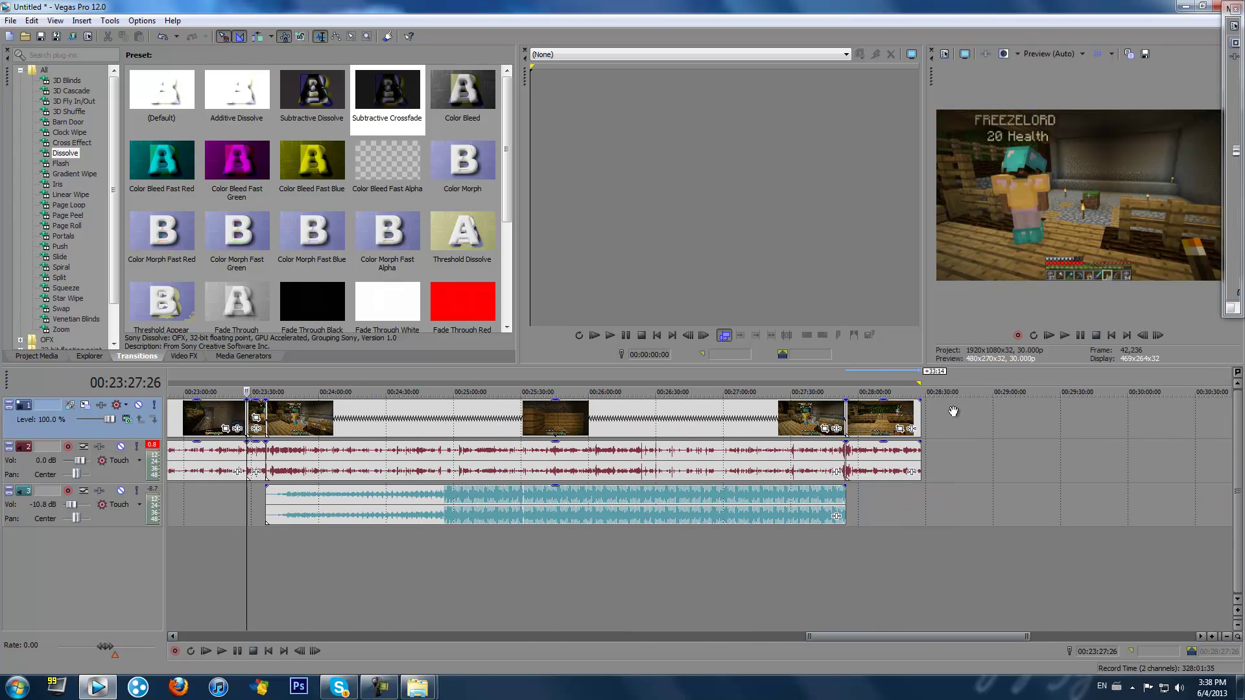
left_click(919, 380)
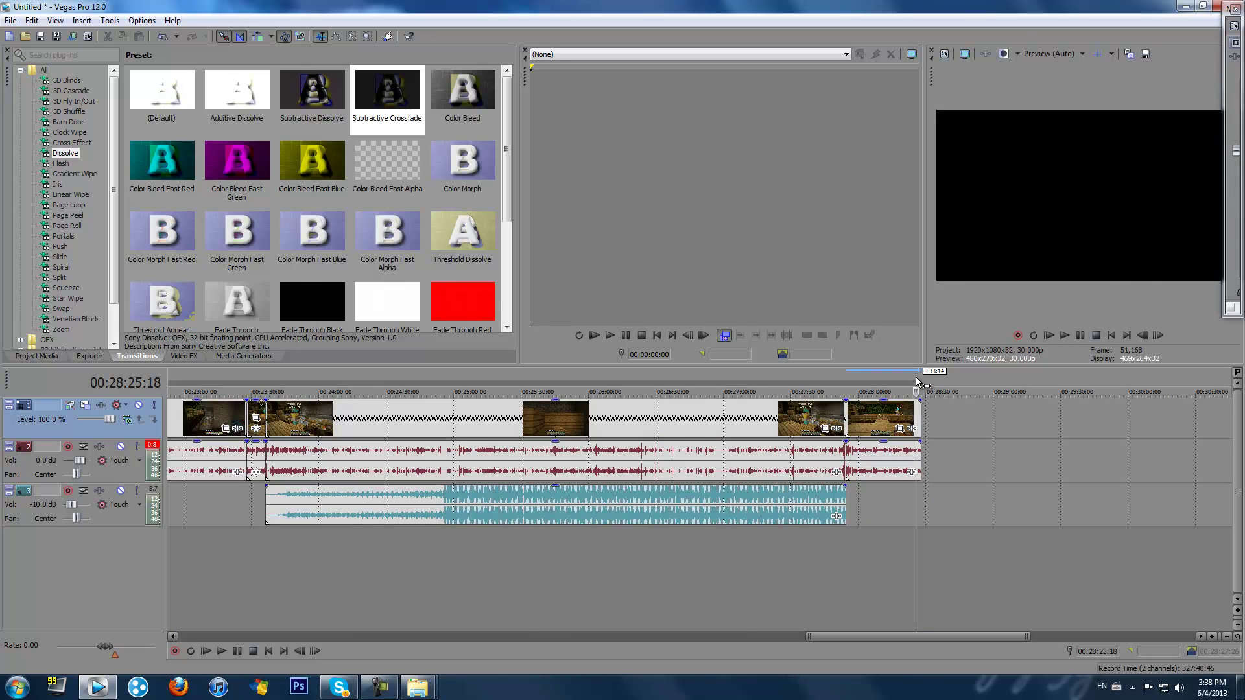
left_click(917, 381)
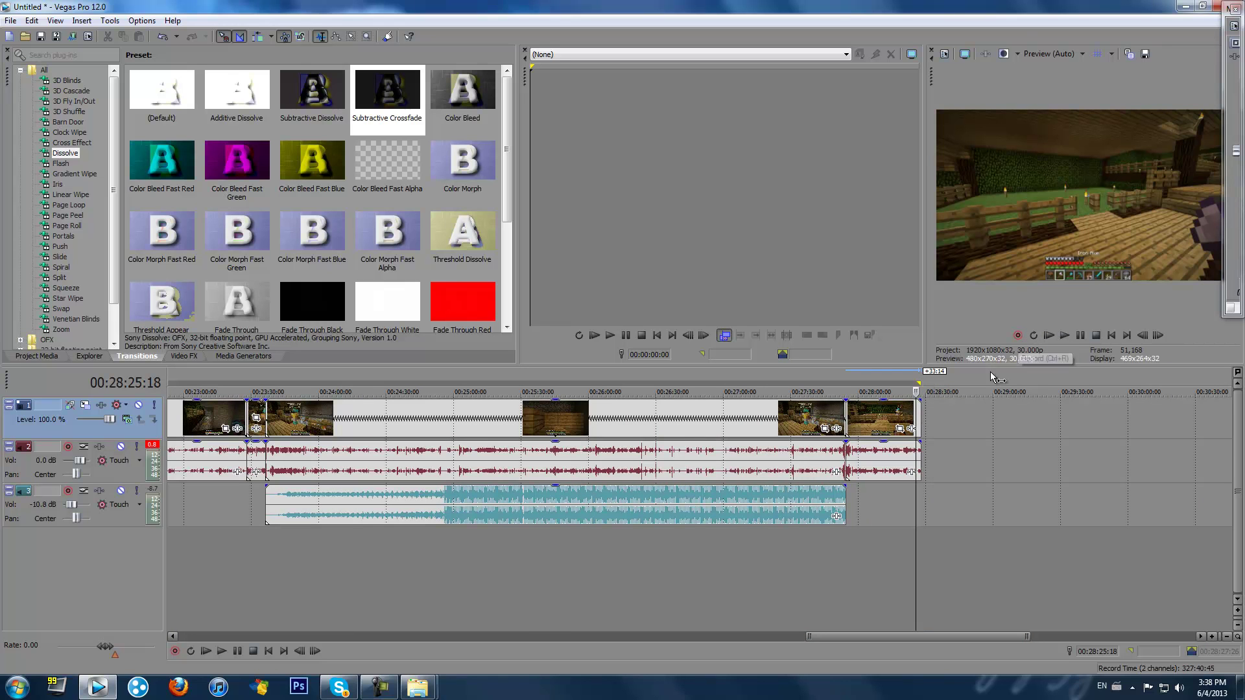
left_click(1065, 335)
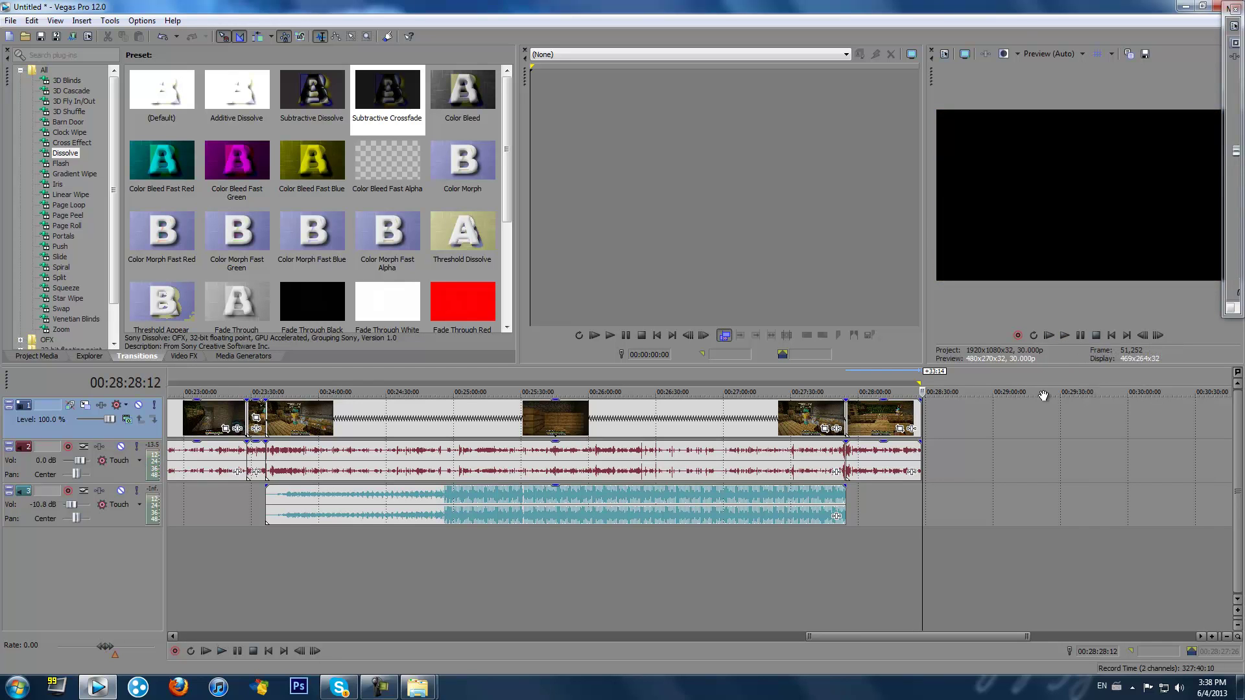
Return to the start of the timeline, show the project media, and open the Render As dialog.
left_click_drag(838, 636, 537, 565)
scroll(350, 588, "left", 10)
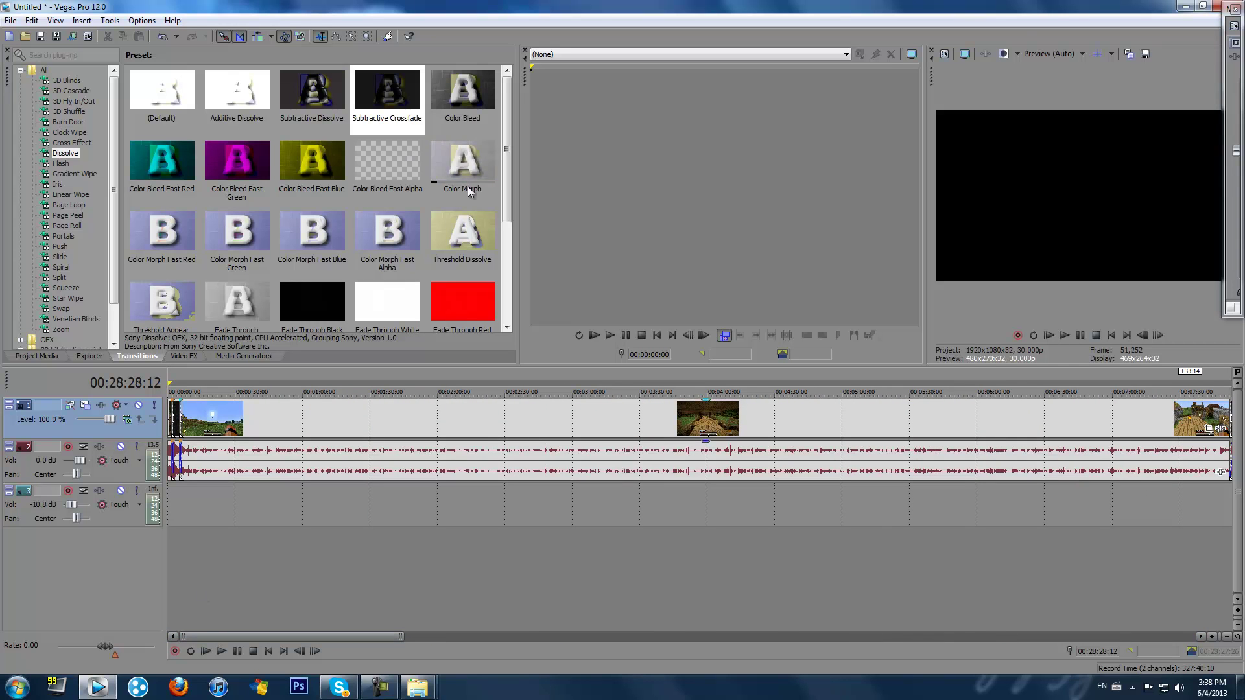
left_click(27, 356)
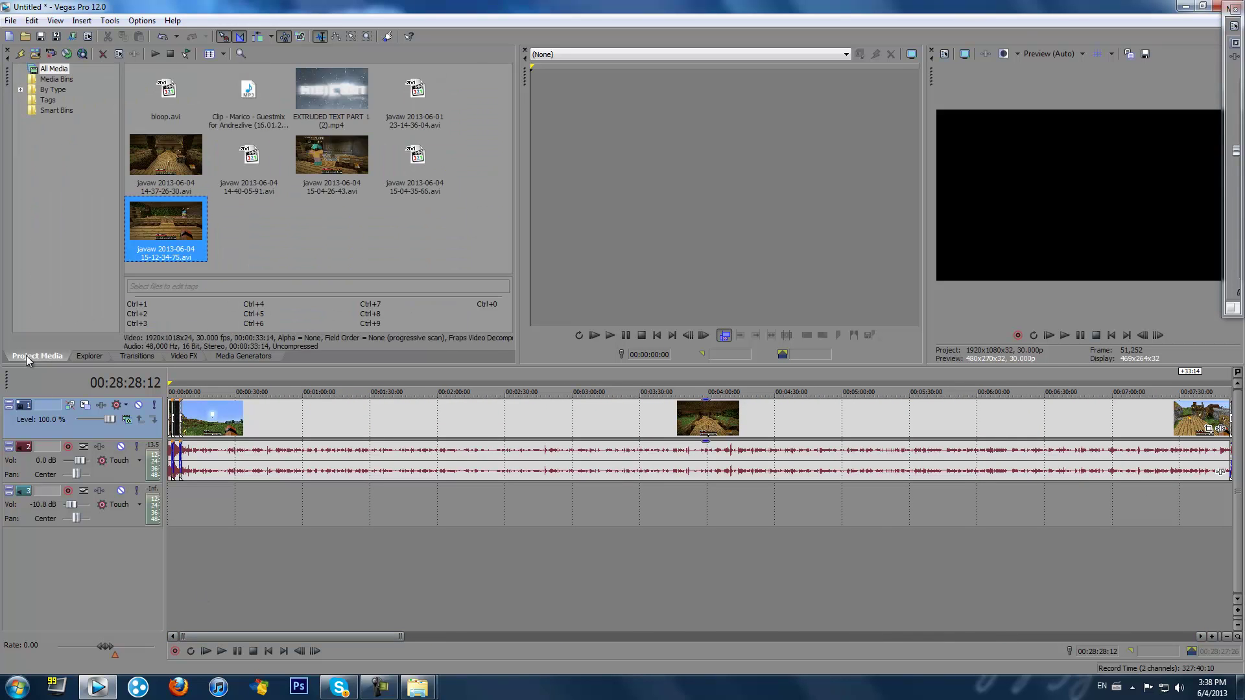
left_click(11, 22)
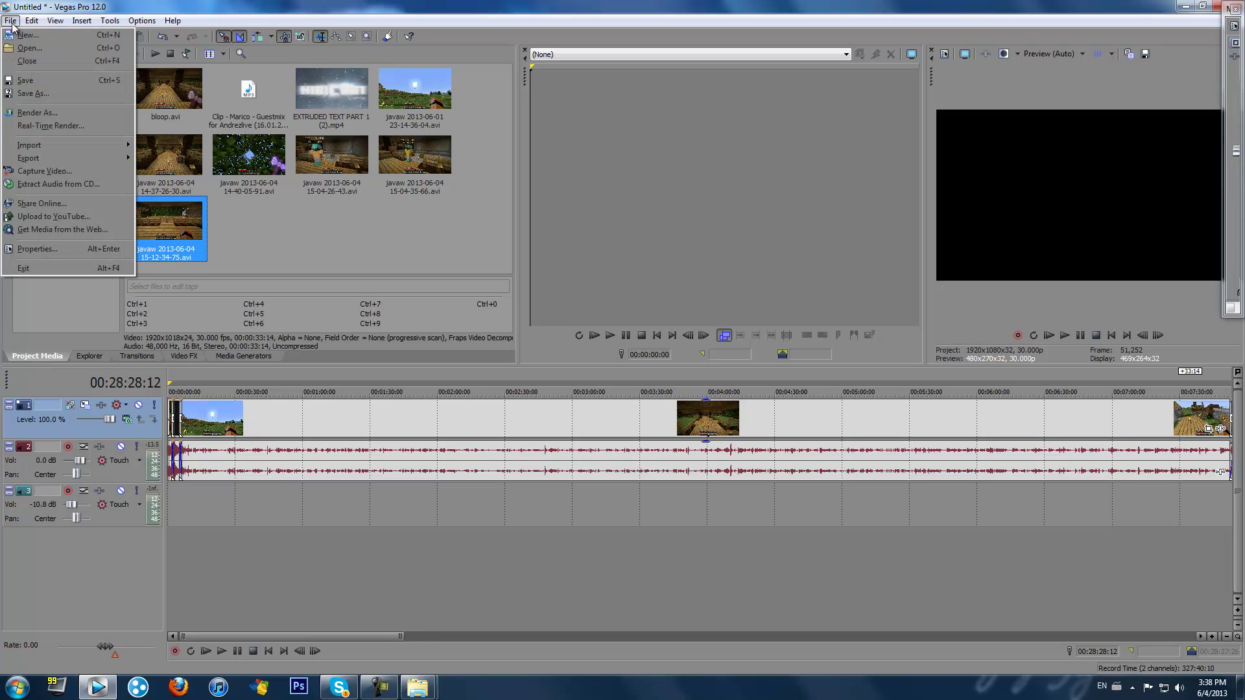
left_click(71, 113)
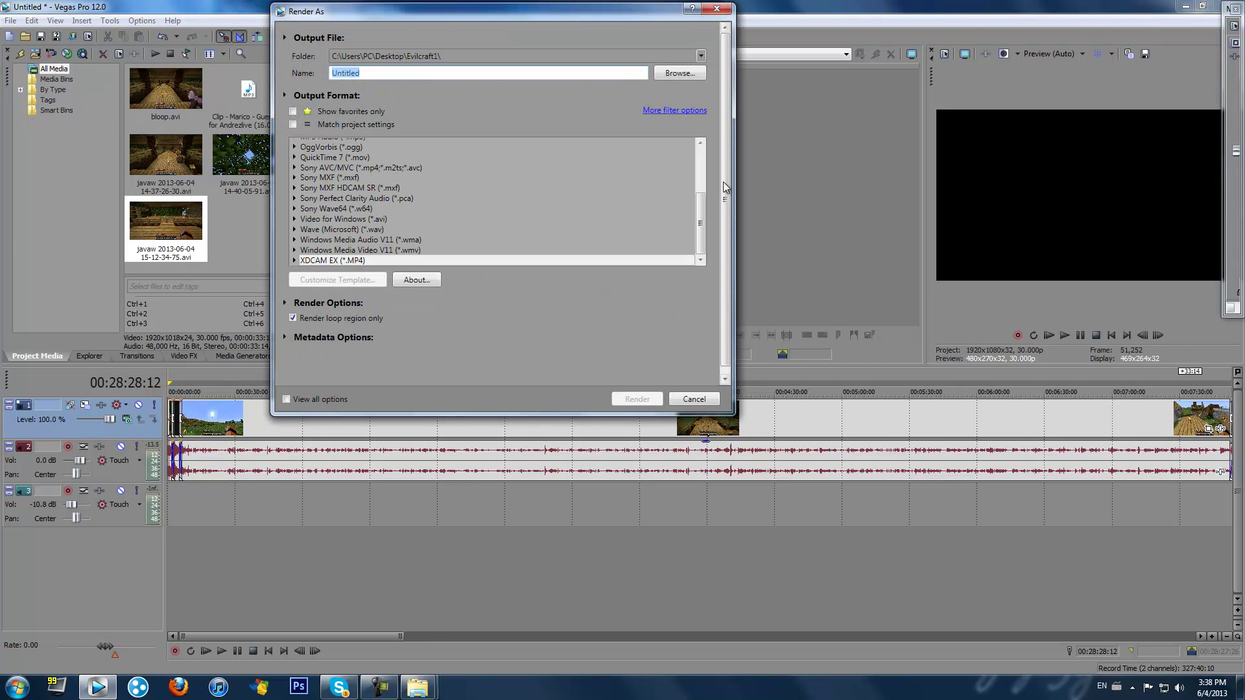
Expand the XDCAM EX (*.MP4) output format and look through its render templates.
scroll(703, 223, "up", 5)
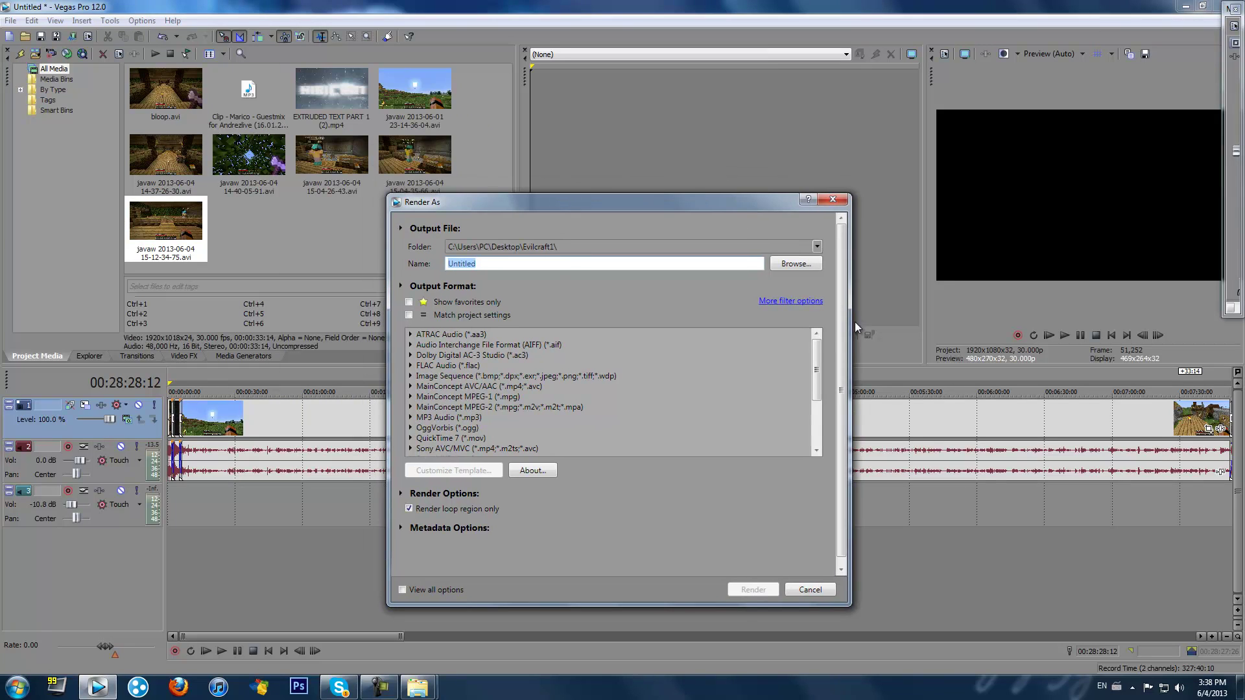
scroll(843, 316, "down", 1)
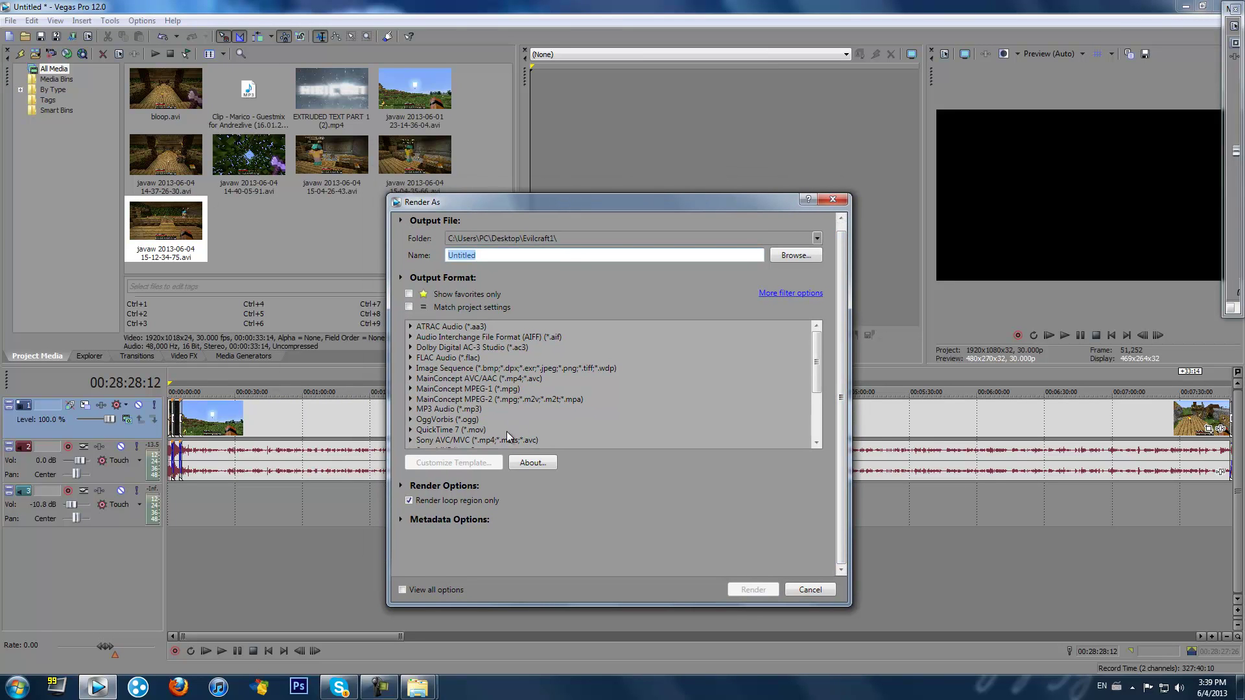
left_click_drag(817, 374, 823, 422)
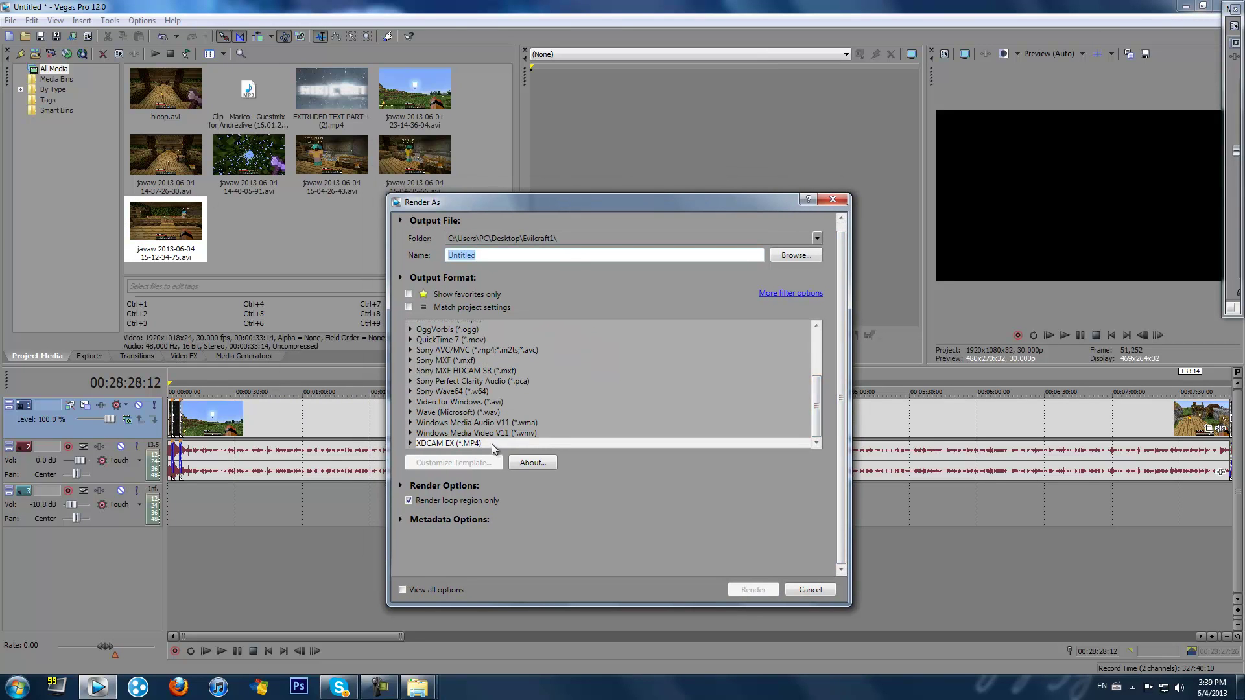
left_click(412, 445)
left_click_drag(818, 406, 825, 435)
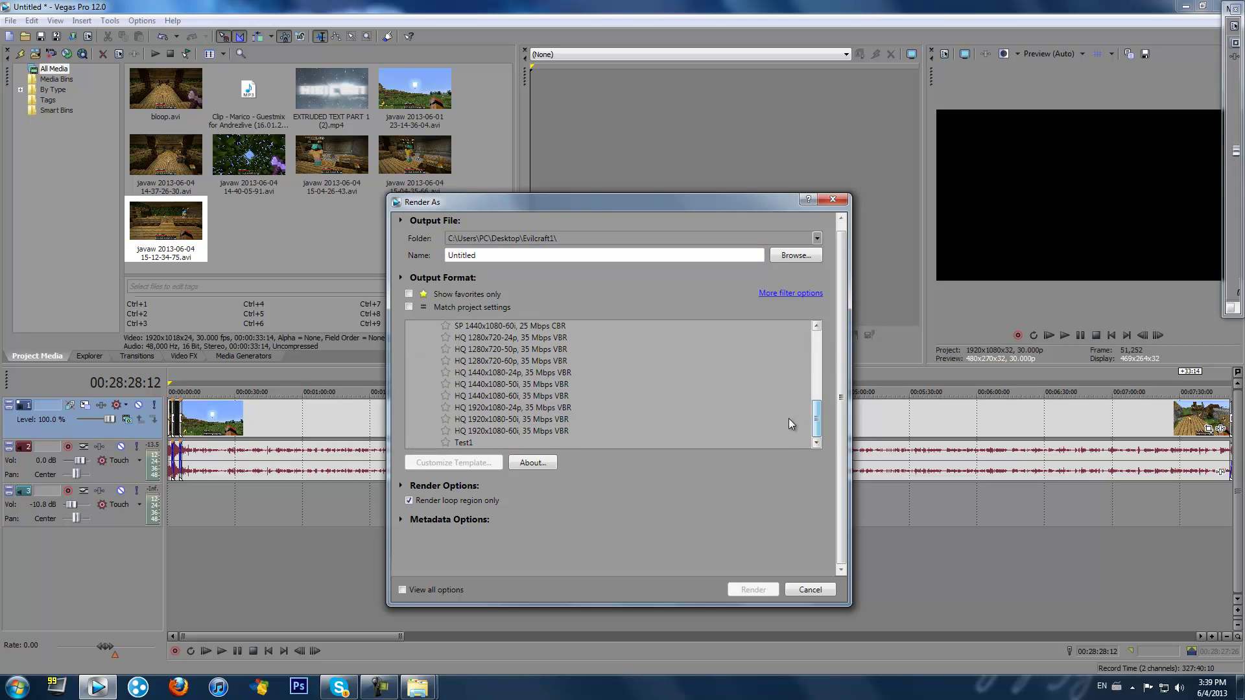
scroll(816, 414, "up", 2)
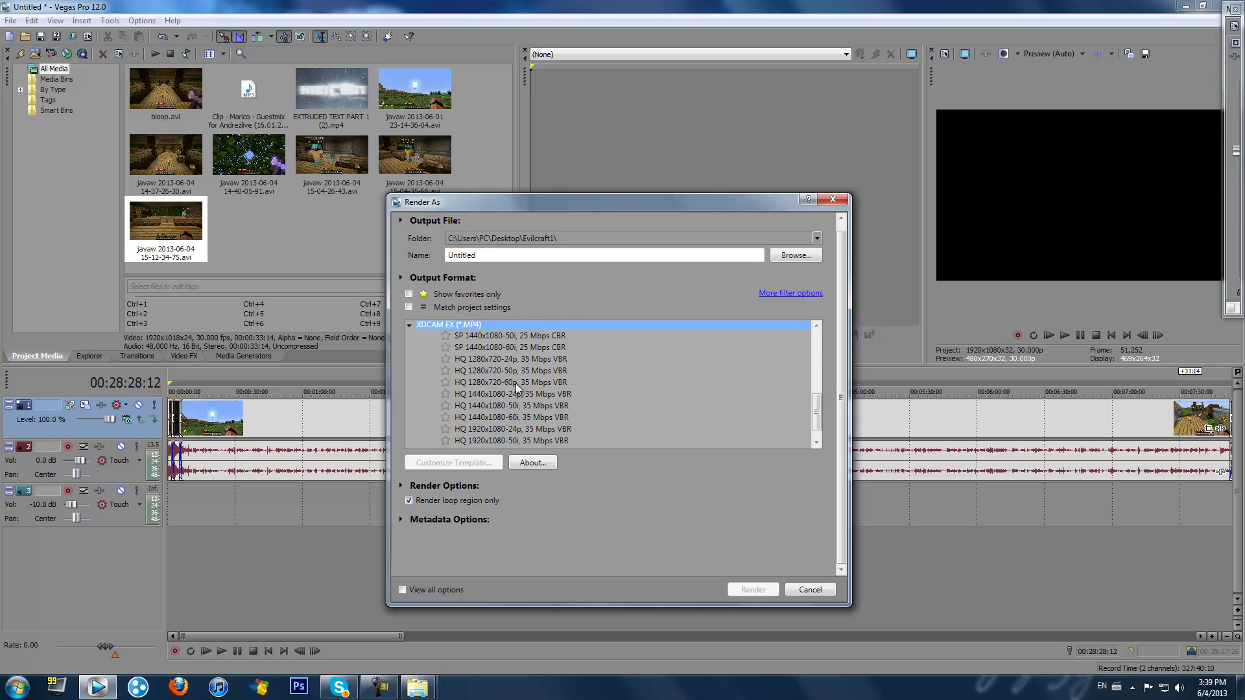
scroll(526, 387, "up", 1)
scroll(532, 392, "down", 1)
scroll(817, 415, "down", 1)
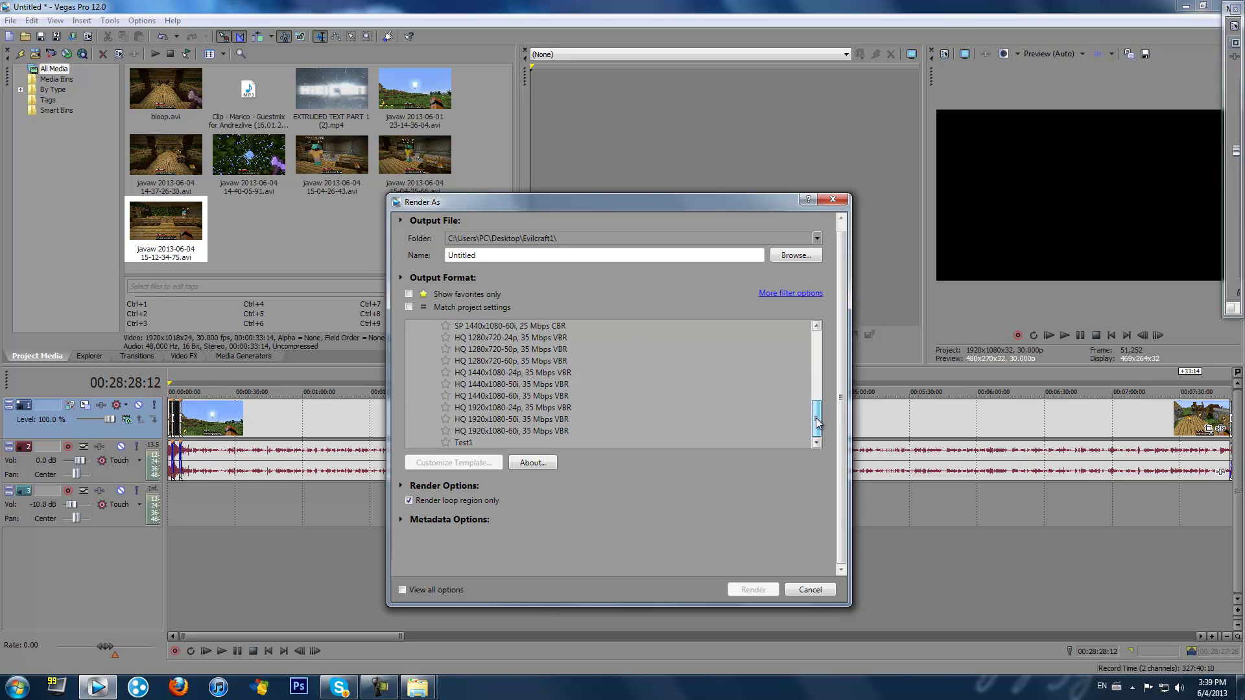
Inspect the custom settings of the HQ 1280x720-50p, 35 Mbps VBR template and close them without changes.
left_click(493, 351)
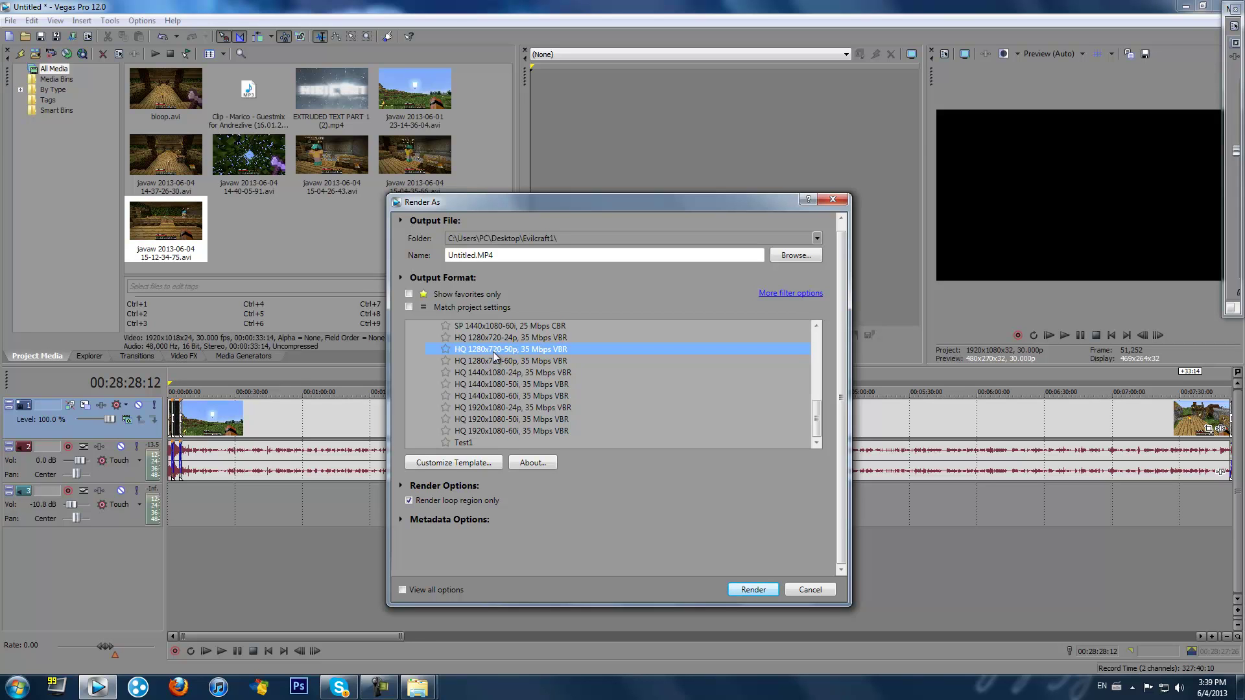
left_click(458, 463)
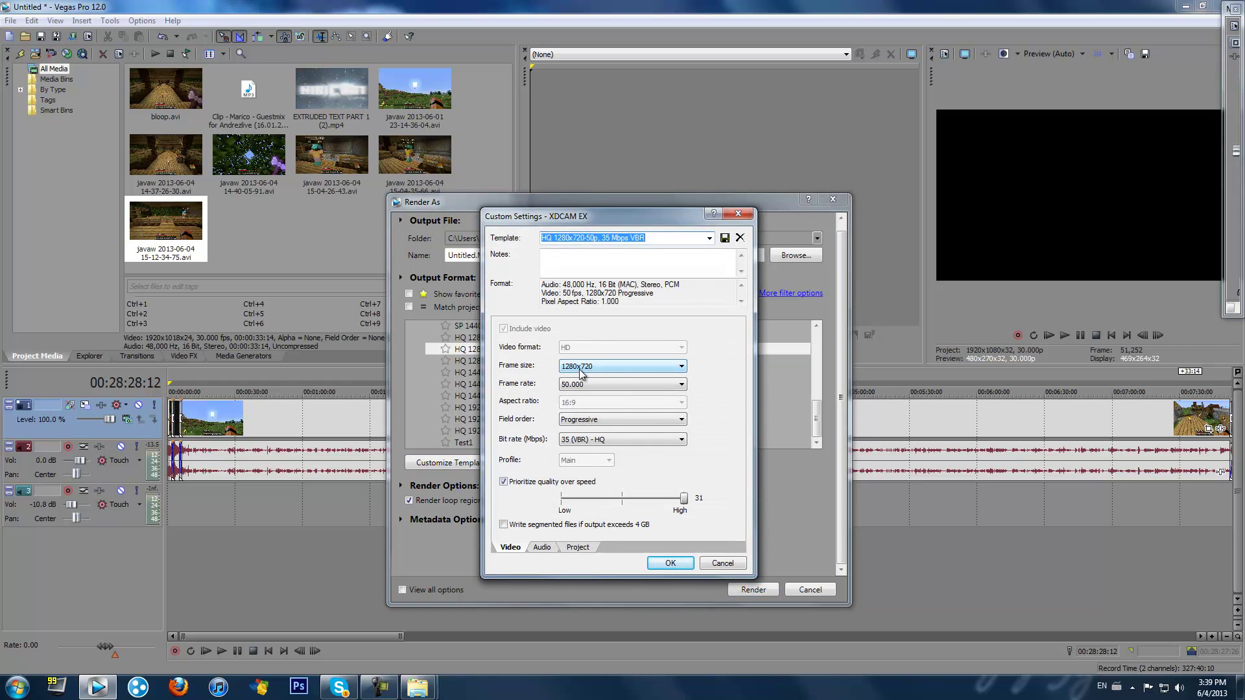
left_click_drag(667, 221, 688, 185)
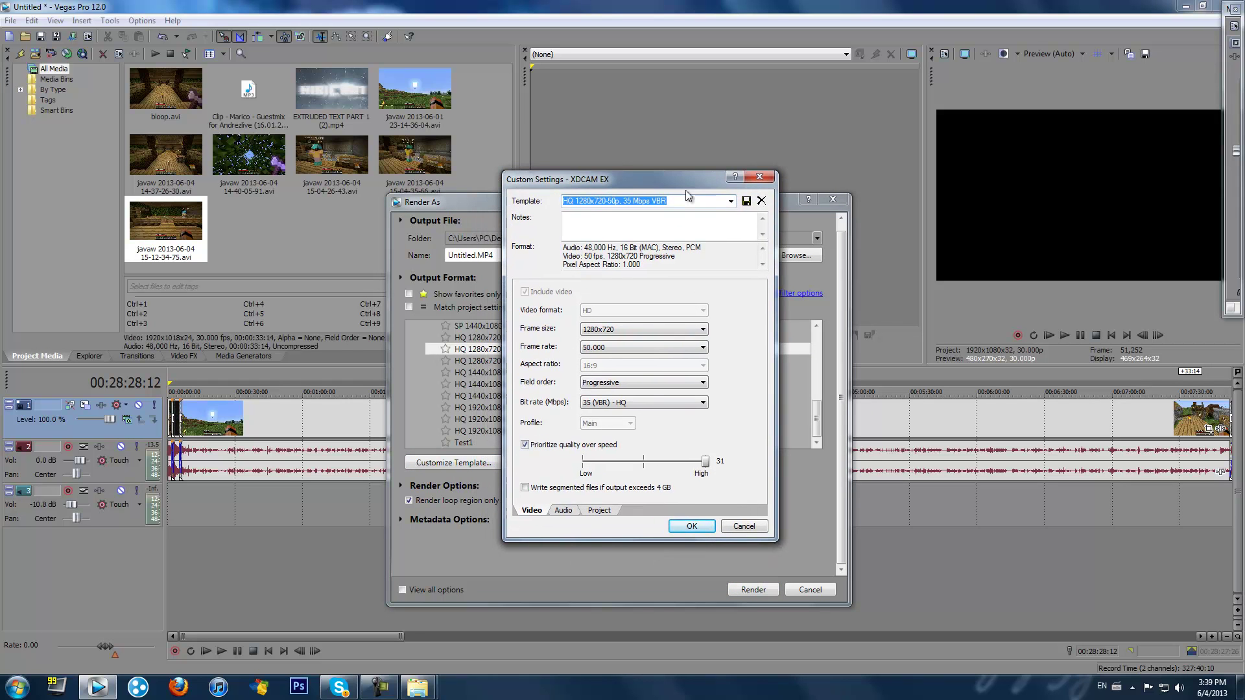
left_click(744, 527)
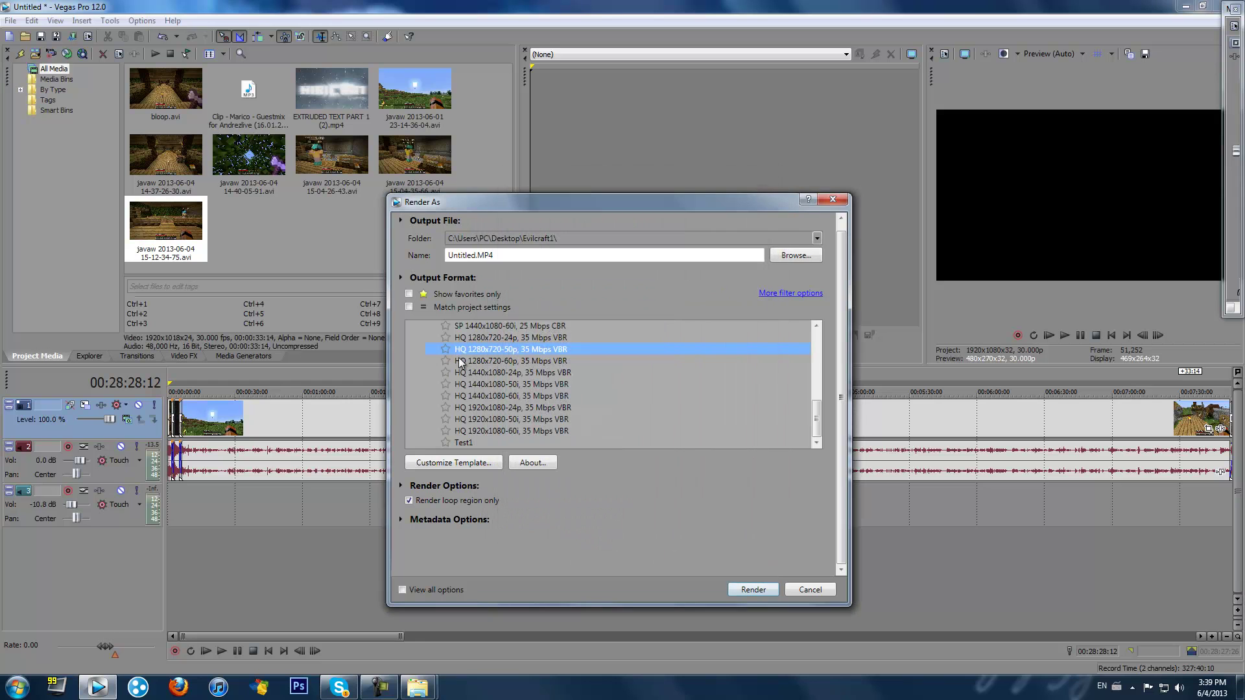
Select the Test1 render template and open its custom settings.
left_click(476, 443)
left_click(483, 470)
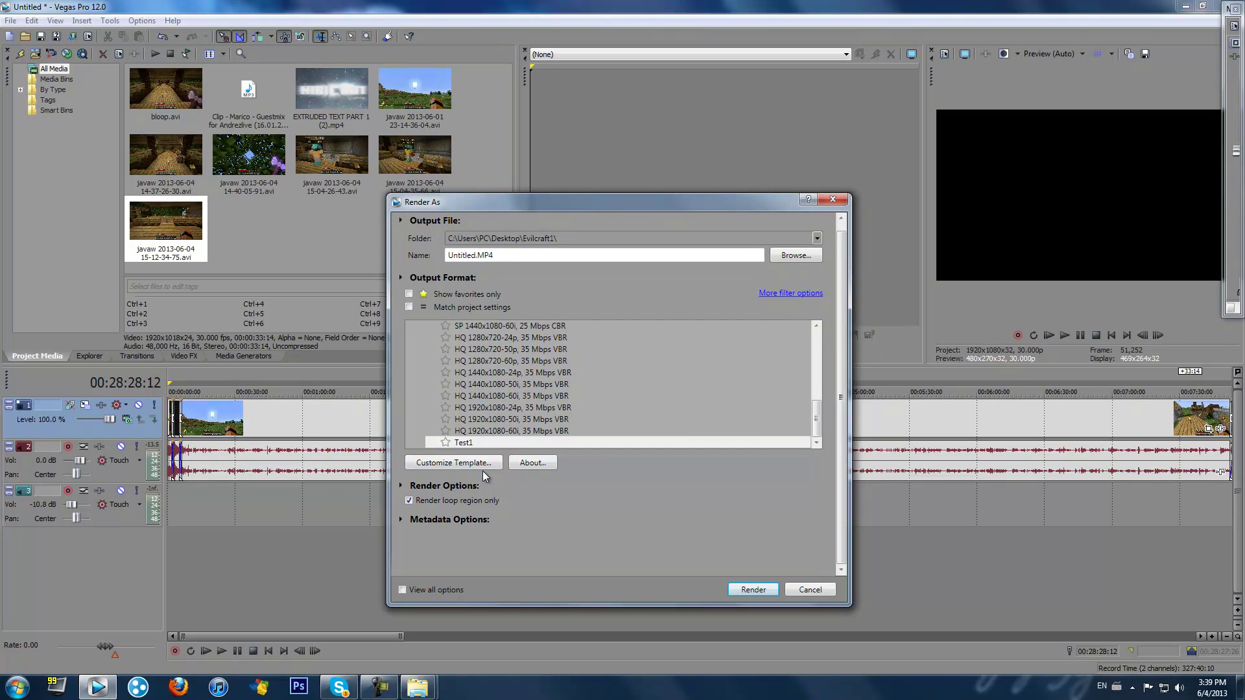
left_click_drag(669, 211, 715, 159)
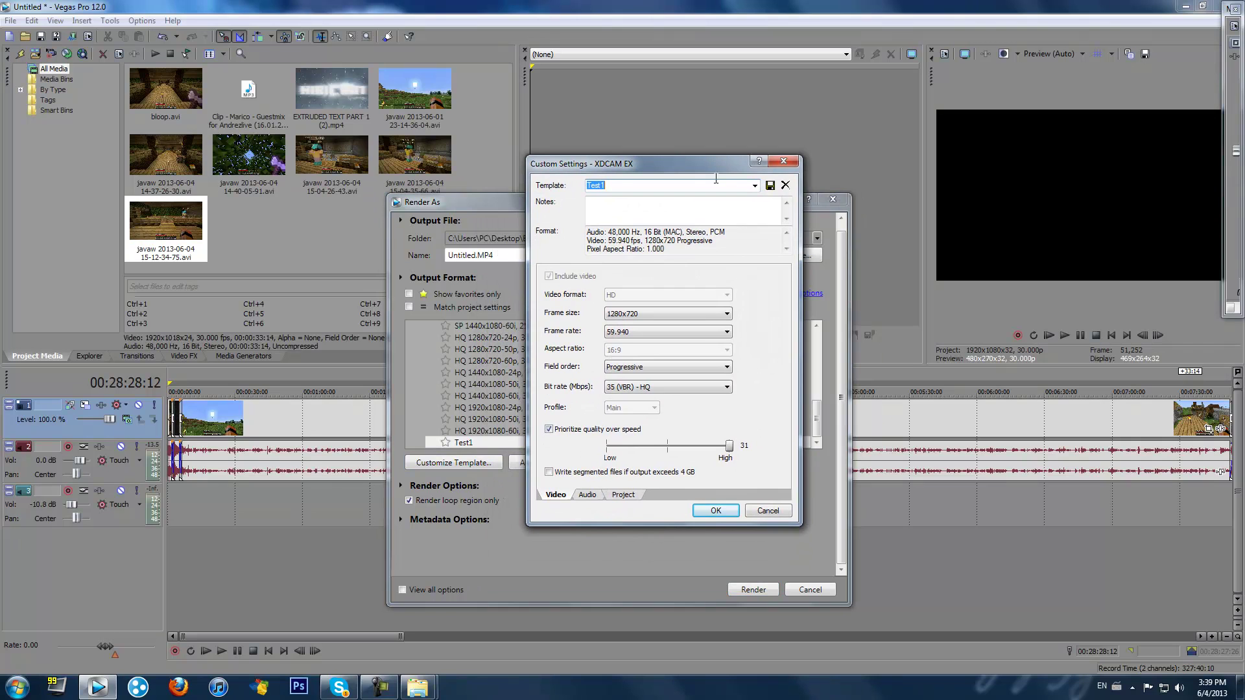
Try a frame rate of 29.970 in the Test1 template's video settings.
left_click(727, 333)
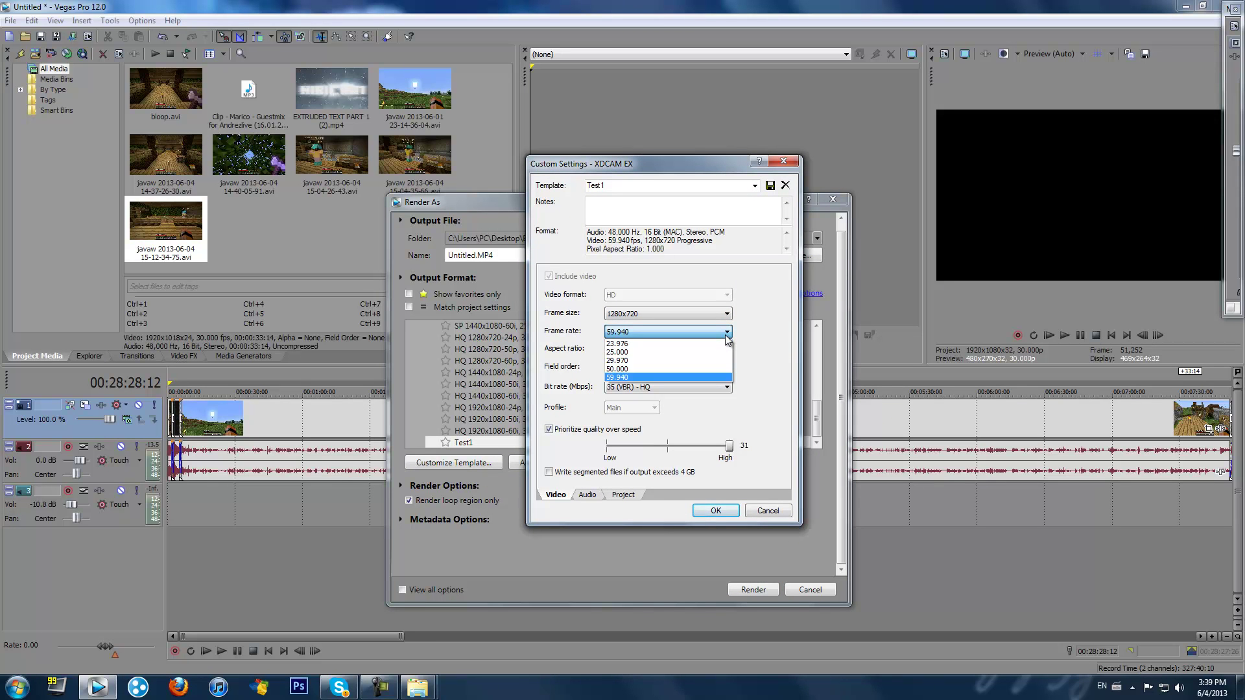
left_click(714, 362)
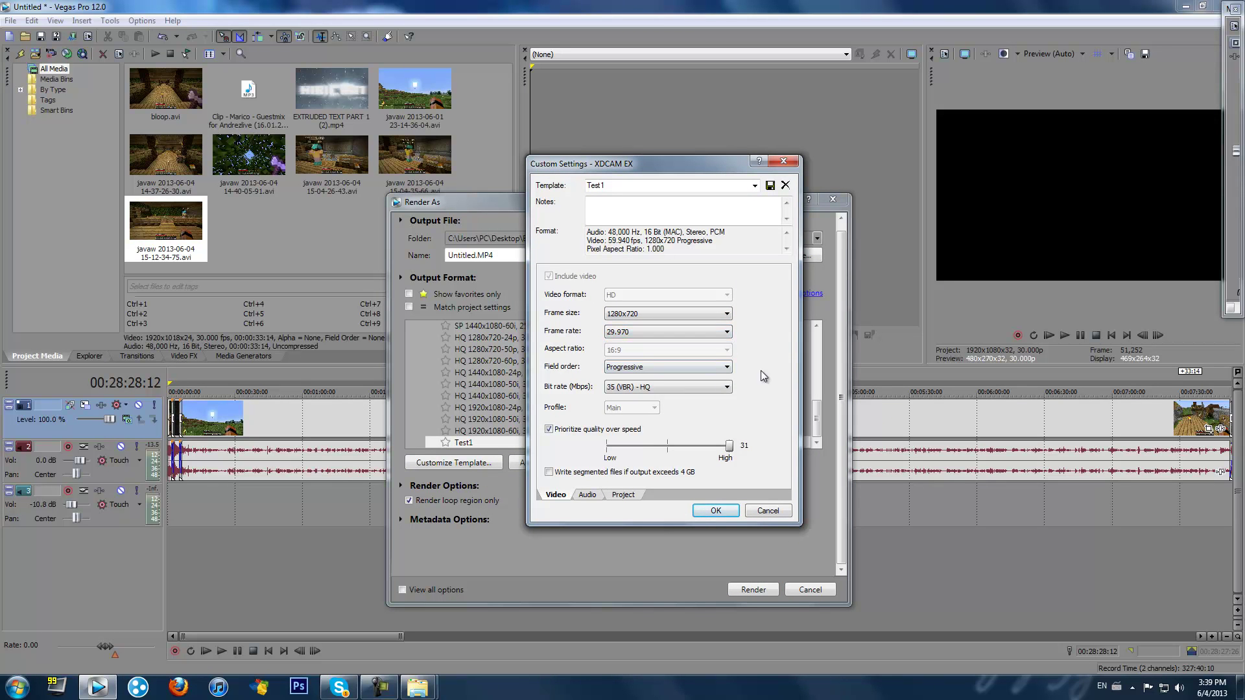
left_click(697, 335)
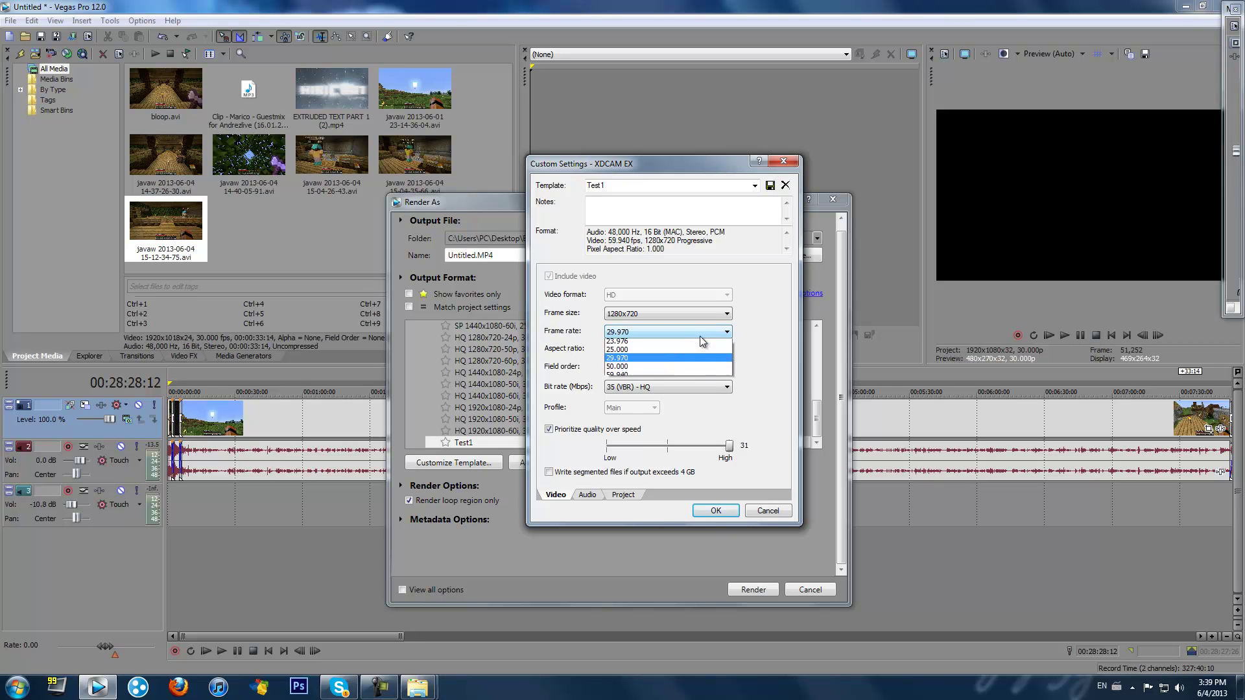
left_click(644, 361)
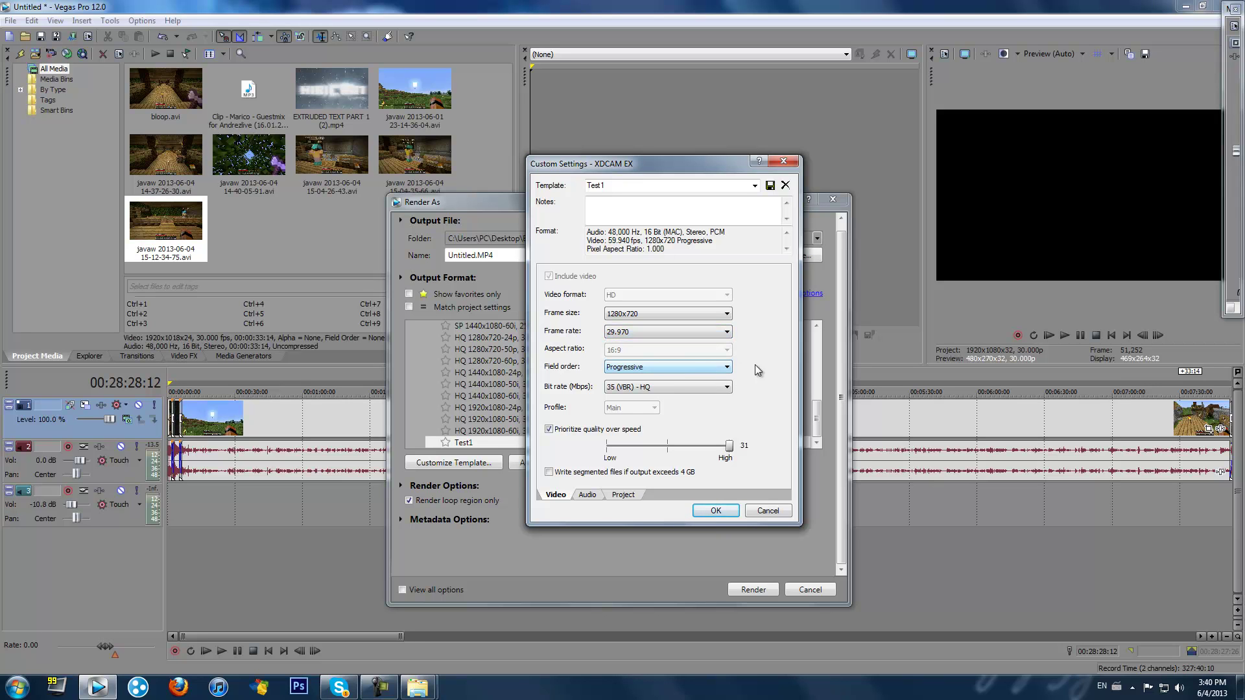
left_click_drag(699, 164, 722, 124)
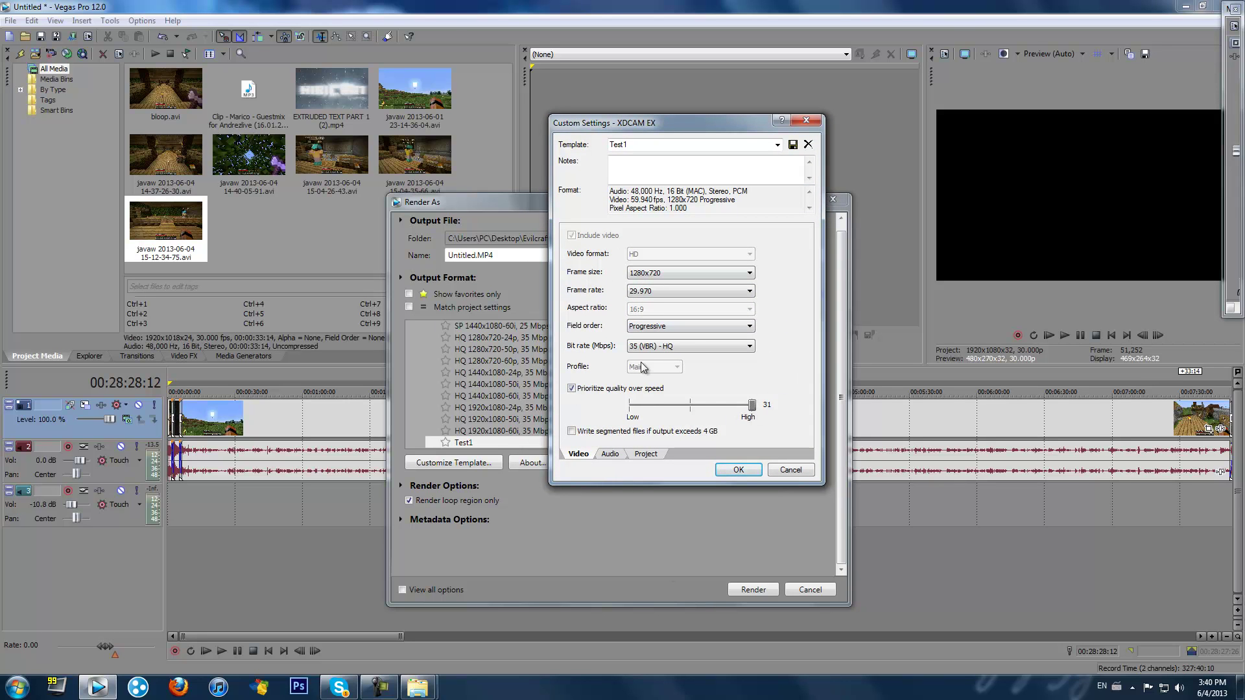
left_click(732, 293)
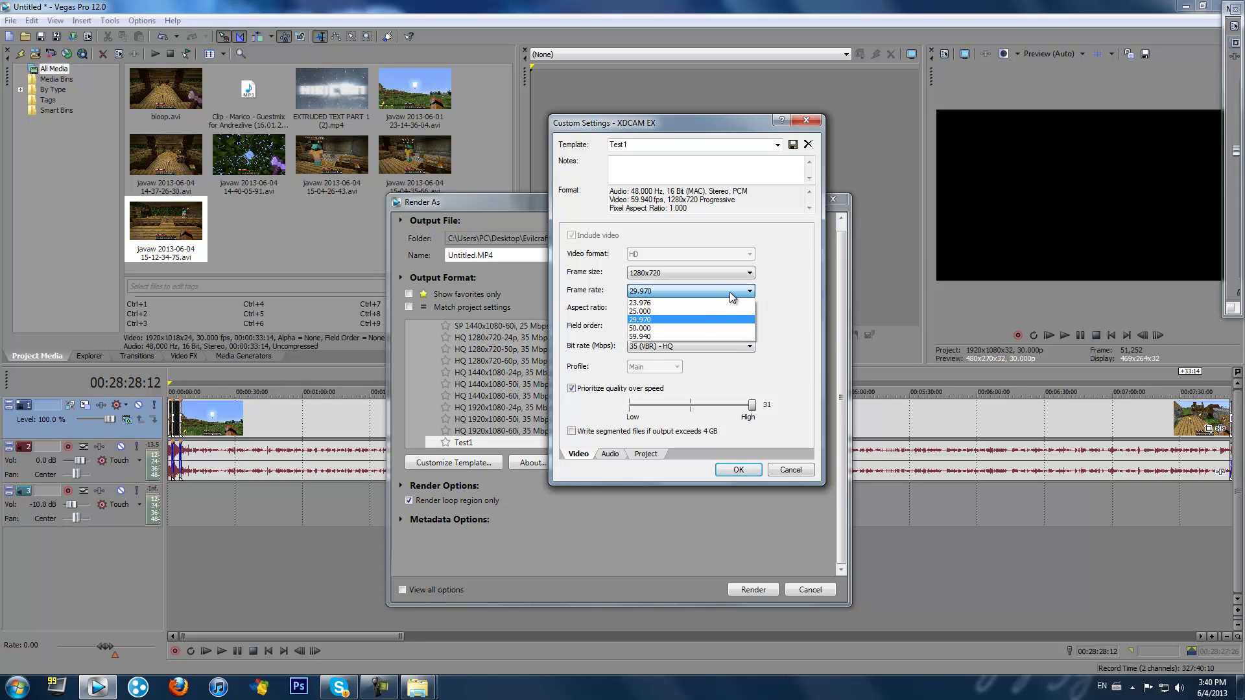
left_click(710, 319)
Review the Test1 template's audio and project settings, including the video rendering quality choices, and discard the custom settings.
left_click(611, 456)
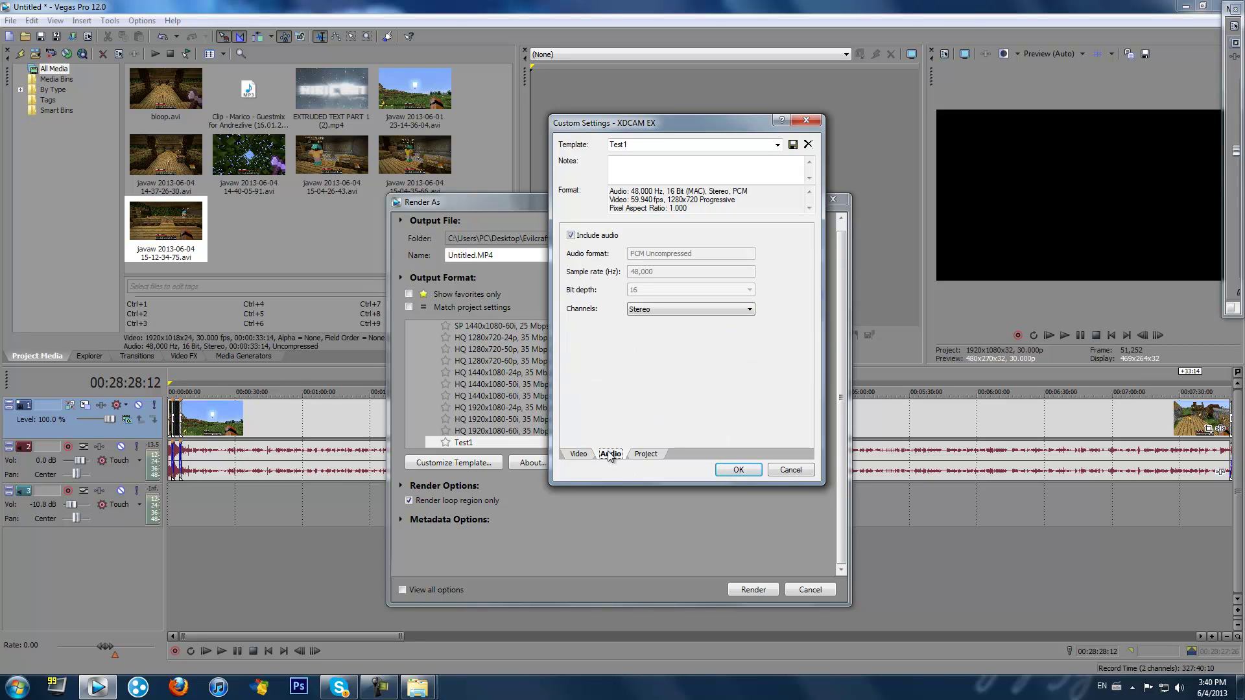
left_click(659, 453)
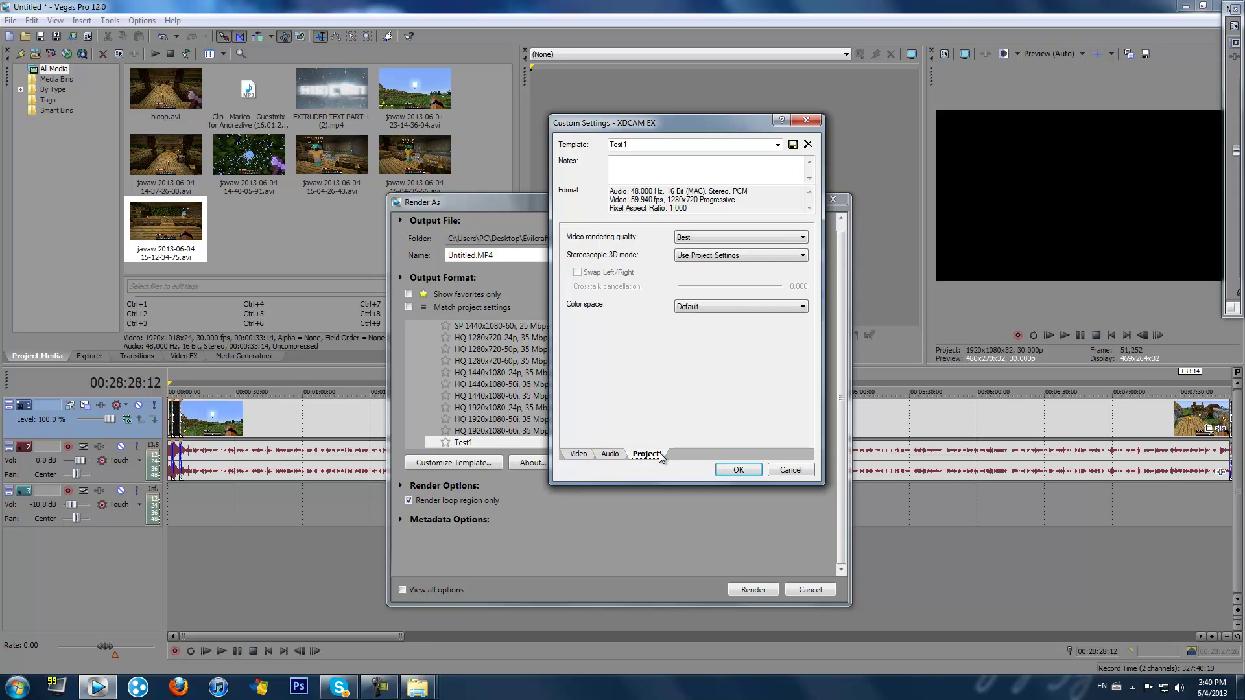
left_click(717, 237)
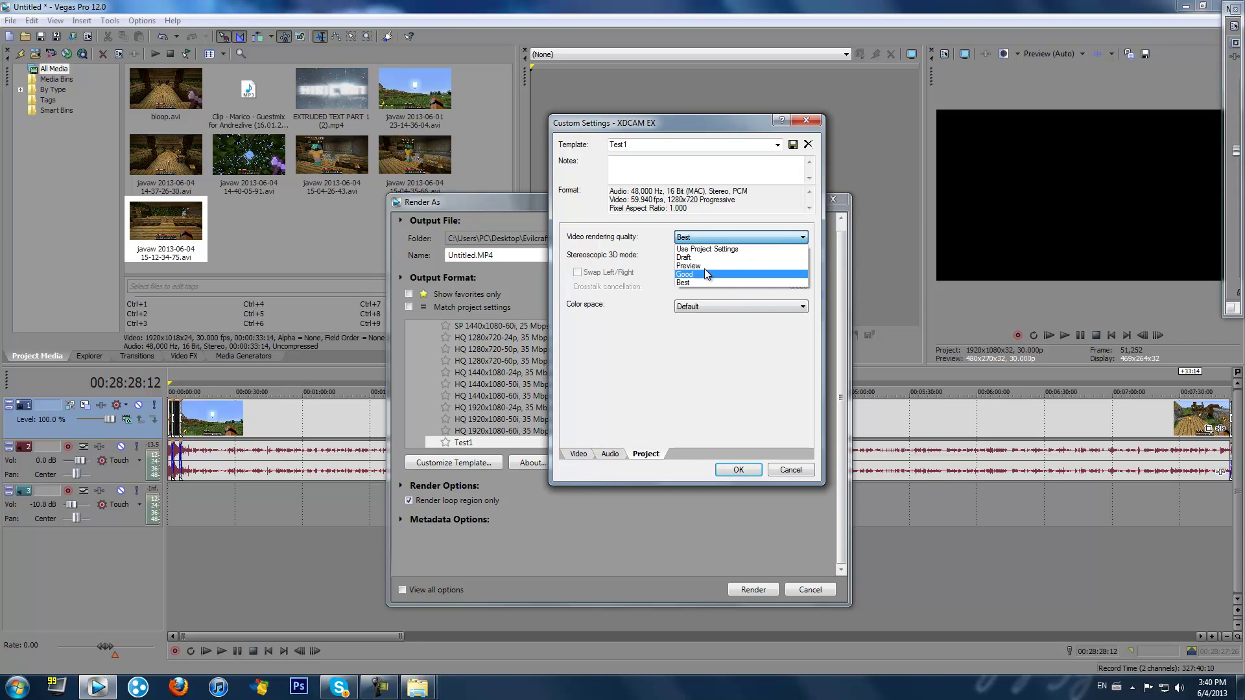
left_click(718, 395)
left_click(785, 471)
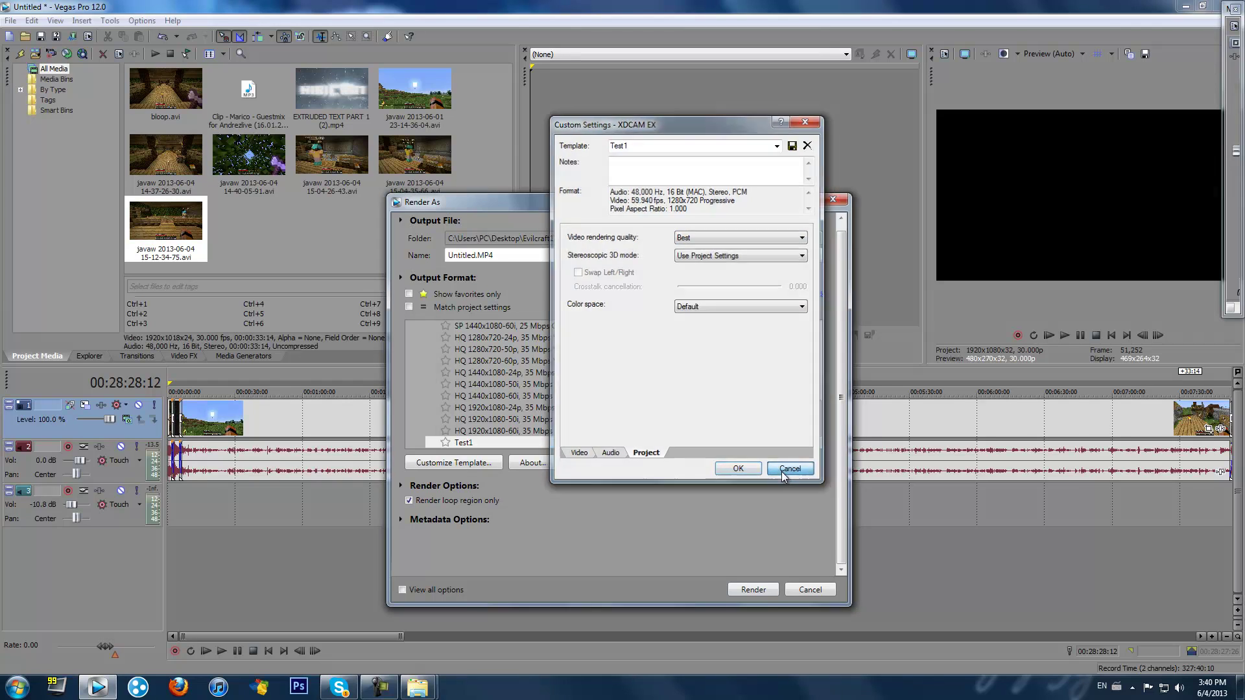
Set the frame rate of the Test1 render template to 29.970 in its custom settings and apply the change.
left_click(466, 462)
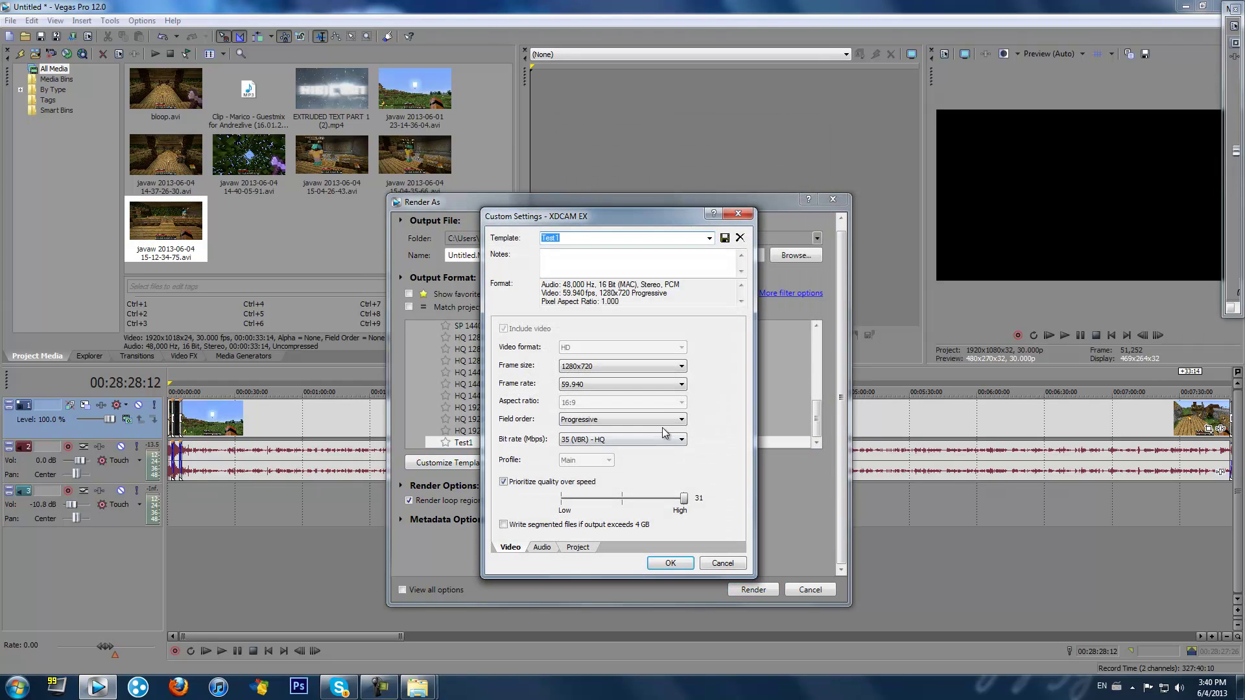
left_click(662, 385)
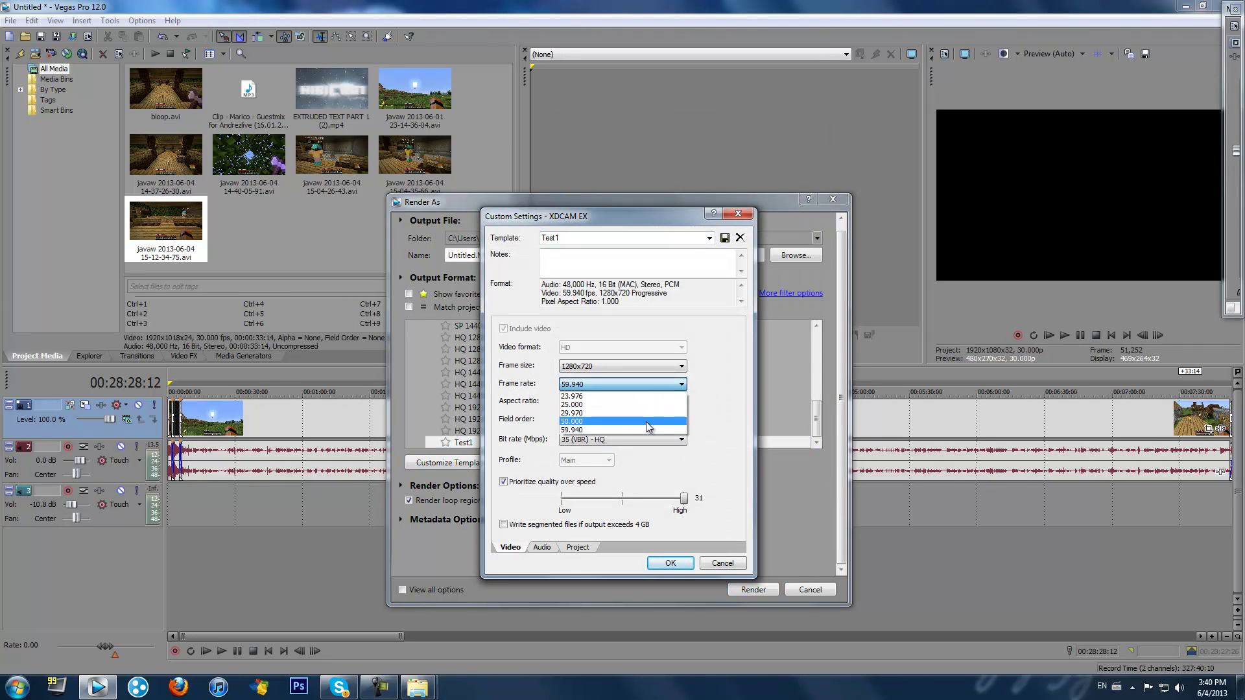
left_click(647, 415)
left_click(671, 563)
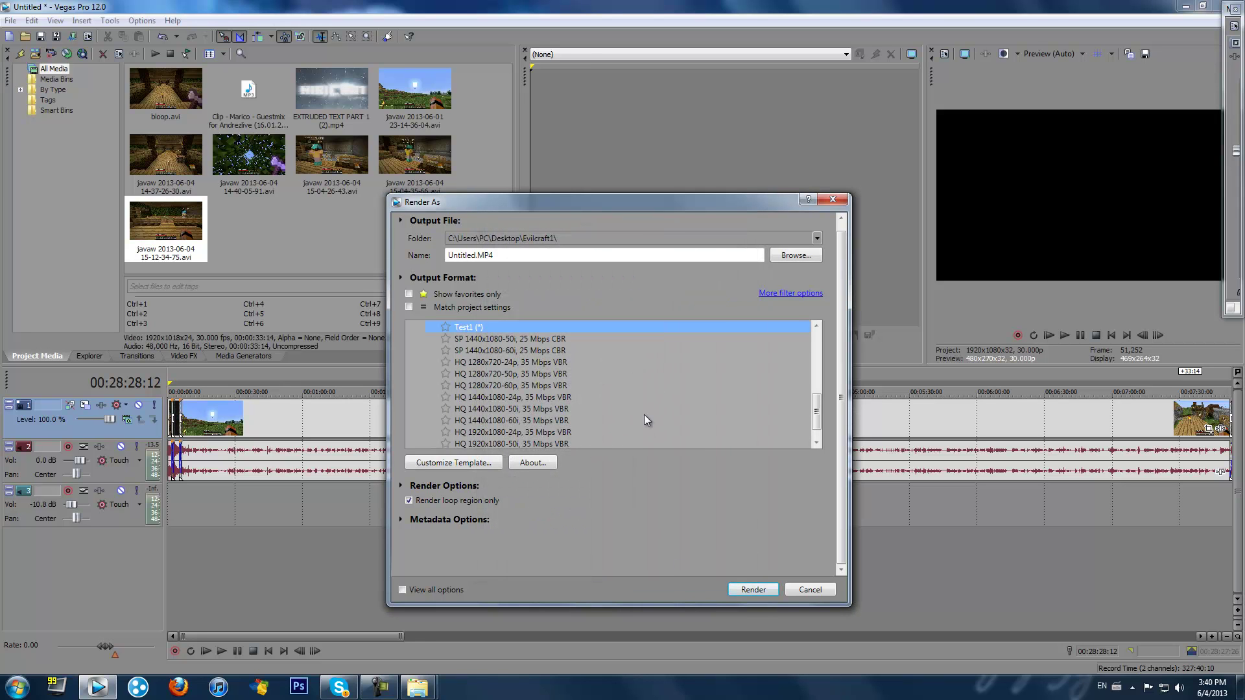
Reopen the modified Test1 template's custom settings, keep the bit rate at 35 (VBR) - HQ and accept them.
left_click_drag(818, 408, 821, 435)
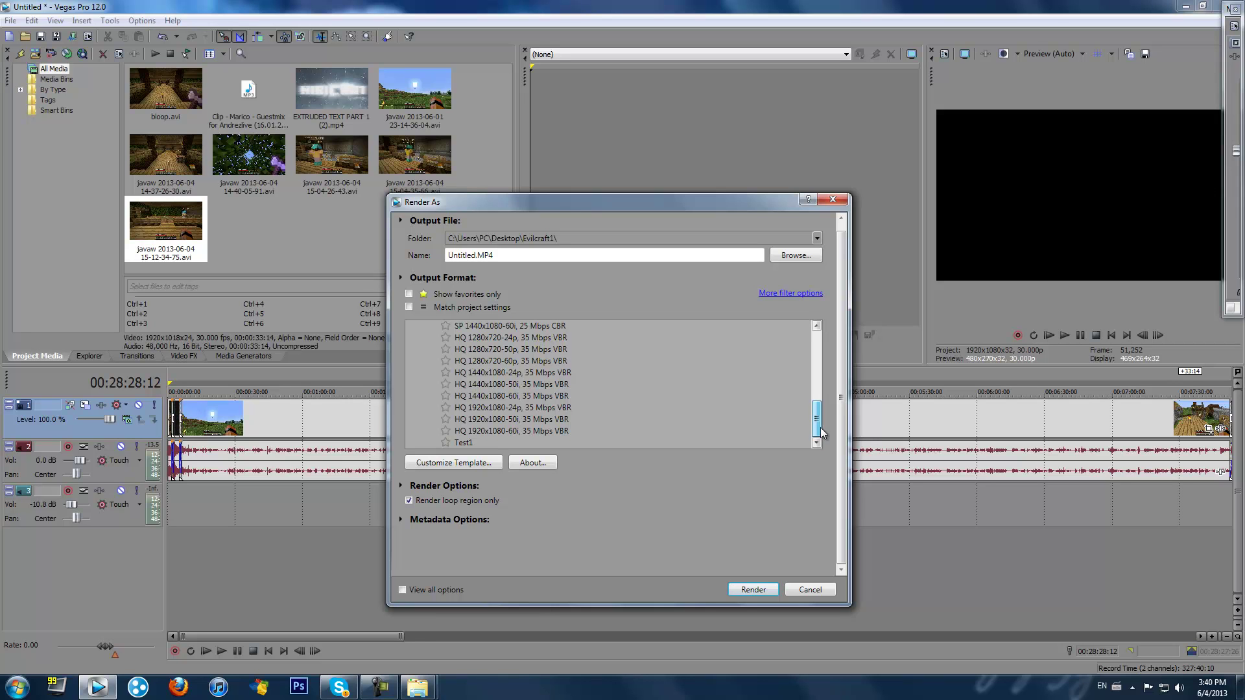
left_click_drag(820, 429, 822, 412)
left_click(478, 464)
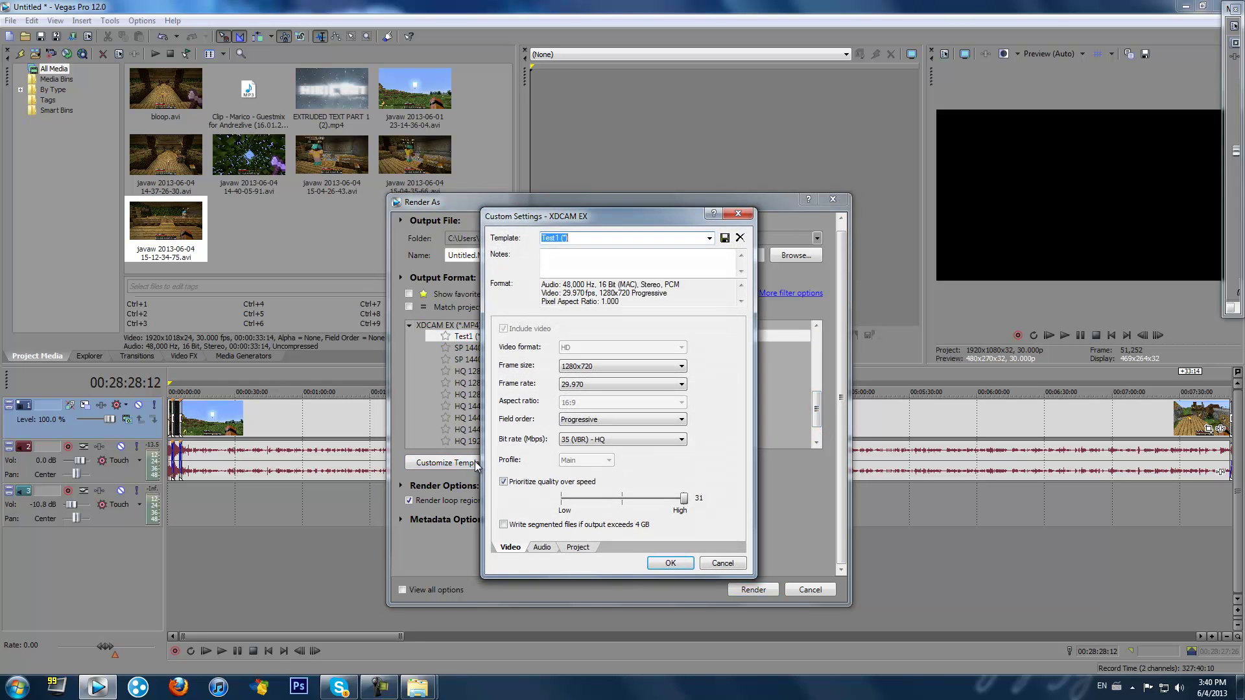
left_click(680, 440)
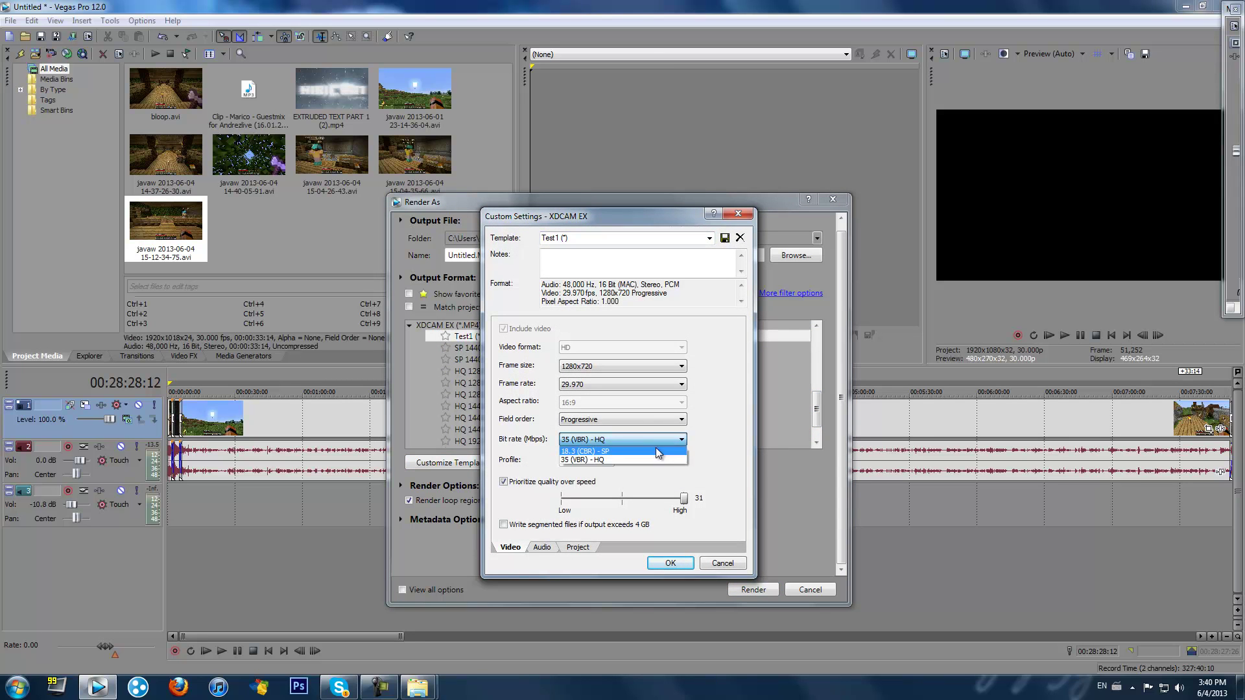
left_click(584, 460)
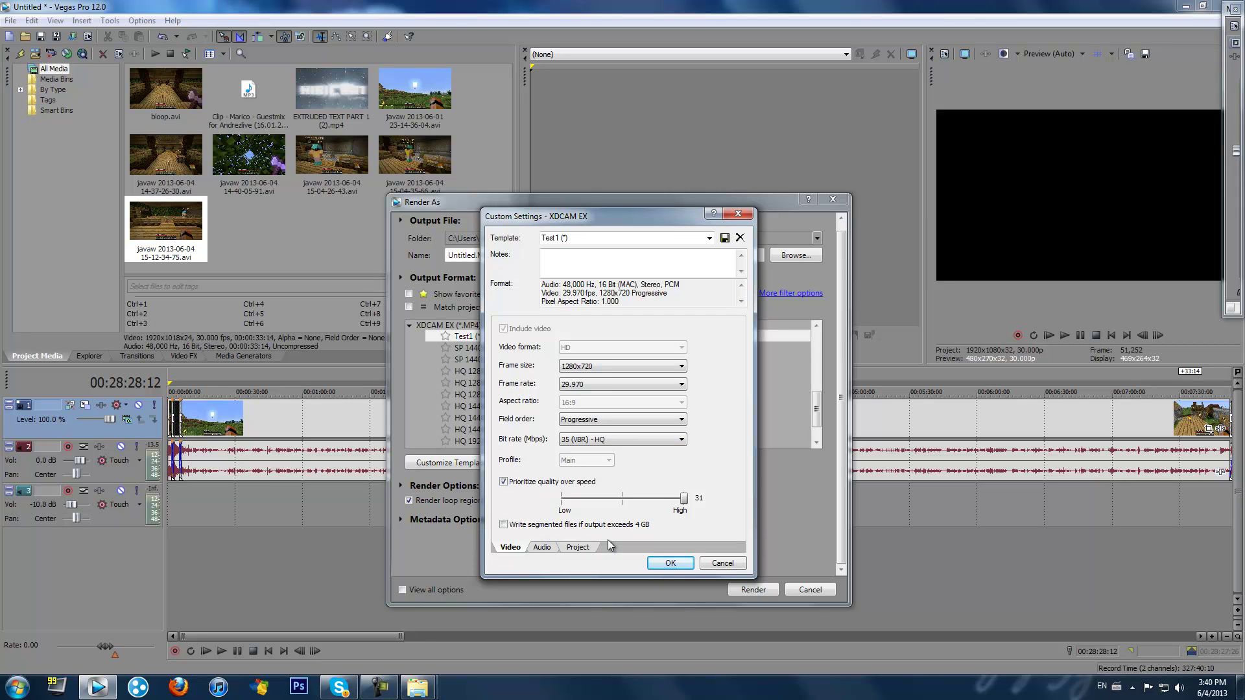
left_click(674, 565)
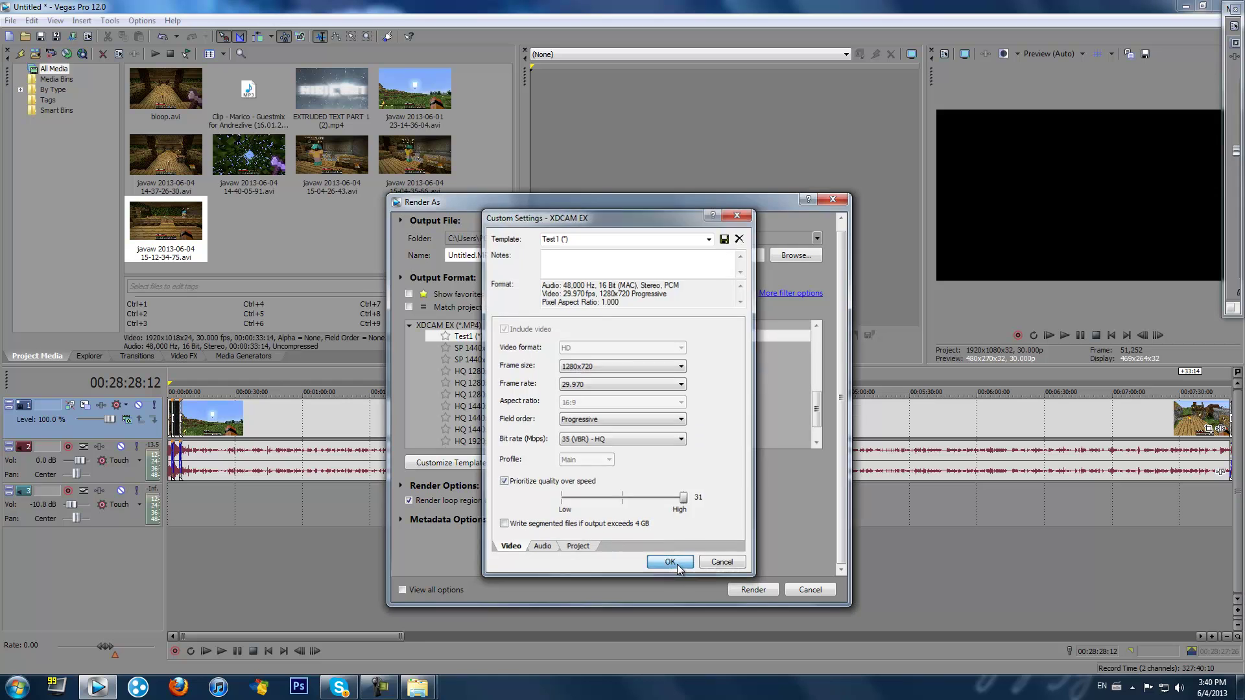
Decline overwriting the existing Untitled.MP4, name the output file ec and start rendering.
left_click(753, 589)
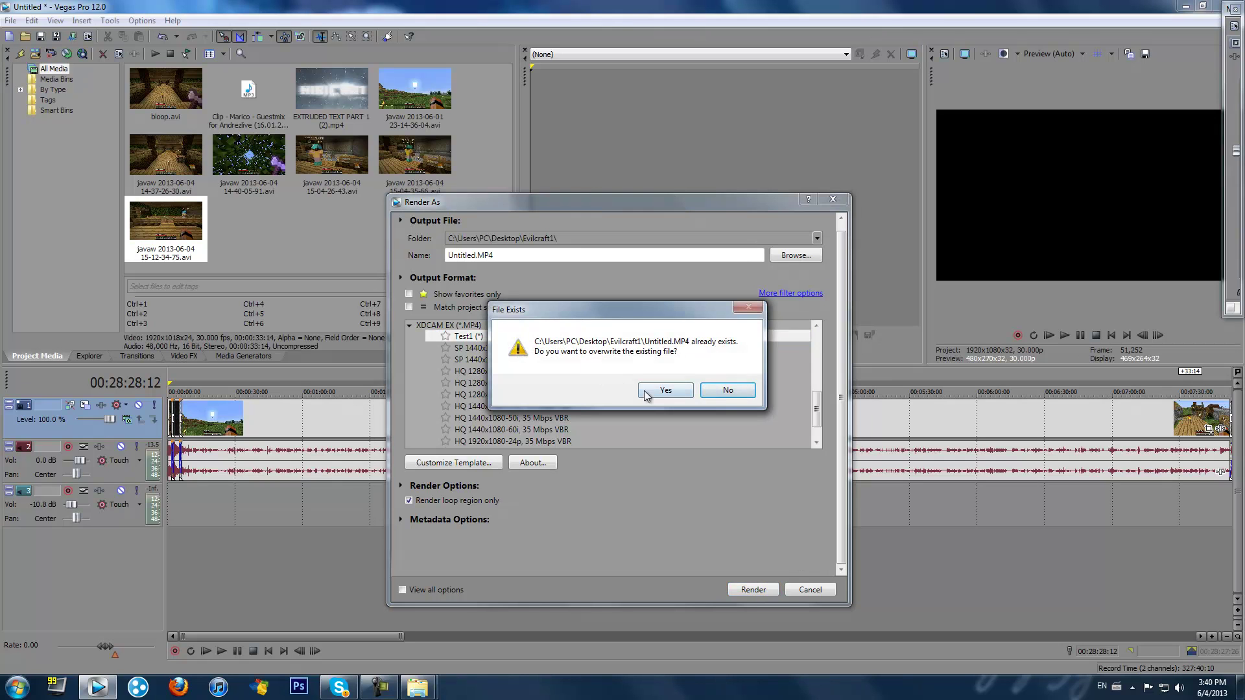
left_click(713, 391)
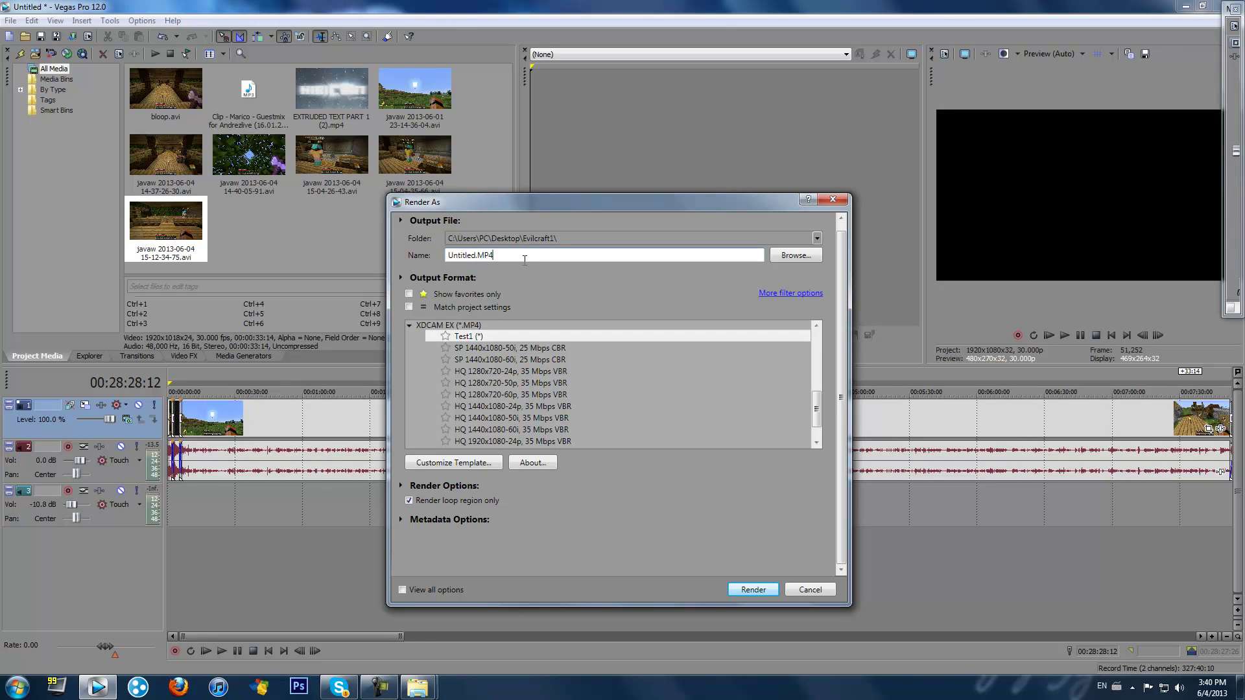
type("ec")
left_click(769, 591)
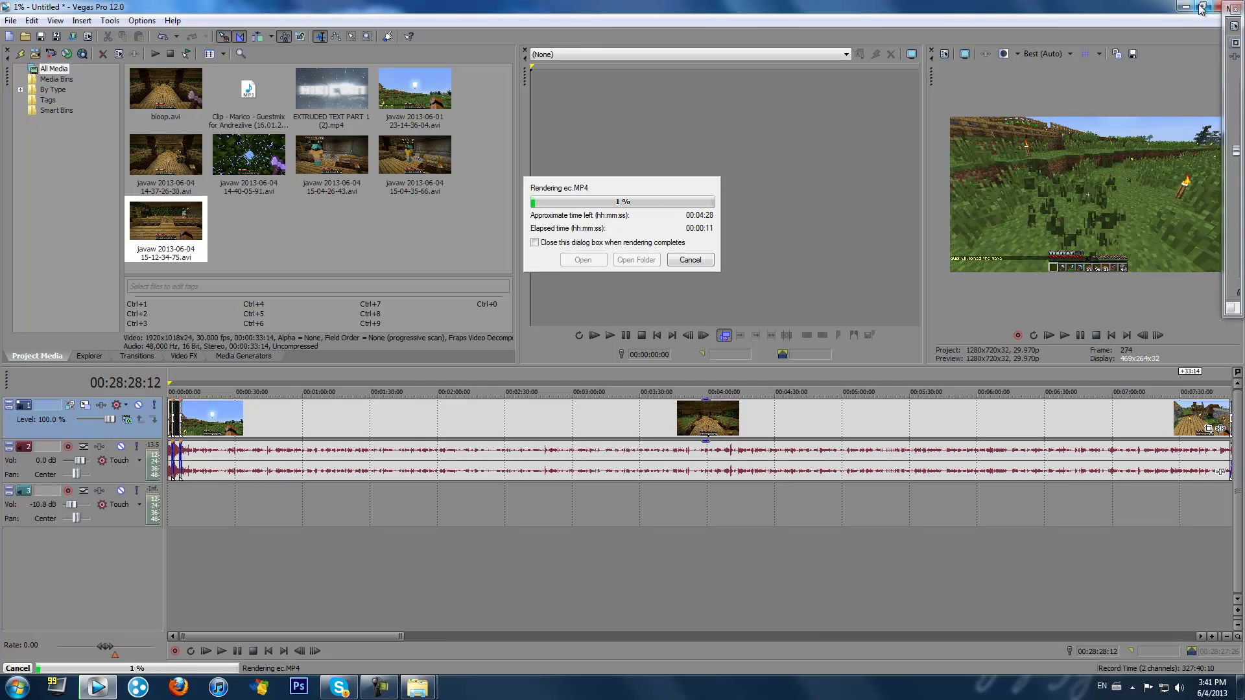
Check the rendering progress of ec.MP4 in Vegas Pro, leaving its window minimized.
key("alt+Tab")
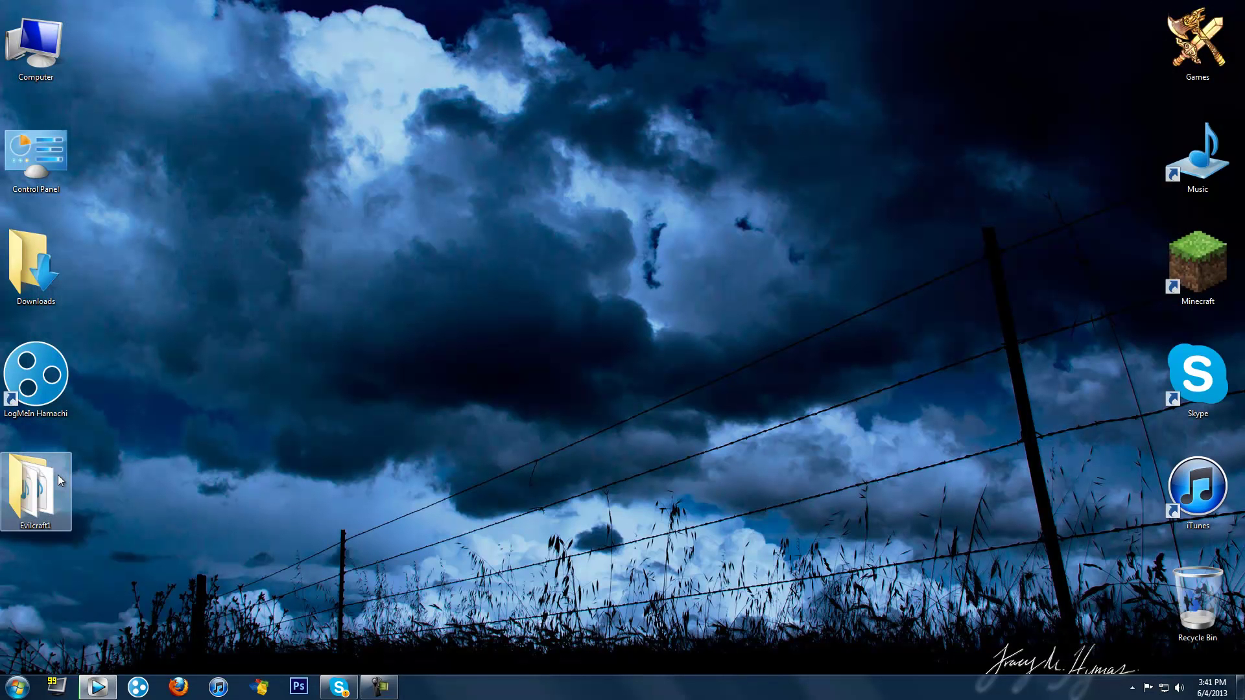
left_click(108, 693)
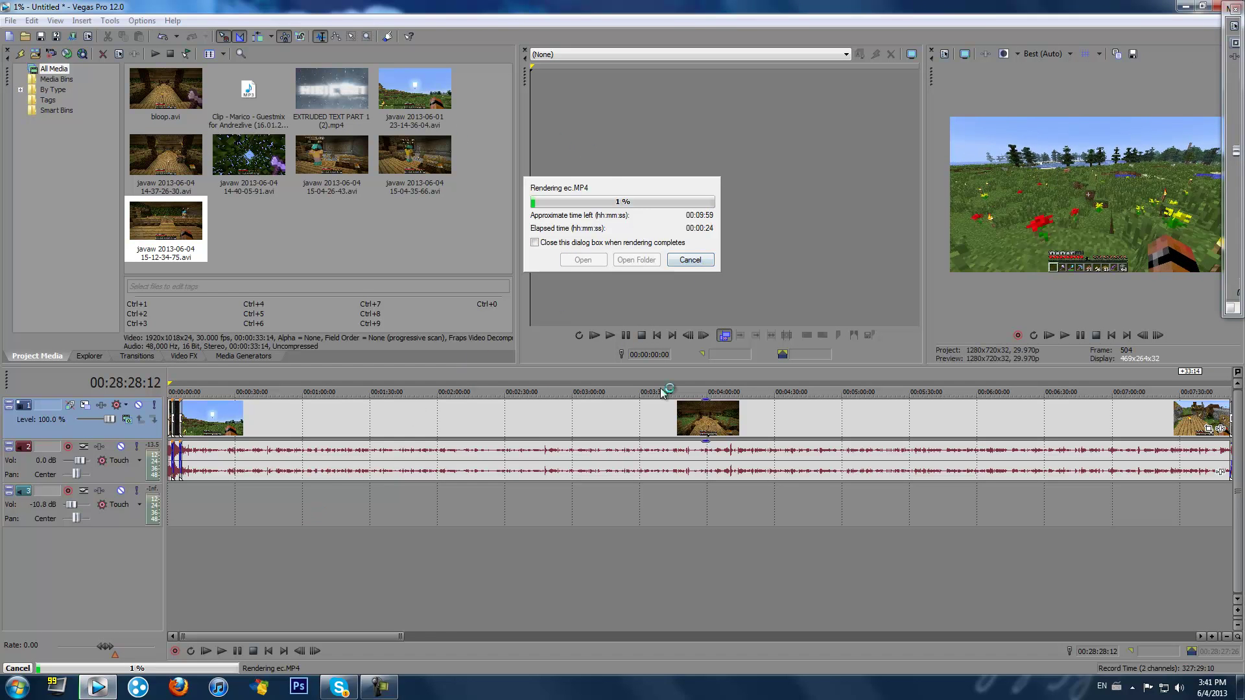
left_click(1195, 6)
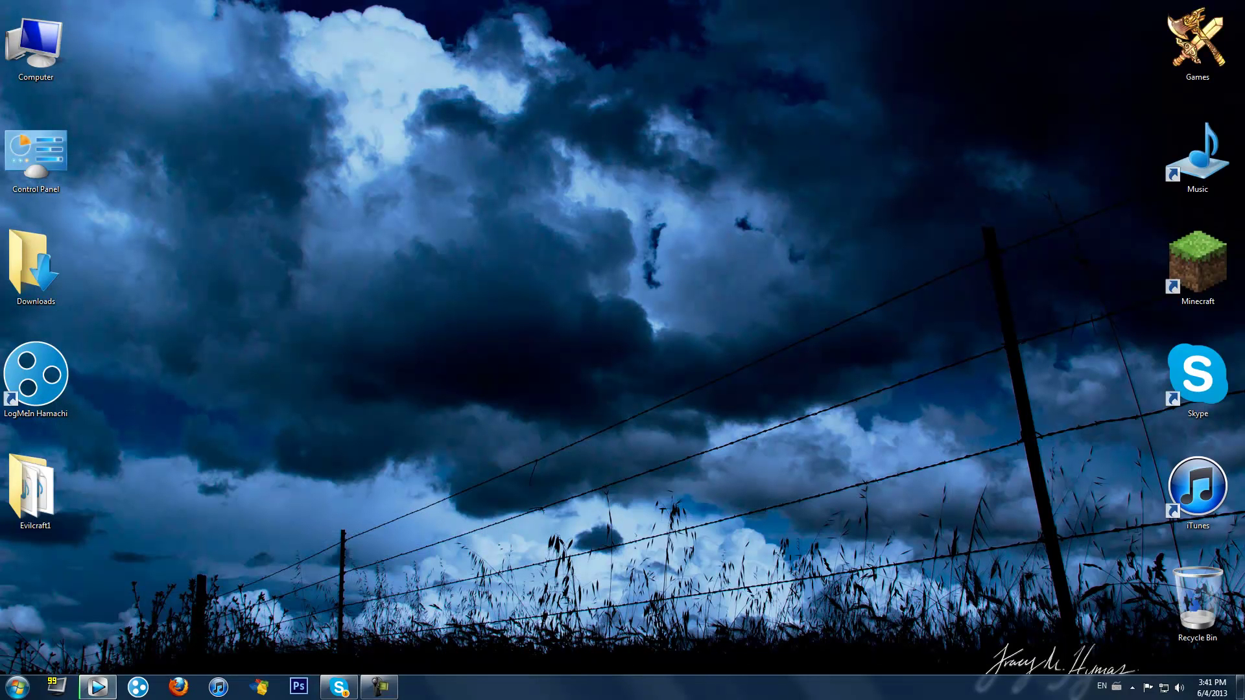
Search the installed programs for "xili" and launch Xilisoft Video Converter Ultimate.
left_click(16, 686)
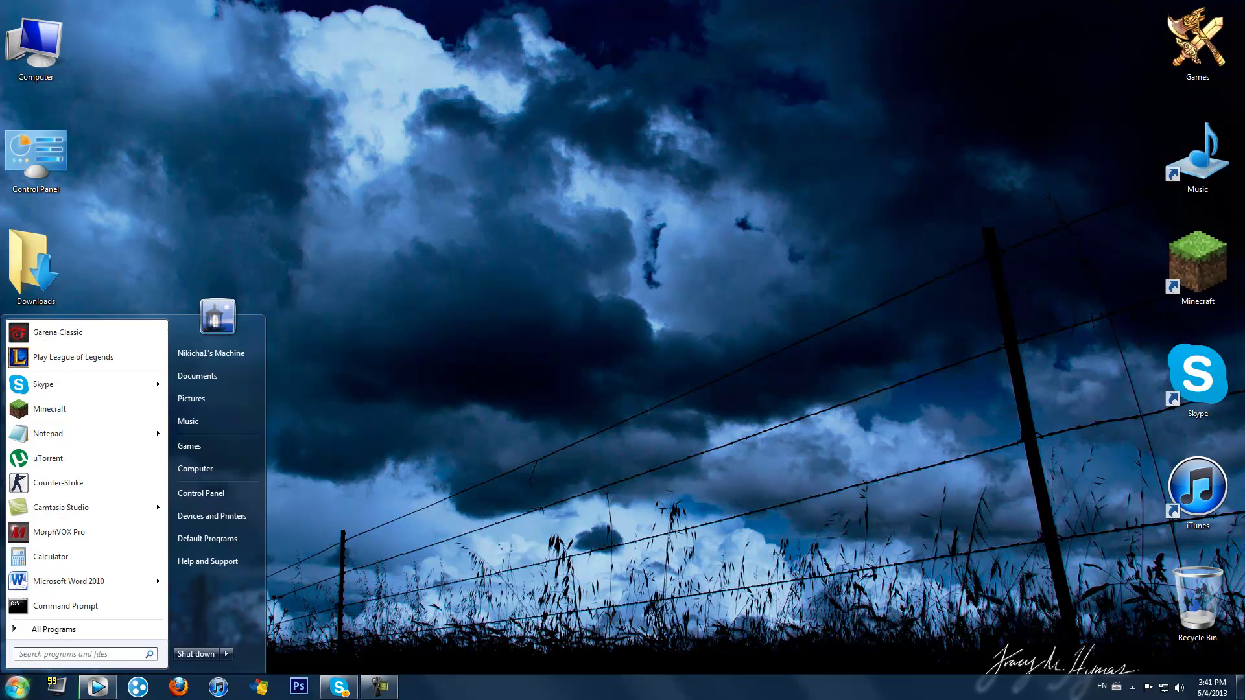
type("xili")
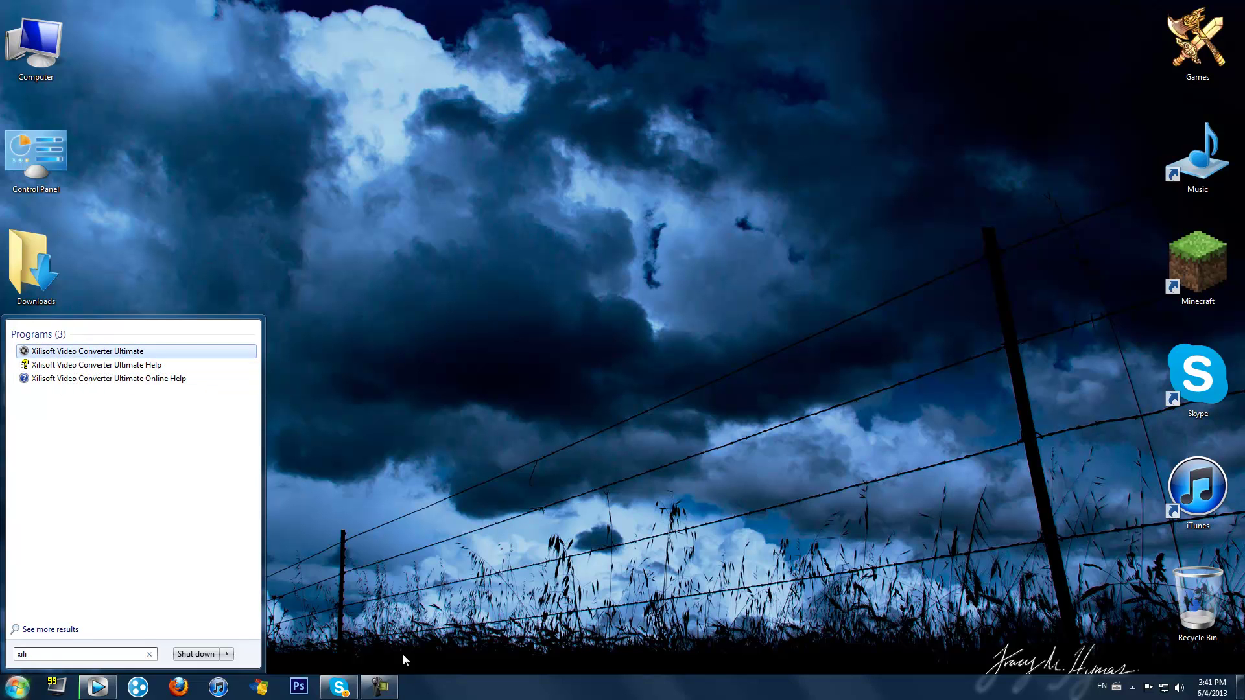
left_click(138, 351)
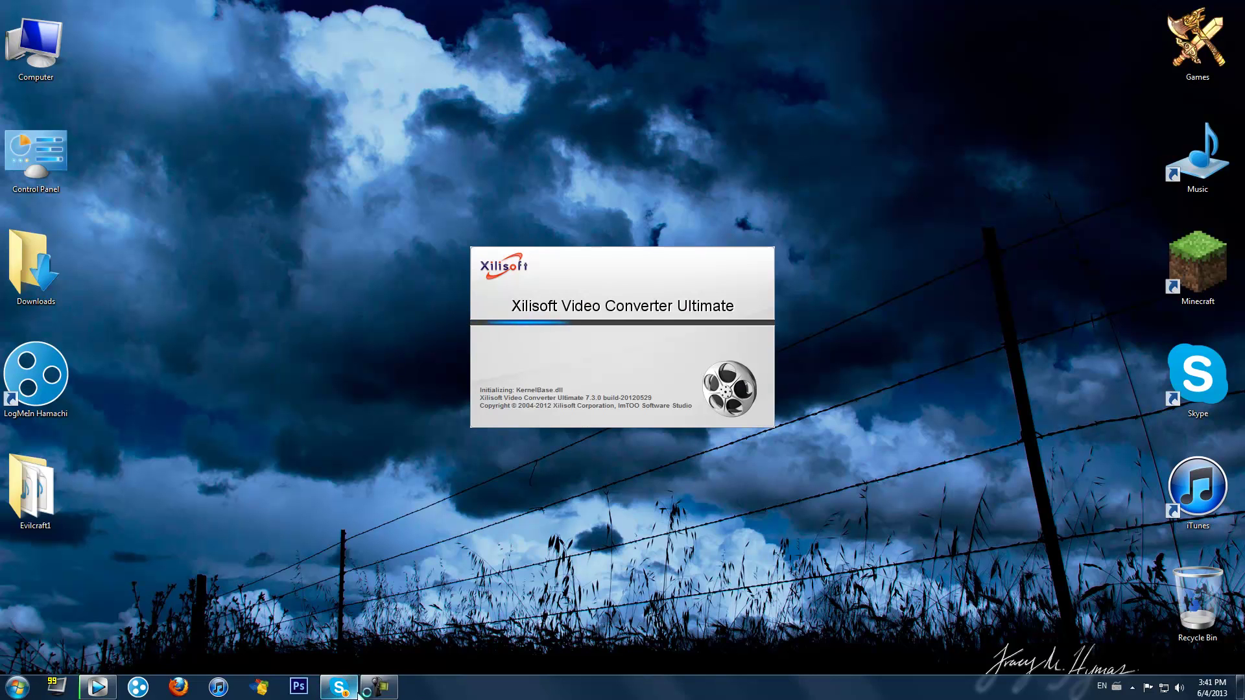
mouse_move(356, 693)
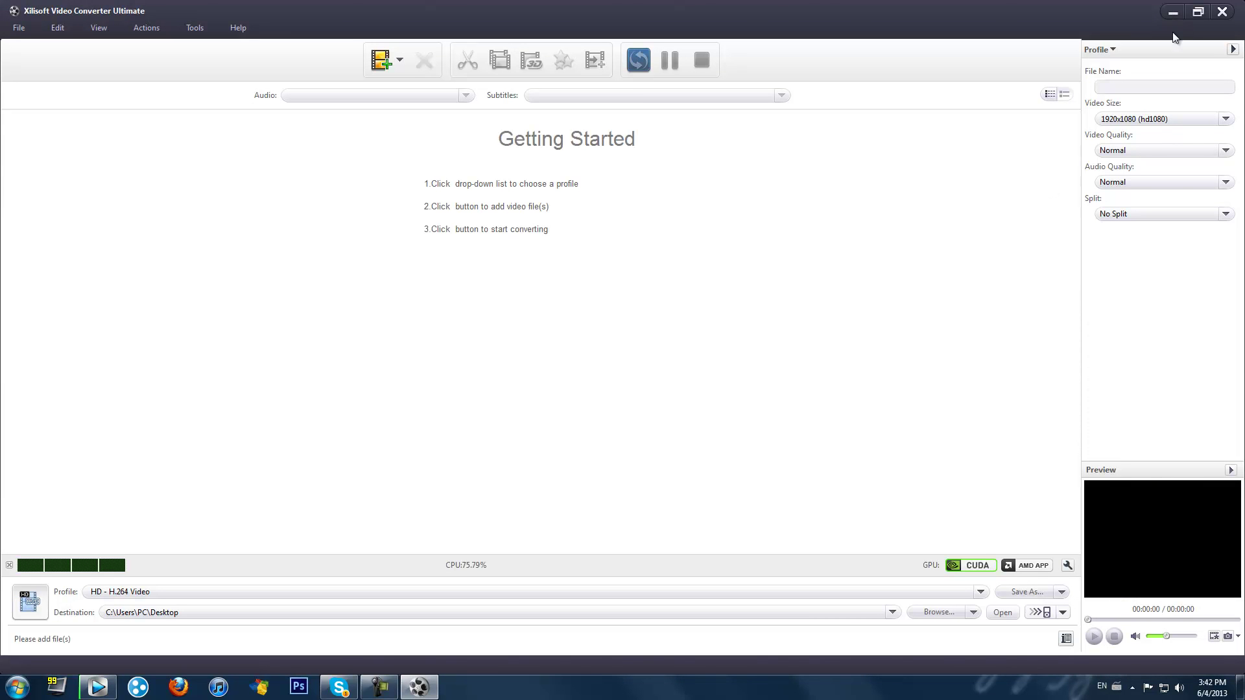
Minimize the video converter and open the Evilcraft1 folder from the desktop.
left_click(1174, 13)
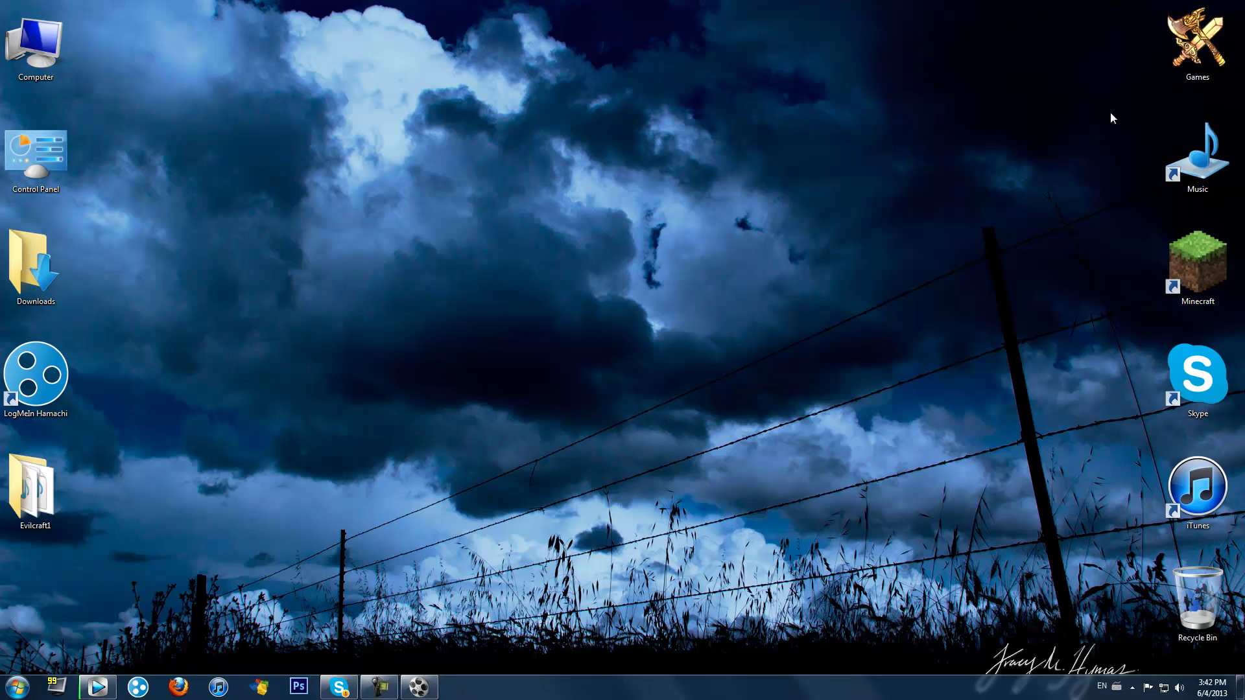
double_click(29, 499)
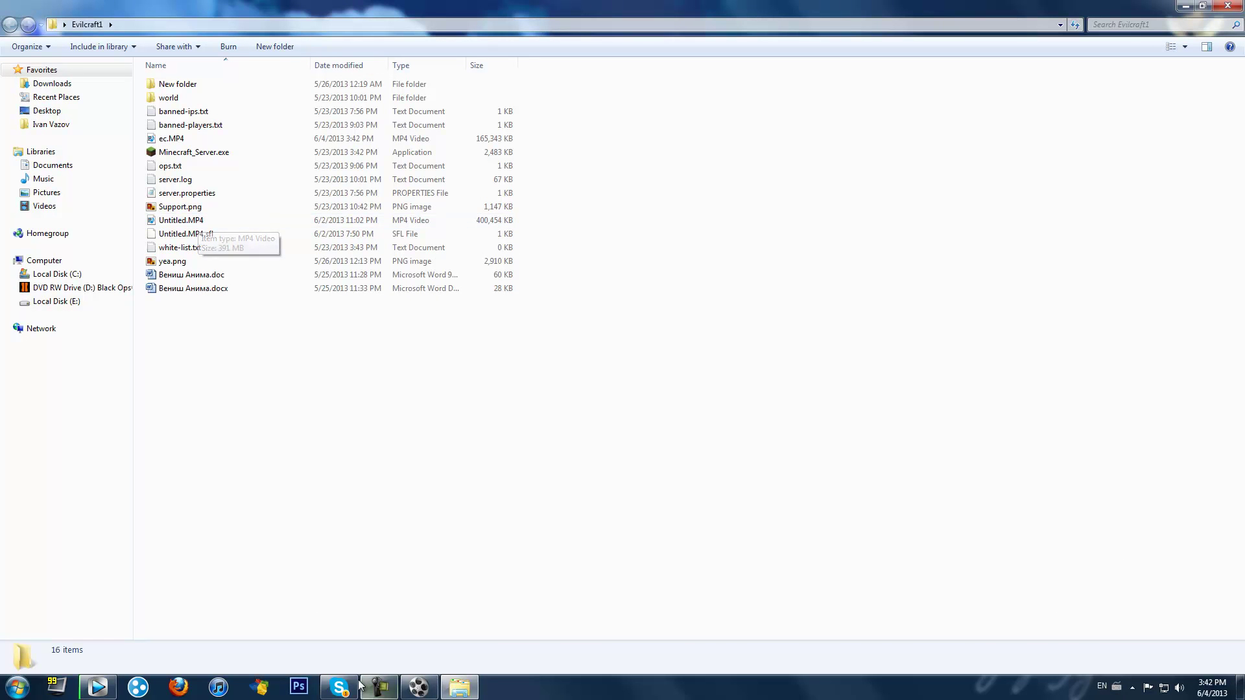
mouse_move(363, 689)
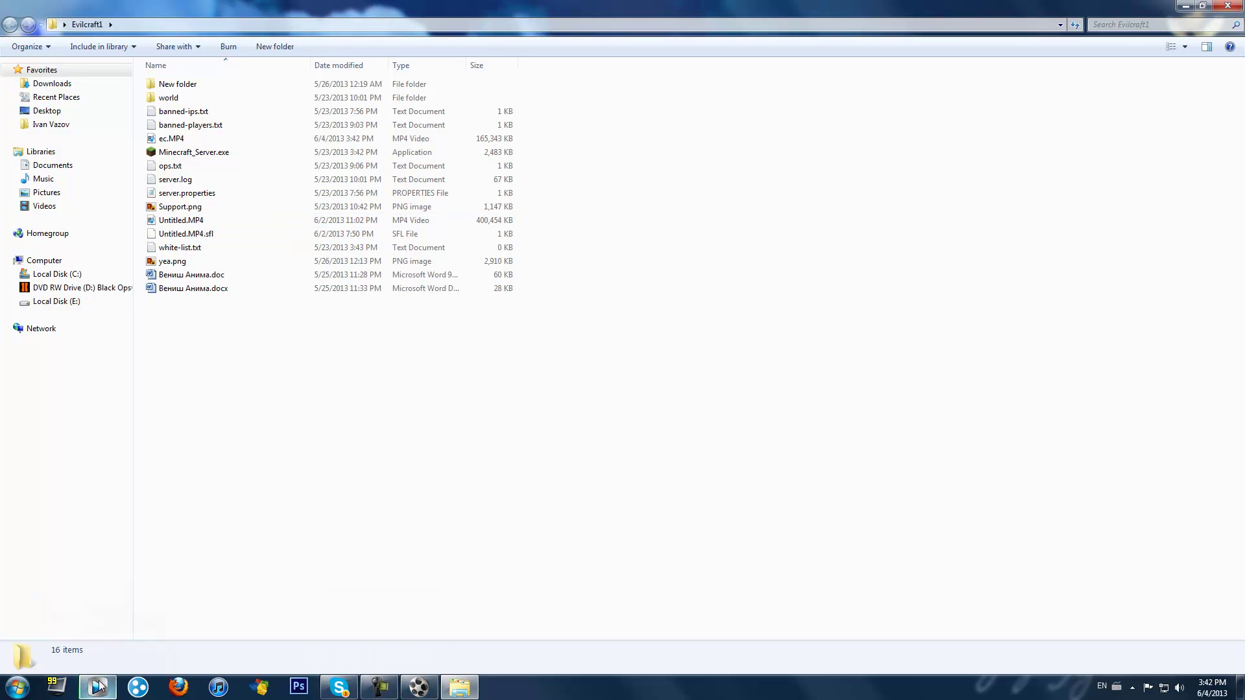
Check the ec.MP4 render progress in Vegas Pro and view the file details of Untitled.MP4 and ec.MP4 in the Evilcraft1 folder.
left_click(97, 687)
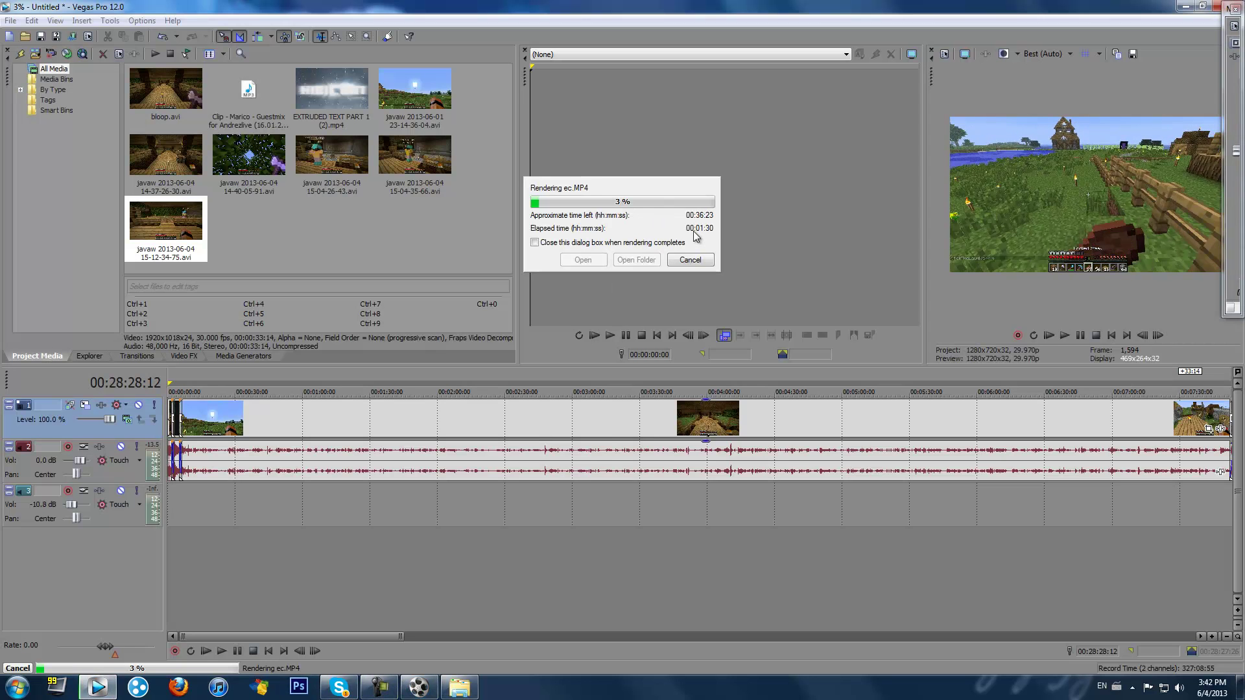
left_click(1186, 7)
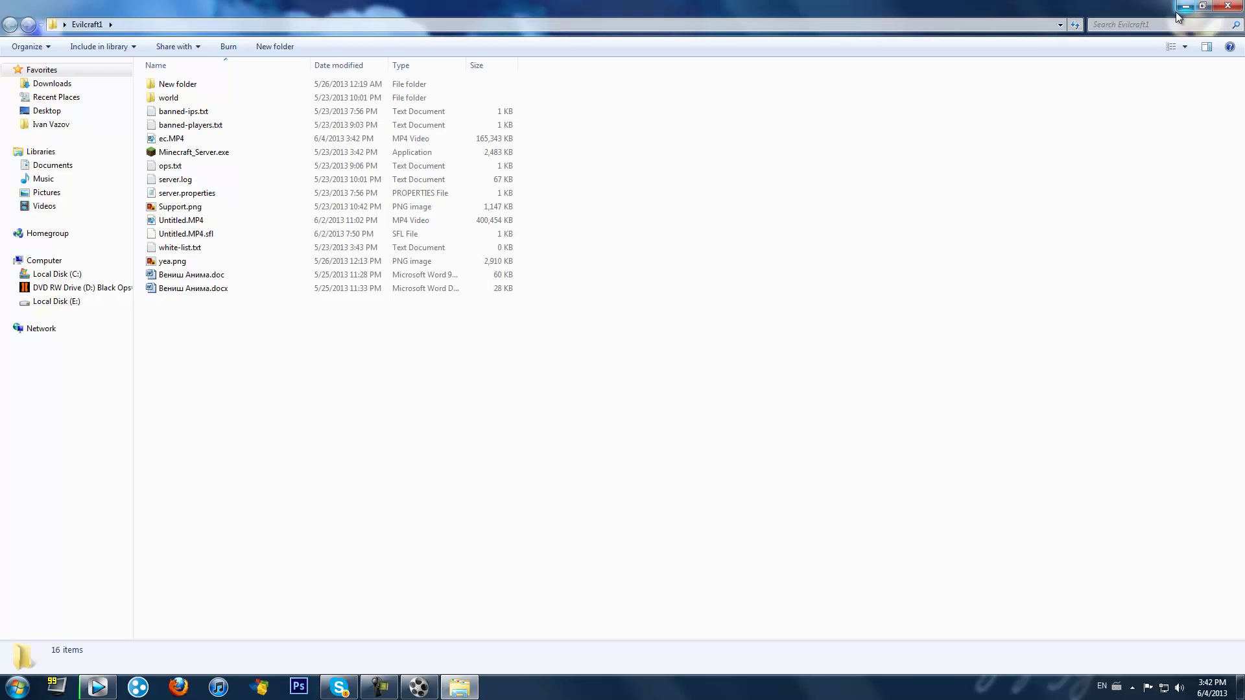
left_click(186, 222)
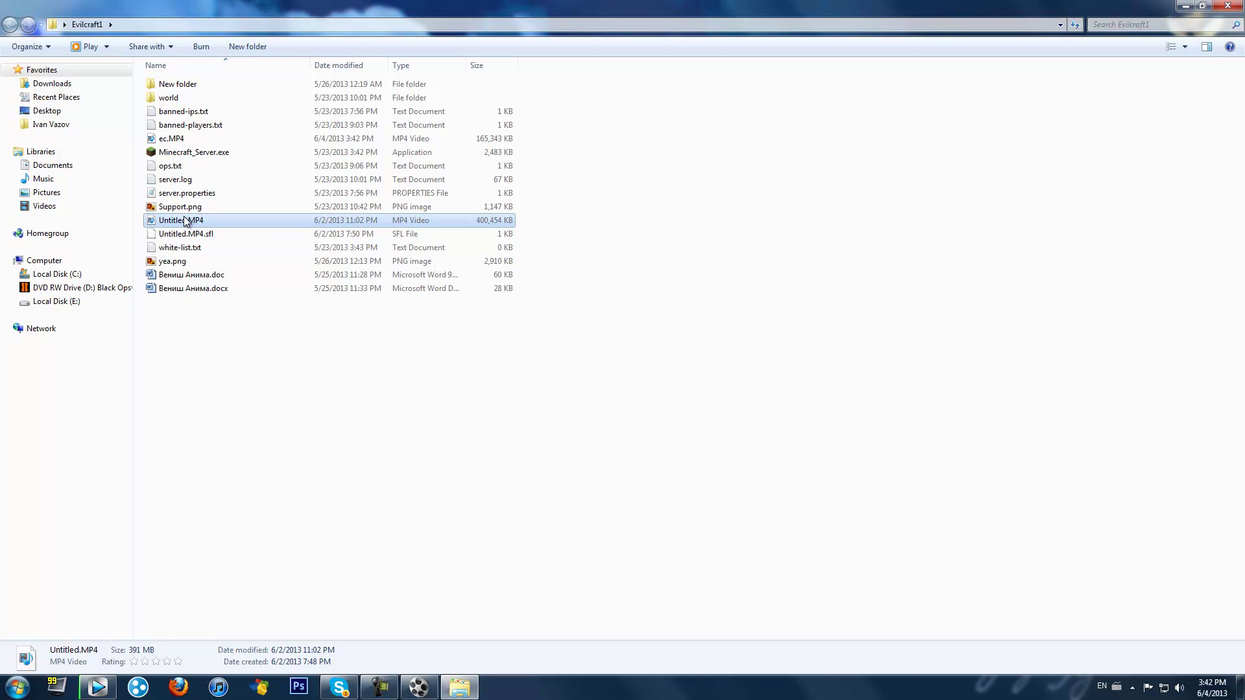
left_click(173, 140)
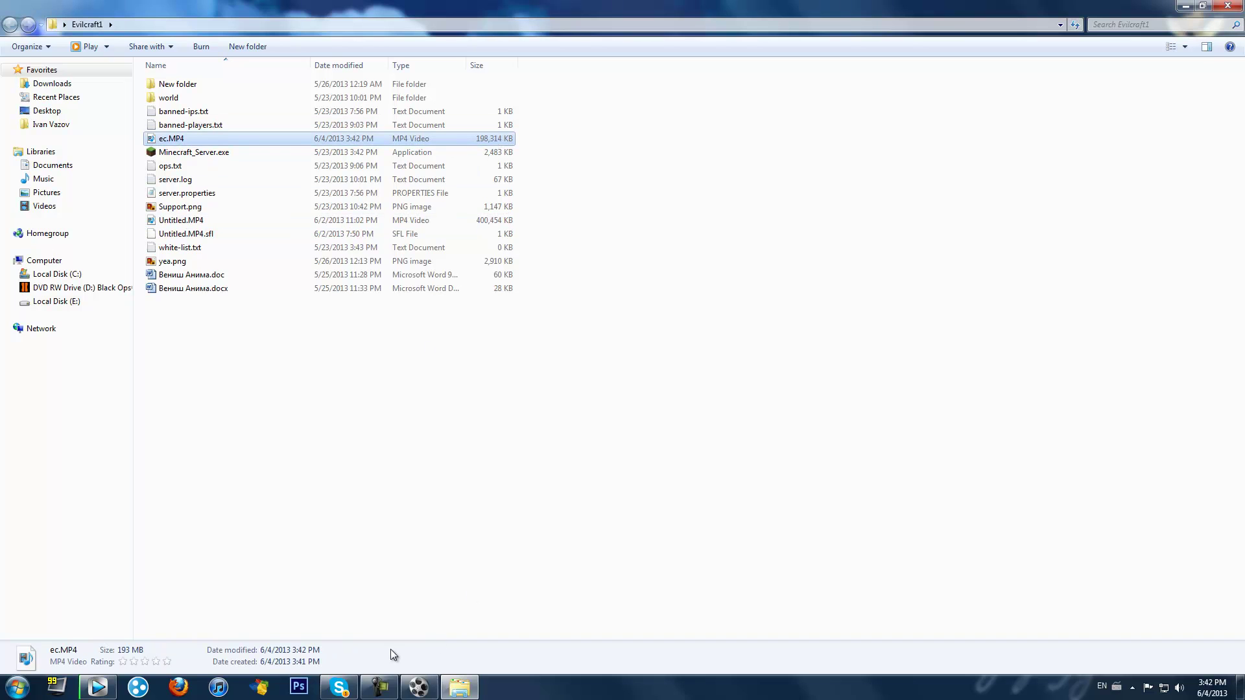
mouse_move(420, 691)
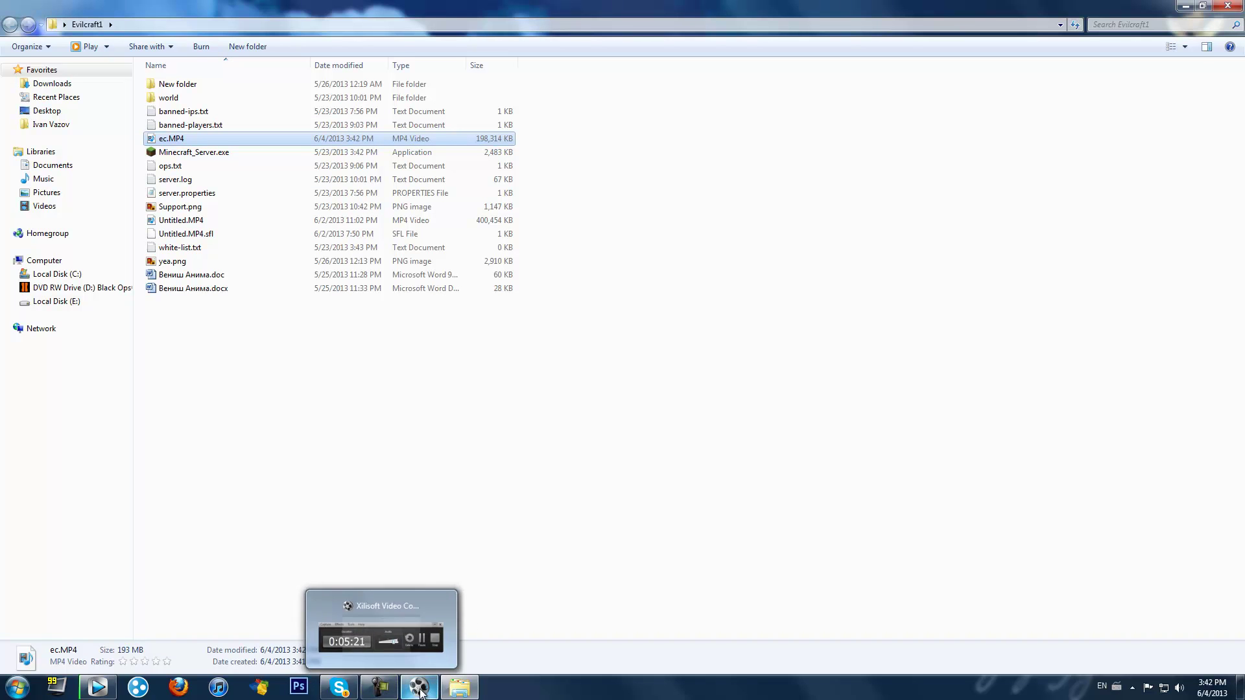
left_click(98, 687)
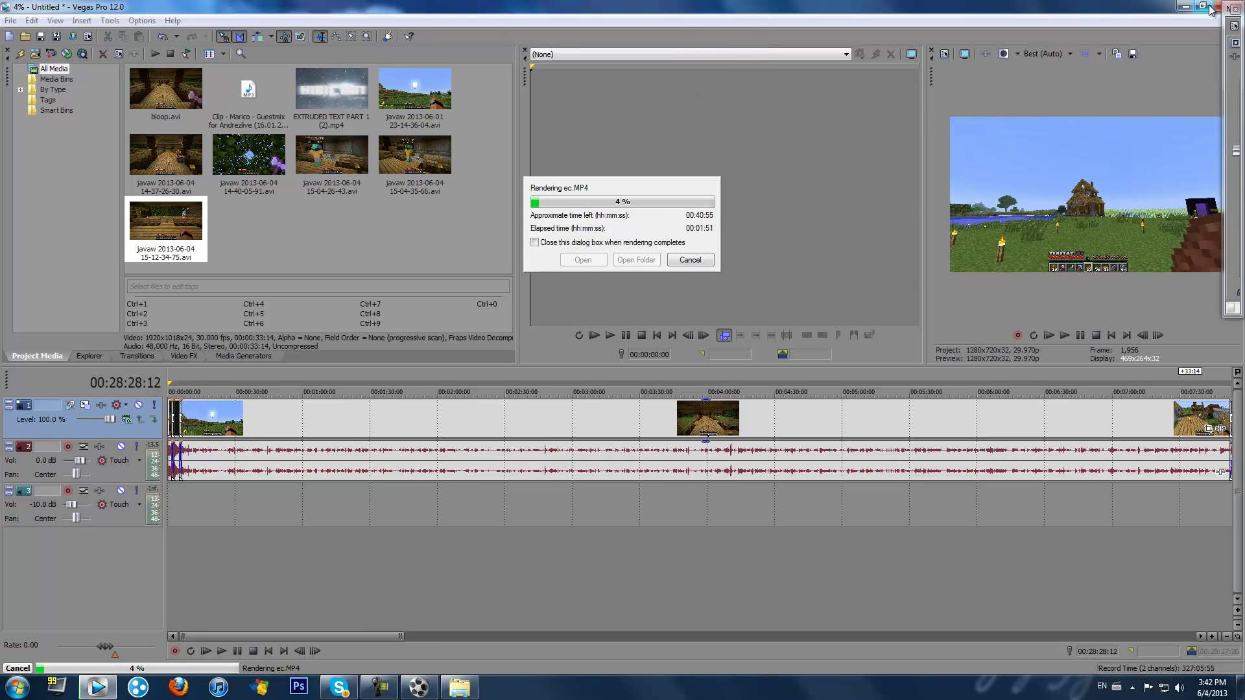
key("alt+Tab")
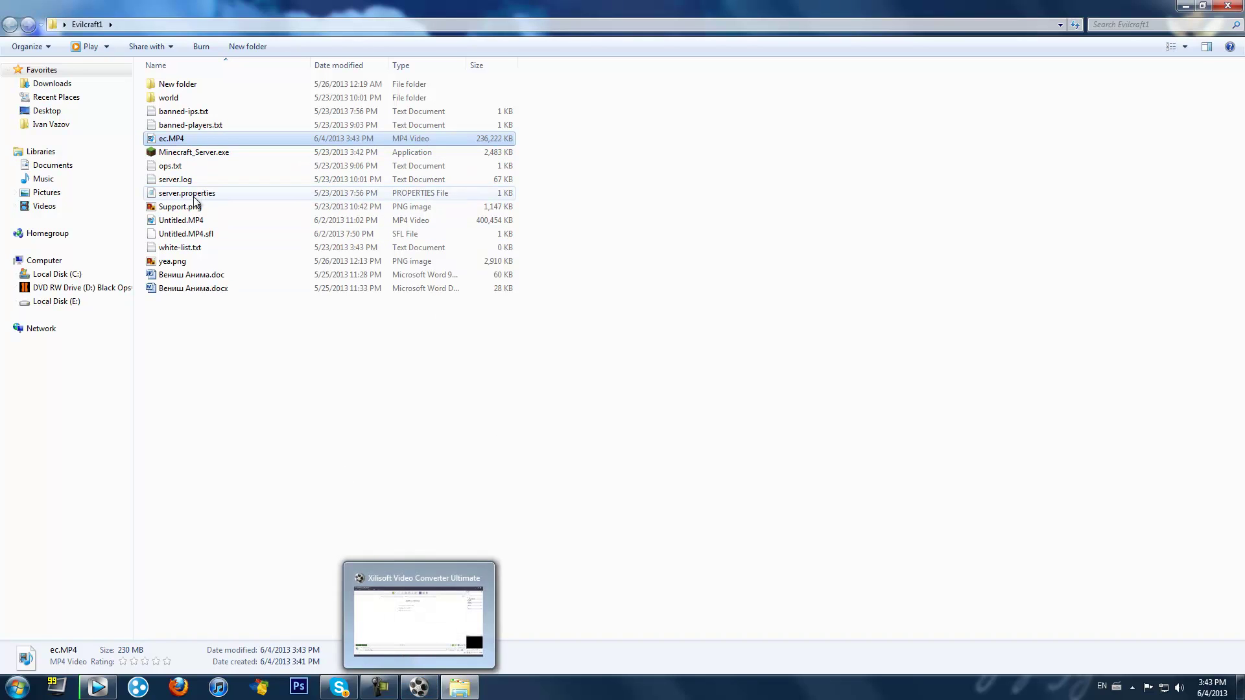
Play Untitled.MP4 from the Evilcraft1 folder briefly and close the media player.
left_click(193, 221)
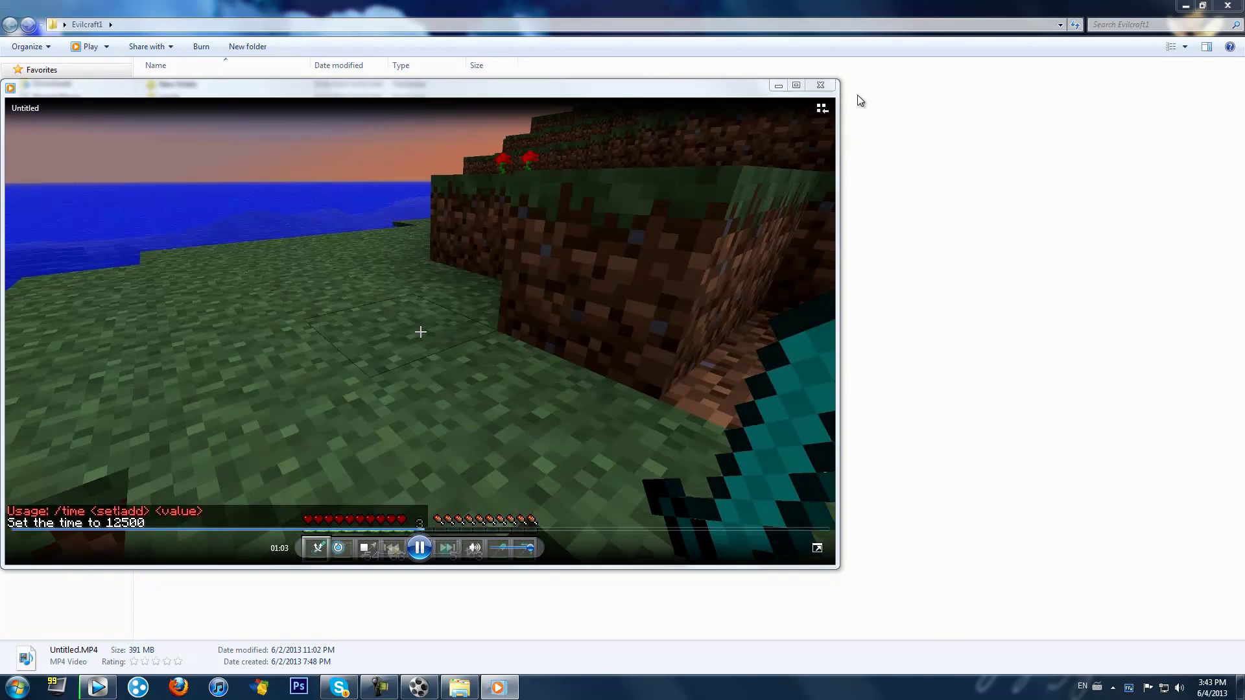
left_click(821, 84)
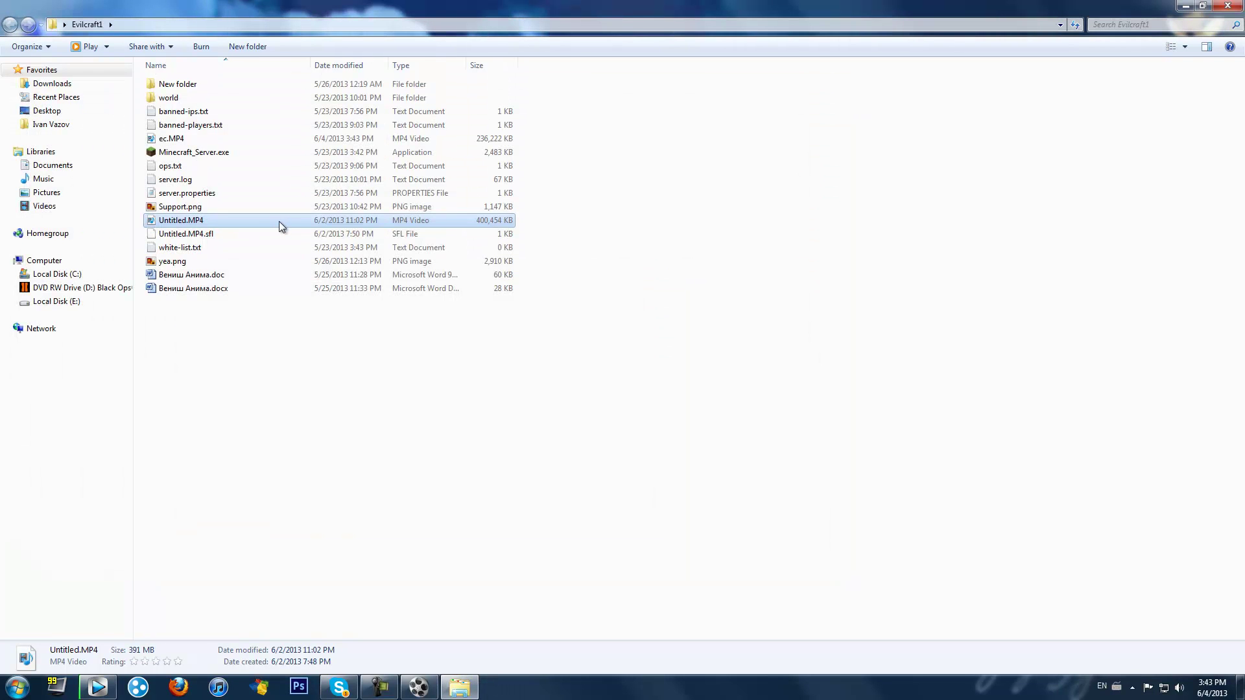
Switch to Xilisoft Video Converter Ultimate, import Untitled.MP4 from the Evilcraft1 folder and maximize the converter window.
left_click(420, 687)
left_click(1206, 13)
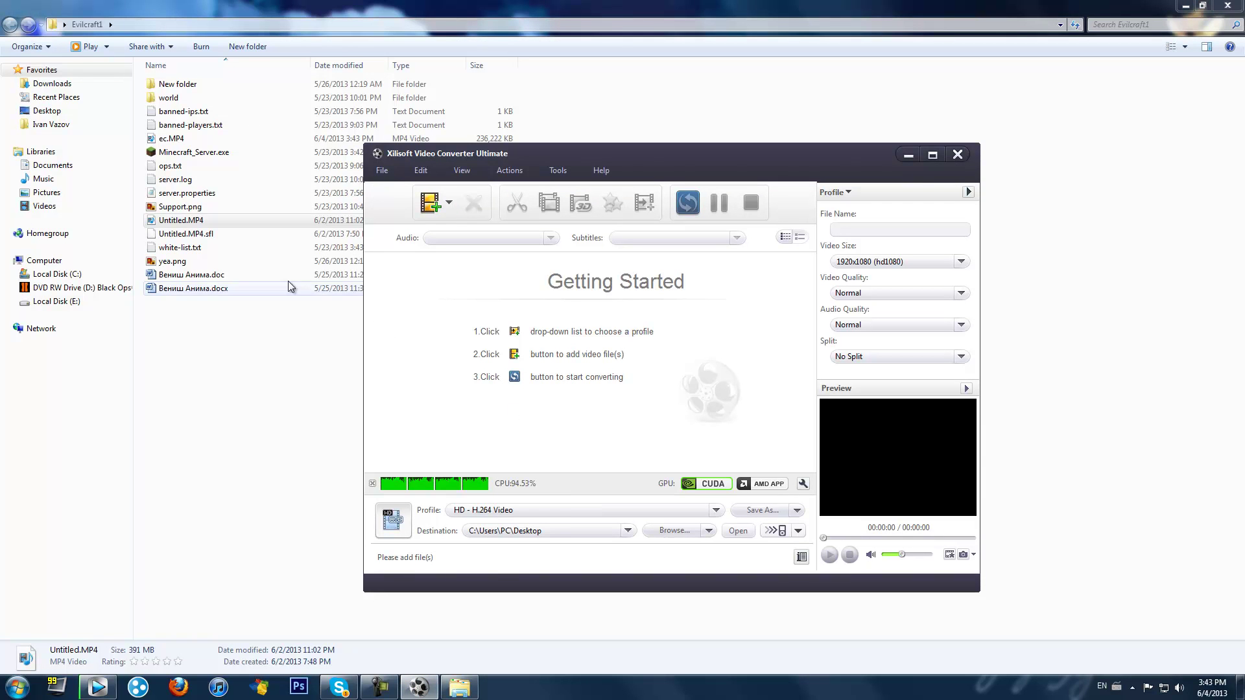
left_click_drag(184, 220, 521, 298)
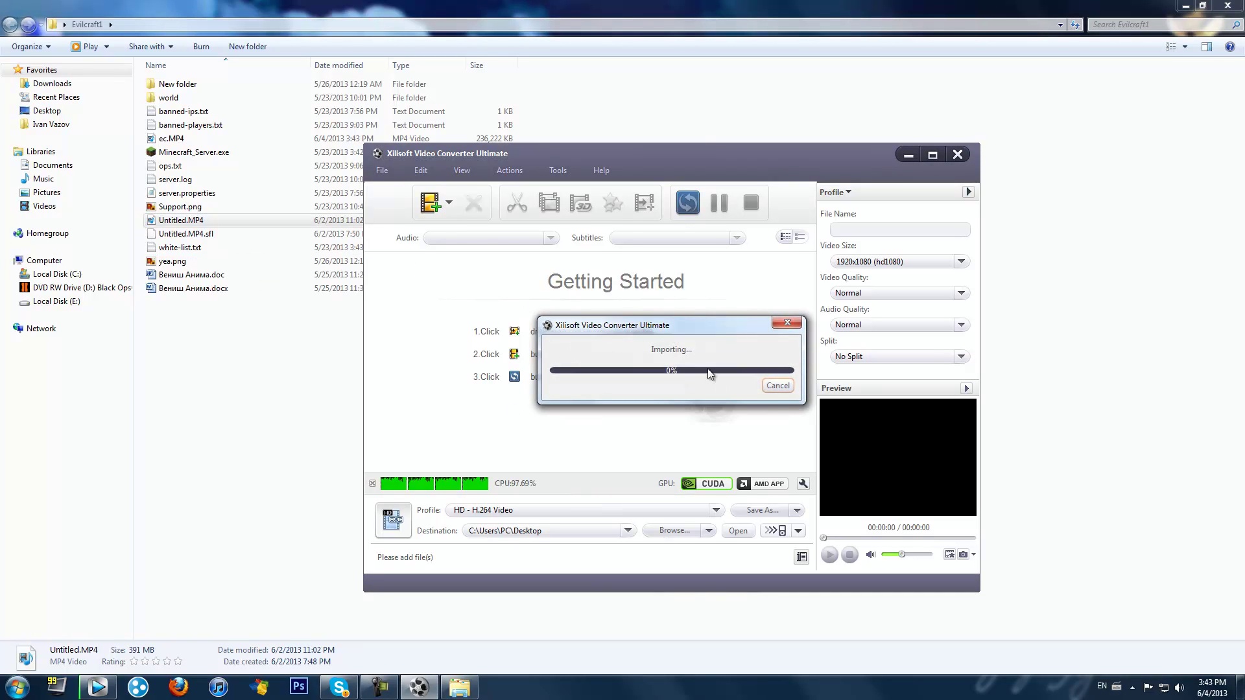
left_click(934, 155)
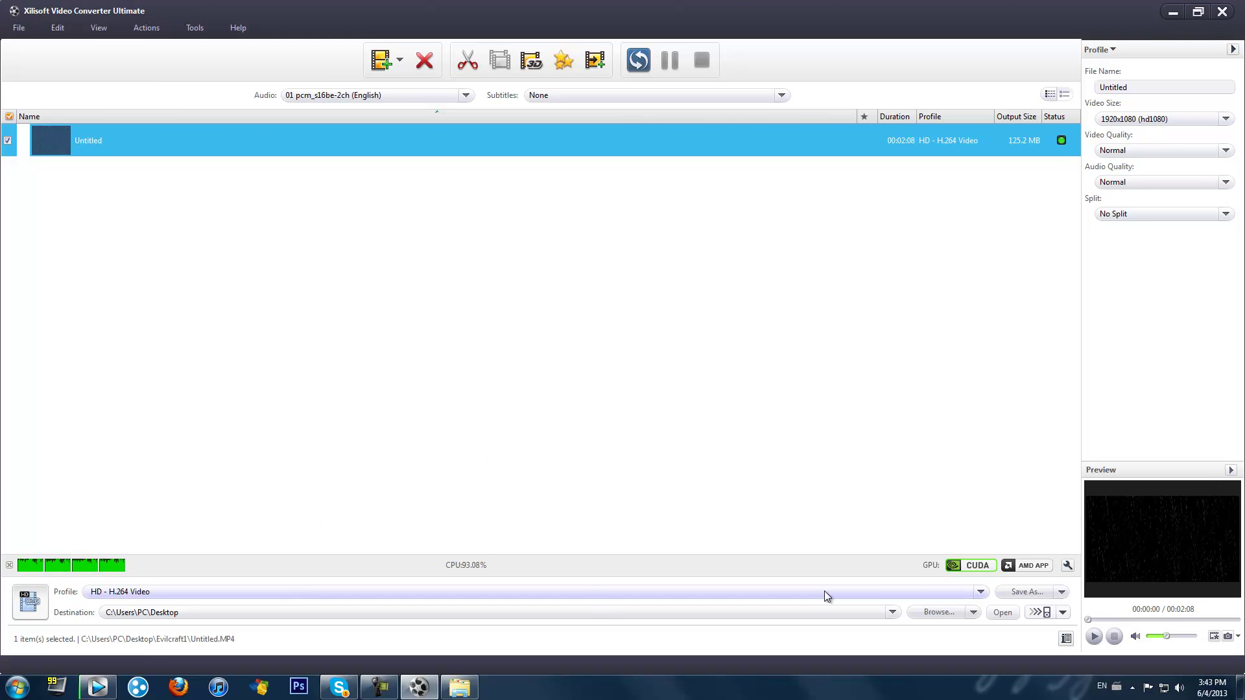
Choose HD - H.264 Video from the HD Video formats as the output profile for the Untitled clip.
left_click(980, 592)
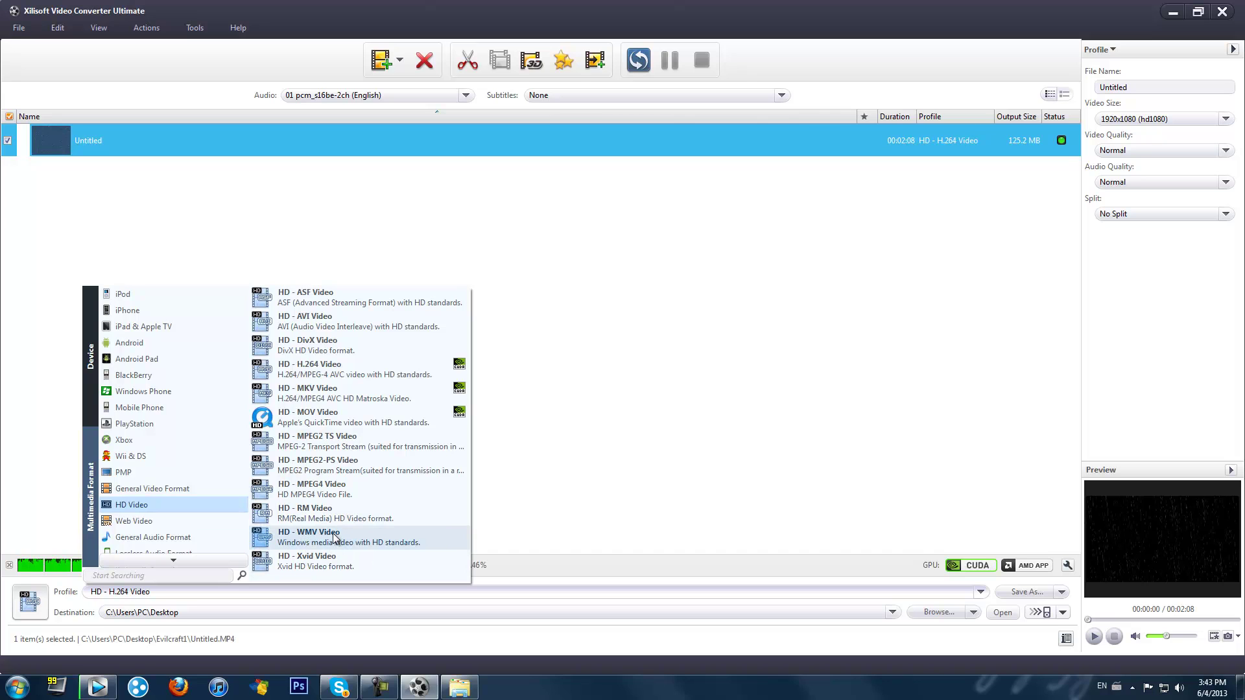
left_click(312, 369)
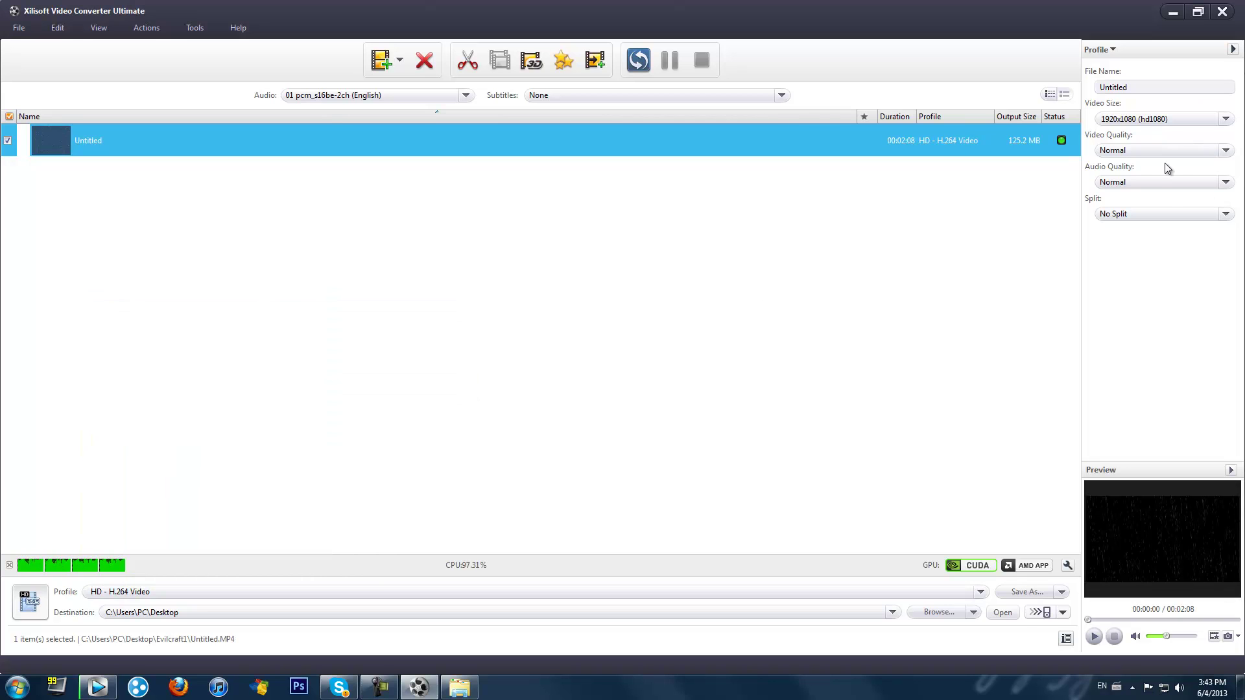
Try the High (Larger file size) video quality for the Untitled clip and return it to Normal.
left_click(1148, 149)
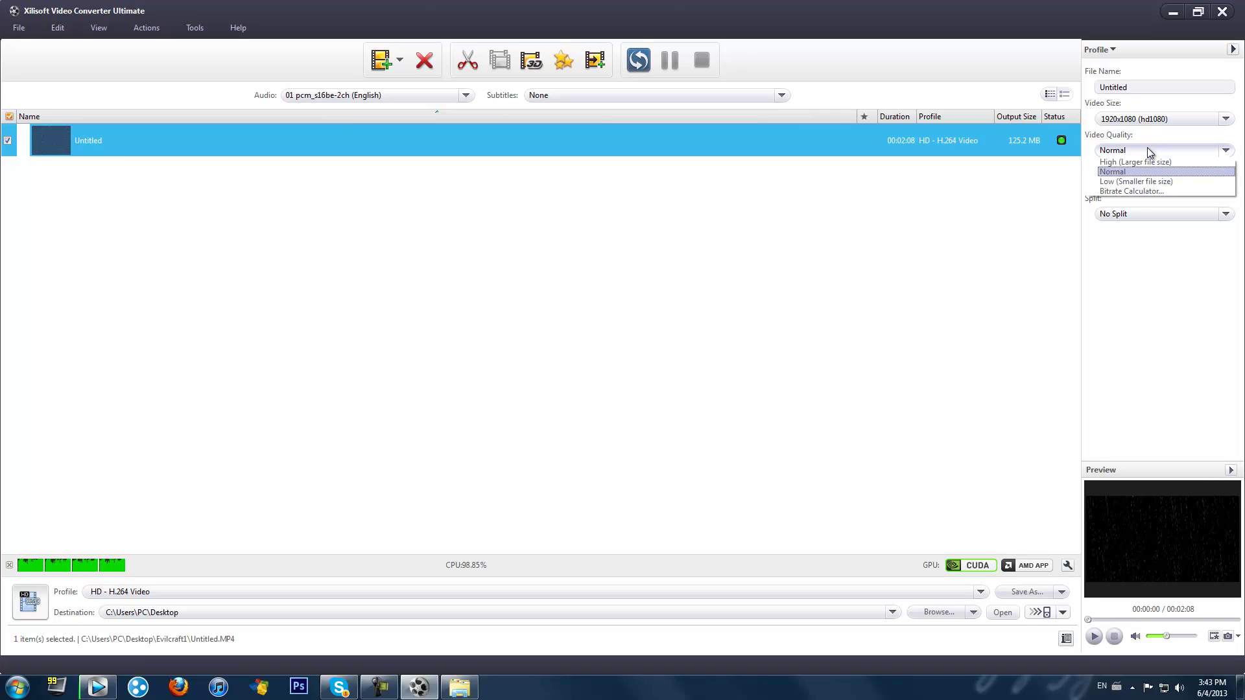
left_click(1155, 163)
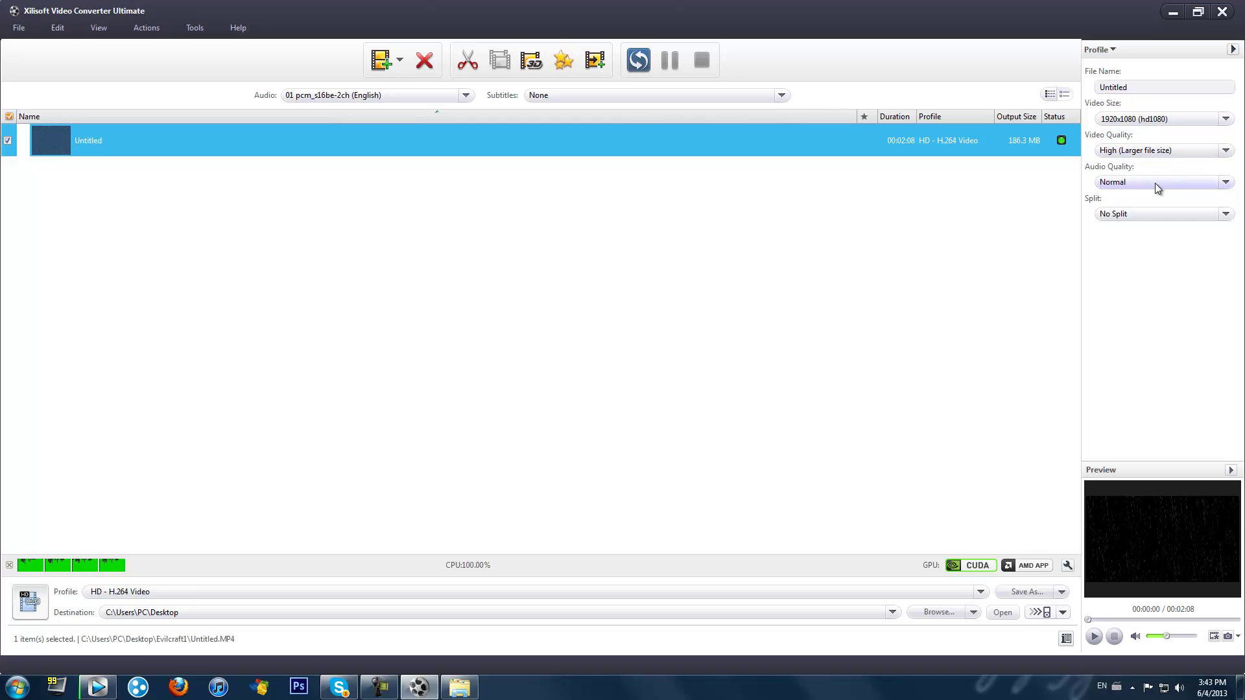
left_click(1151, 155)
left_click(1147, 174)
left_click(1135, 152)
left_click(1134, 161)
left_click(1134, 153)
left_click(1131, 170)
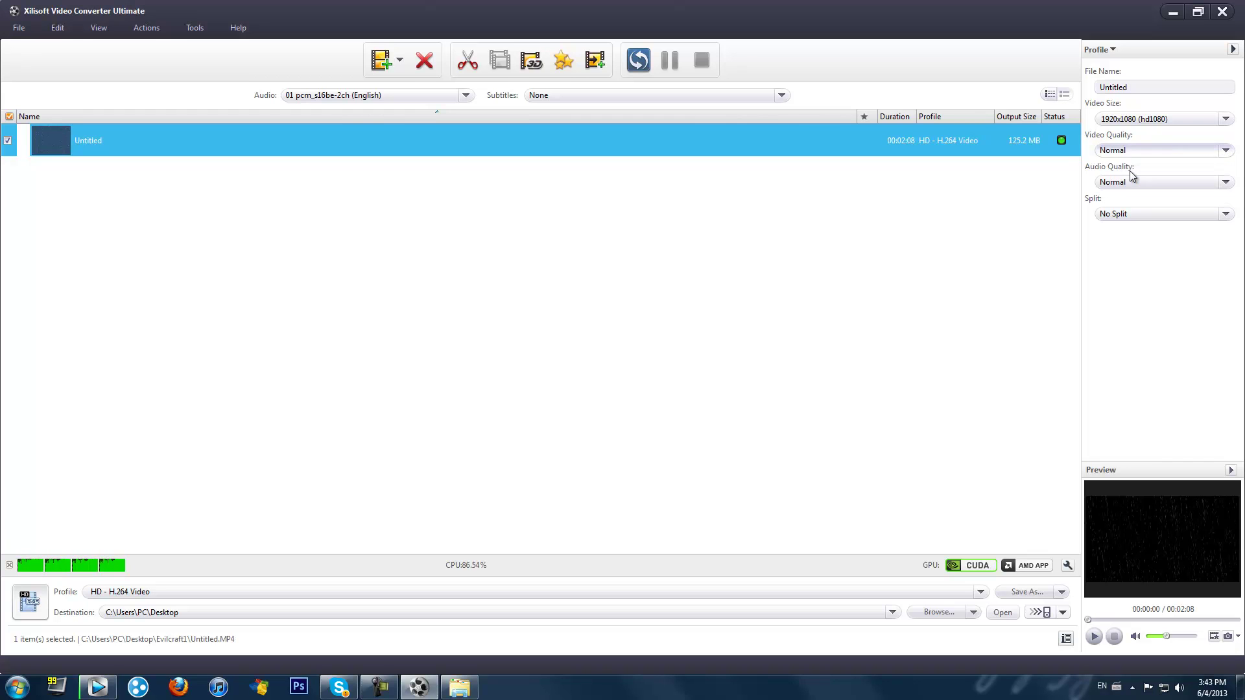
Set the Untitled clip's output video size to 1280x720 (hd720) and slightly lower the preview volume.
left_click(1226, 119)
left_click(1169, 151)
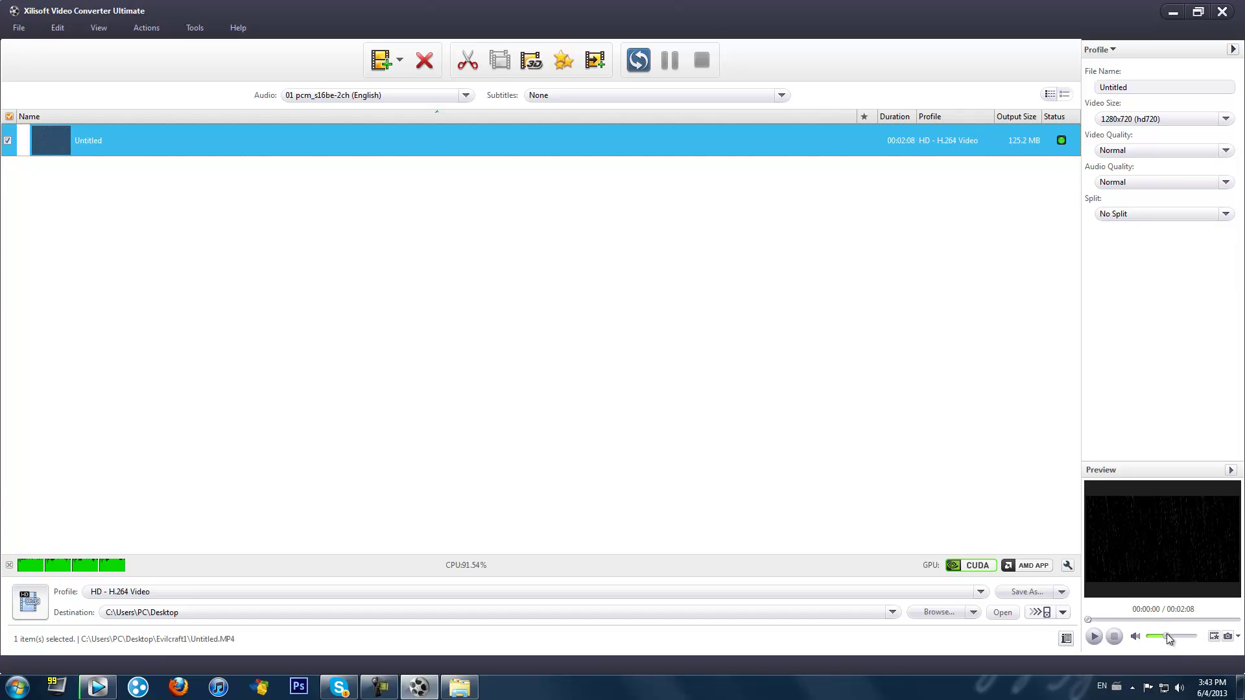
left_click_drag(1167, 635, 1162, 636)
View the Untitled clip's watermark and effect options, postpone the program update, and briefly play the preview from 00:00:16.
left_click(563, 61)
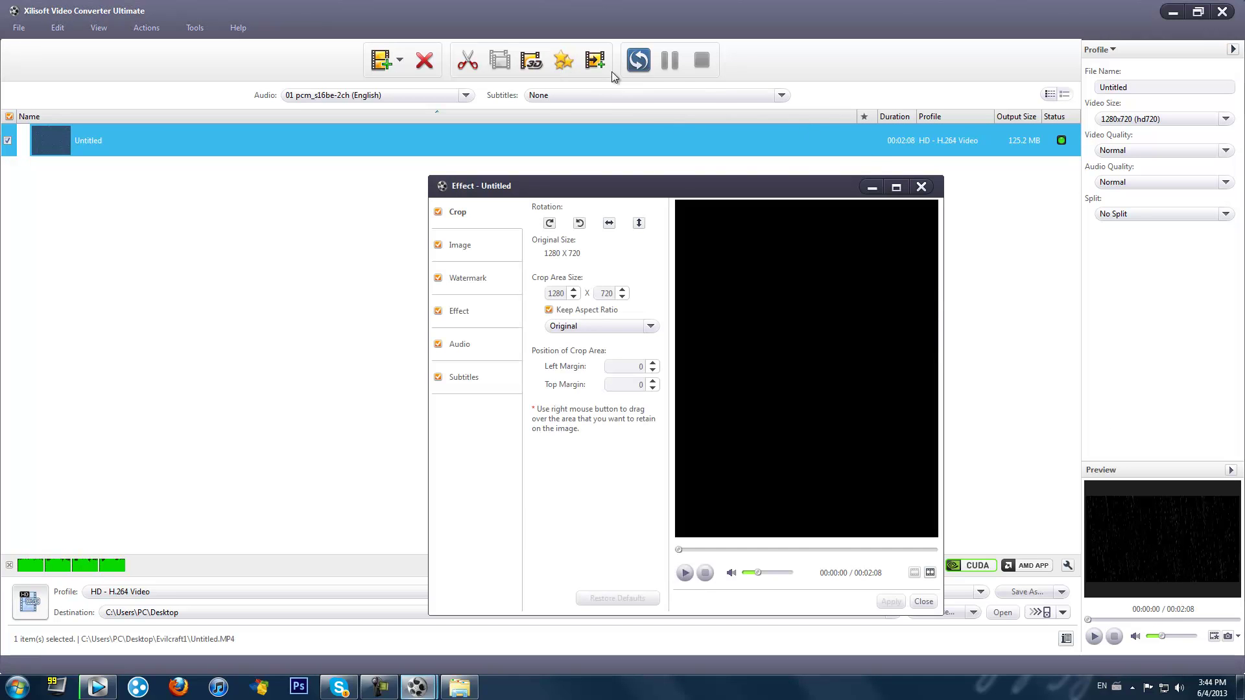
left_click(473, 277)
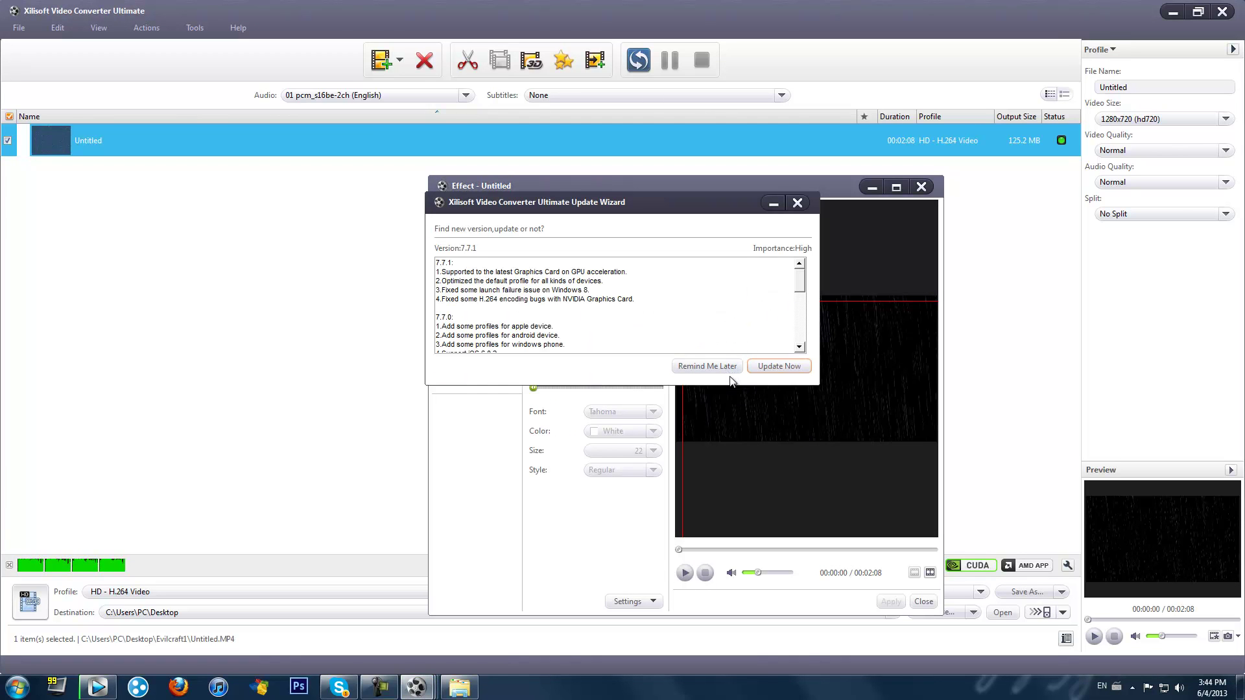
left_click(722, 368)
left_click(475, 323)
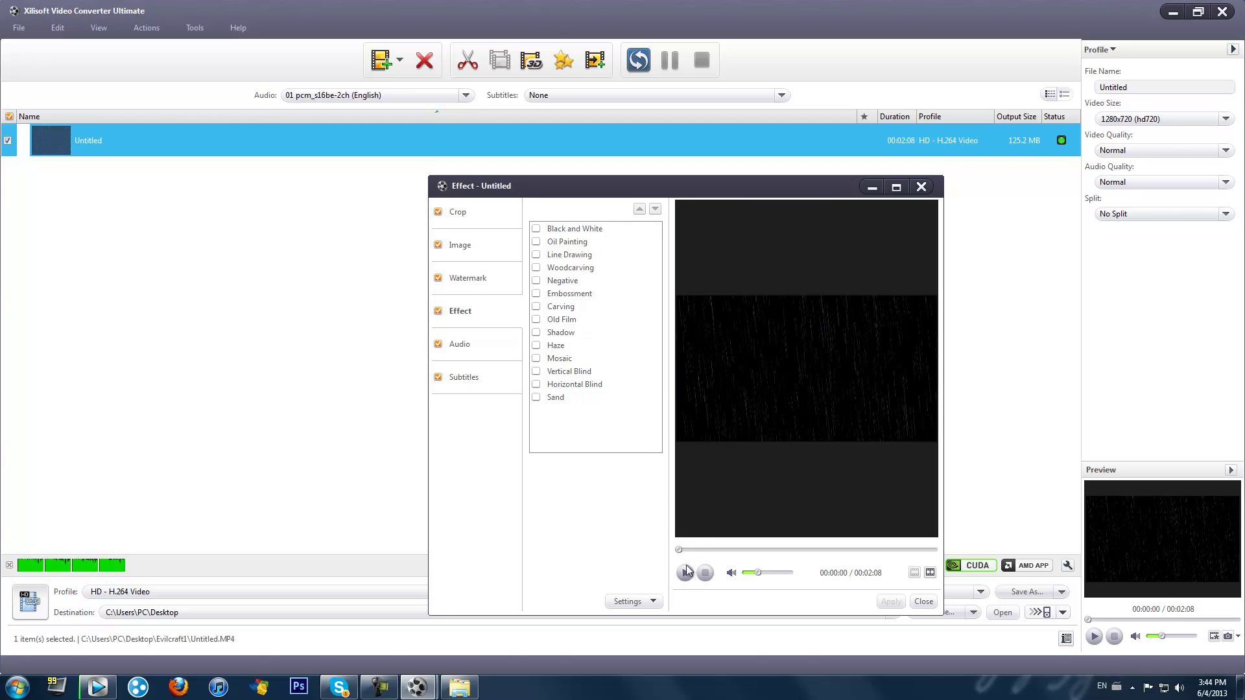
left_click(710, 550)
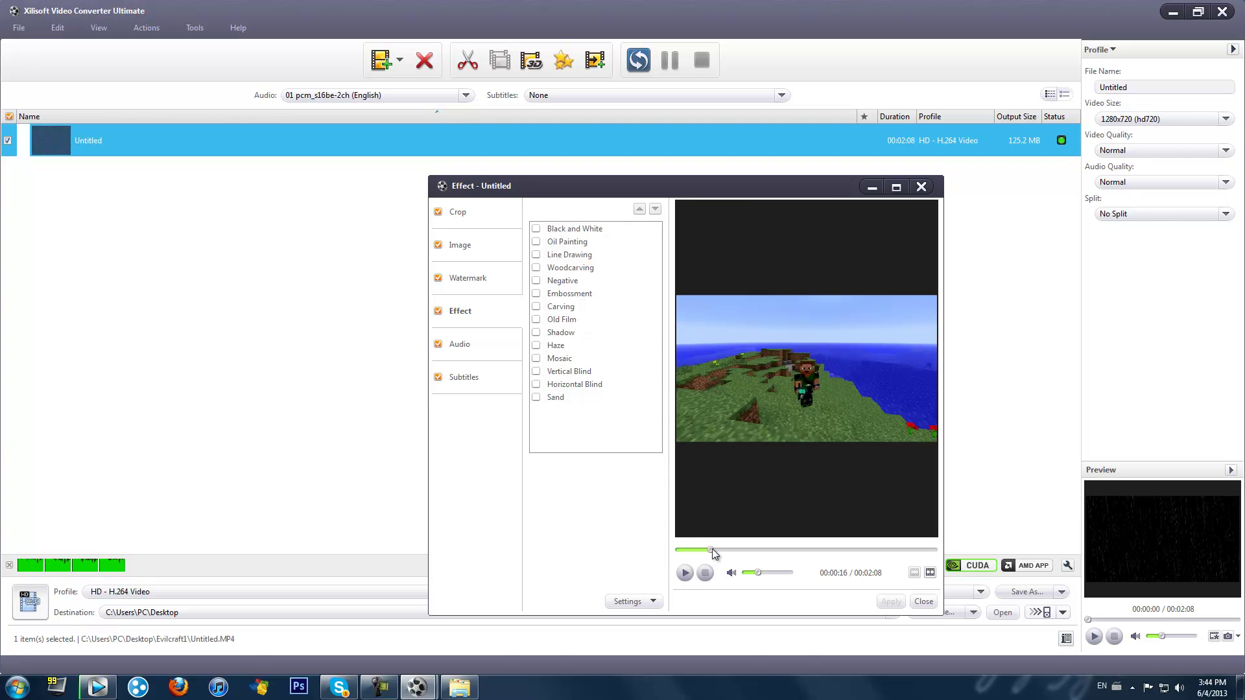
left_click(686, 573)
left_click(780, 398)
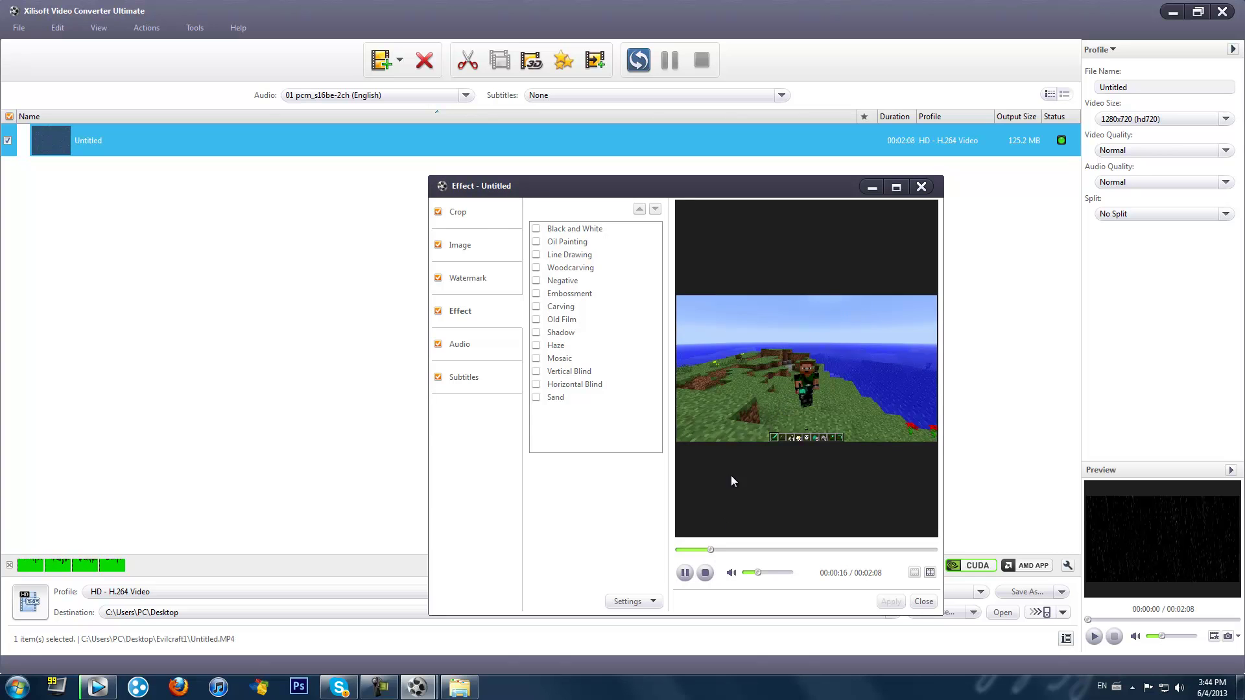
left_click(686, 573)
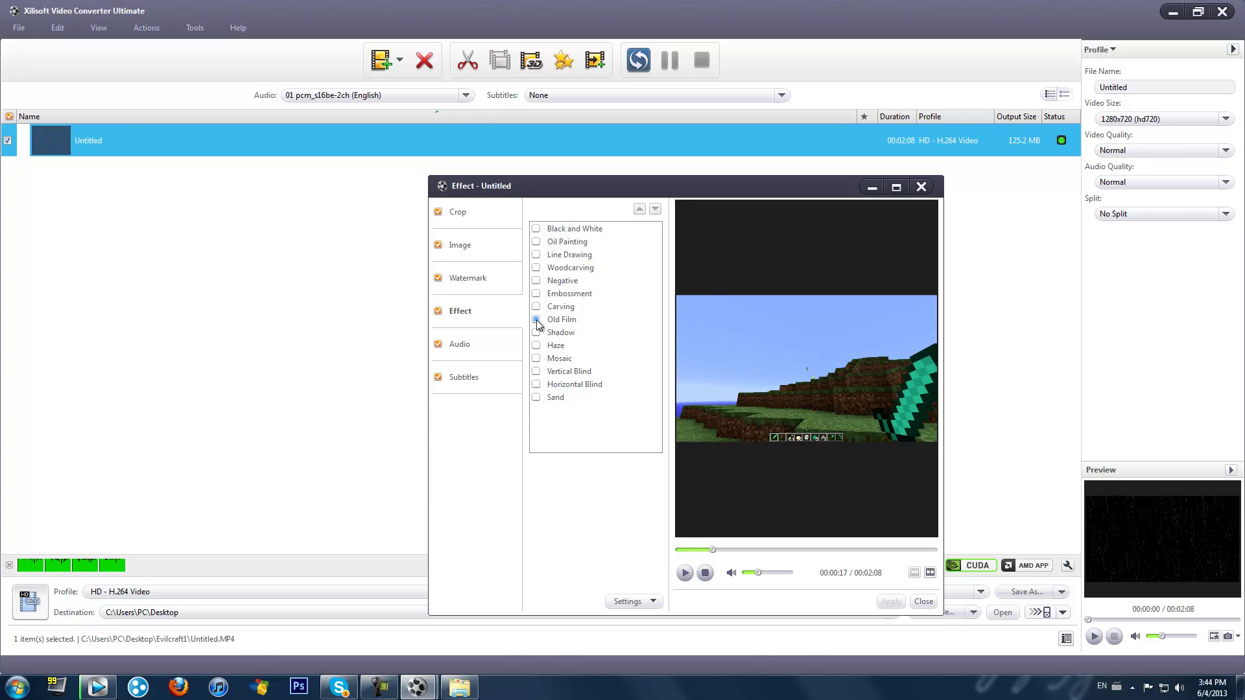
Try the Old Film, Shadow, Haze and Mosaic effects on the Untitled clip one by one, switching each off again.
left_click(536, 319)
left_click(536, 320)
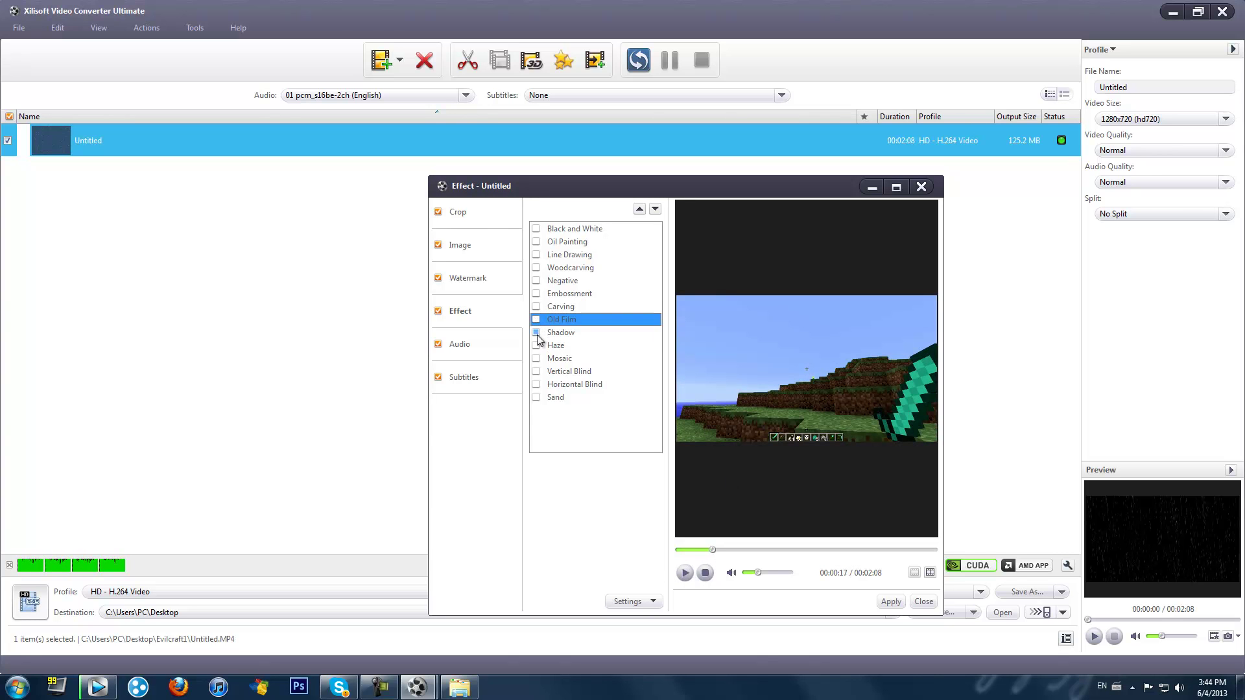
left_click(536, 333)
left_click(537, 332)
left_click(536, 346)
left_click(537, 345)
left_click(537, 359)
left_click(537, 359)
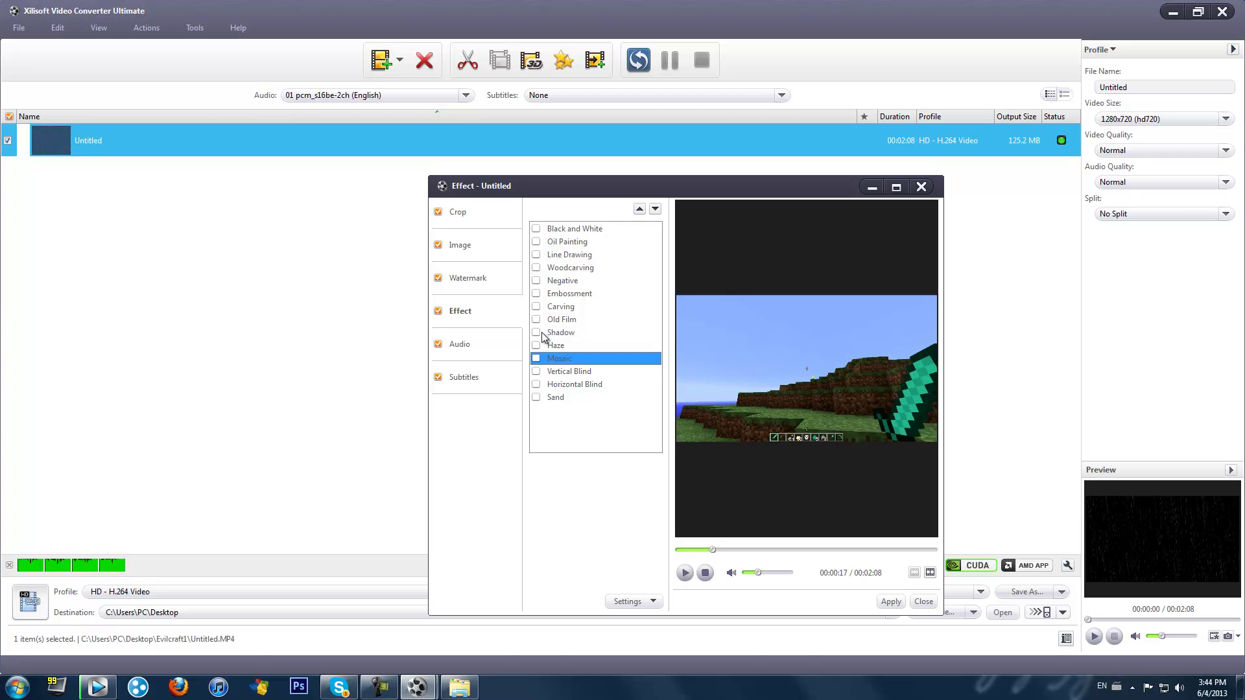
Try more effects such as Embossment, Old Film, Woodcarving and Line Drawing, and close the effect editor without saving changes.
left_click(536, 294)
left_click(537, 295)
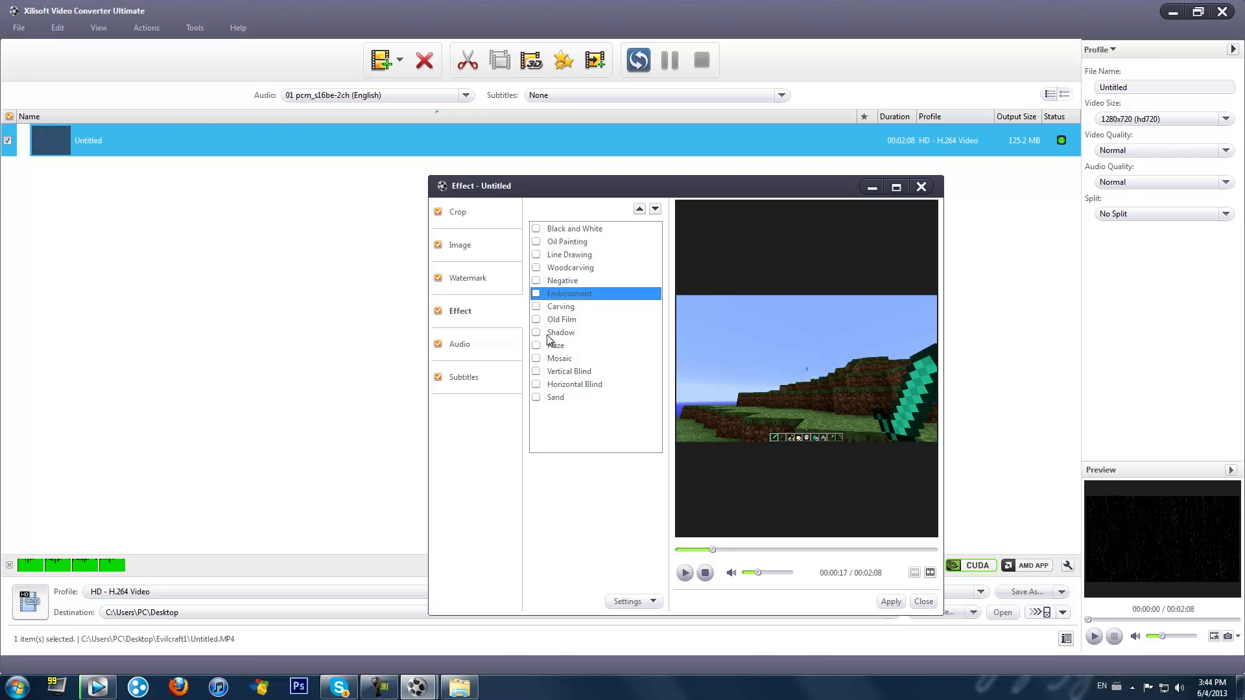
left_click(536, 319)
left_click(537, 319)
left_click(536, 268)
left_click(537, 267)
left_click(536, 255)
left_click(536, 255)
left_click(541, 230)
left_click(541, 241)
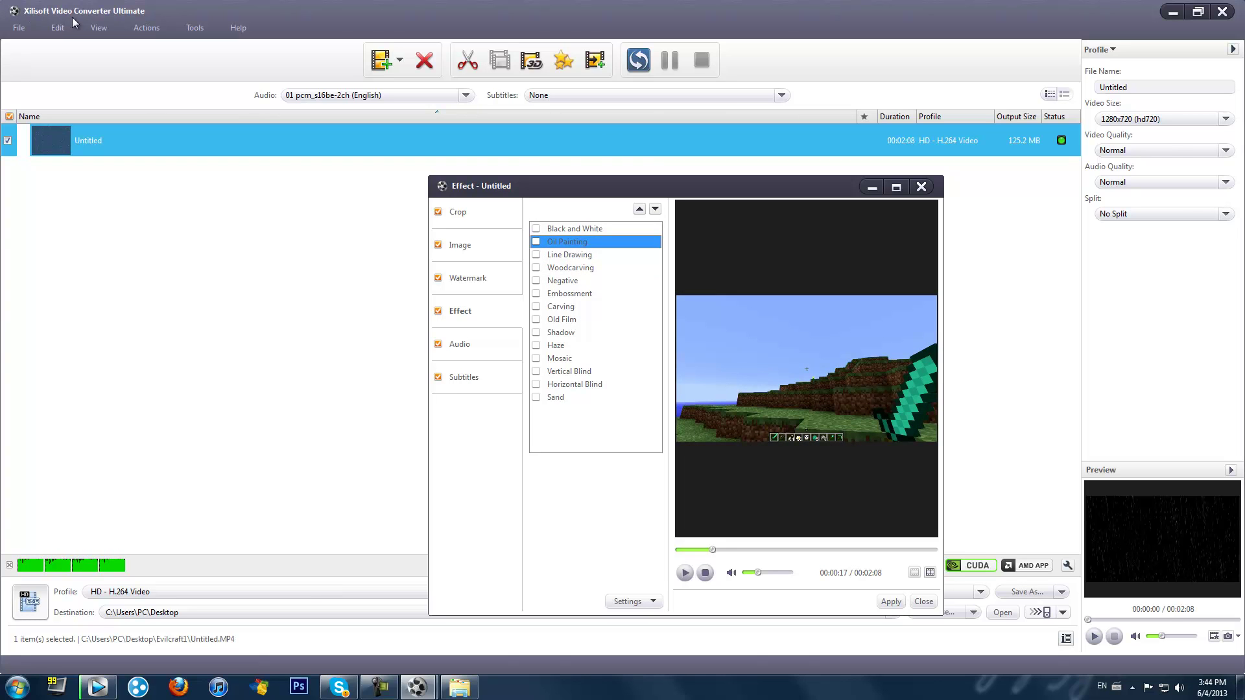
left_click(919, 188)
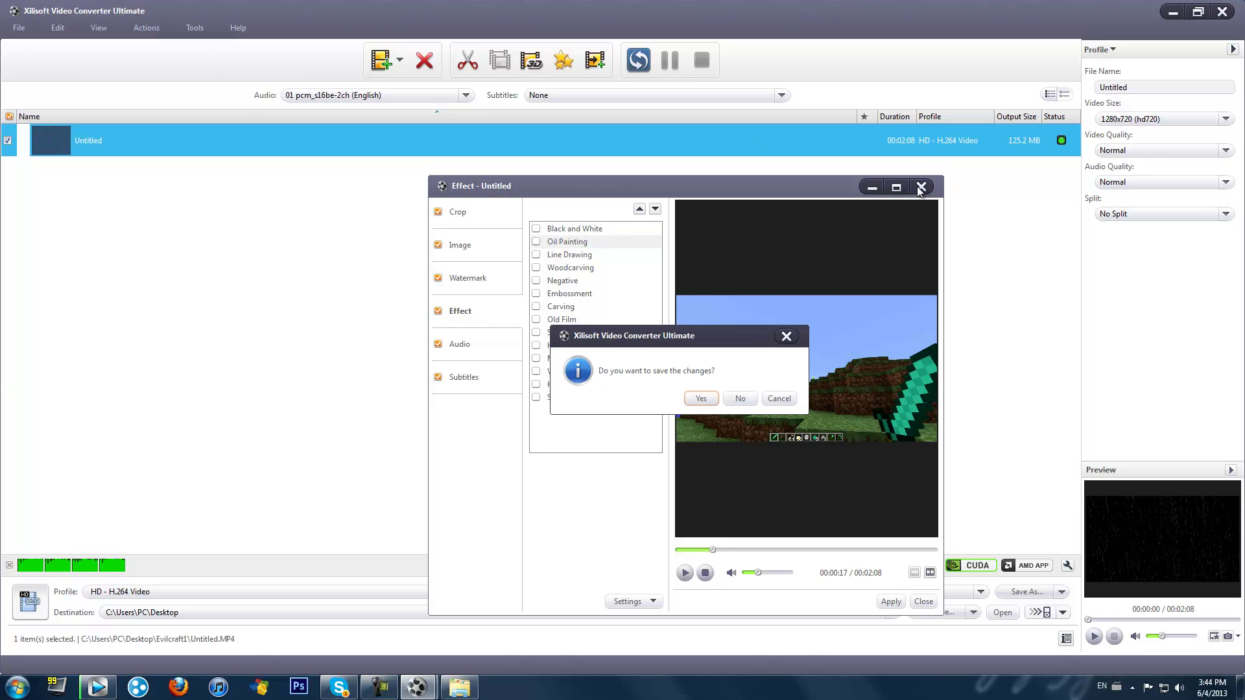
left_click(742, 399)
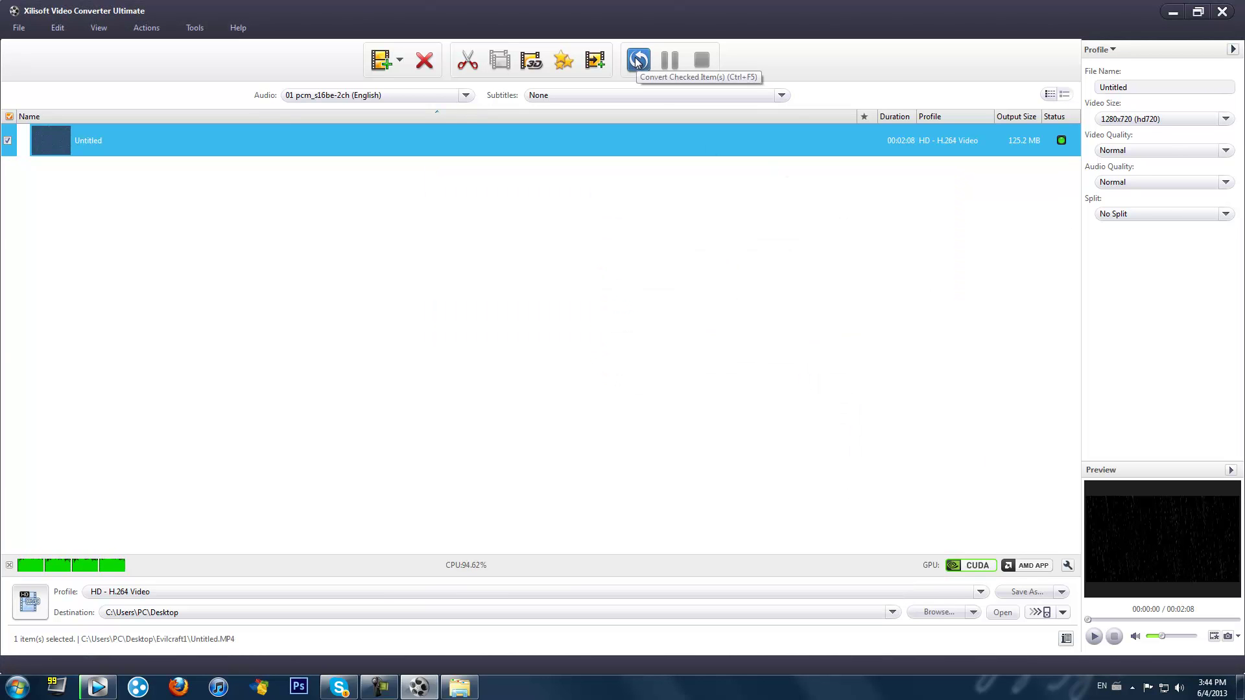
Close Xilisoft Video Converter, check the ec.MP4 render in Vegas Pro, and view ec.MP4's file details in the Evilcraft1 folder.
left_click(1223, 12)
left_click(88, 683)
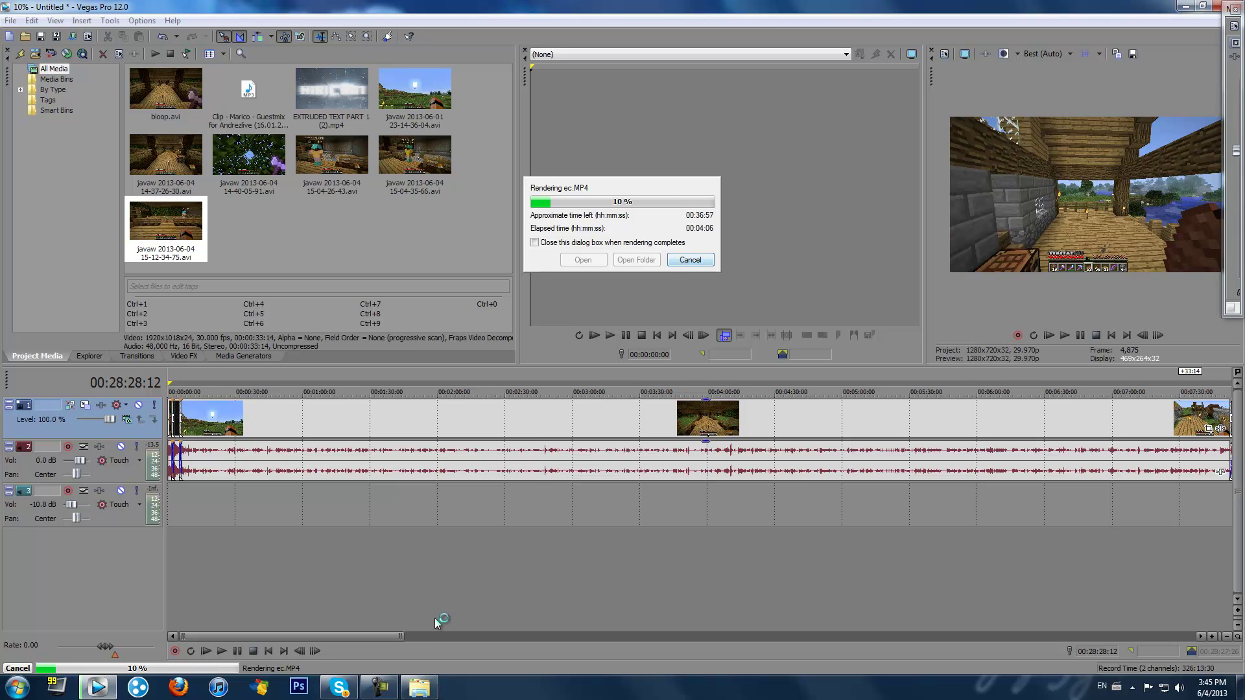
left_click(419, 687)
left_click(176, 141)
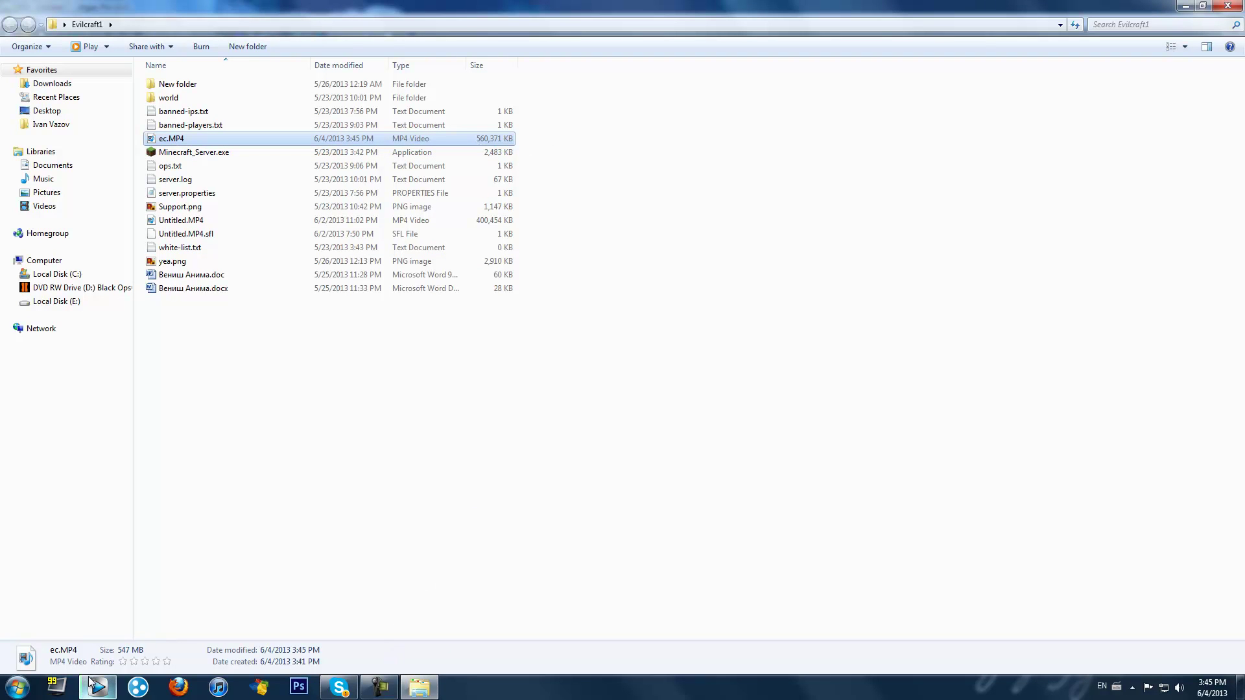
Return to Vegas Pro to check the ec.MP4 render progress, minimize it and close the Evilcraft1 folder.
mouse_move(97, 687)
left_click(91, 609)
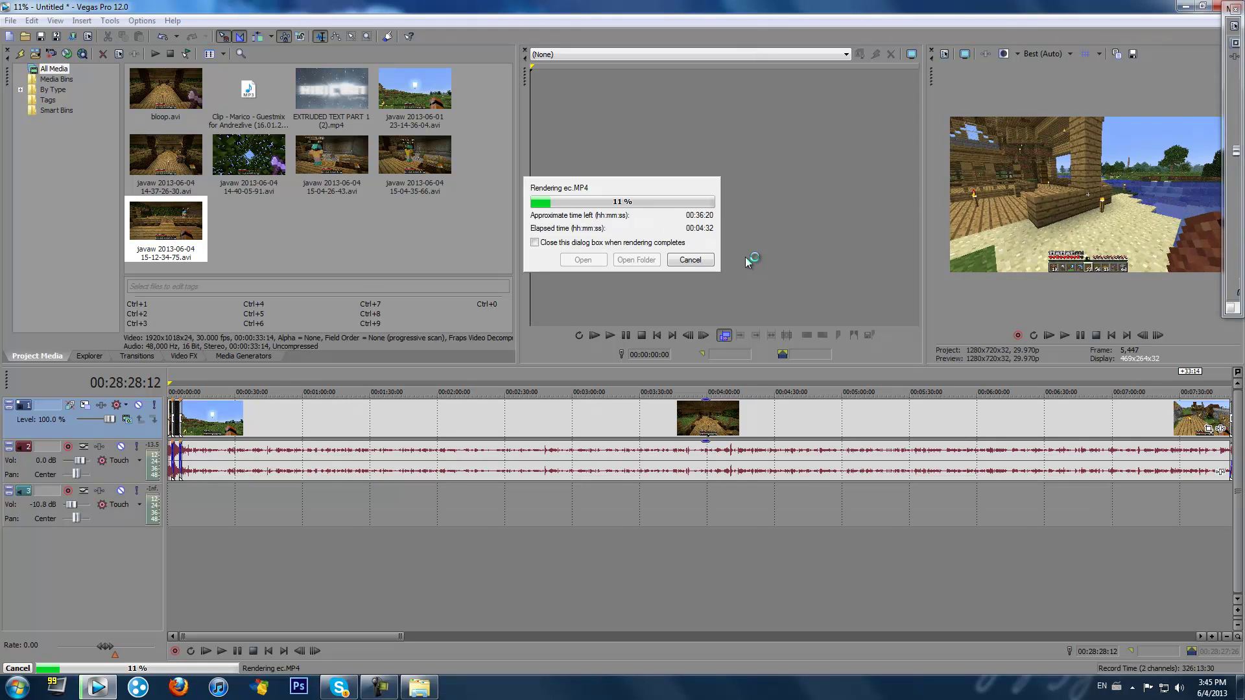
left_click(1189, 6)
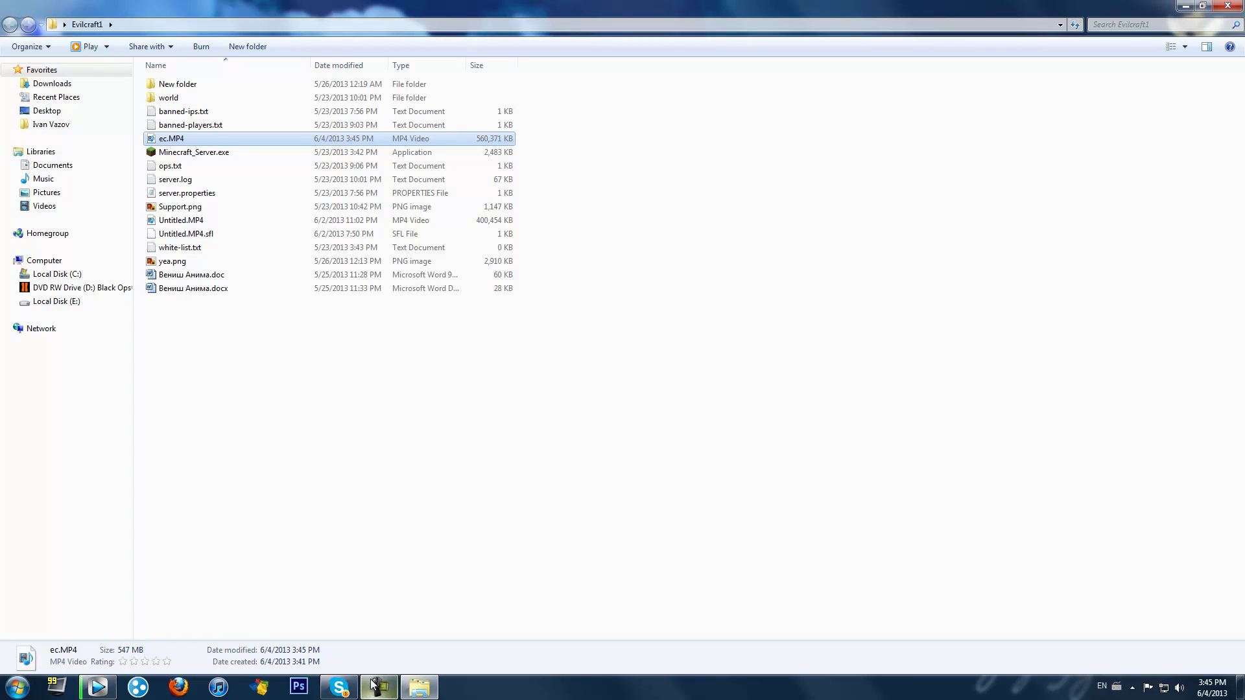
left_click(1227, 5)
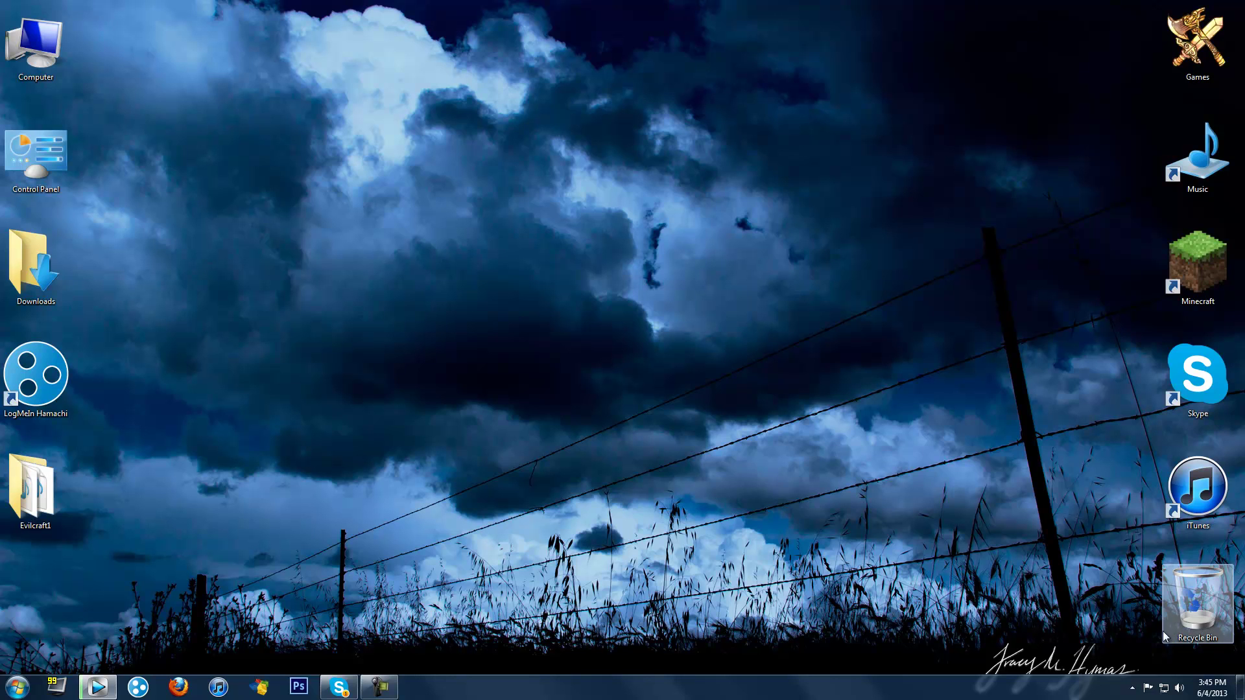
left_click(1133, 688)
left_click(1086, 633)
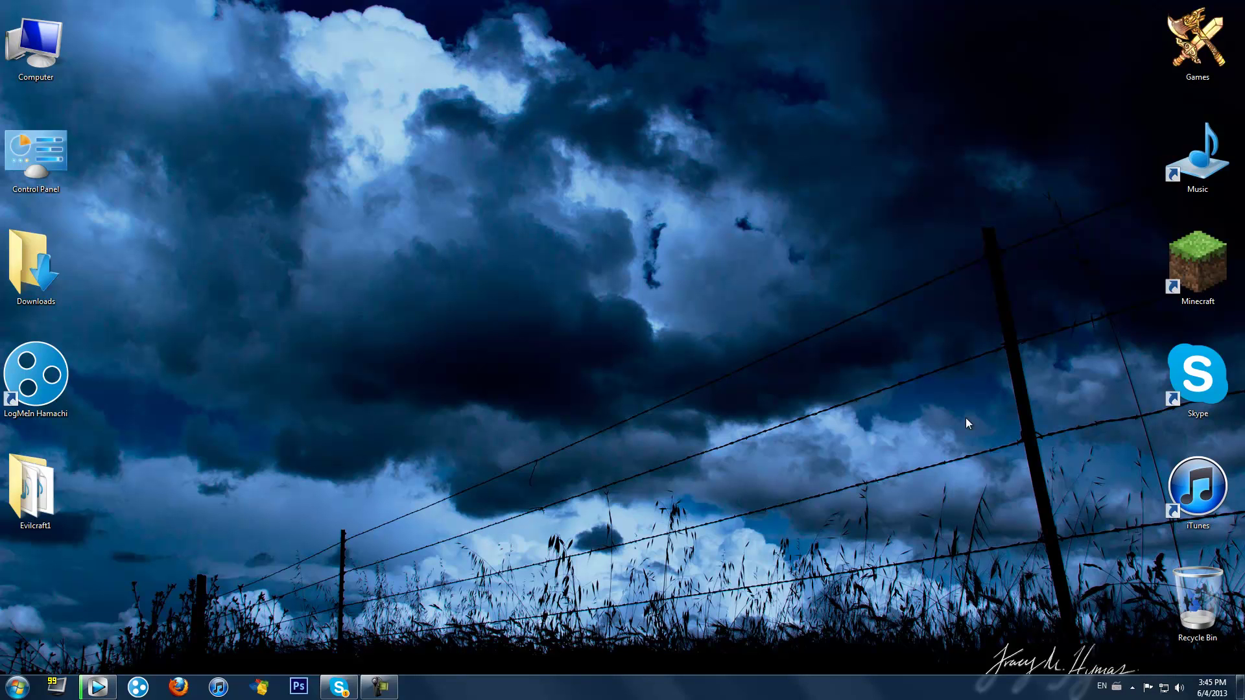